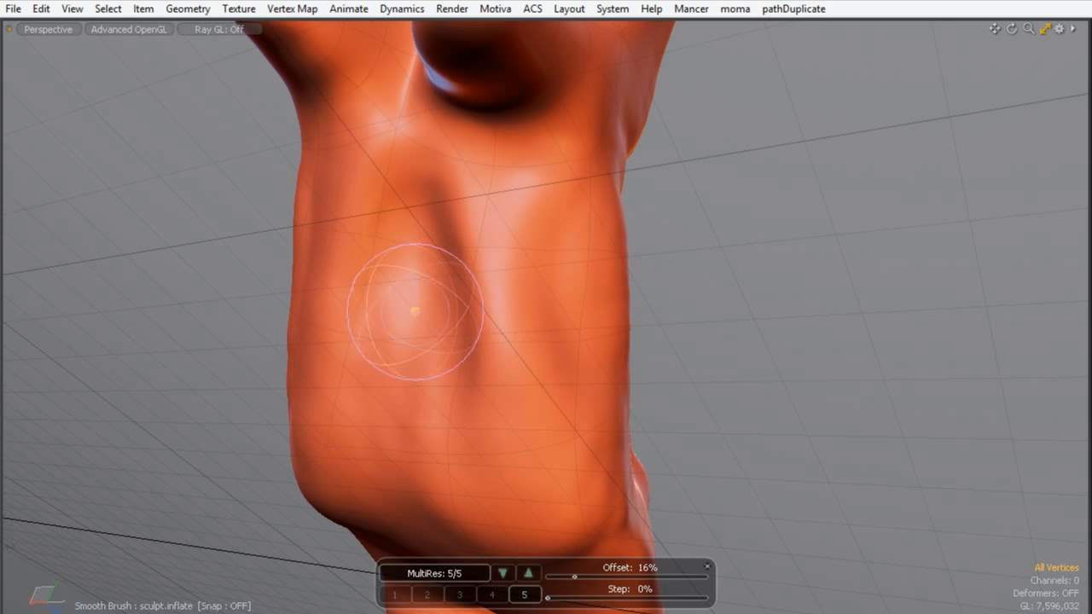
- Sculpt the knuckle bulges and the creases beneath them where the foot meets the two front toes
mouse_move(415, 139)
alt+mouse_down()
mouse_move(434, 219)
mouse_move(540, 191)
mouse_move(366, 307)
mouse_move(434, 250)
alt+mouse_up()
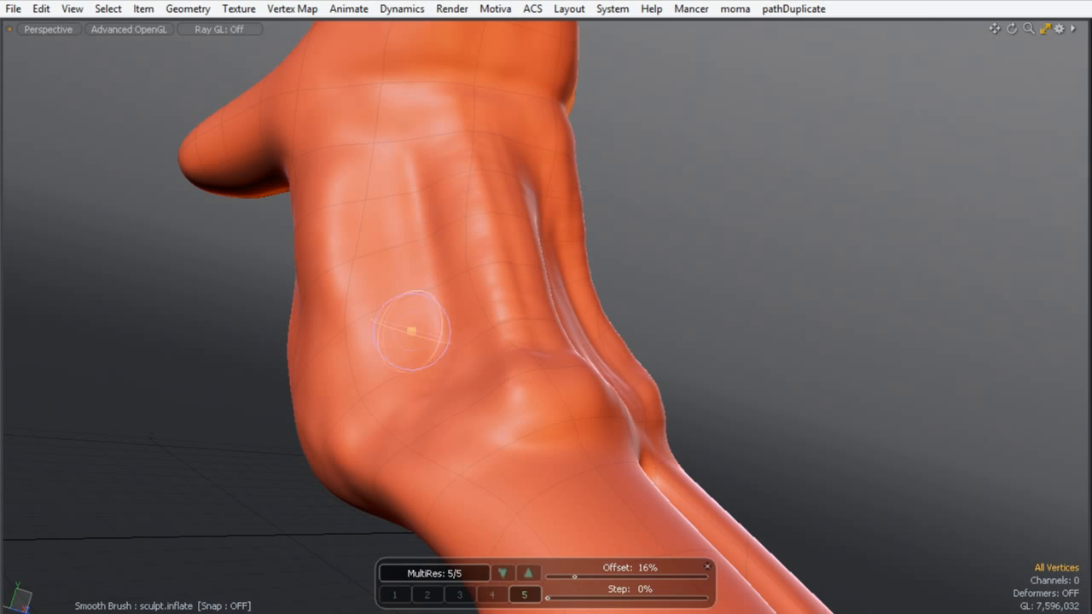
alt+drag(431, 414, 525, 429)
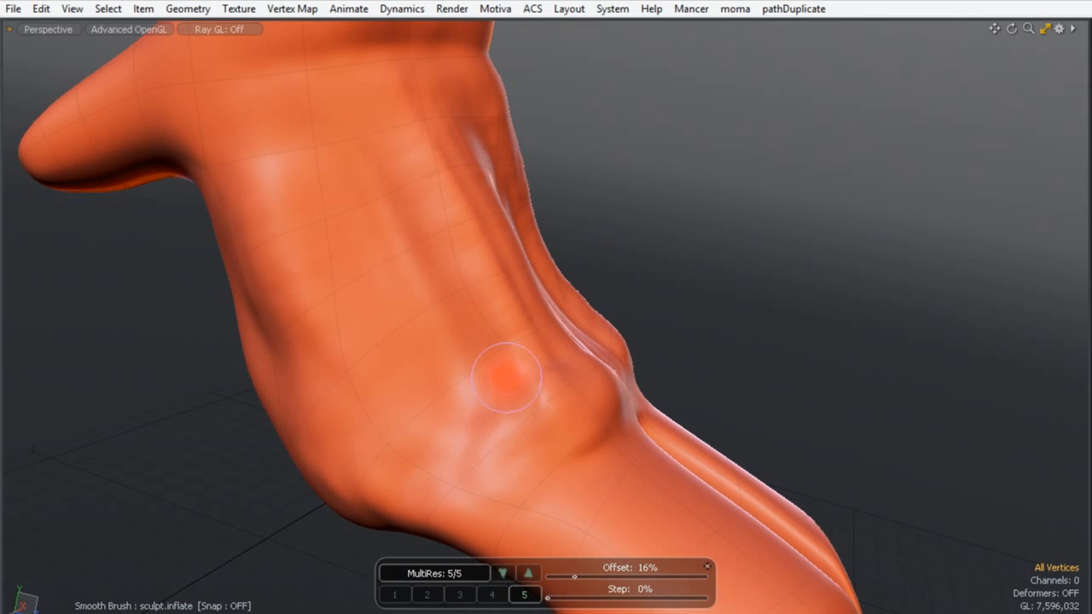
alt+drag(394, 366, 478, 400)
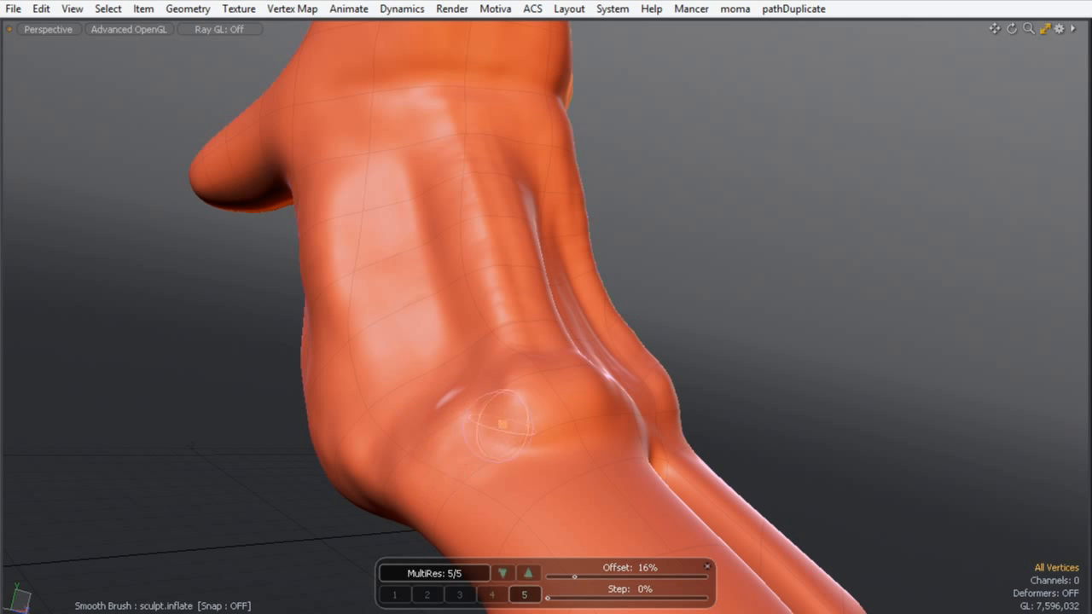
drag(503, 424, 463, 435)
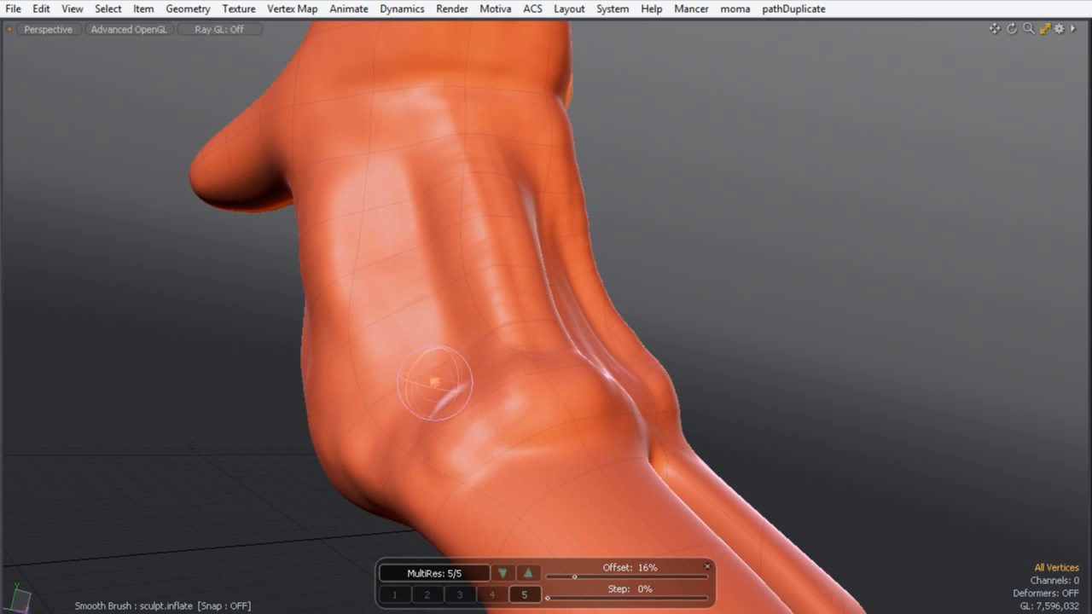
mouse_move(487, 177)
alt+mouse_down()
mouse_move(486, 369)
mouse_move(509, 266)
mouse_move(529, 344)
mouse_move(520, 355)
alt+mouse_up()
mouse_move(457, 344)
mouse_down()
mouse_move(350, 313)
mouse_move(390, 368)
mouse_move(412, 361)
mouse_move(512, 391)
mouse_move(418, 295)
mouse_move(602, 373)
mouse_move(486, 317)
mouse_move(553, 322)
mouse_move(389, 353)
mouse_move(456, 319)
mouse_up()
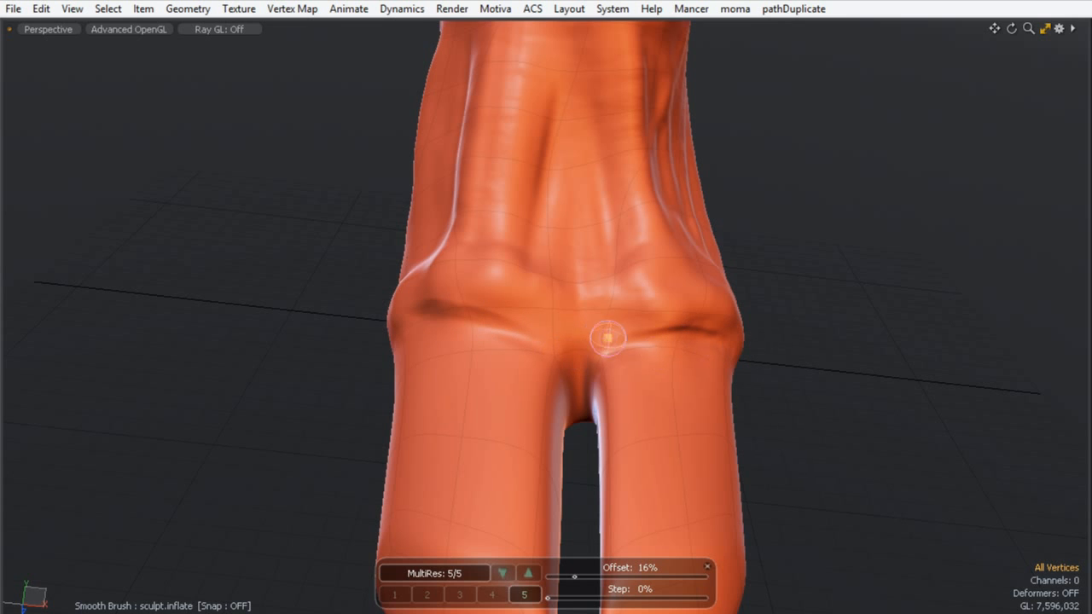
- Raise a skin fold around the upper base of one dewclaw on the back of the leg and smooth it
mouse_move(554, 216)
alt+mouse_down()
mouse_move(489, 285)
mouse_move(463, 290)
mouse_move(537, 316)
mouse_move(565, 267)
mouse_move(561, 247)
alt+mouse_up()
alt+drag(547, 115, 502, 304)
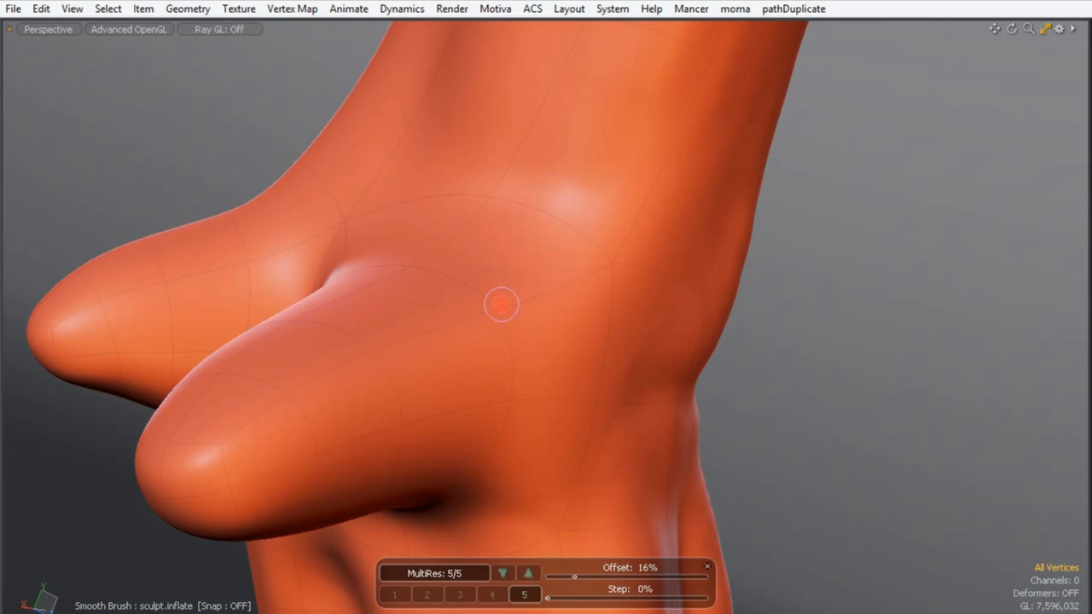
drag(463, 261, 520, 418)
mouse_move(443, 258)
mouse_down()
mouse_move(511, 410)
mouse_move(487, 486)
mouse_up()
drag(528, 360, 524, 285)
mouse_move(575, 142)
alt+mouse_down()
mouse_move(685, 383)
mouse_move(401, 360)
mouse_move(439, 302)
mouse_move(431, 463)
mouse_move(460, 261)
mouse_move(469, 402)
alt+mouse_up()
alt+drag(468, 402, 421, 385)
mouse_move(568, 353)
mouse_down()
mouse_move(336, 346)
mouse_move(324, 316)
mouse_move(597, 375)
mouse_move(576, 398)
mouse_move(454, 440)
mouse_move(332, 348)
mouse_move(634, 344)
mouse_move(369, 356)
mouse_move(512, 401)
mouse_move(519, 427)
mouse_move(312, 287)
mouse_move(669, 282)
mouse_up()
alt+drag(372, 371, 393, 580)
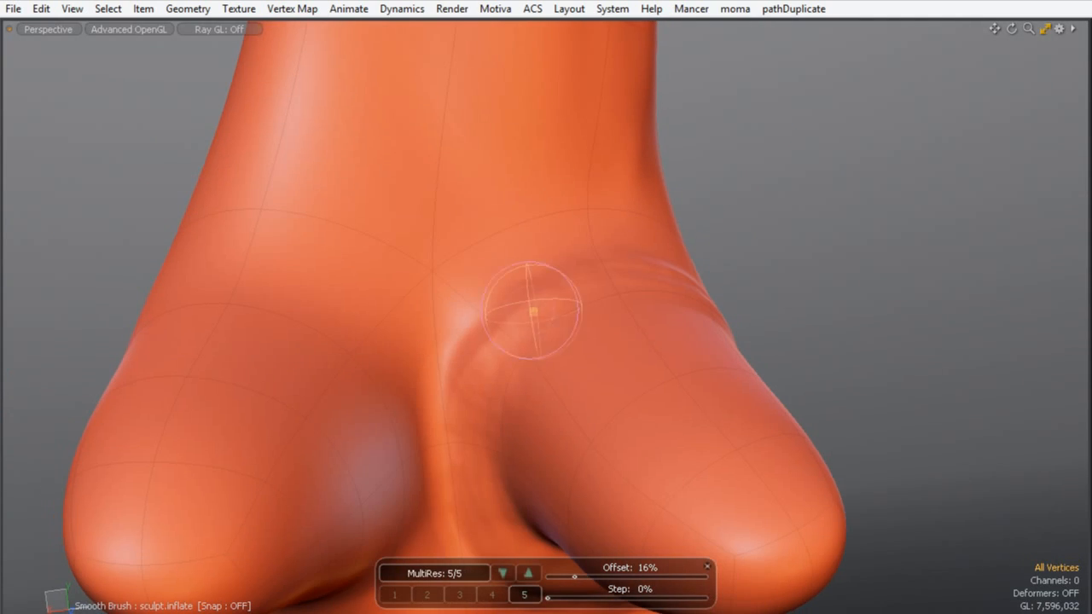
mouse_move(486, 331)
shift+mouse_down()
mouse_move(468, 514)
mouse_move(648, 242)
mouse_move(629, 264)
shift+mouse_up()
- Extend the skin fold down the side and around the underside of the dewclaw base
mouse_move(385, 375)
alt+mouse_down()
mouse_move(333, 348)
mouse_move(402, 373)
mouse_move(497, 227)
mouse_move(401, 186)
mouse_move(436, 177)
mouse_move(420, 277)
alt+mouse_up()
alt+drag(420, 277, 366, 161)
mouse_move(328, 128)
mouse_down()
mouse_move(487, 361)
mouse_move(333, 348)
mouse_up()
drag(332, 348, 248, 326)
mouse_move(433, 294)
mouse_down()
mouse_move(262, 341)
mouse_move(355, 376)
mouse_up()
alt+drag(355, 400, 310, 213)
mouse_move(258, 162)
mouse_down()
mouse_move(240, 127)
mouse_move(287, 181)
mouse_move(276, 200)
mouse_move(271, 159)
mouse_move(332, 303)
mouse_up()
mouse_move(331, 303)
alt+mouse_down()
mouse_move(358, 252)
mouse_move(290, 305)
mouse_move(373, 285)
mouse_move(390, 299)
alt+mouse_up()
drag(400, 304, 444, 328)
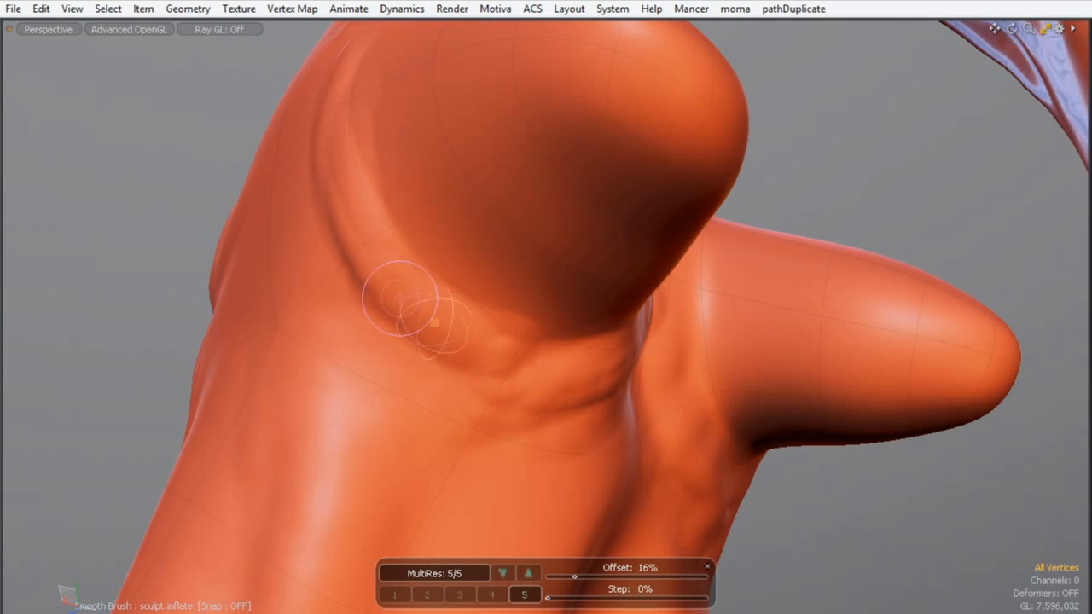
drag(358, 268, 348, 154)
- Build up a thick, lumpy ridge of folds beneath the dewclaws and in the gap between them
alt+drag(348, 153, 367, 181)
mouse_move(539, 383)
alt+mouse_down()
mouse_move(483, 340)
mouse_move(541, 176)
mouse_move(516, 318)
alt+mouse_up()
mouse_move(517, 317)
alt+mouse_down()
mouse_move(536, 290)
mouse_move(503, 341)
alt+mouse_up()
mouse_move(503, 342)
ctrl+alt+mouse_down()
mouse_move(453, 353)
mouse_move(435, 290)
ctrl+alt+mouse_up()
mouse_move(396, 210)
mouse_down()
mouse_move(437, 334)
mouse_move(518, 395)
mouse_move(517, 445)
mouse_up()
drag(435, 101, 401, 304)
mouse_move(375, 132)
mouse_down()
mouse_move(365, 172)
mouse_move(406, 383)
mouse_move(386, 360)
mouse_up()
drag(512, 333, 384, 384)
alt+drag(461, 367, 410, 336)
mouse_move(478, 320)
mouse_down()
mouse_move(426, 366)
mouse_move(341, 369)
mouse_up()
mouse_move(503, 303)
mouse_down()
mouse_move(512, 341)
mouse_move(444, 333)
mouse_up()
mouse_move(537, 395)
mouse_down()
mouse_move(622, 378)
mouse_move(605, 385)
mouse_up()
drag(535, 485, 510, 434)
alt+drag(509, 315, 472, 305)
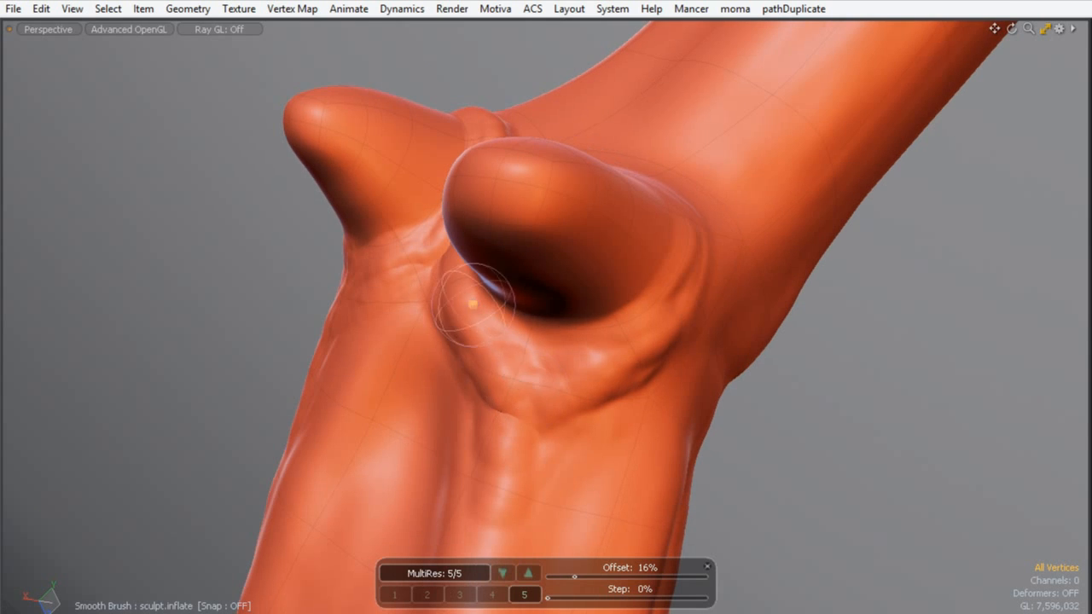
- Sculpt the upper part of the raised folds so they wrap over the bases of both dewclaws
alt+drag(680, 159, 512, 212)
drag(583, 249, 642, 318)
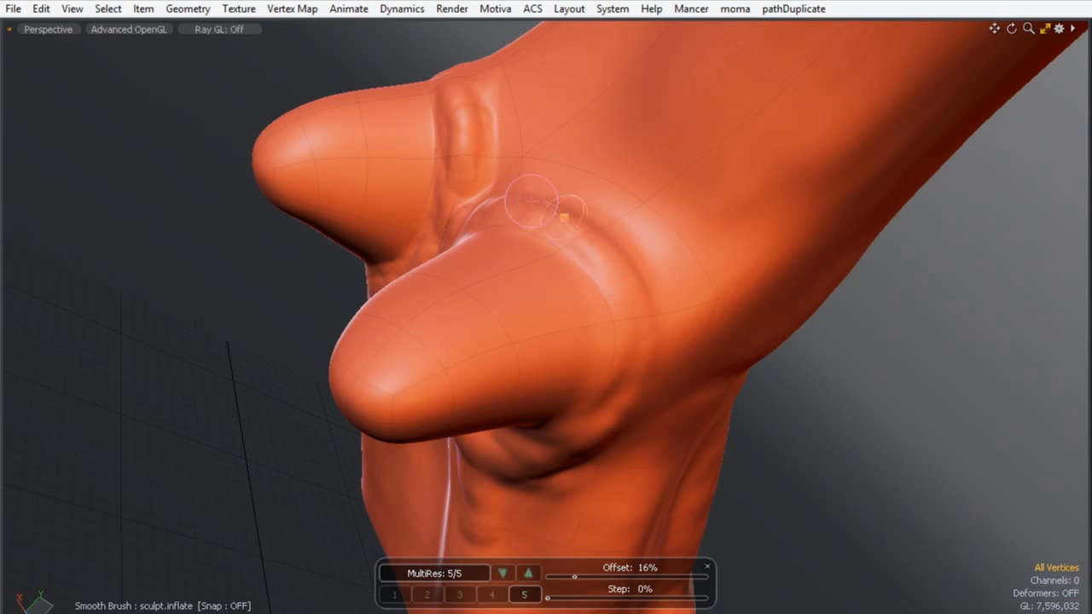
mouse_move(507, 184)
alt+mouse_down()
mouse_move(680, 342)
mouse_move(570, 363)
mouse_move(443, 299)
alt+mouse_up()
alt+drag(371, 287, 436, 328)
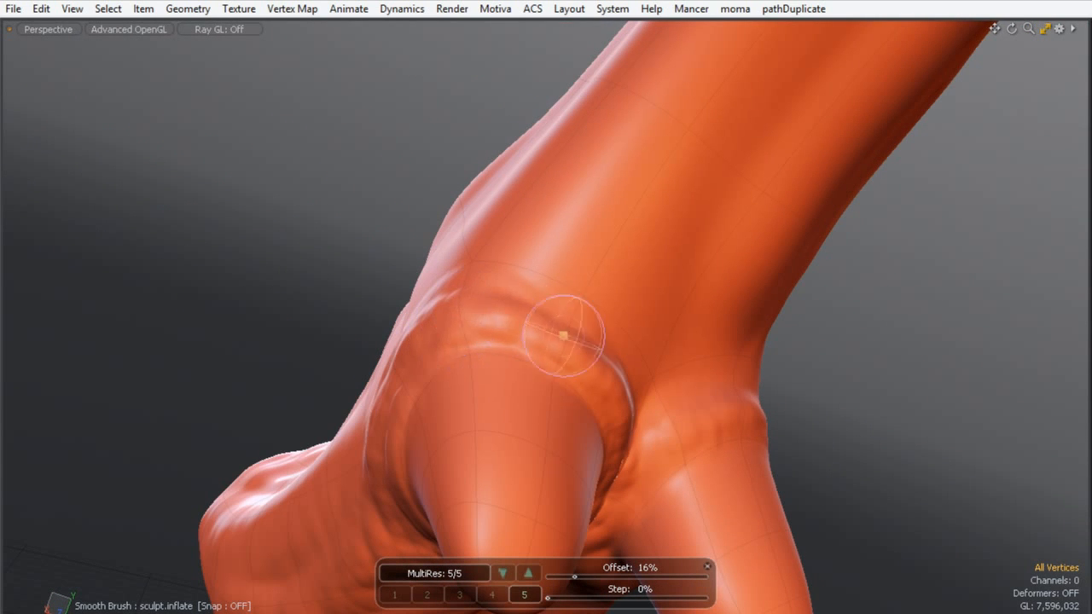
alt+drag(434, 332, 551, 346)
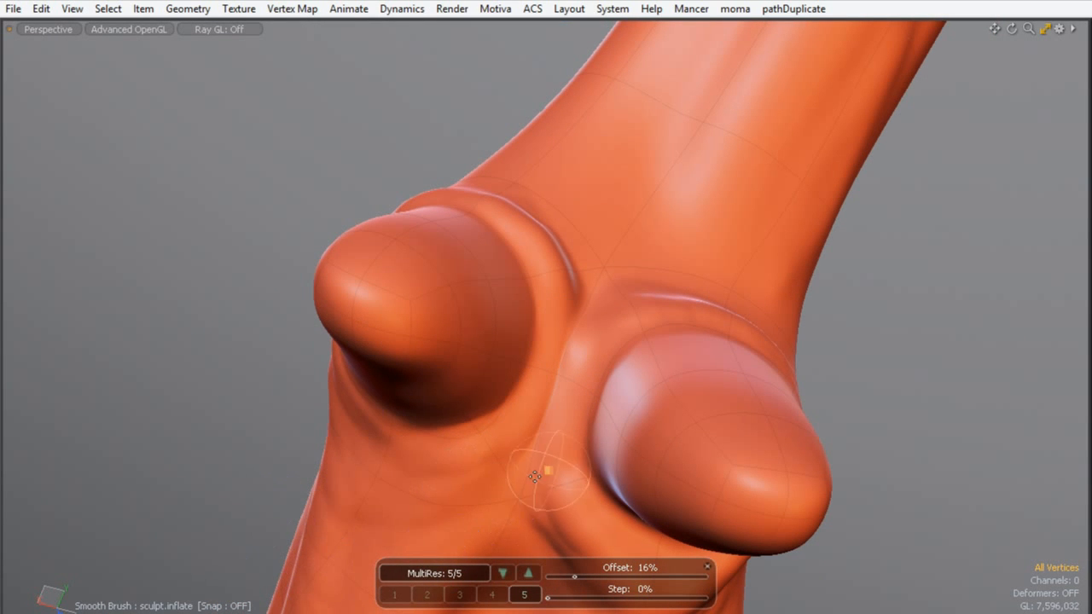
- Carve wrinkles running down the back of the foot from beneath both dewclaws
alt+drag(556, 475, 554, 317)
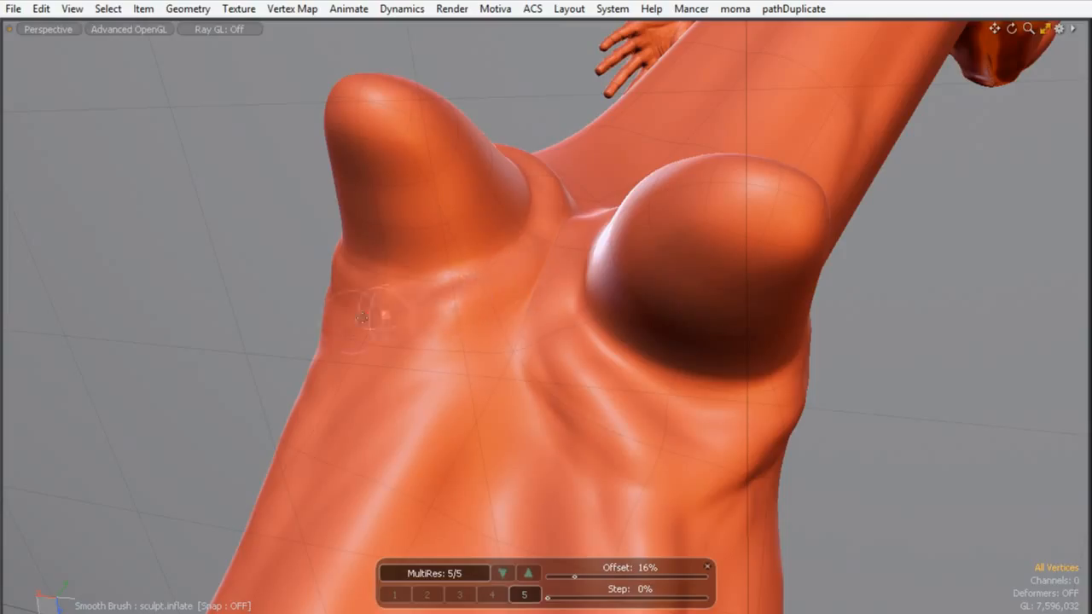
drag(358, 312, 340, 450)
drag(538, 346, 583, 469)
mouse_move(579, 255)
mouse_down()
mouse_move(555, 312)
mouse_move(589, 443)
mouse_up()
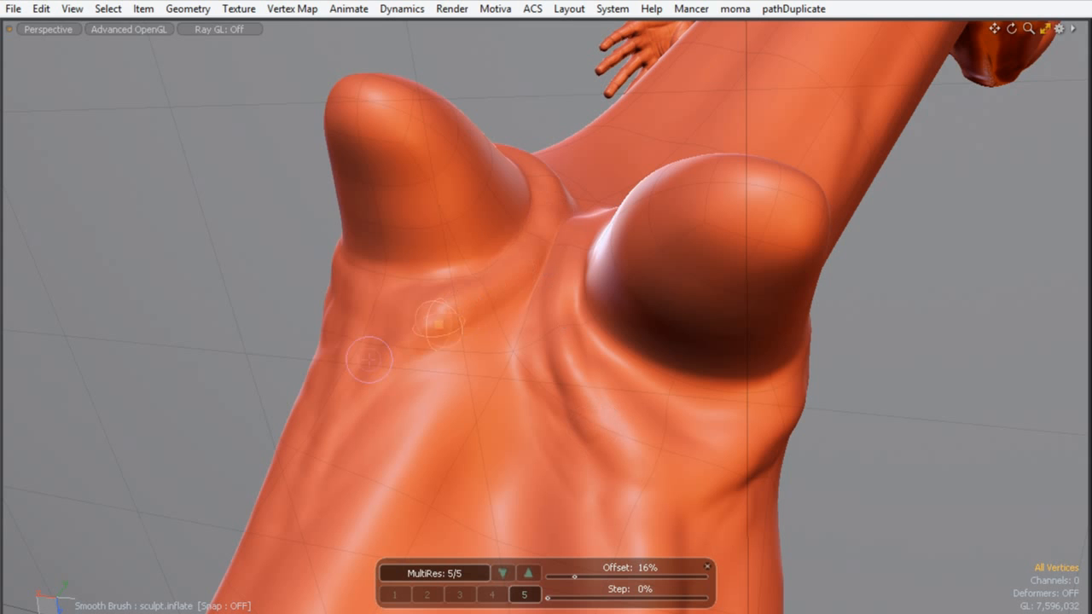
mouse_move(427, 367)
mouse_down()
mouse_move(375, 439)
mouse_move(339, 458)
mouse_up()
mouse_move(452, 345)
mouse_down()
mouse_move(368, 435)
mouse_move(389, 347)
mouse_move(447, 314)
mouse_up()
- Deepen the diagonal creases that branch downward from the gap between the two dewclaws
mouse_move(600, 335)
alt+mouse_down()
mouse_move(636, 398)
mouse_move(680, 402)
alt+mouse_up()
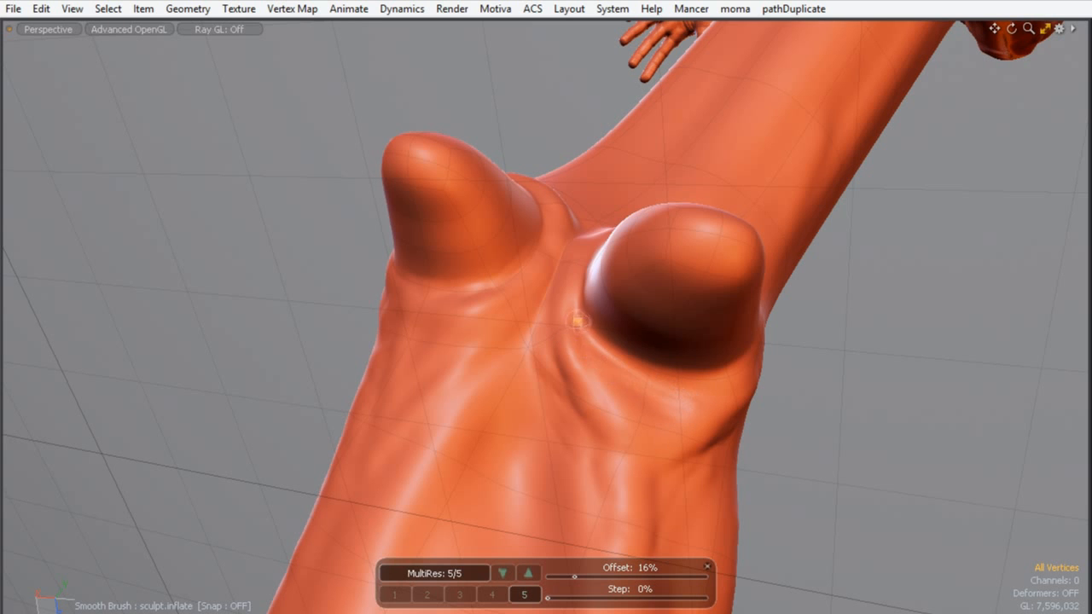
mouse_move(591, 358)
mouse_down()
mouse_move(594, 378)
mouse_move(639, 385)
mouse_move(533, 382)
mouse_up()
mouse_move(483, 353)
alt+mouse_down()
mouse_move(424, 287)
mouse_move(607, 438)
mouse_move(563, 295)
mouse_move(662, 367)
mouse_move(583, 242)
mouse_move(447, 239)
alt+mouse_up()
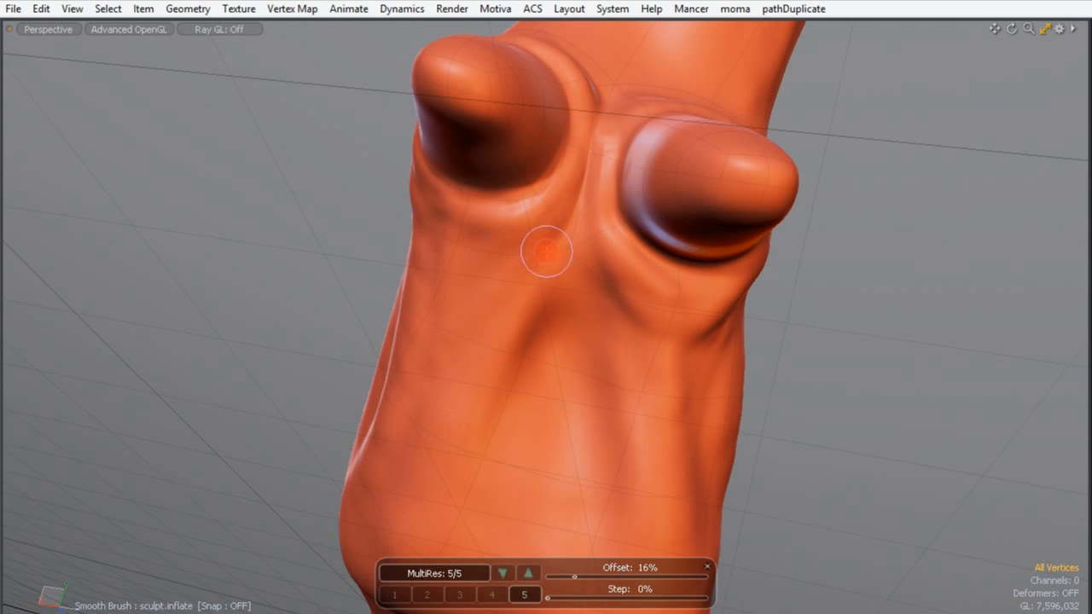
mouse_move(581, 234)
mouse_down()
mouse_move(606, 300)
mouse_move(592, 281)
mouse_up()
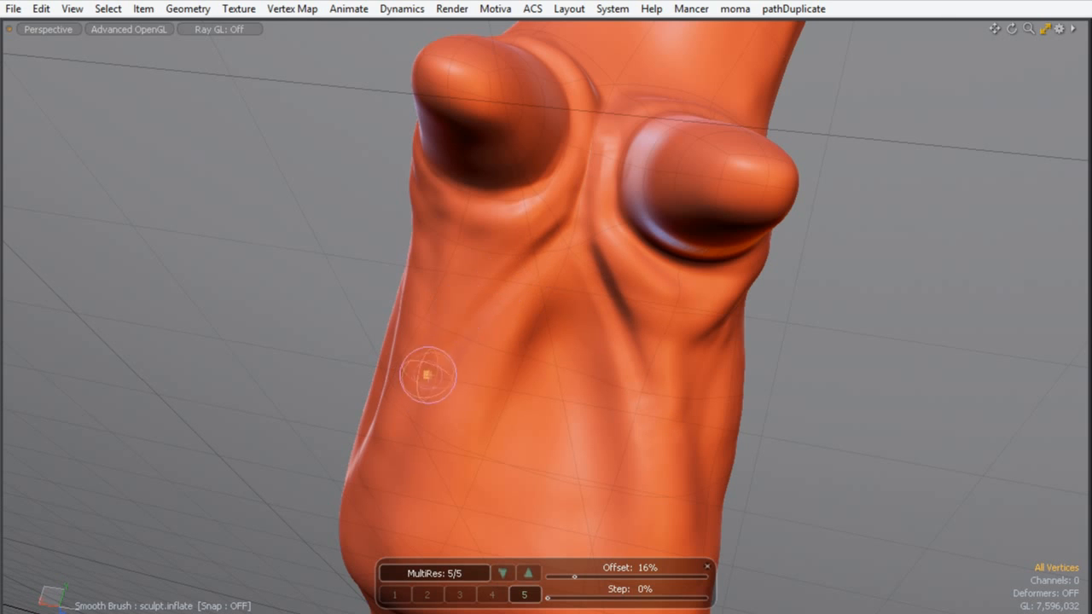
- Sculpt lengthwise tendon ridges and grooves on the back of the leg just above the dewclaws
scroll(623, 193, down, 3)
mouse_move(623, 194)
alt+mouse_down()
mouse_move(511, 515)
mouse_move(505, 421)
alt+mouse_up()
scroll(571, 336, up, 3)
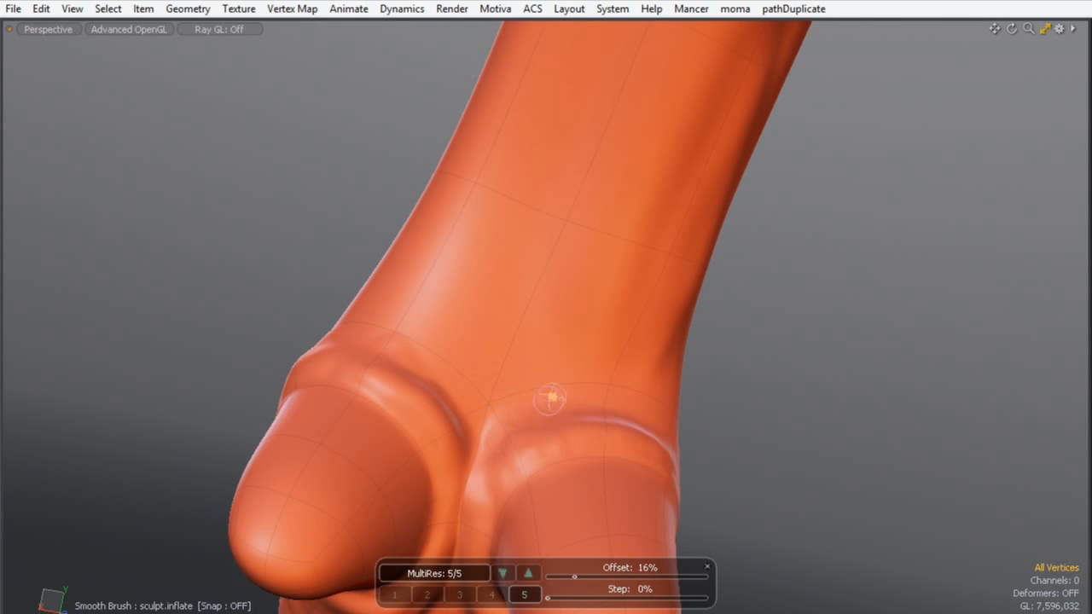
drag(590, 243, 451, 319)
mouse_move(574, 88)
mouse_down()
mouse_move(577, 163)
mouse_move(529, 287)
mouse_move(517, 388)
mouse_up()
drag(644, 119, 559, 388)
drag(597, 86, 443, 316)
drag(554, 91, 416, 327)
drag(600, 200, 567, 383)
drag(638, 151, 597, 371)
drag(561, 189, 380, 337)
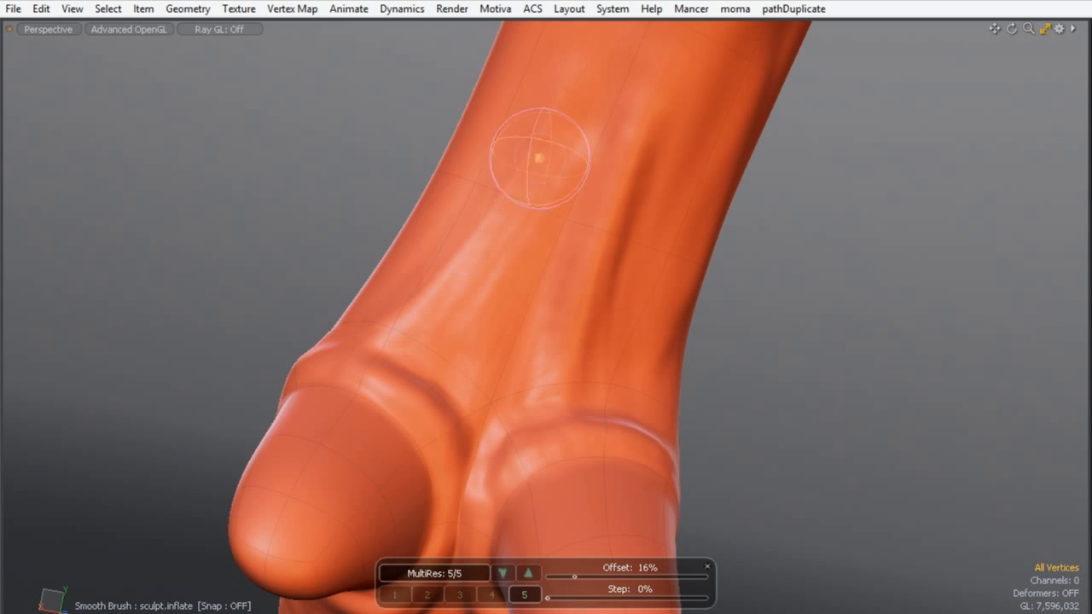
- Continue the tendon ridges up the leg shaft and along its side above the dewclaws
mouse_move(574, 281)
alt+mouse_down()
mouse_move(361, 324)
mouse_move(536, 185)
mouse_move(458, 244)
mouse_move(448, 375)
alt+mouse_up()
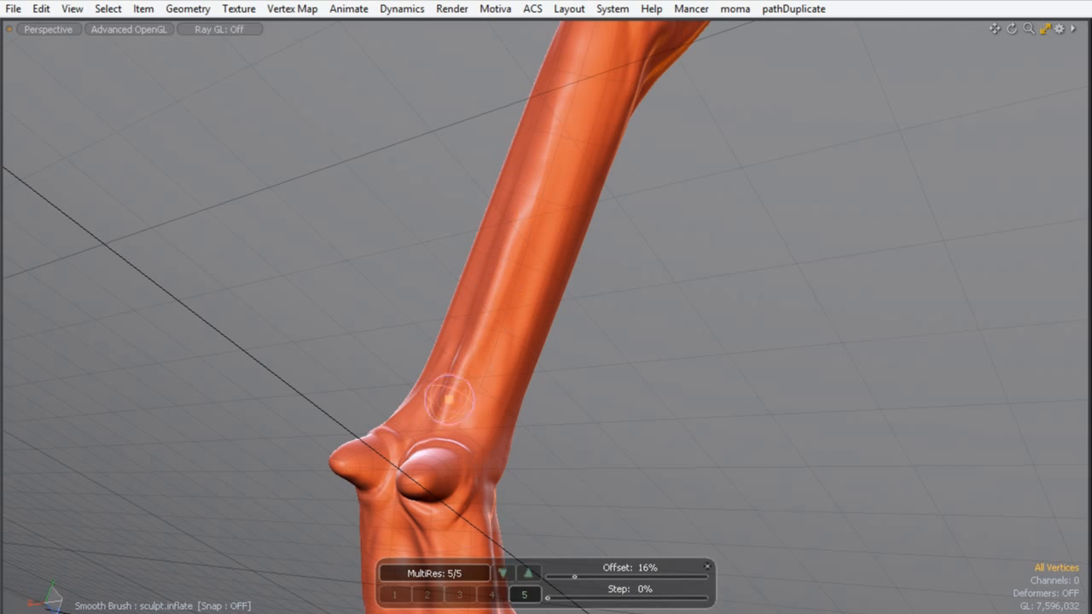
alt+drag(435, 301, 512, 245)
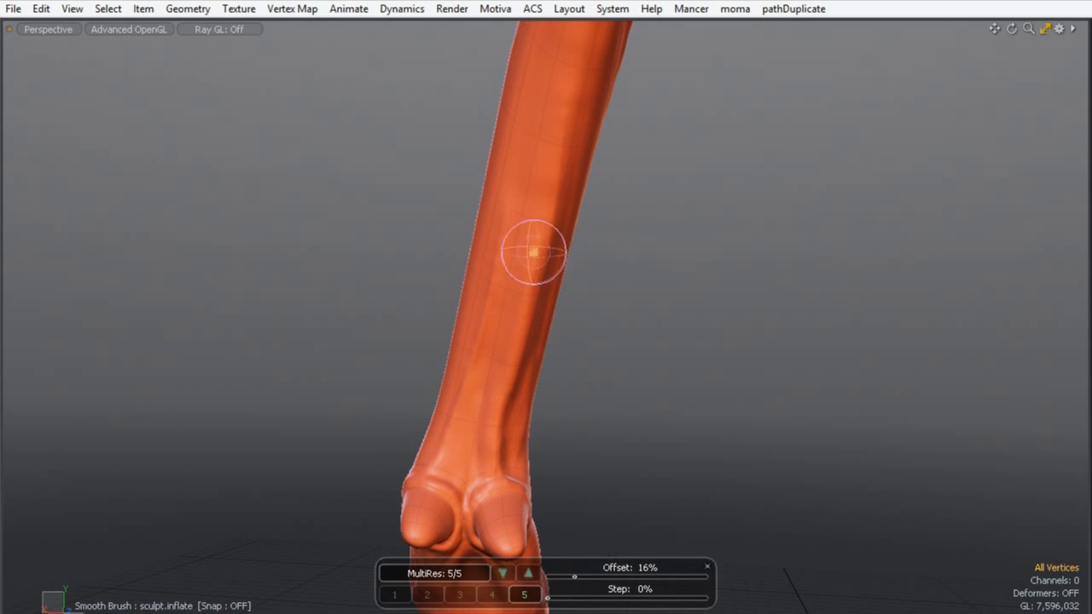
mouse_move(556, 406)
alt+mouse_down()
mouse_move(555, 392)
mouse_move(320, 395)
mouse_move(499, 472)
alt+mouse_up()
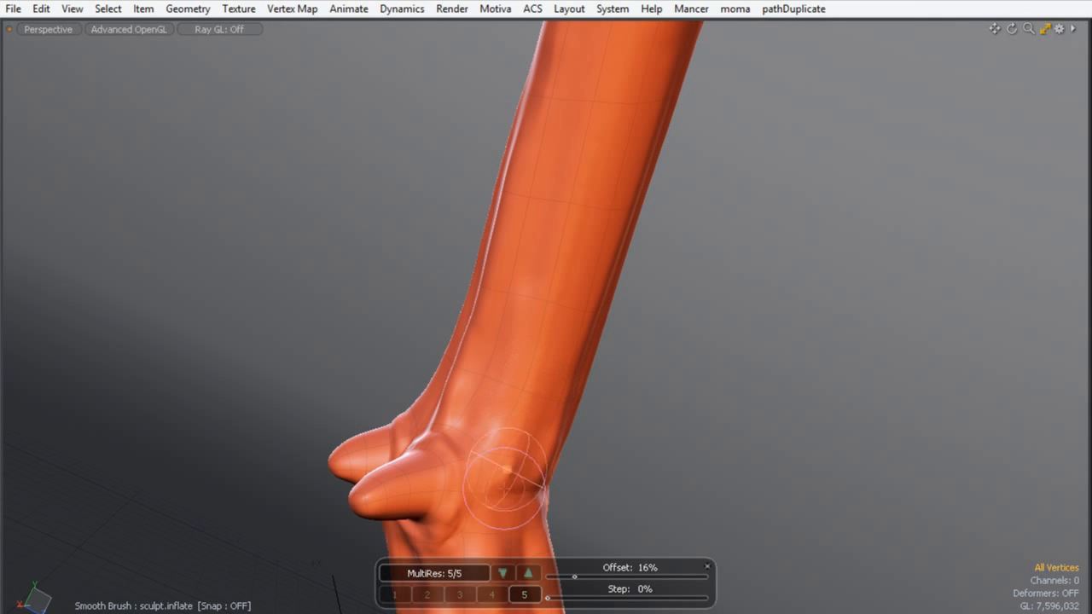
drag(529, 401, 533, 381)
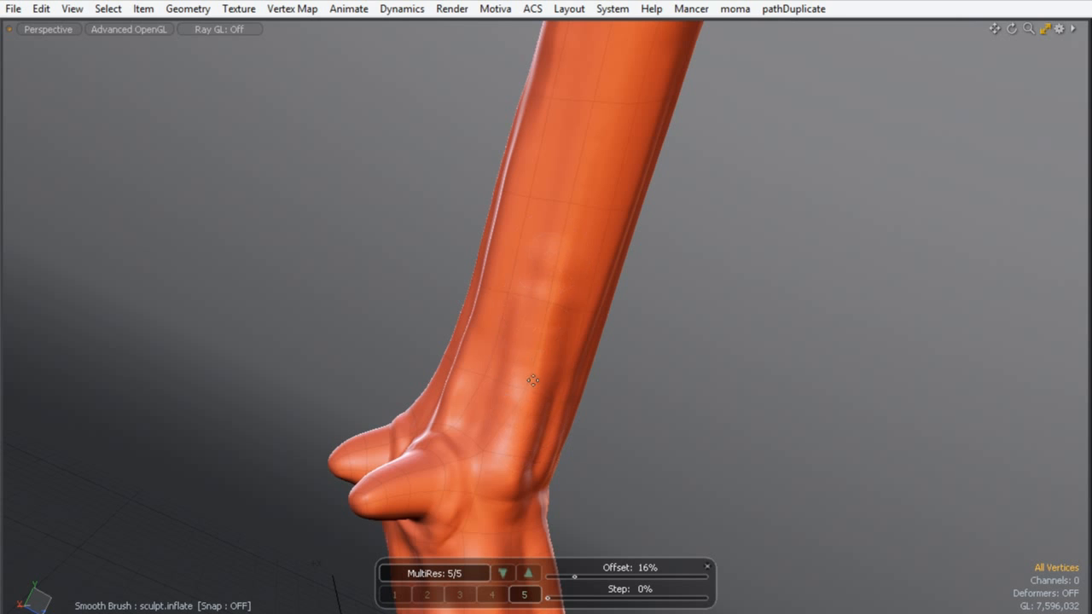
- Shape the ankle bump and the tendon running down into it on the side of the leg
mouse_move(495, 469)
alt+mouse_down()
mouse_move(284, 343)
mouse_move(486, 424)
mouse_move(514, 390)
mouse_move(548, 402)
mouse_move(534, 421)
mouse_move(532, 411)
alt+mouse_up()
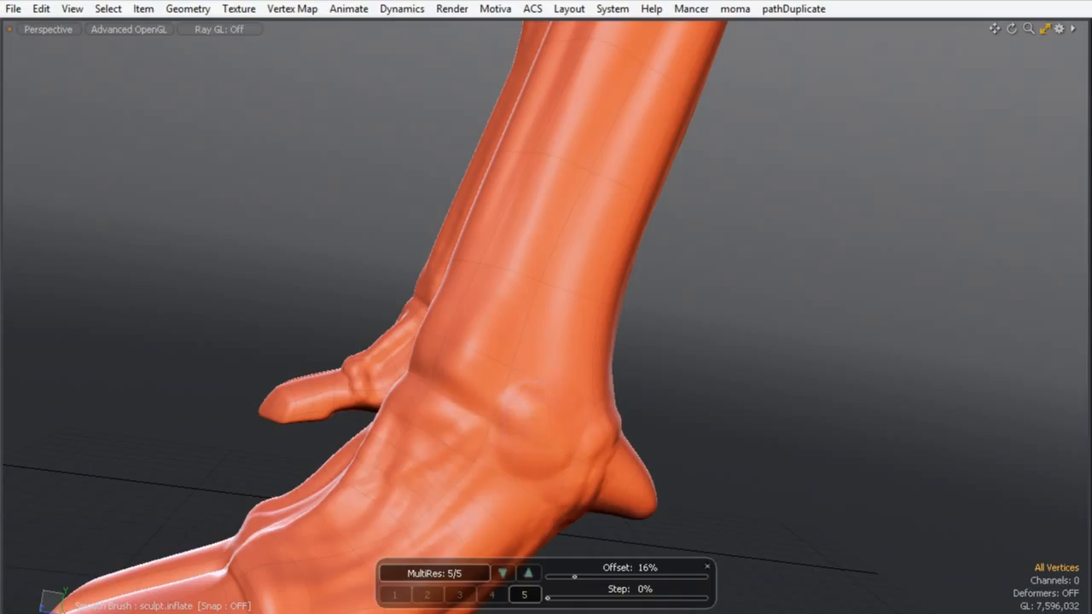
mouse_move(570, 223)
mouse_down()
mouse_move(543, 388)
mouse_move(553, 424)
mouse_up()
drag(554, 224, 532, 478)
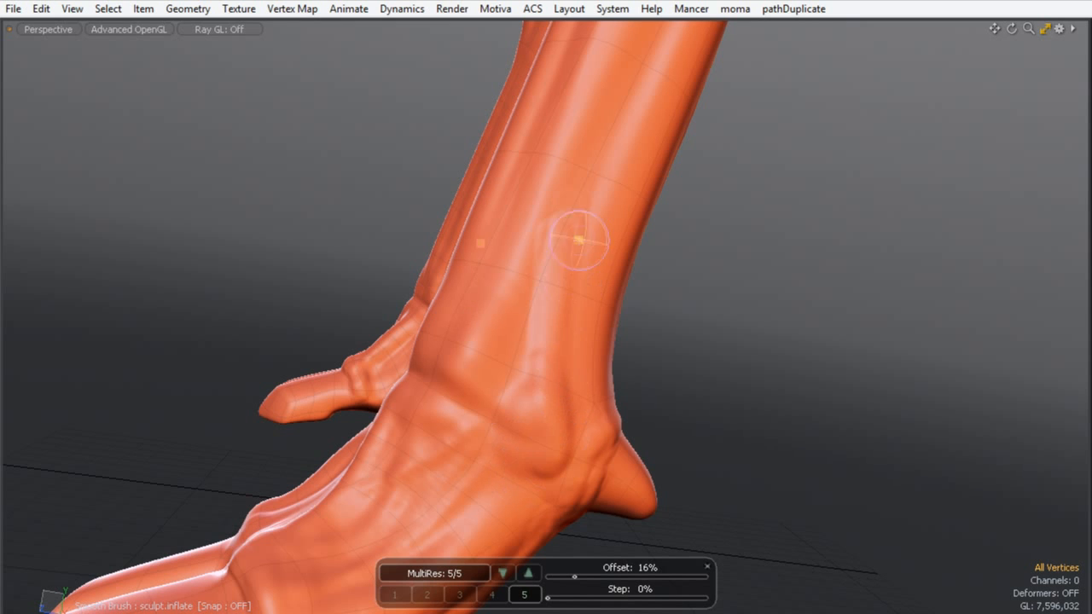
mouse_move(500, 373)
alt+mouse_down()
mouse_move(448, 407)
mouse_move(475, 398)
alt+mouse_up()
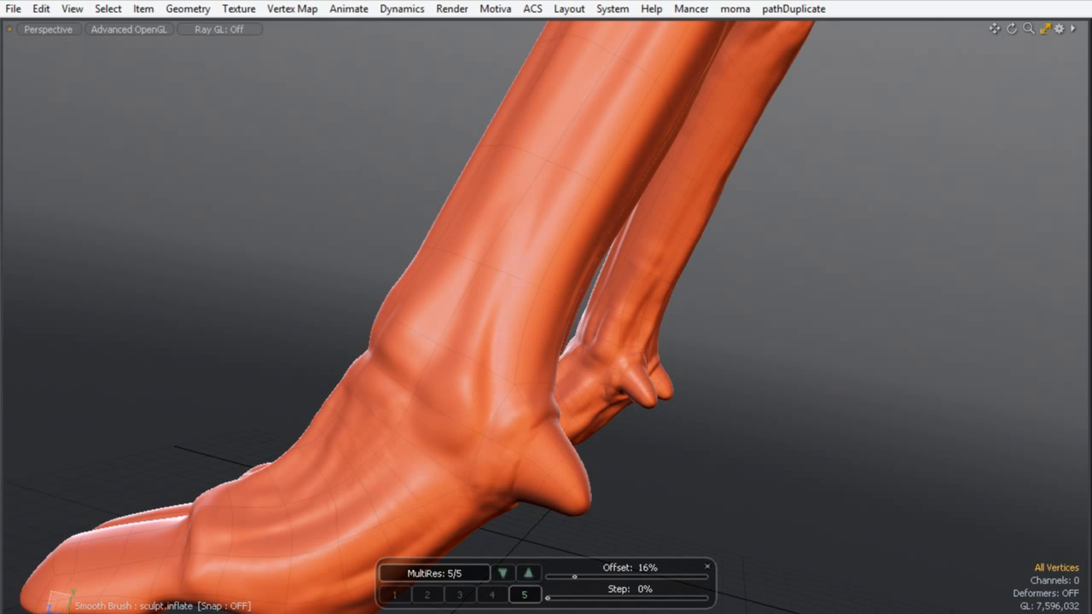
- Sculpt the ankle bump and a long tendon groove on the opposite side of the lower leg
alt+drag(433, 394, 602, 438)
mouse_move(427, 362)
alt+mouse_down()
mouse_move(629, 378)
mouse_move(622, 450)
alt+mouse_up()
alt+drag(636, 357, 599, 327)
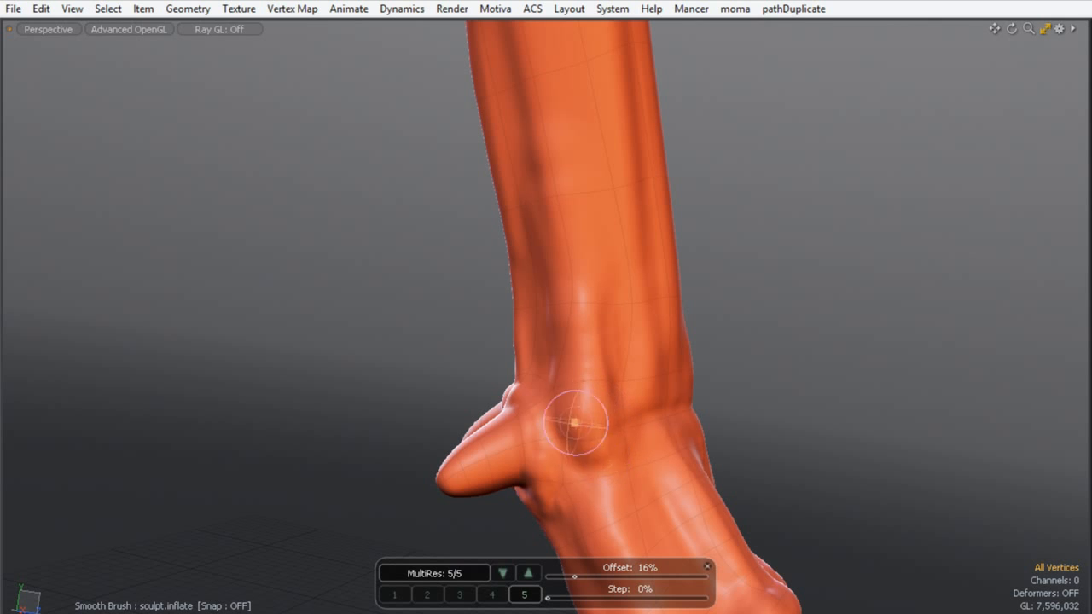
mouse_move(566, 266)
ctrl+alt+mouse_down()
mouse_move(529, 239)
mouse_move(499, 333)
mouse_move(556, 381)
mouse_move(583, 433)
ctrl+alt+mouse_up()
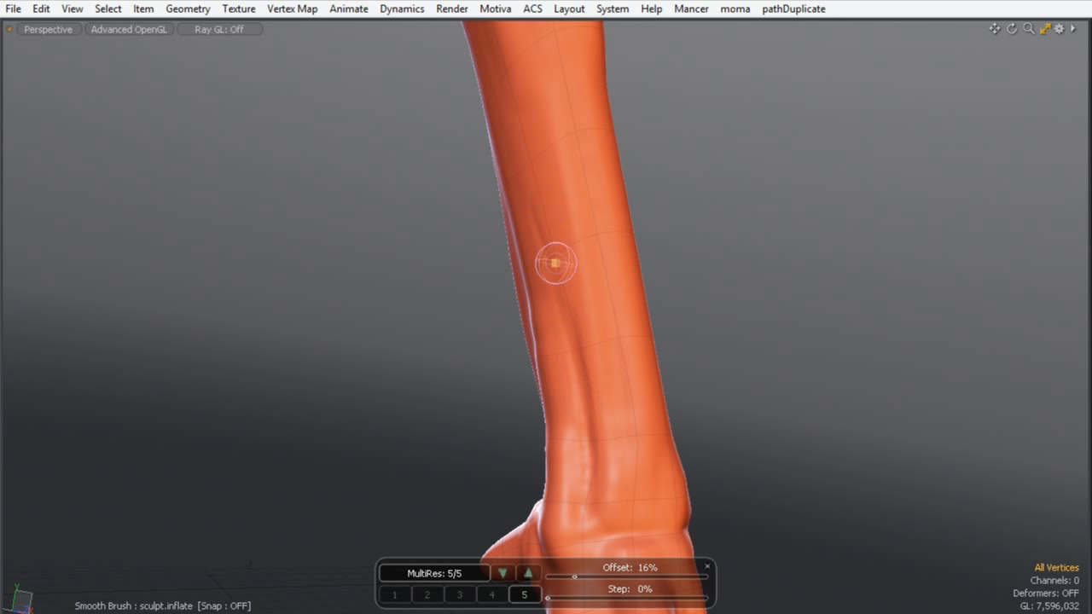
- Carve a deeper crease around the lower and rear edges of the ankle bump
alt+drag(668, 409, 242, 329)
mouse_move(613, 424)
ctrl+alt+mouse_down()
mouse_move(524, 282)
mouse_move(624, 434)
mouse_move(666, 461)
ctrl+alt+mouse_up()
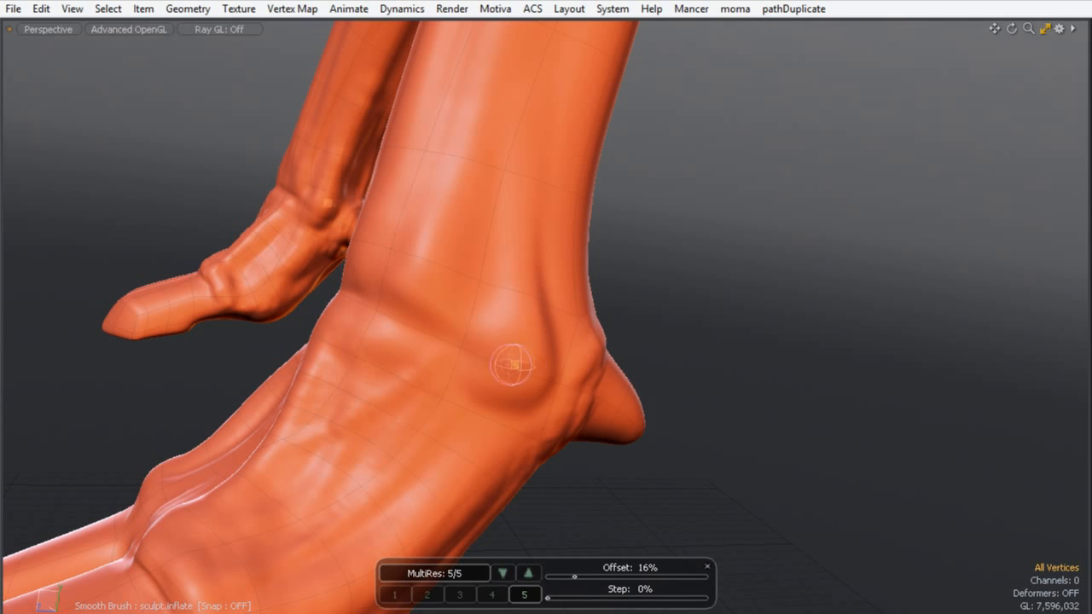
drag(519, 386, 504, 342)
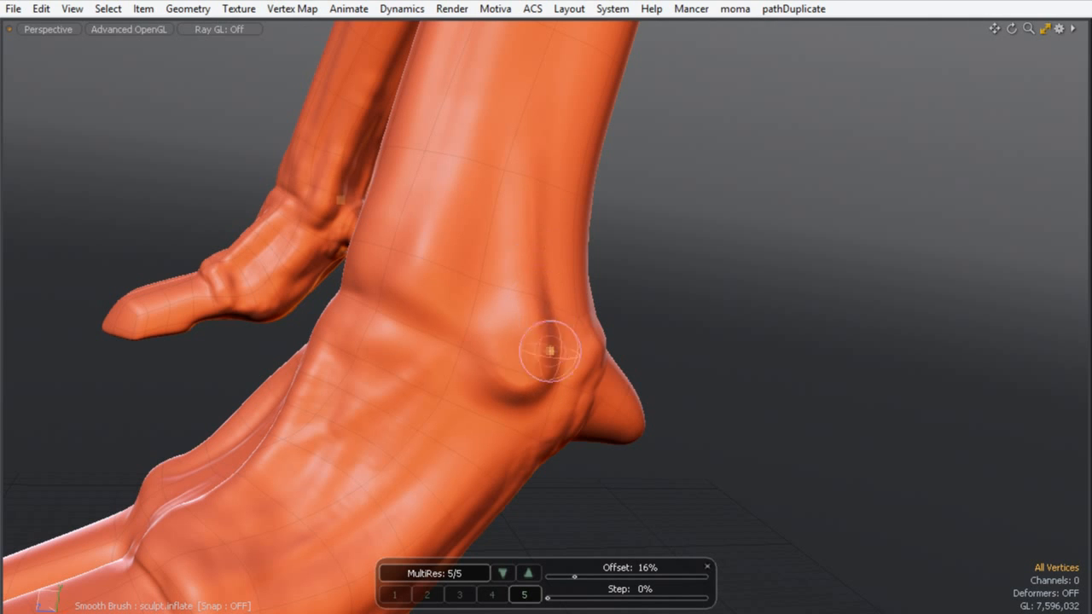
mouse_move(546, 178)
alt+mouse_down()
mouse_move(480, 145)
mouse_move(526, 166)
alt+mouse_up()
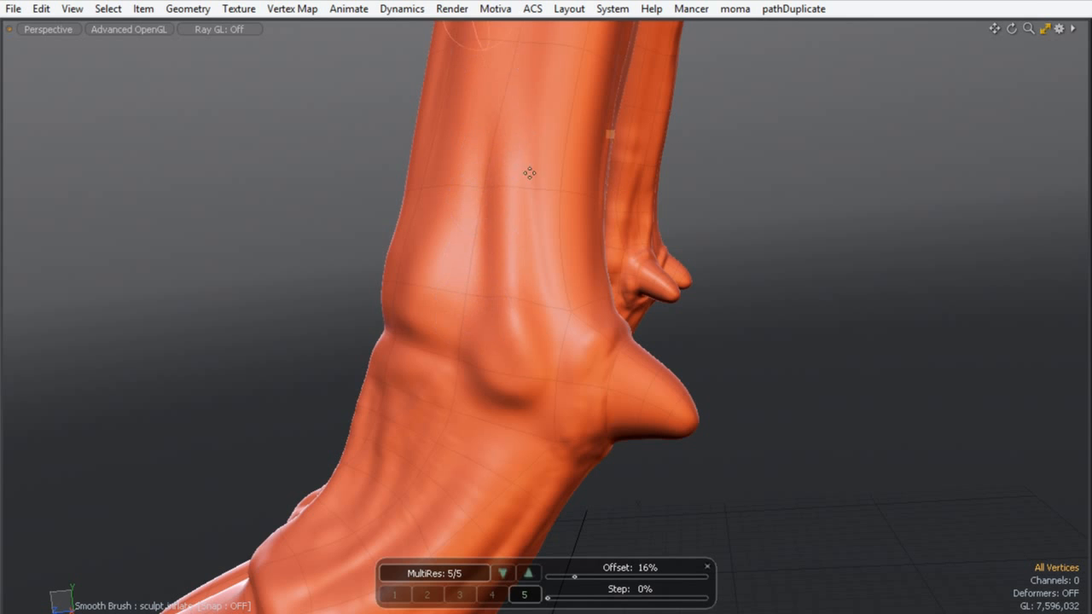
- Sculpt horizontal wrinkle folds across the front of the ankle joint
mouse_move(543, 287)
alt+mouse_down()
mouse_move(432, 350)
mouse_move(534, 348)
mouse_move(543, 378)
mouse_move(545, 363)
alt+mouse_up()
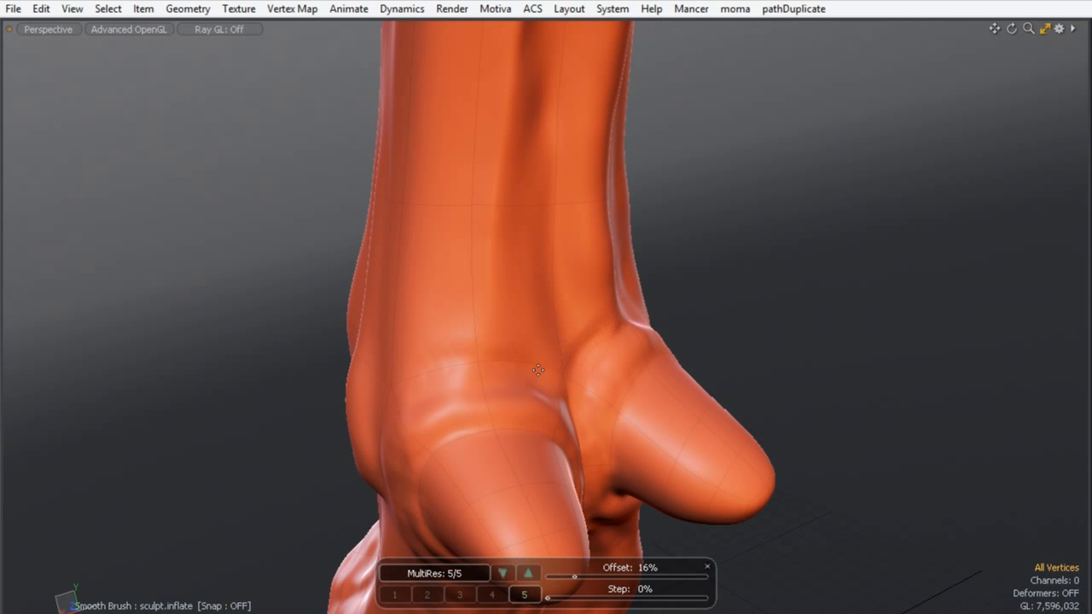
mouse_move(496, 350)
alt+mouse_down()
mouse_move(497, 266)
mouse_move(511, 360)
mouse_move(500, 330)
mouse_move(427, 284)
mouse_move(612, 385)
alt+mouse_up()
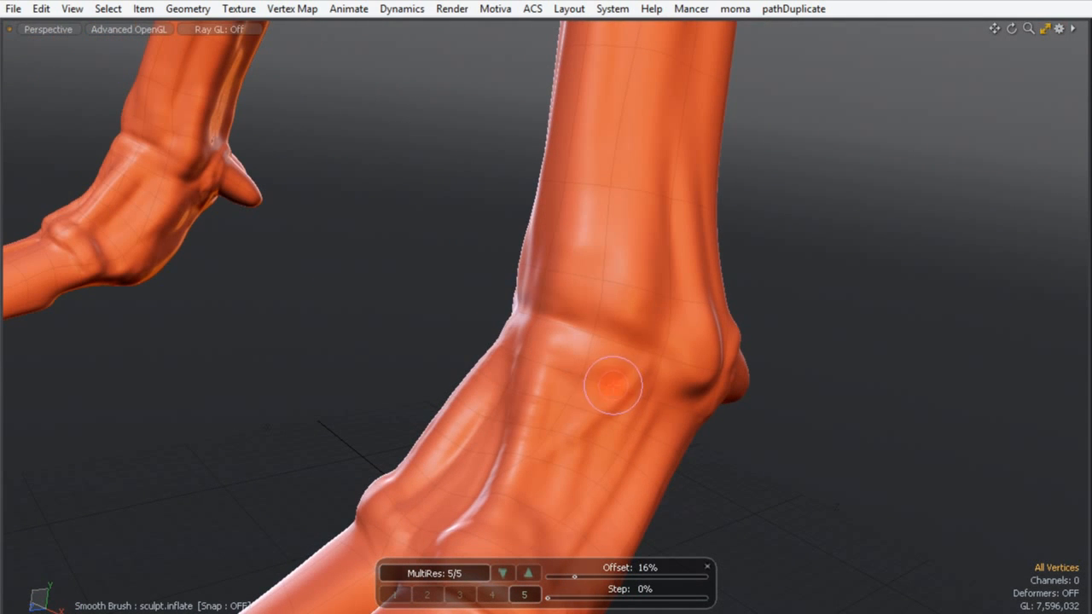
mouse_move(555, 244)
alt+mouse_down()
mouse_move(802, 332)
mouse_move(500, 236)
mouse_move(610, 290)
mouse_move(570, 256)
mouse_move(397, 248)
mouse_move(485, 217)
alt+mouse_up()
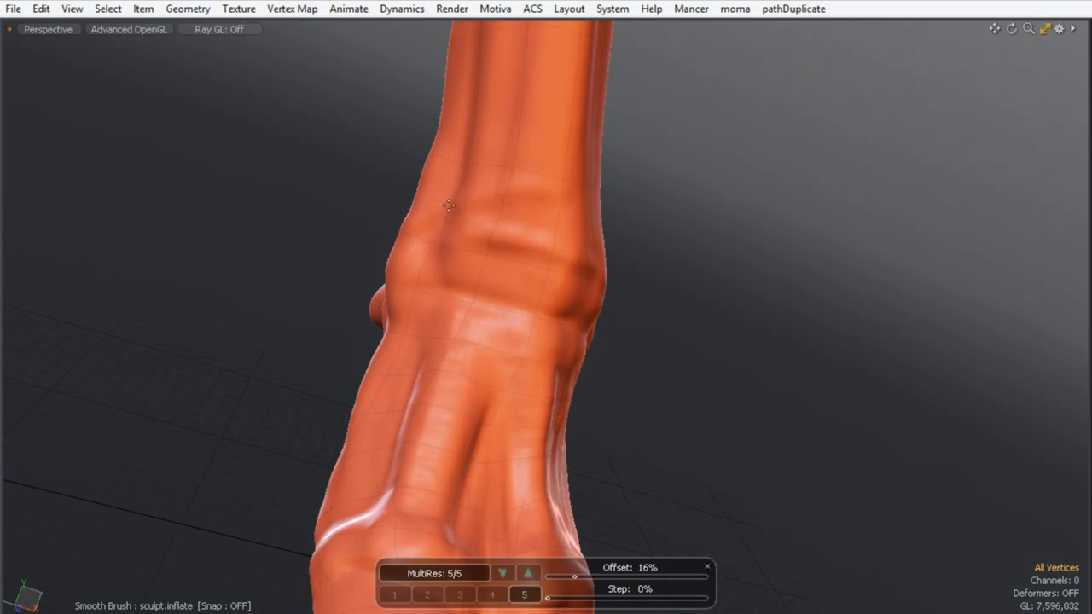
alt+drag(405, 218, 514, 162)
alt+drag(576, 182, 556, 177)
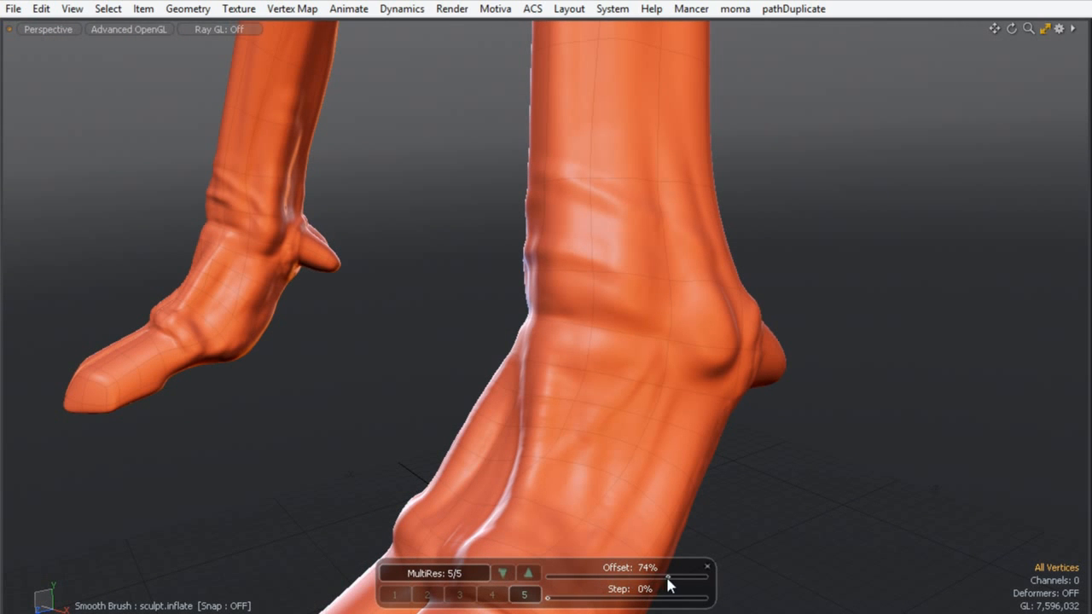
- Deepen and refine the horizontal wrinkle folds around the front and side of the ankle with a brush offset of 49%
drag(688, 227, 569, 172)
mouse_move(658, 342)
mouse_down()
mouse_move(585, 383)
mouse_move(648, 379)
mouse_up()
mouse_move(665, 390)
alt+mouse_down()
mouse_move(785, 466)
mouse_move(972, 521)
alt+mouse_up()
drag(395, 331, 468, 347)
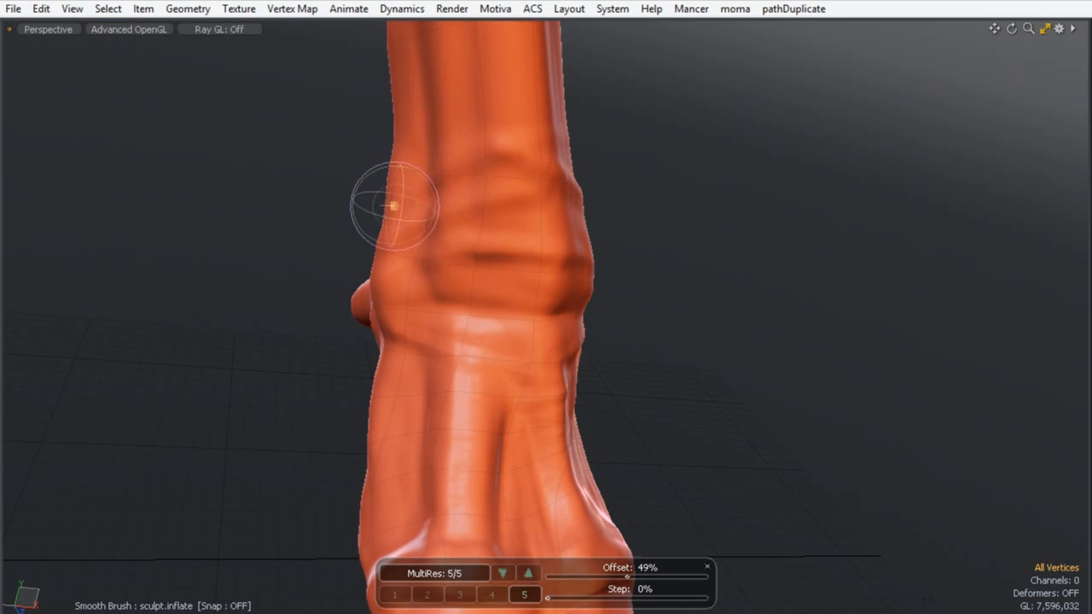
mouse_move(487, 236)
alt+mouse_down()
mouse_move(513, 363)
mouse_move(523, 182)
alt+mouse_up()
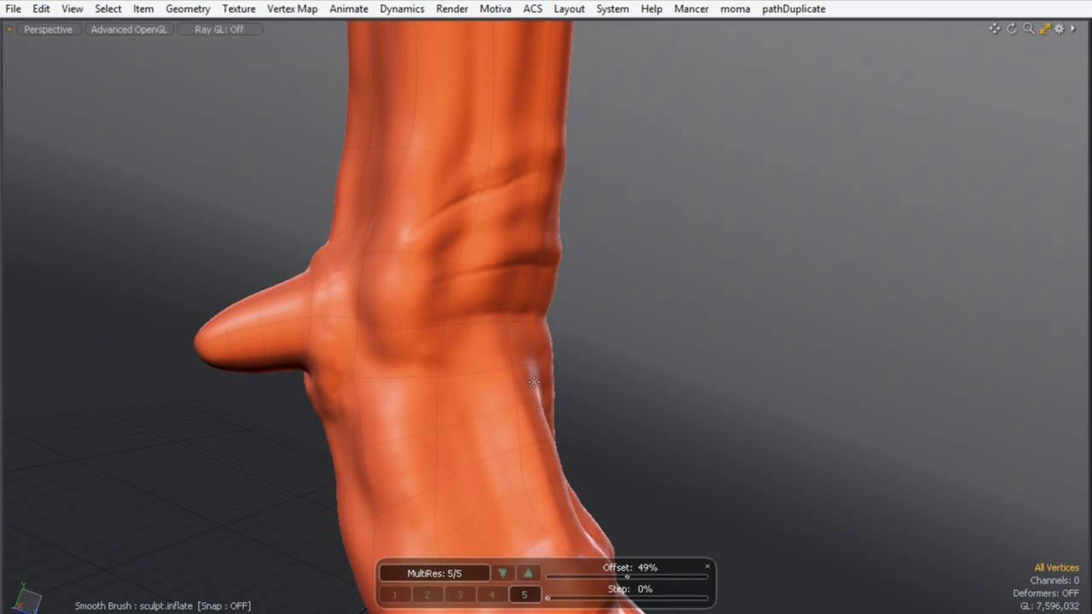
- Sculpt fine diagonal skin creases running from below the ankle bump across the top of the foot
alt+drag(546, 380, 390, 359)
mouse_move(550, 364)
alt+mouse_down()
mouse_move(589, 336)
mouse_move(648, 350)
mouse_move(517, 414)
alt+mouse_up()
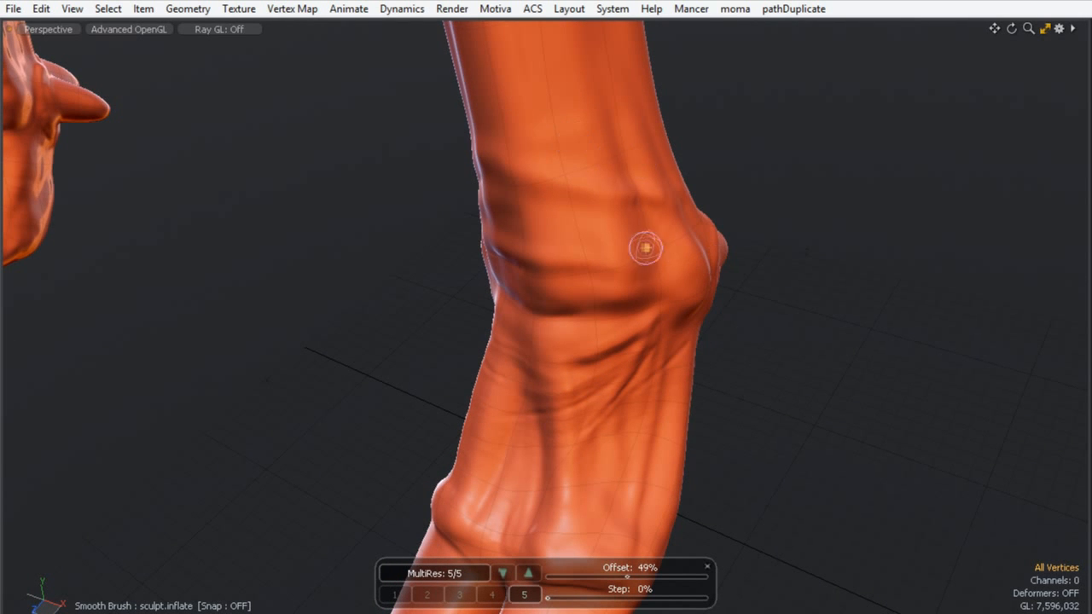
ctrl+alt+drag(614, 239, 601, 281)
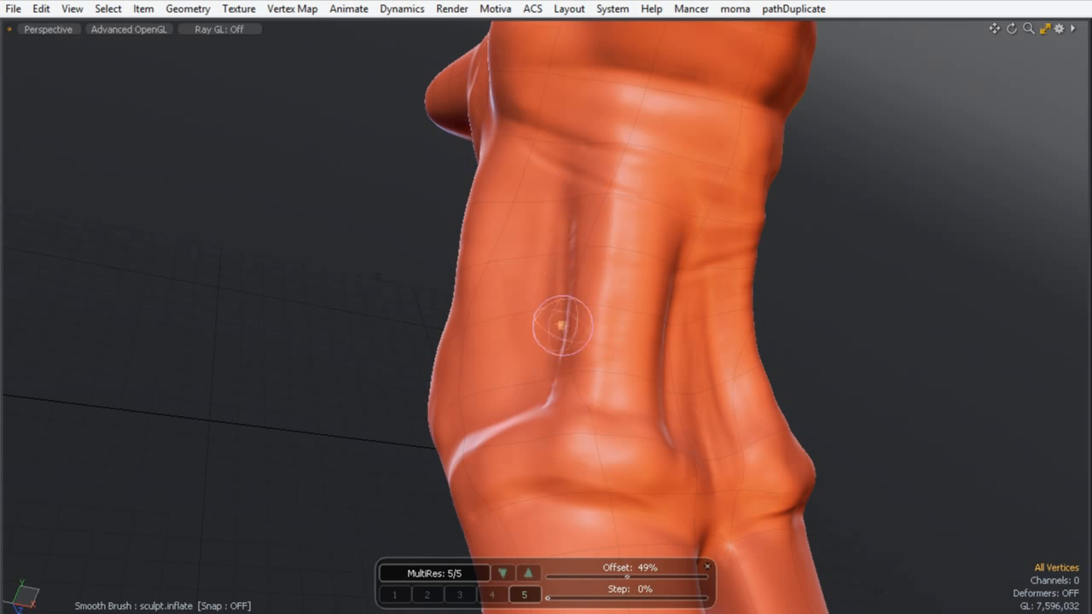
- Sculpt small winding veins across the top of the foot and above the ankle with a brush offset of 61%
alt+drag(733, 333, 654, 369)
right_drag(660, 345, 644, 345)
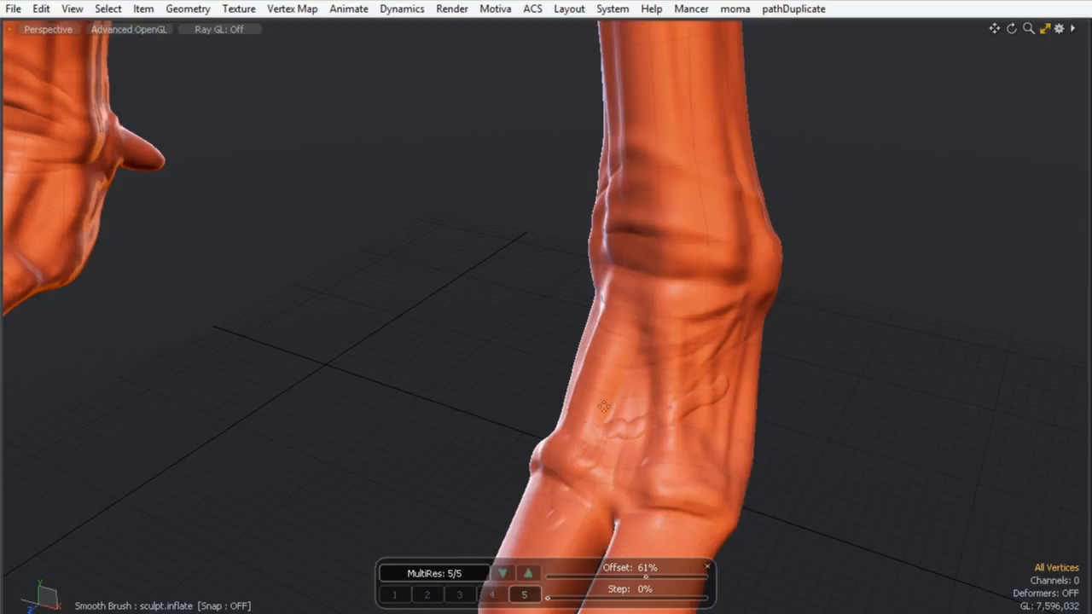
mouse_move(594, 454)
mouse_down()
mouse_move(701, 394)
mouse_move(665, 400)
mouse_up()
mouse_move(704, 87)
mouse_down()
mouse_move(674, 132)
mouse_move(672, 258)
mouse_move(599, 352)
mouse_up()
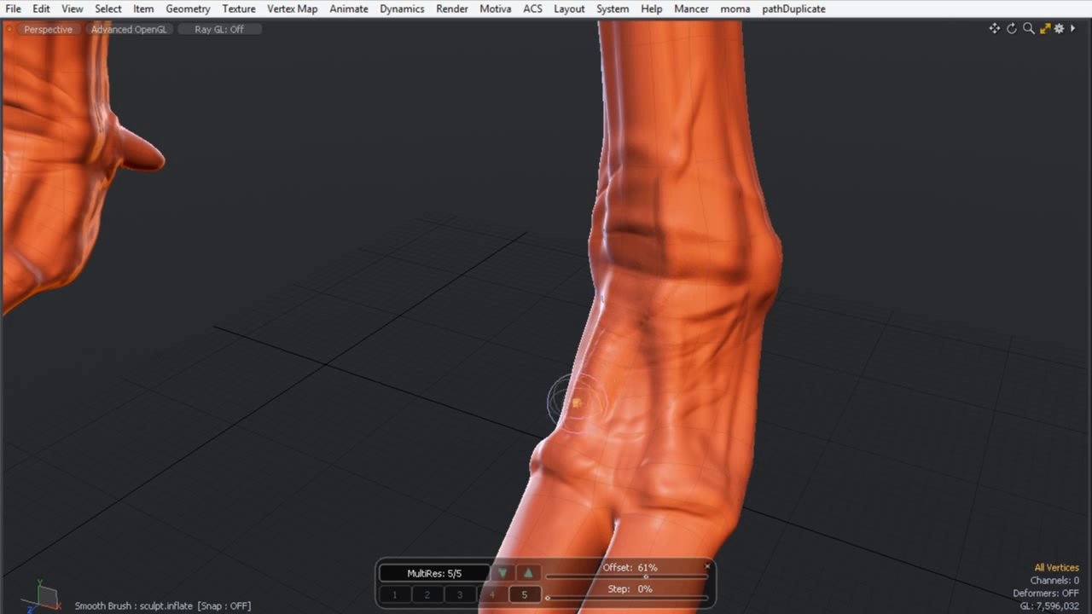
- Sculpt a thin winding vein down the length of the lower leg, undoing the first thick stroke
ctrl+alt+drag(695, 165, 648, 319)
mouse_move(648, 319)
ctrl+alt+mouse_down()
mouse_move(718, 326)
mouse_move(645, 176)
mouse_move(543, 251)
ctrl+alt+mouse_up()
drag(650, 184, 641, 201)
right_drag(639, 177, 626, 177)
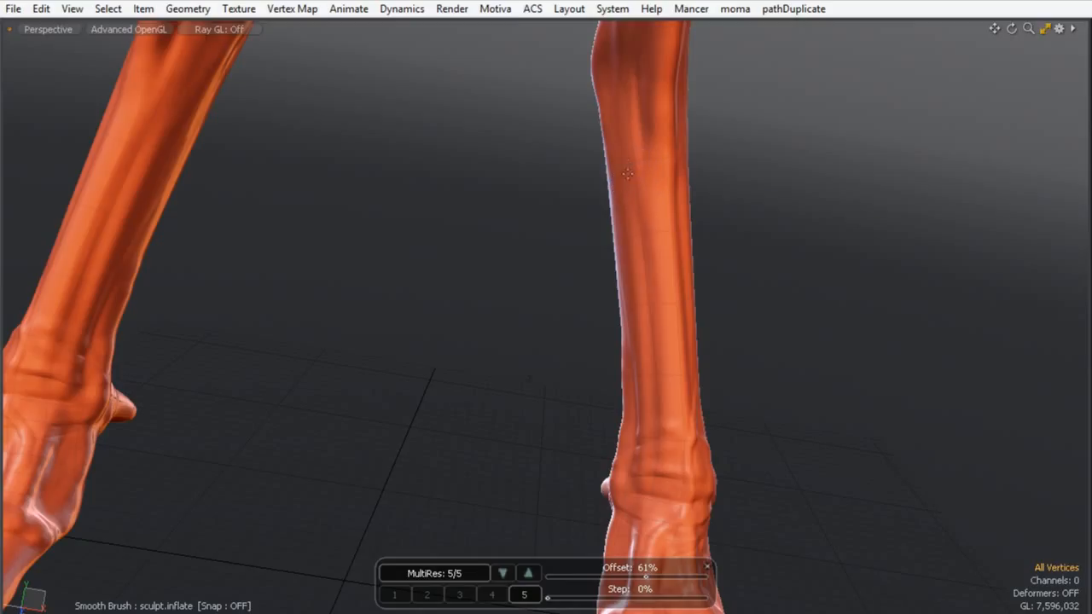
mouse_move(634, 185)
mouse_down()
mouse_move(653, 250)
mouse_move(644, 341)
mouse_up()
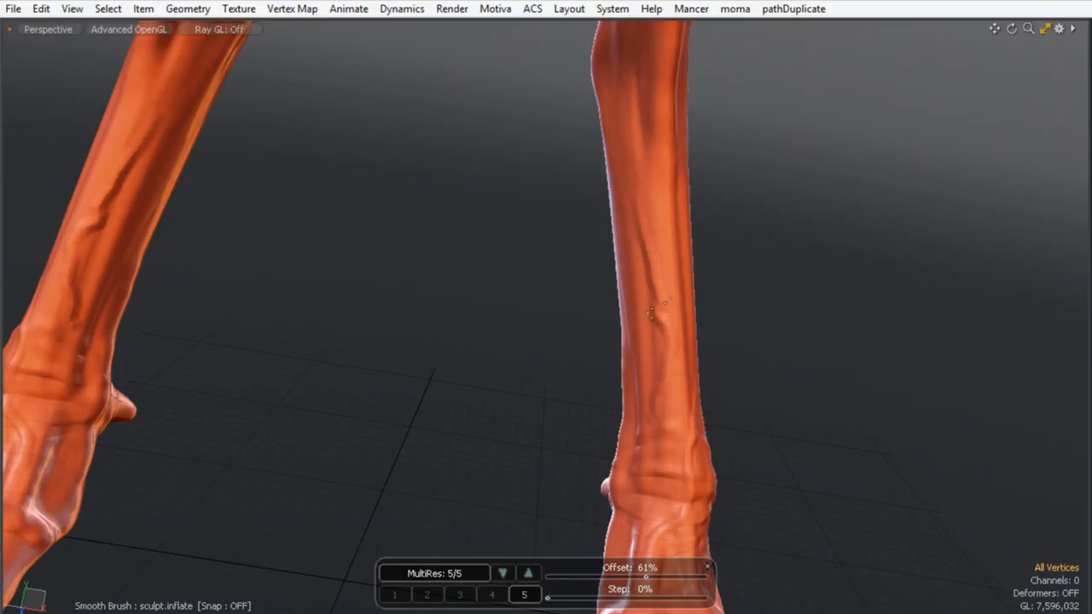
key(ctrl+z)
key(ctrl+space)
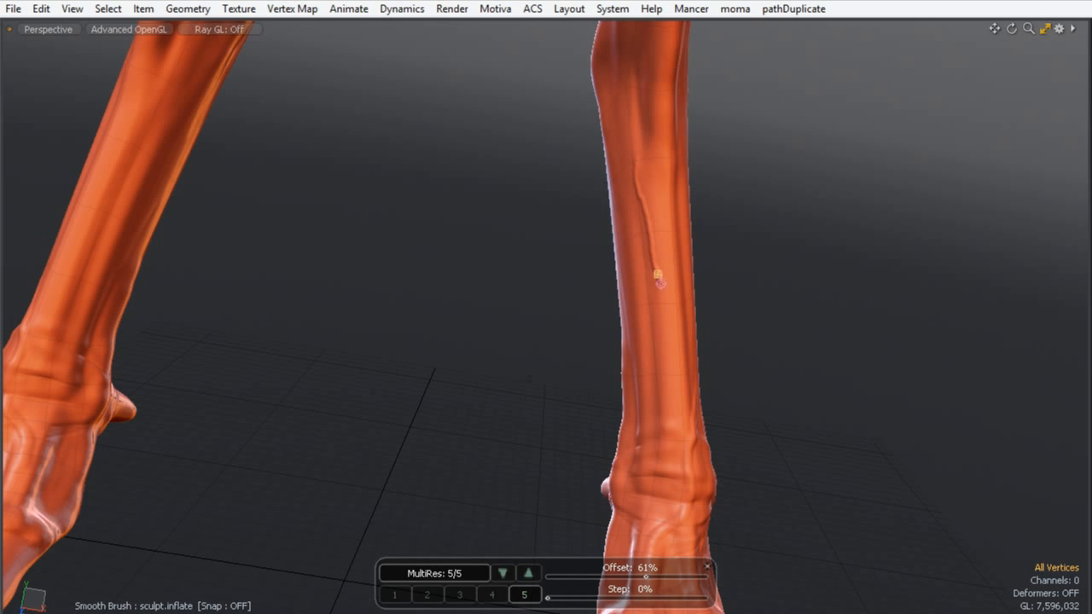
alt+drag(693, 360, 643, 220)
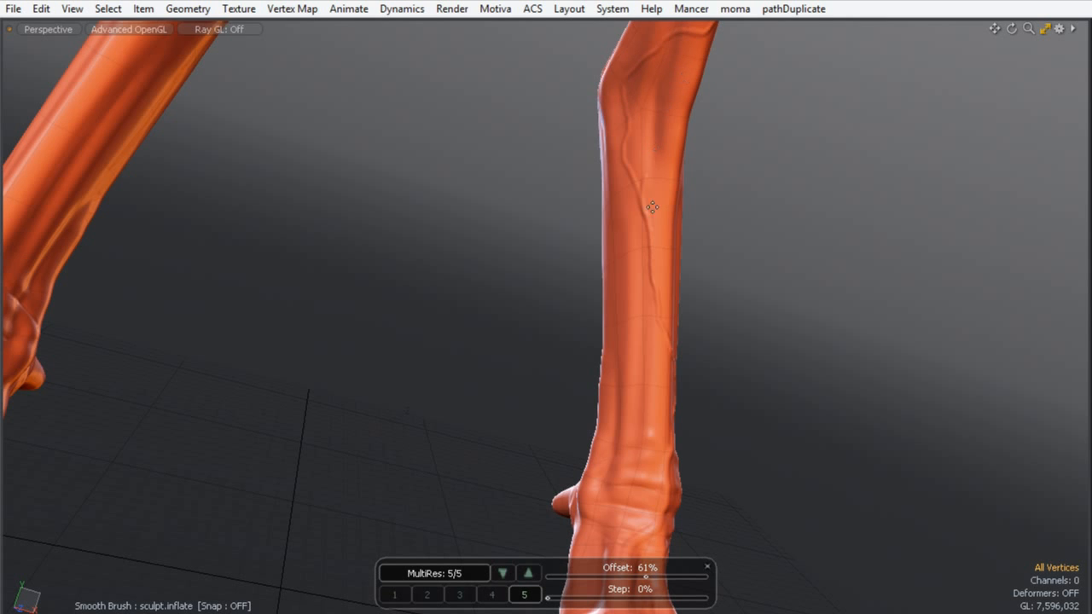
- Continue the vein over the hock joint and add a branch descending onto it from the calf
mouse_move(660, 191)
alt+mouse_down()
mouse_move(653, 141)
mouse_move(641, 165)
mouse_move(565, 148)
mouse_move(570, 241)
alt+mouse_up()
drag(574, 141, 563, 271)
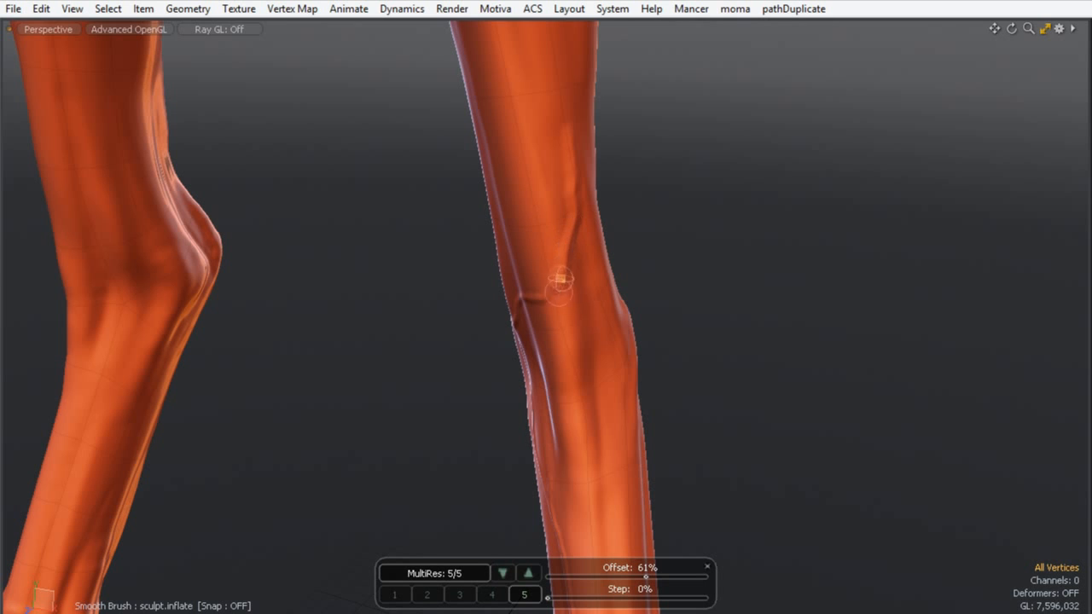
alt+drag(502, 372, 601, 279)
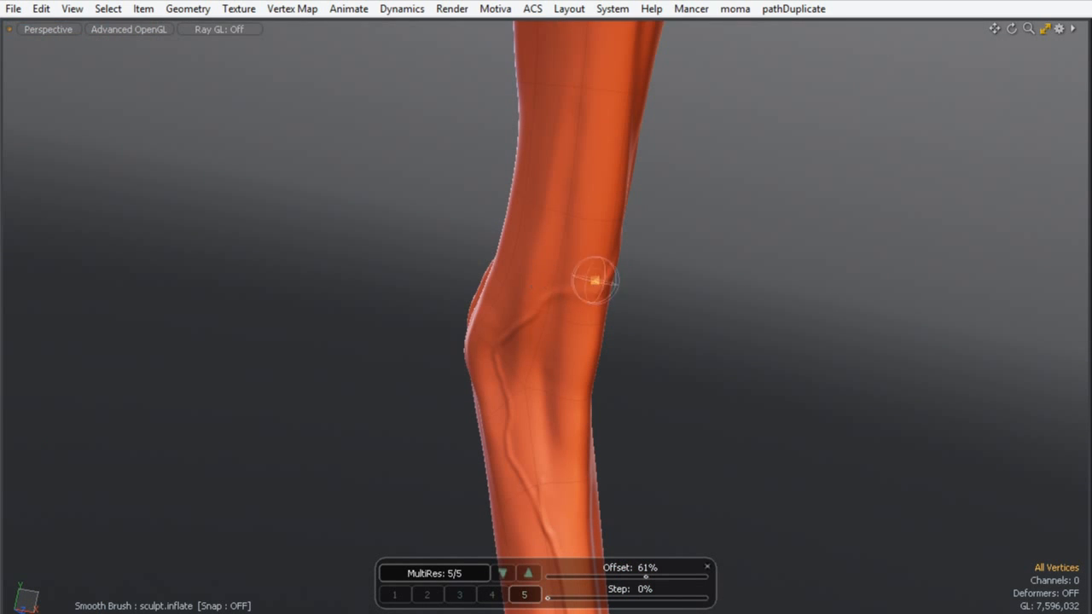
alt+drag(512, 427, 461, 427)
alt+shift+drag(503, 452, 589, 324)
ctrl+alt+drag(588, 324, 631, 307)
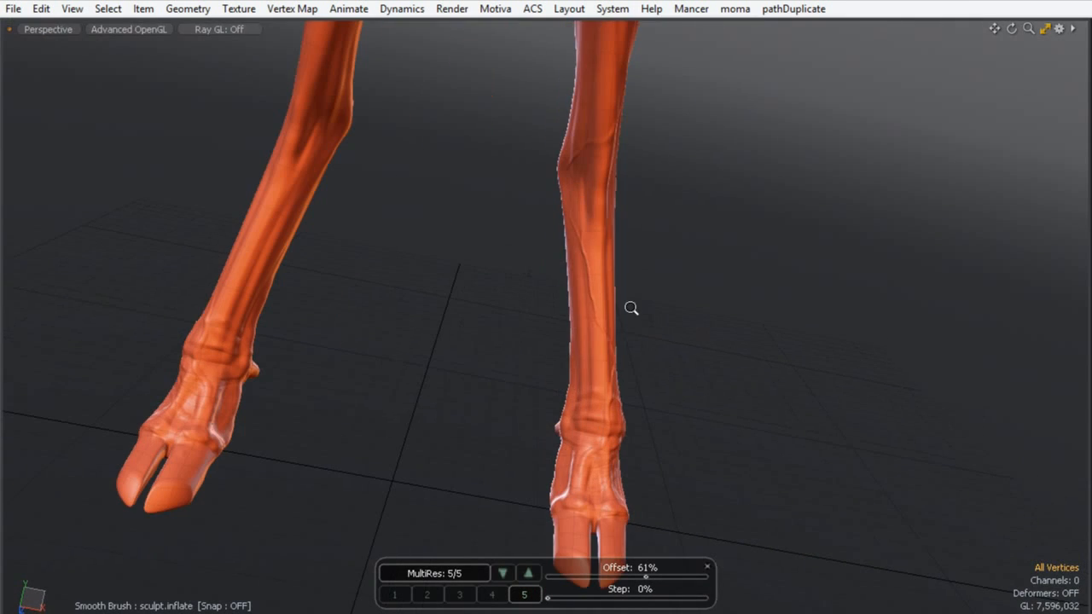
- Sculpt a branching vein running diagonally down the side of the lower leg below the hock
mouse_move(614, 390)
alt+mouse_down()
mouse_move(409, 253)
mouse_move(500, 326)
mouse_move(402, 349)
mouse_move(486, 313)
alt+mouse_up()
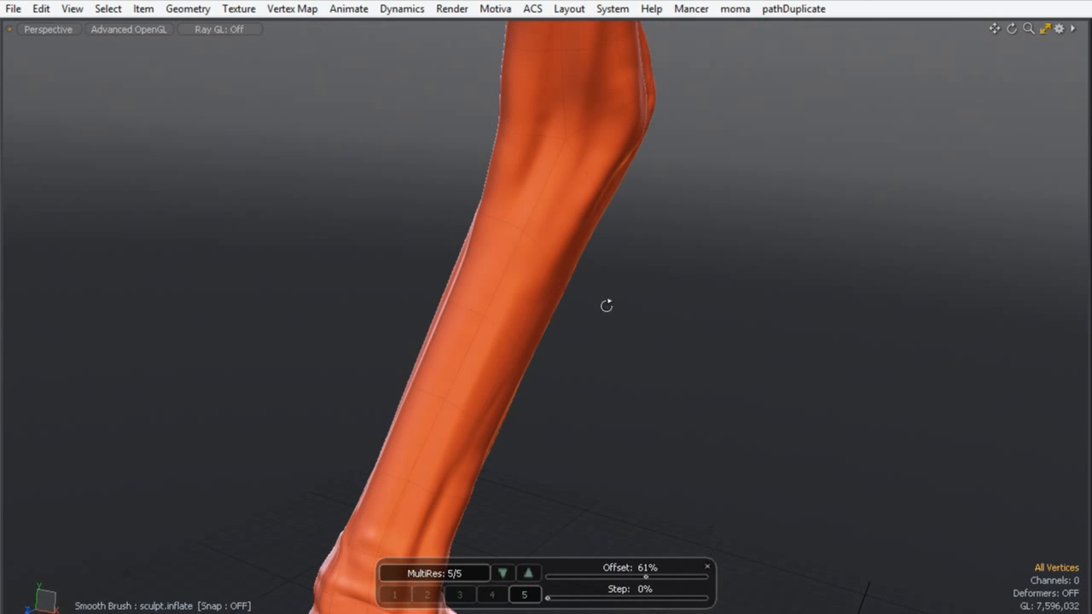
alt+drag(606, 305, 567, 217)
drag(546, 253, 479, 318)
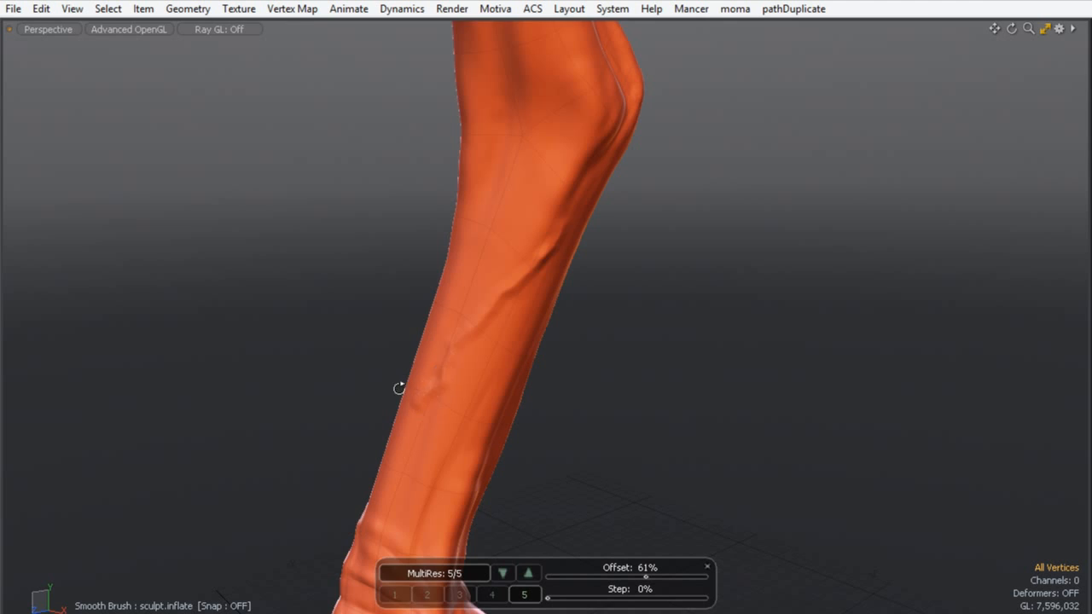
alt+drag(399, 388, 510, 438)
mouse_move(453, 489)
alt+mouse_down()
mouse_move(540, 478)
mouse_move(539, 542)
alt+mouse_up()
mouse_move(632, 347)
alt+mouse_down()
mouse_move(404, 324)
mouse_move(519, 289)
mouse_move(509, 404)
mouse_move(343, 344)
mouse_move(503, 475)
alt+mouse_up()
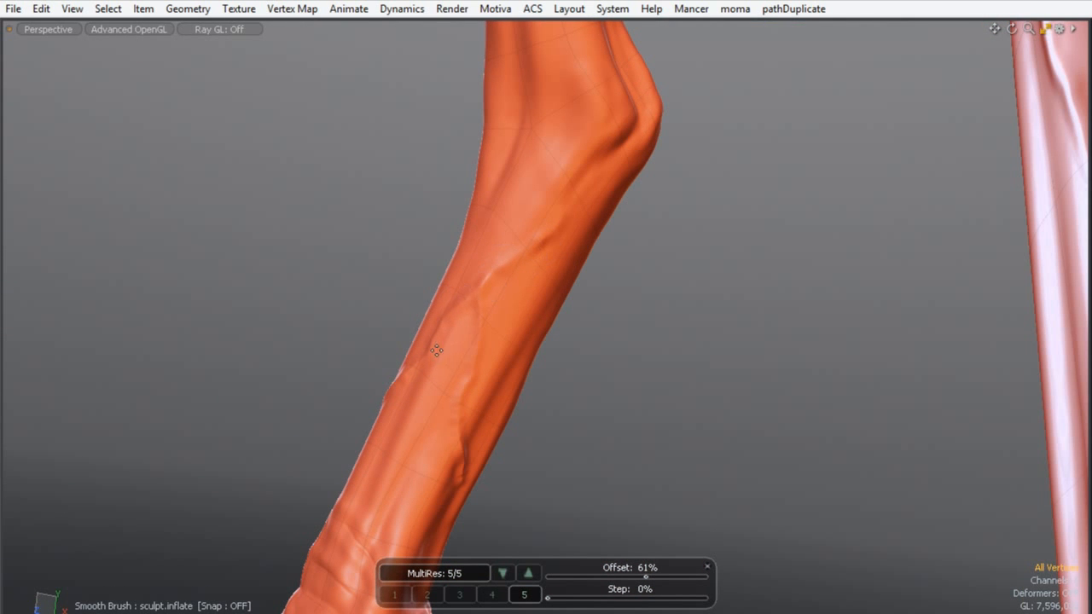
mouse_move(461, 421)
mouse_down()
mouse_move(446, 497)
mouse_move(746, 515)
mouse_up()
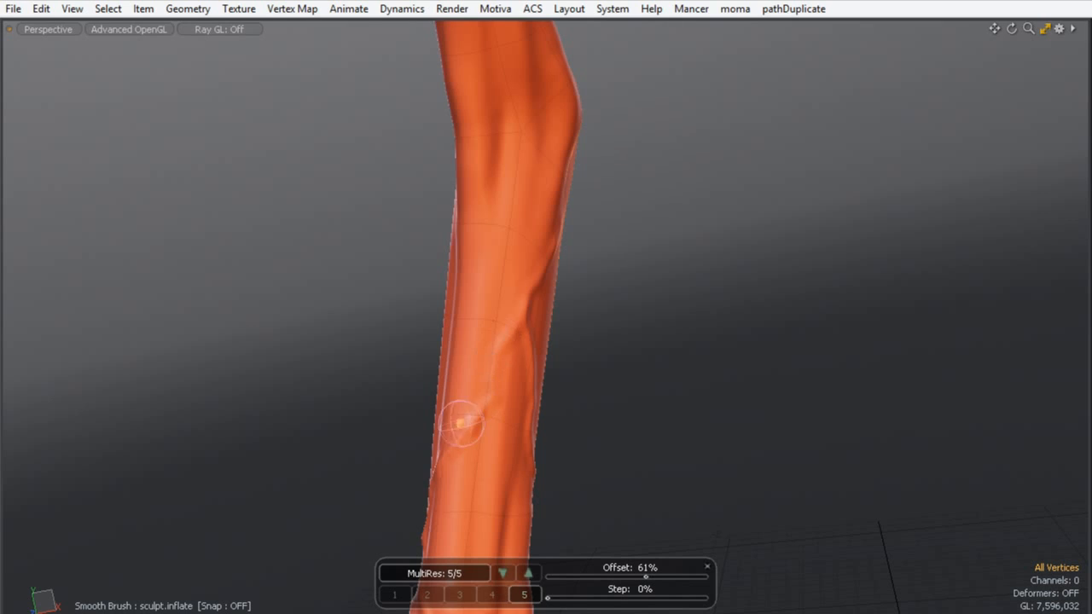
alt+drag(456, 410, 646, 329)
- Sculpt subtle veins on the side of the calf and a long vein down the thigh toward the knee
alt+drag(570, 245, 475, 148)
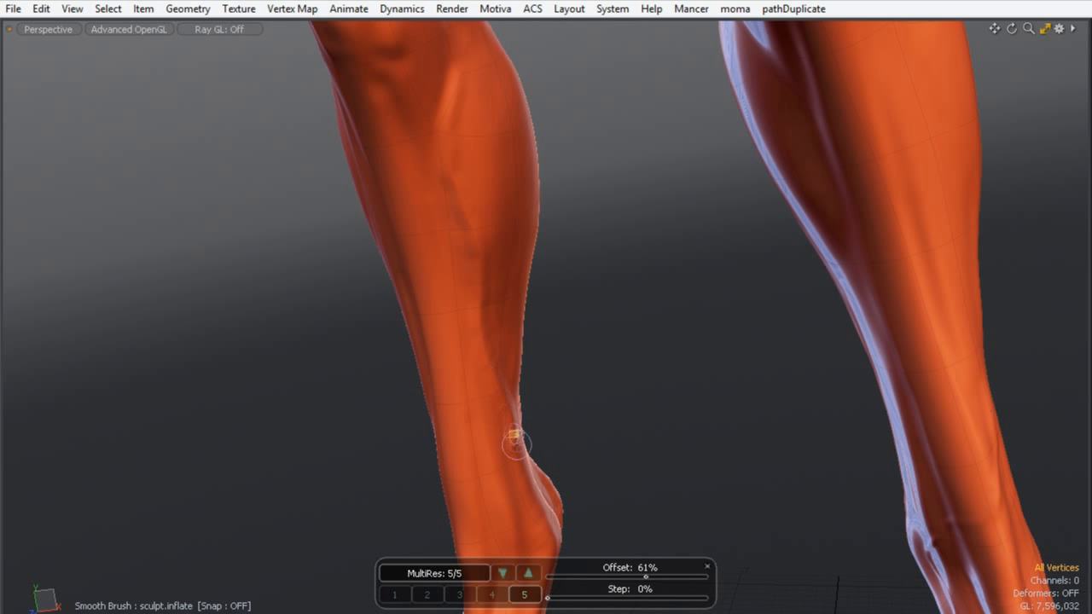
alt+drag(459, 58, 573, 240)
mouse_move(586, 109)
mouse_down()
mouse_move(577, 230)
mouse_move(428, 451)
mouse_move(414, 511)
mouse_move(524, 329)
mouse_move(592, 122)
mouse_up()
mouse_move(689, 297)
ctrl+alt+mouse_down()
mouse_move(592, 273)
mouse_move(452, 350)
ctrl+alt+mouse_up()
mouse_move(452, 350)
ctrl+alt+mouse_down()
mouse_move(490, 367)
mouse_move(505, 210)
mouse_move(485, 321)
mouse_move(517, 189)
ctrl+alt+mouse_up()
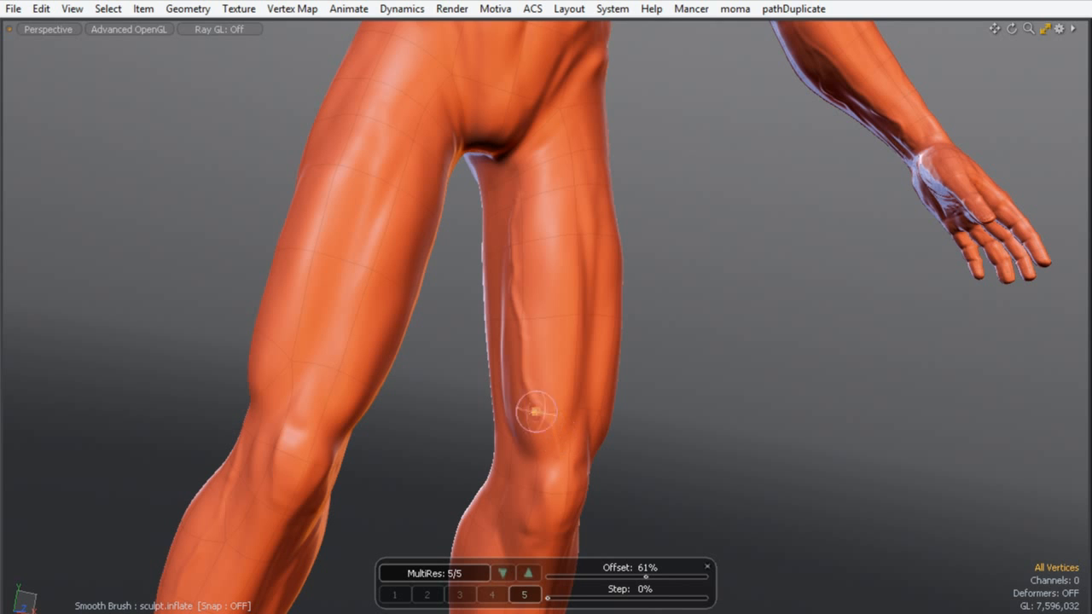
- Sculpt a long vein down the side of the thigh, splitting into branches just above the knee
mouse_move(429, 274)
alt+mouse_down()
mouse_move(162, 193)
mouse_move(358, 227)
mouse_move(360, 202)
mouse_move(300, 333)
alt+mouse_up()
drag(316, 461, 321, 492)
mouse_move(374, 180)
alt+mouse_down()
mouse_move(187, 208)
mouse_move(51, 248)
alt+mouse_up()
mouse_move(532, 280)
alt+mouse_down()
mouse_move(358, 338)
mouse_move(495, 326)
mouse_move(543, 240)
alt+mouse_up()
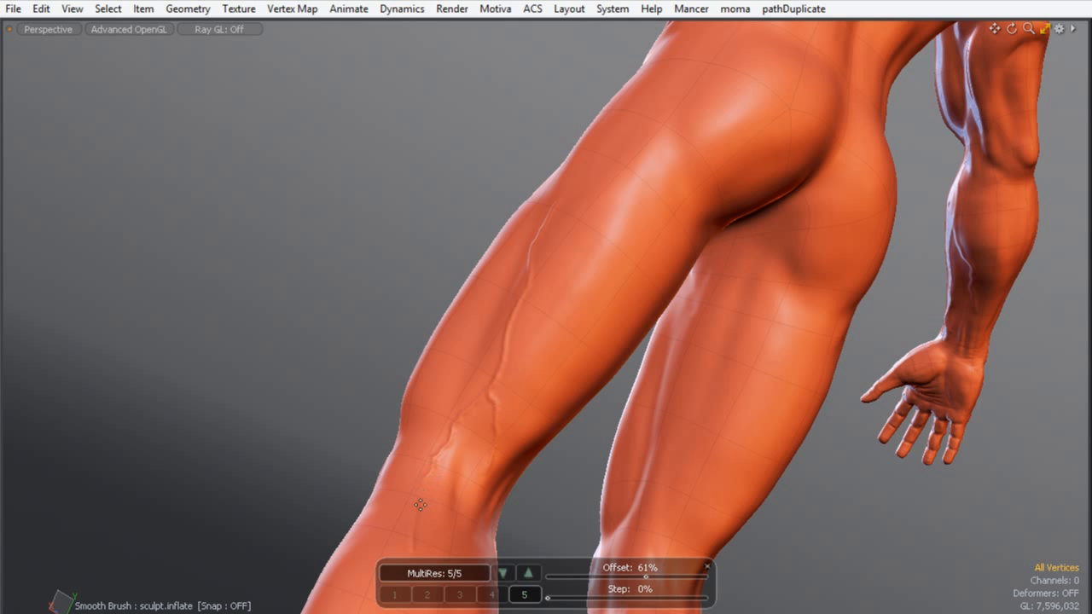
- Sculpt a winding vein from behind the knee down the back of the calf, with a smaller side branch
mouse_move(624, 241)
ctrl+alt+mouse_down()
mouse_move(641, 193)
mouse_move(521, 267)
mouse_move(534, 210)
mouse_move(605, 346)
mouse_move(568, 245)
ctrl+alt+mouse_up()
alt+drag(606, 286, 575, 243)
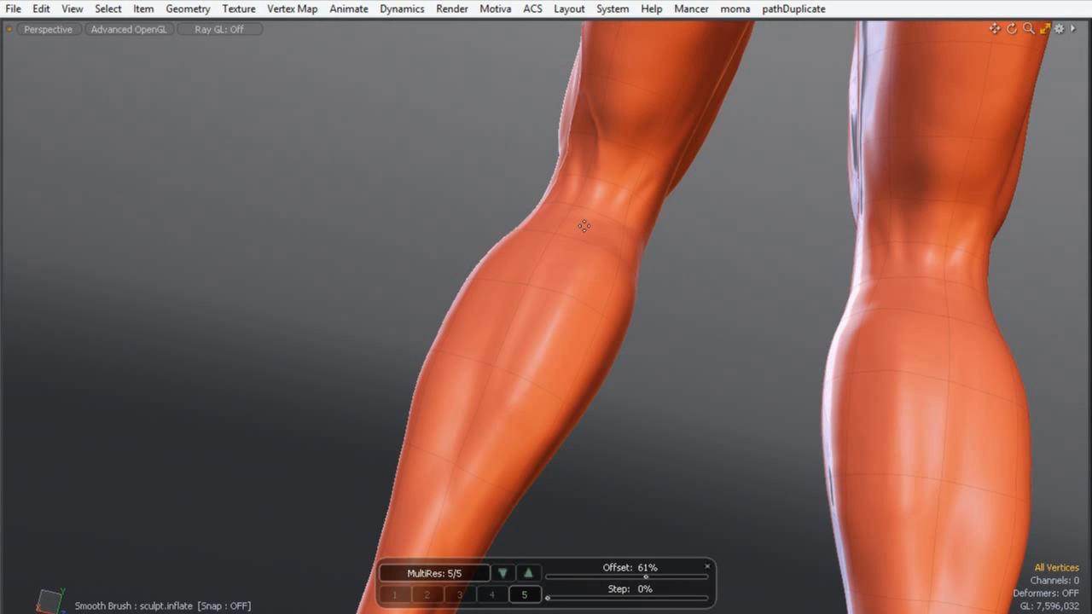
drag(543, 276, 503, 376)
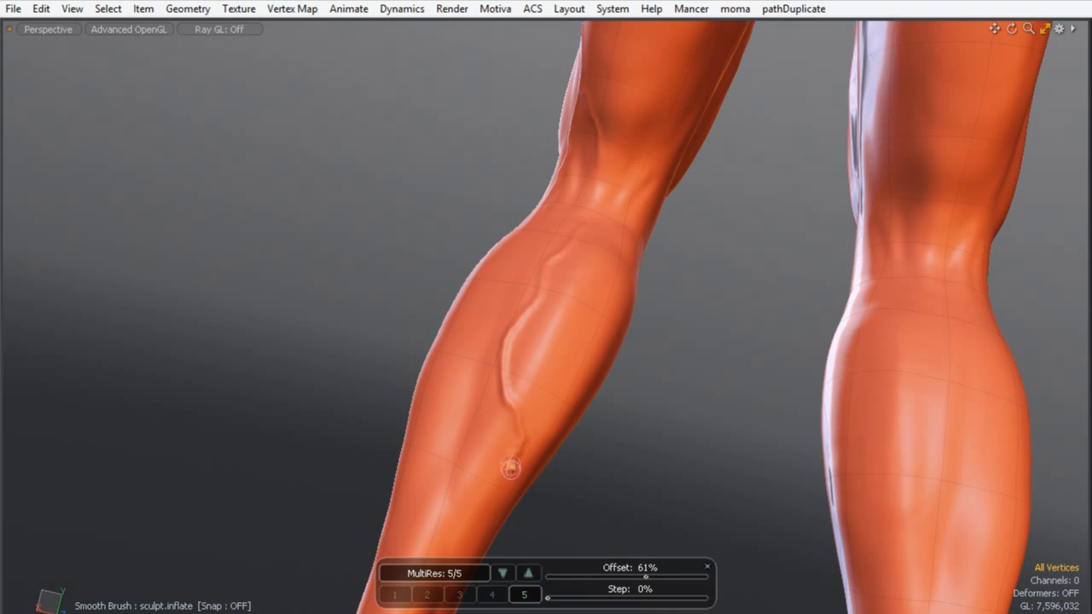
drag(510, 461, 452, 551)
alt+drag(498, 373, 438, 412)
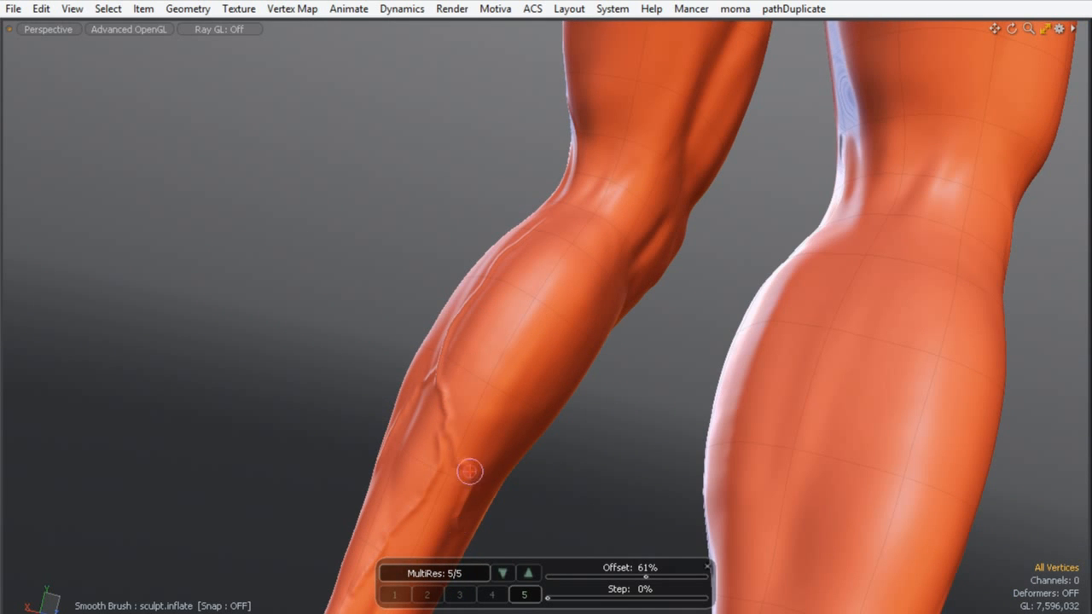
alt+drag(435, 413, 505, 395)
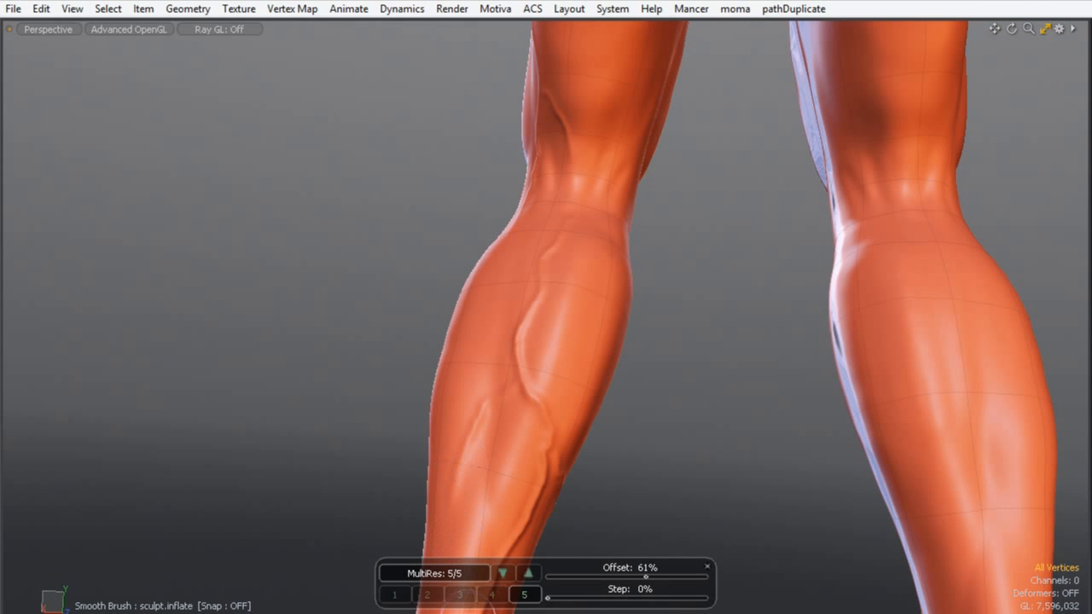
- Sculpt a forked vein down the calf muscle with its longer branch running toward the hock
alt+drag(611, 265, 594, 162)
mouse_move(635, 130)
mouse_down()
mouse_move(642, 239)
mouse_move(600, 337)
mouse_up()
mouse_move(654, 268)
mouse_down()
mouse_move(672, 388)
mouse_move(669, 484)
mouse_up()
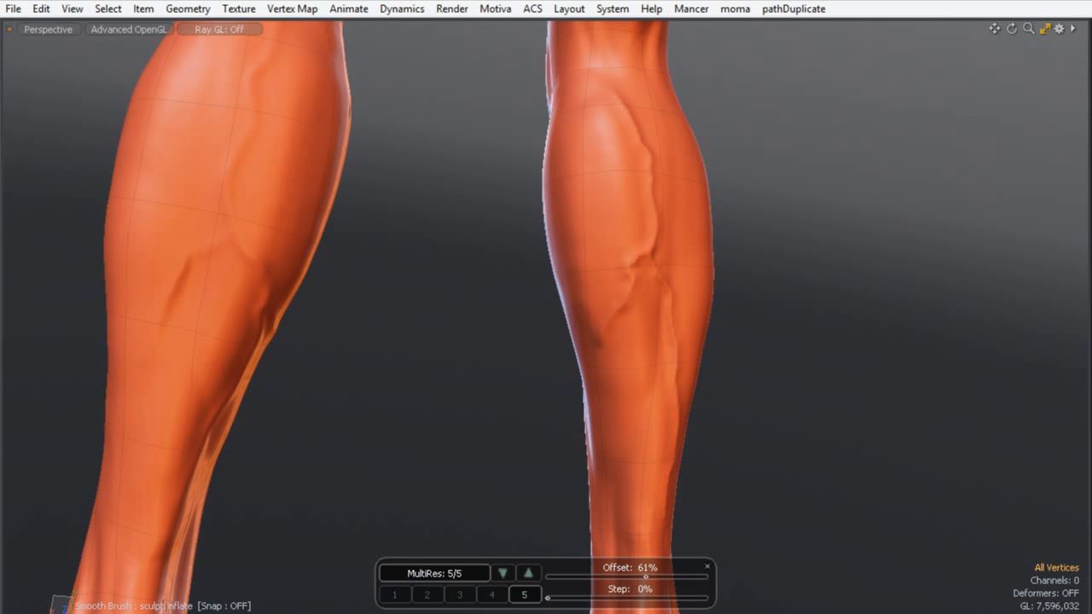
mouse_move(601, 350)
alt+mouse_down()
mouse_move(324, 236)
mouse_move(558, 246)
mouse_move(585, 136)
mouse_move(585, 273)
mouse_move(606, 384)
alt+mouse_up()
- Sculpt a faint vein on the back of the thigh below the buttock and soften the strokes
mouse_move(613, 213)
alt+mouse_down()
mouse_move(605, 246)
mouse_move(556, 243)
mouse_move(642, 343)
alt+mouse_up()
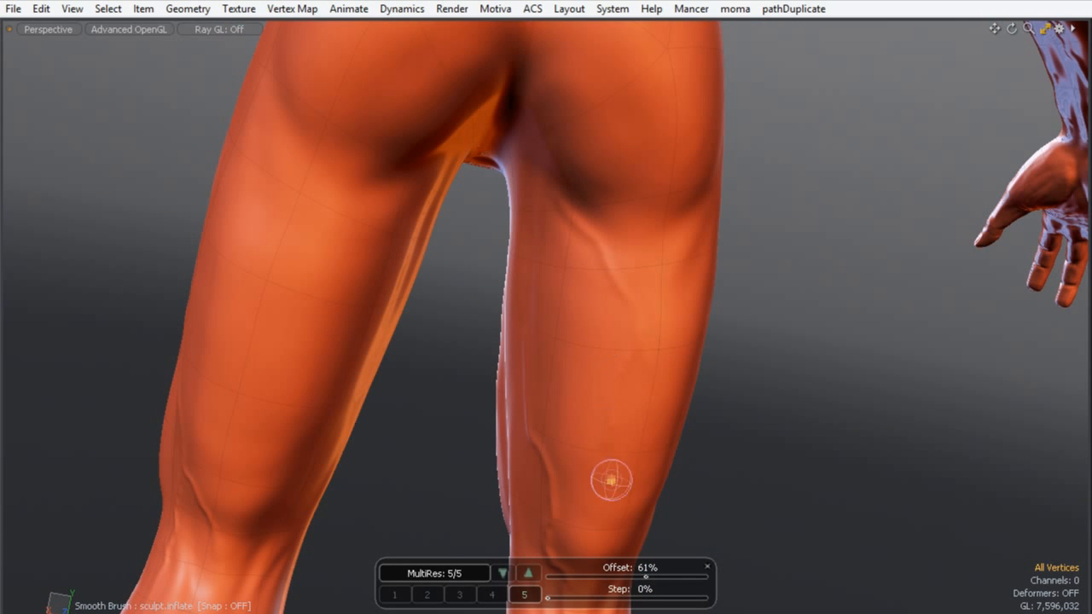
mouse_move(585, 334)
alt+mouse_down()
mouse_move(497, 197)
mouse_move(499, 365)
mouse_move(456, 533)
alt+mouse_up()
mouse_move(504, 246)
shift+mouse_down()
mouse_move(487, 524)
mouse_move(444, 550)
shift+mouse_up()
scroll(555, 193, down, 4)
- Carve a crease and surrounding skin folds around the base of the first dewclaw at the back of the ankle
alt+drag(555, 193, 508, 64)
ctrl+alt+drag(573, 356, 708, 355)
alt+drag(308, 281, 751, 361)
ctrl+alt+drag(443, 400, 400, 401)
alt+drag(545, 431, 616, 412)
alt+shift+drag(616, 412, 521, 372)
key(space)
click(452, 258)
click(449, 268)
alt+drag(474, 367, 531, 290)
mouse_move(551, 218)
mouse_down()
mouse_move(531, 266)
mouse_move(551, 214)
mouse_move(537, 223)
mouse_move(583, 159)
mouse_move(546, 327)
mouse_move(475, 280)
mouse_move(554, 348)
mouse_move(446, 210)
mouse_move(670, 244)
mouse_up()
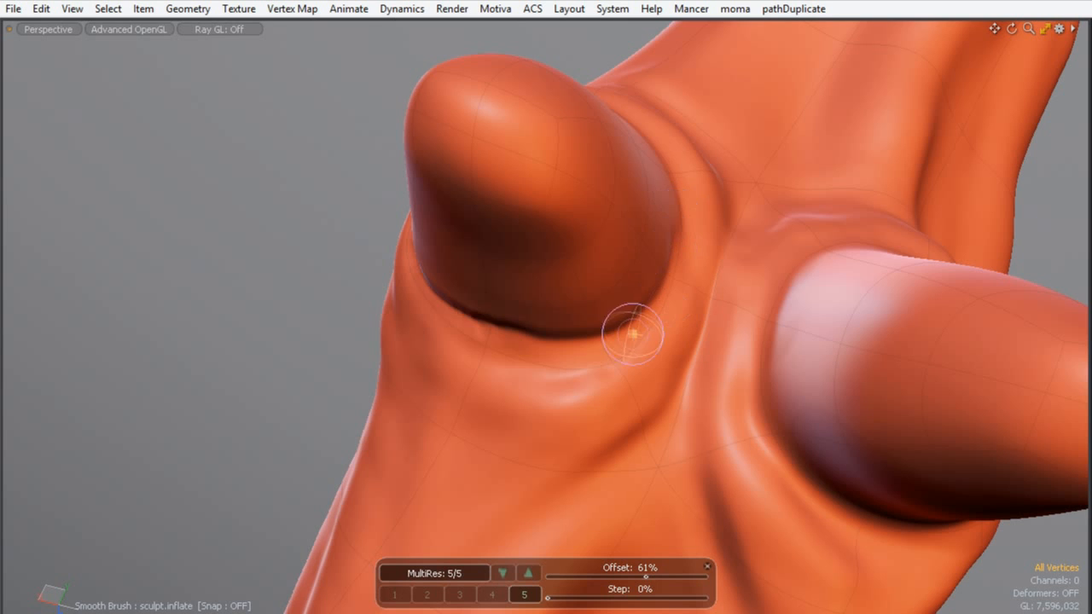
- Build up layered skin folds above and beside the dewclaw bases
alt+drag(425, 238, 581, 355)
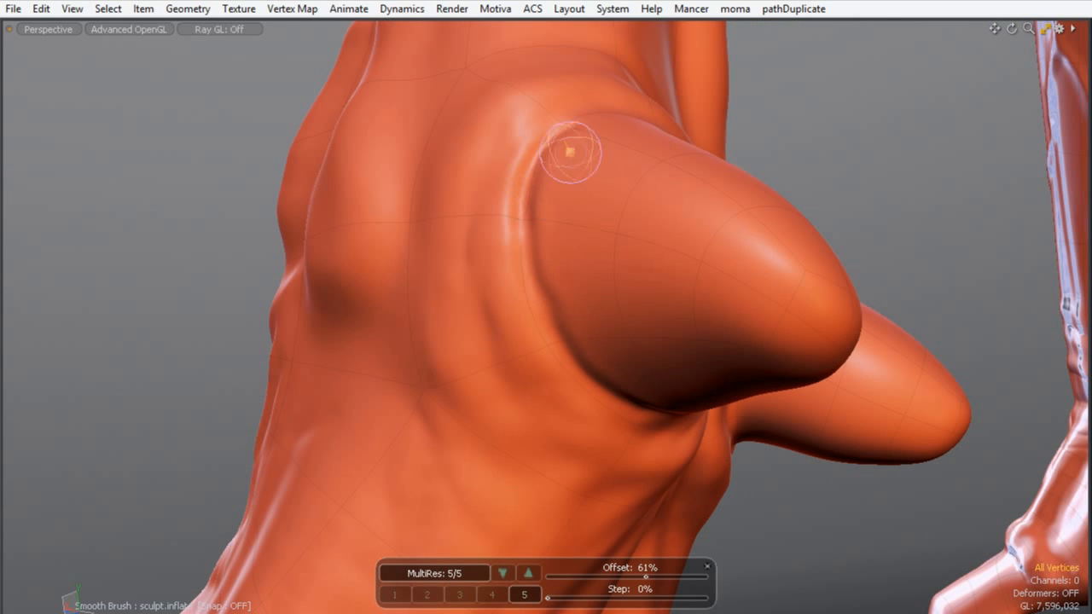
mouse_move(573, 124)
alt+mouse_down()
mouse_move(475, 146)
mouse_move(633, 308)
mouse_move(626, 304)
alt+mouse_up()
mouse_move(662, 271)
mouse_down()
mouse_move(565, 229)
mouse_move(478, 218)
mouse_up()
mouse_move(576, 217)
alt+mouse_down()
mouse_move(486, 177)
mouse_move(575, 205)
mouse_move(600, 248)
mouse_move(585, 419)
alt+mouse_up()
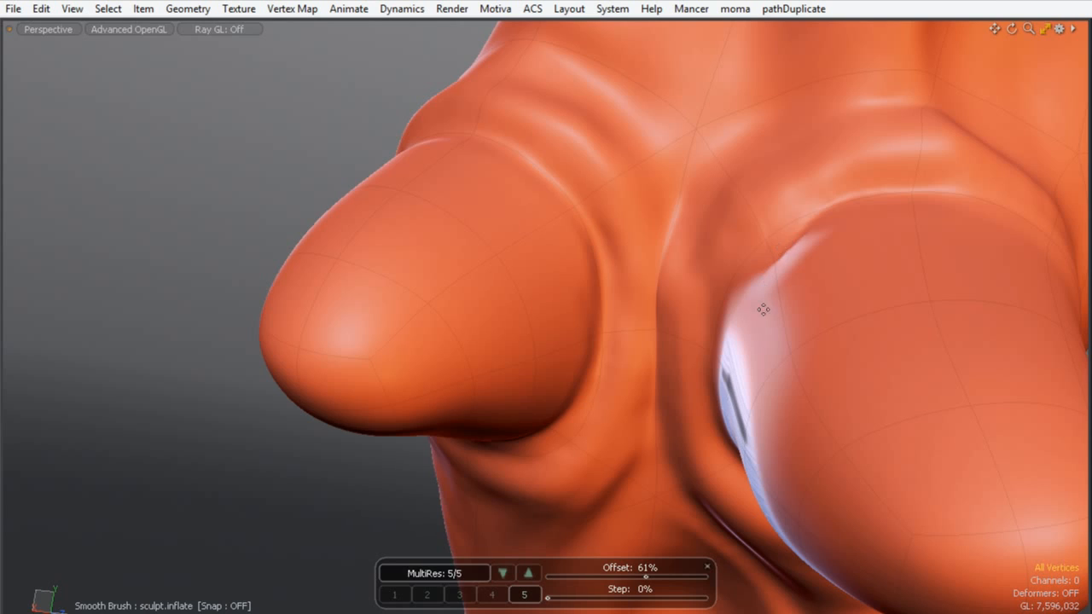
- Sculpt a raised skin rim and creases around the sides and underside of the second dewclaw
alt+drag(744, 307, 863, 266)
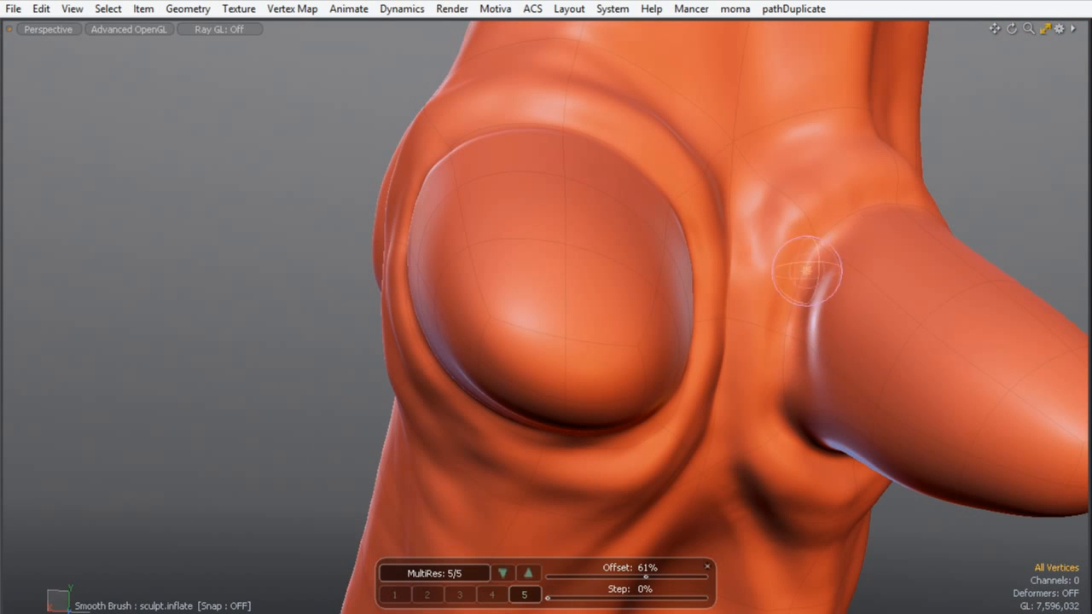
alt+drag(832, 267, 541, 199)
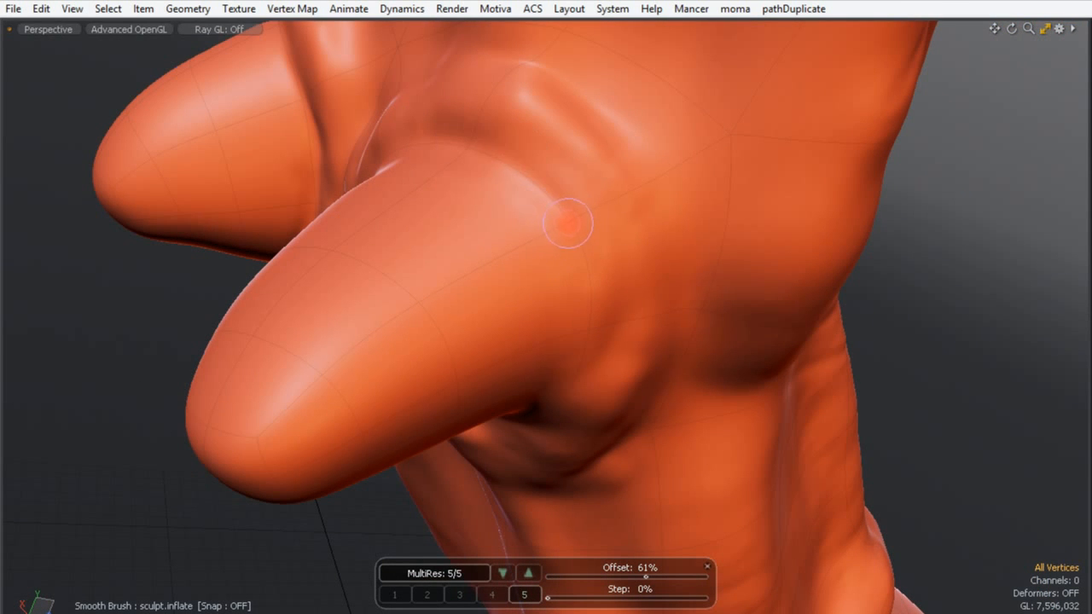
alt+drag(583, 371, 563, 120)
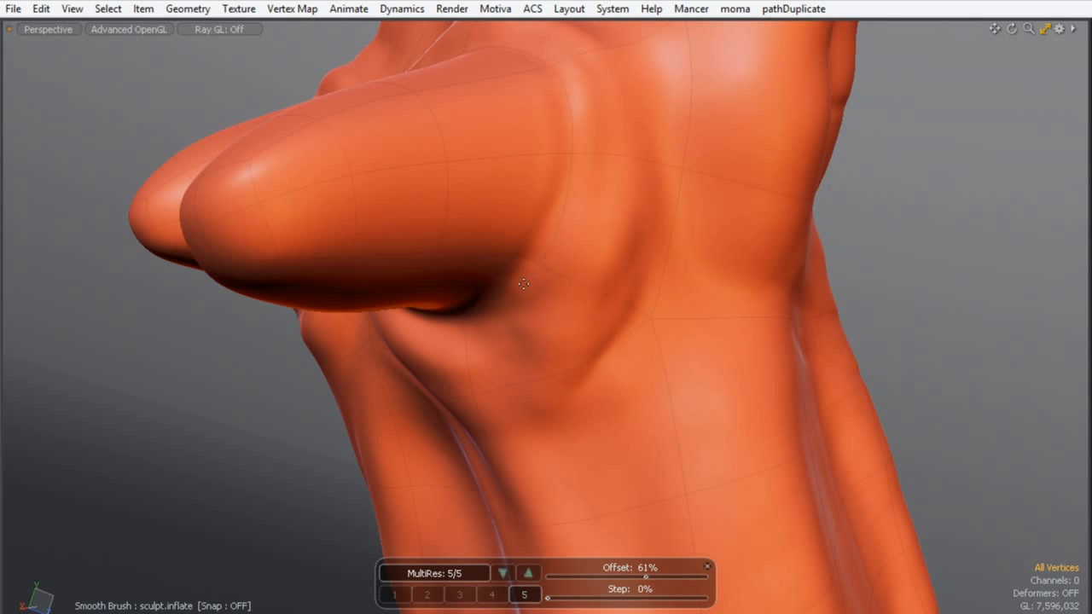
alt+drag(532, 271, 627, 182)
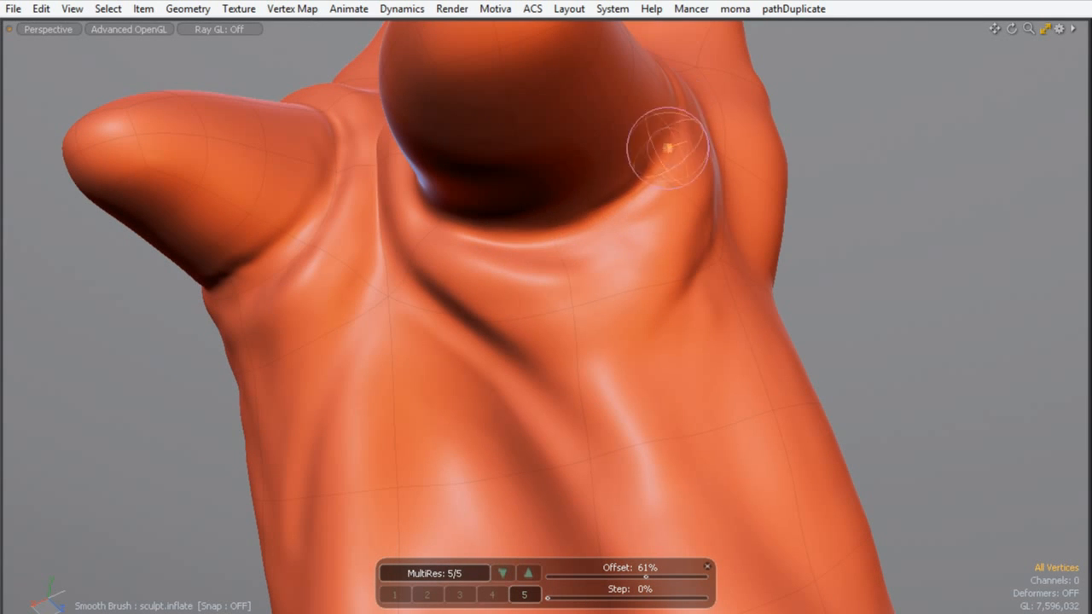
- Carve lengthwise ridges down both toes of the hoof with a brush offset of 27%
alt+drag(680, 126, 487, 317)
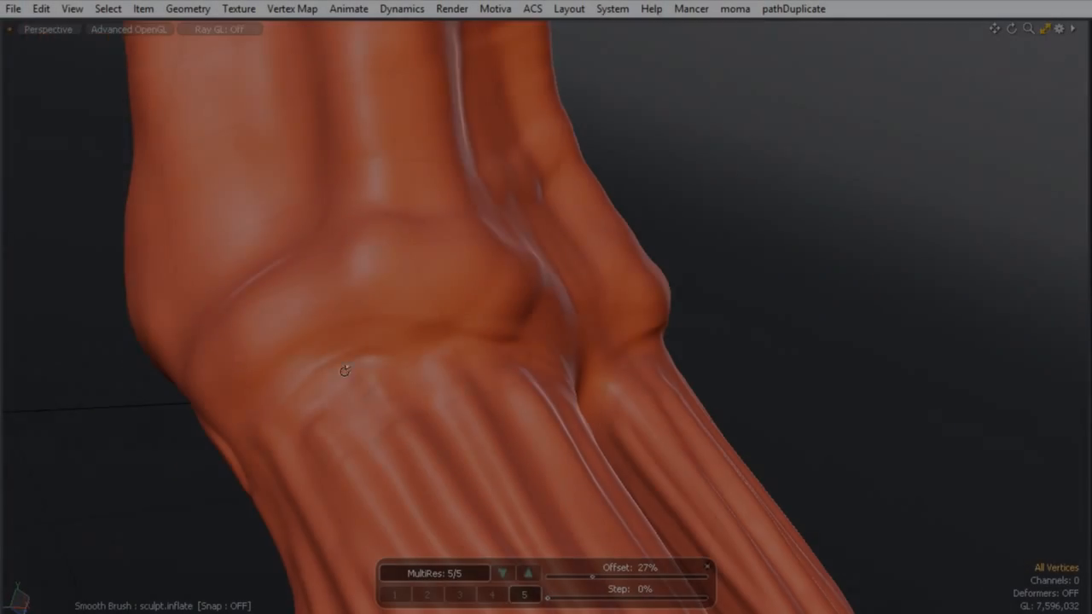
alt+drag(316, 304, 520, 400)
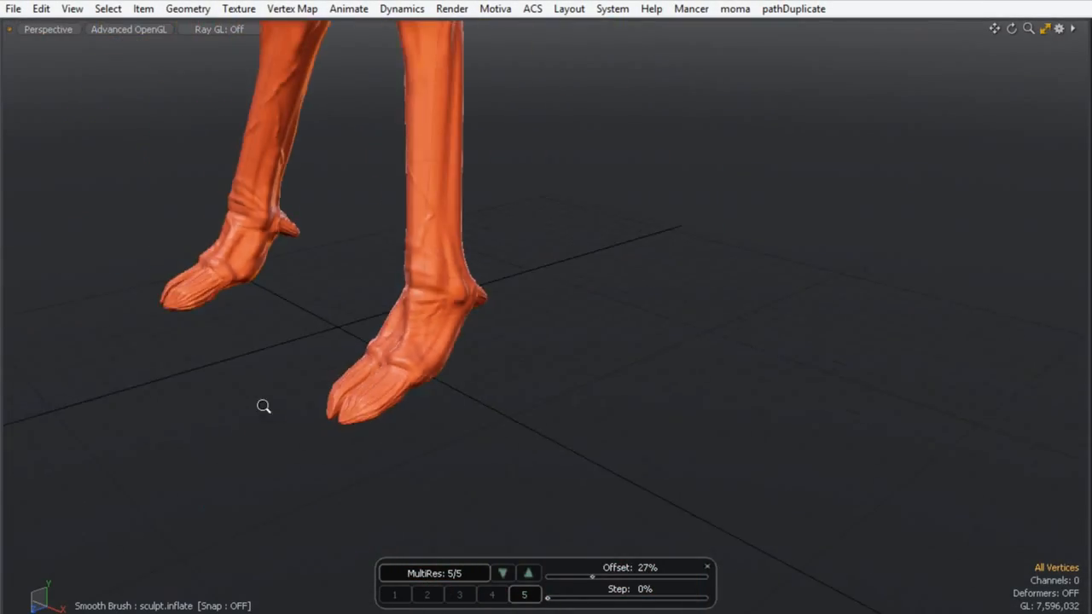
- Review the sculpted hooves and legs, and then the whole creature's body, from several angles
alt+drag(520, 401, 577, 356)
mouse_move(578, 356)
alt+shift+mouse_down()
mouse_move(577, 304)
mouse_move(575, 346)
alt+shift+mouse_up()
alt+shift+drag(576, 345, 573, 427)
alt+drag(573, 426, 497, 341)
ctrl+alt+drag(498, 341, 471, 321)
alt+shift+drag(472, 322, 477, 346)
ctrl+alt+drag(497, 394, 481, 308)
alt+drag(243, 398, 242, 395)
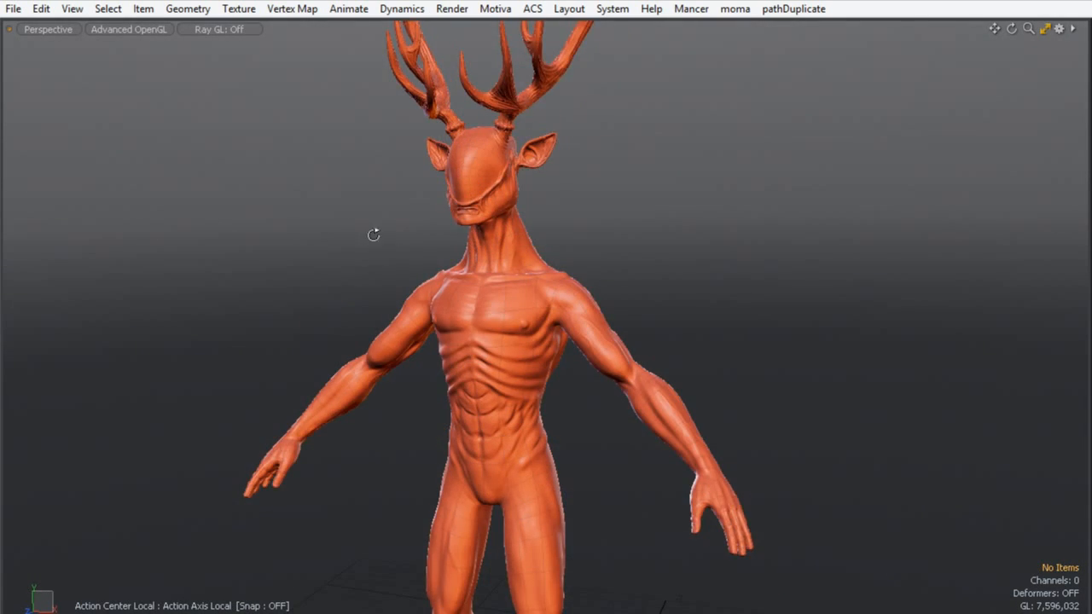
mouse_move(373, 234)
alt+mouse_down()
mouse_move(498, 126)
mouse_move(567, 242)
alt+mouse_up()
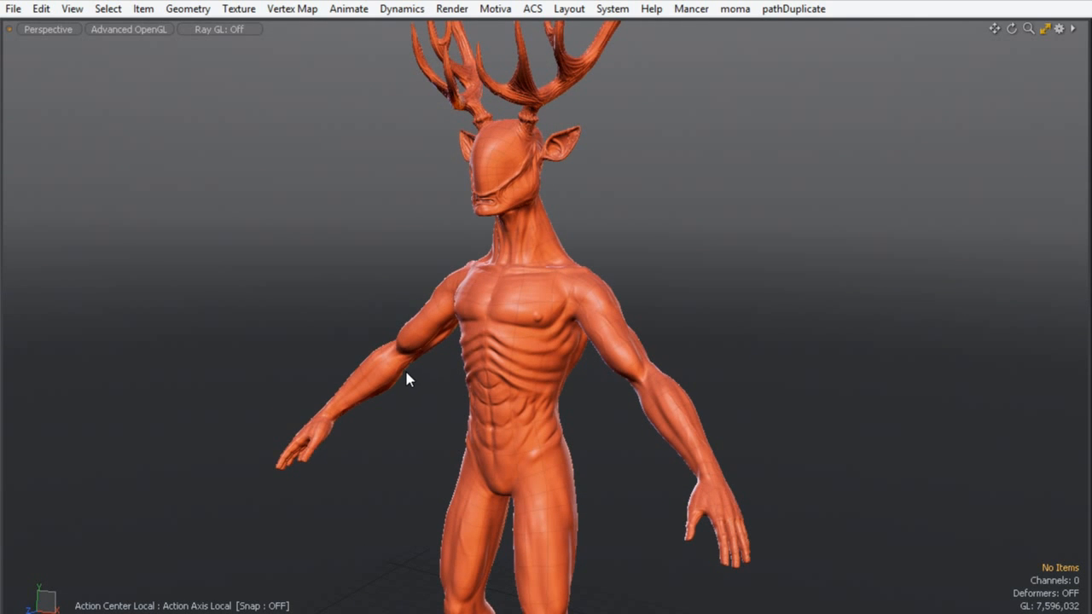
- Switch to the modeling layout and add a new mesh item named "ear ring"
key(KP_0)
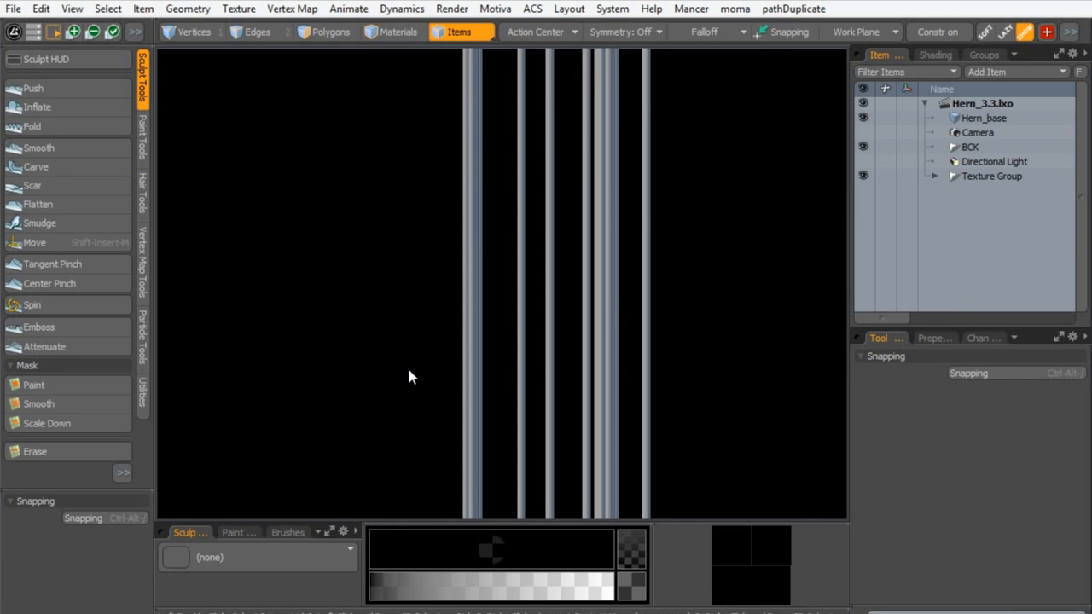
key(ctrl+Tab)
click(419, 222)
ctrl+alt+drag(464, 319, 490, 258)
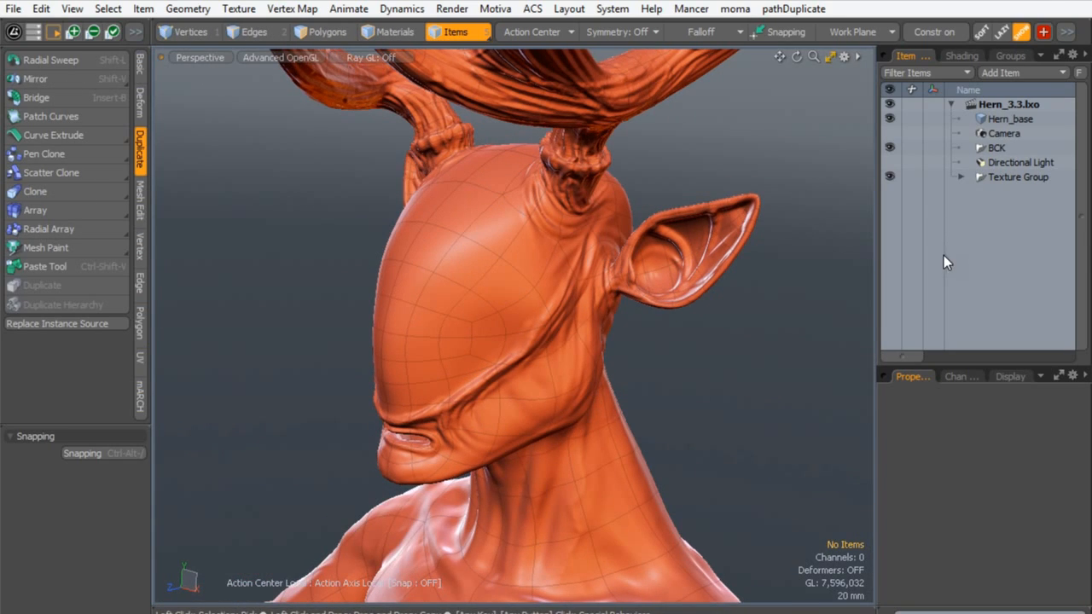
key(n)
double_click(1001, 192)
text(ear r)
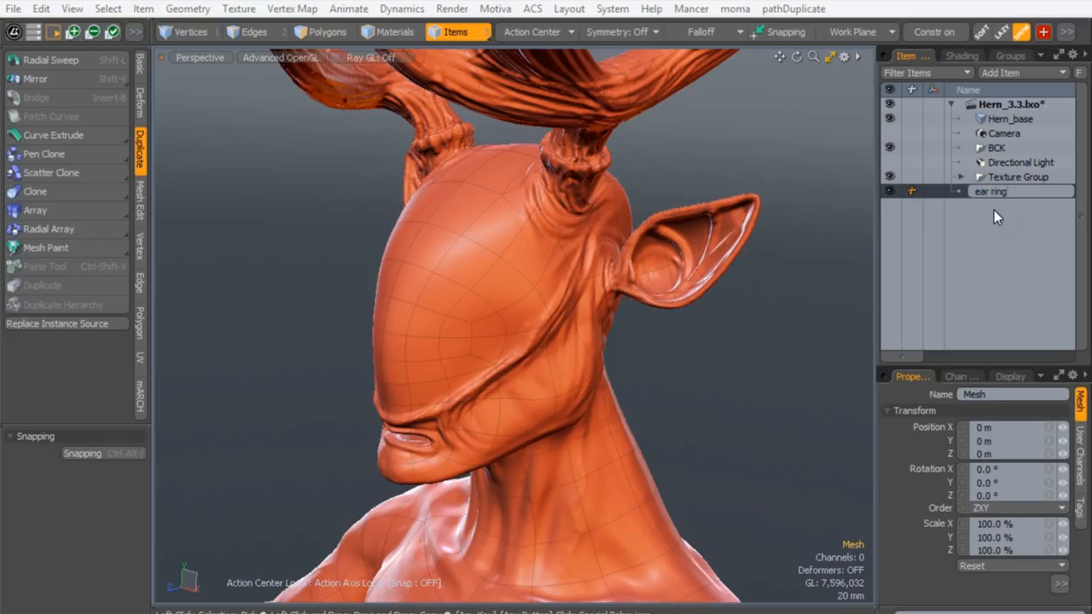
text(ing)
key(Return)
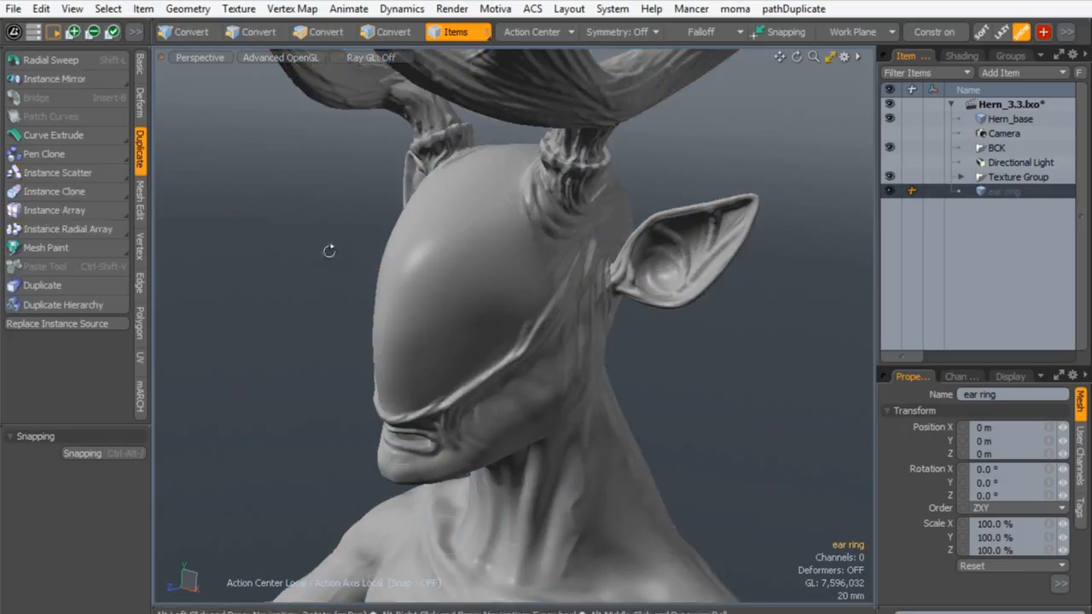
- Try the Wireframe shading style for inactive meshes and settle on Shaded
alt+shift+drag(326, 255, 299, 268)
key(o)
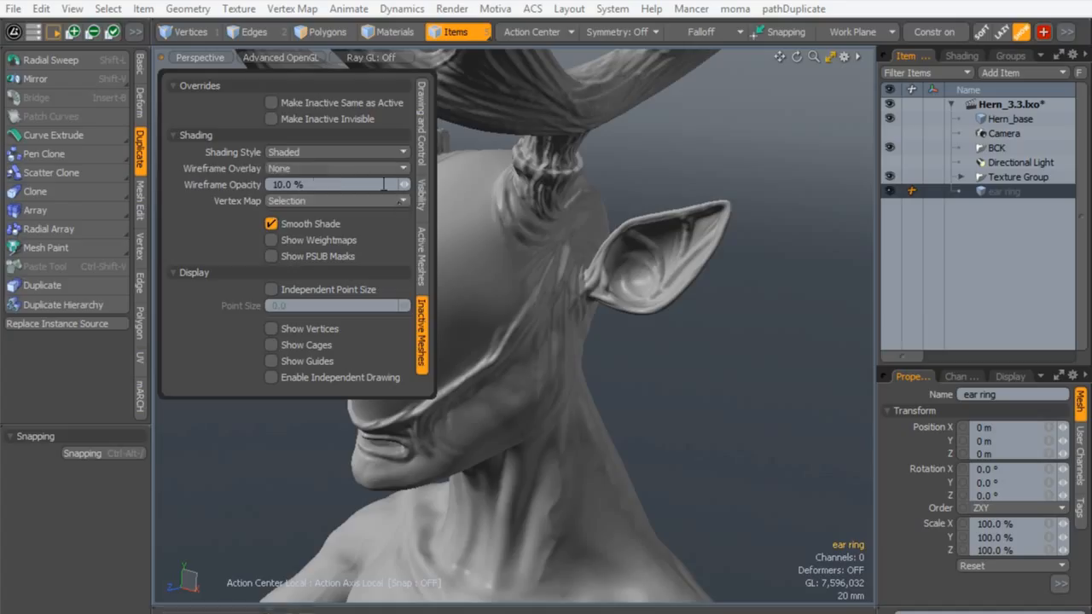
click(289, 153)
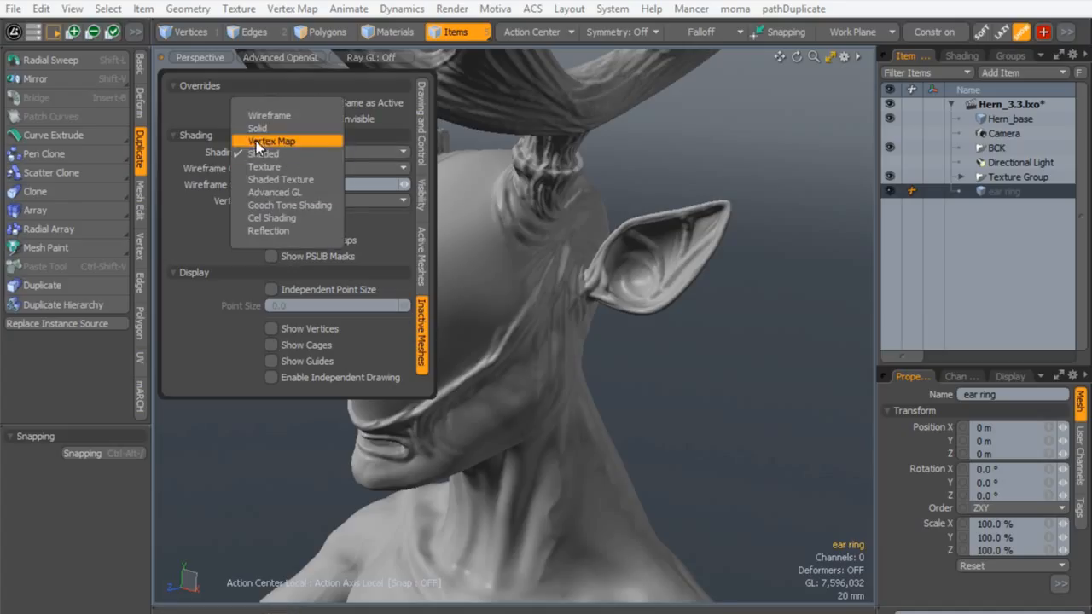
click(255, 116)
click(297, 151)
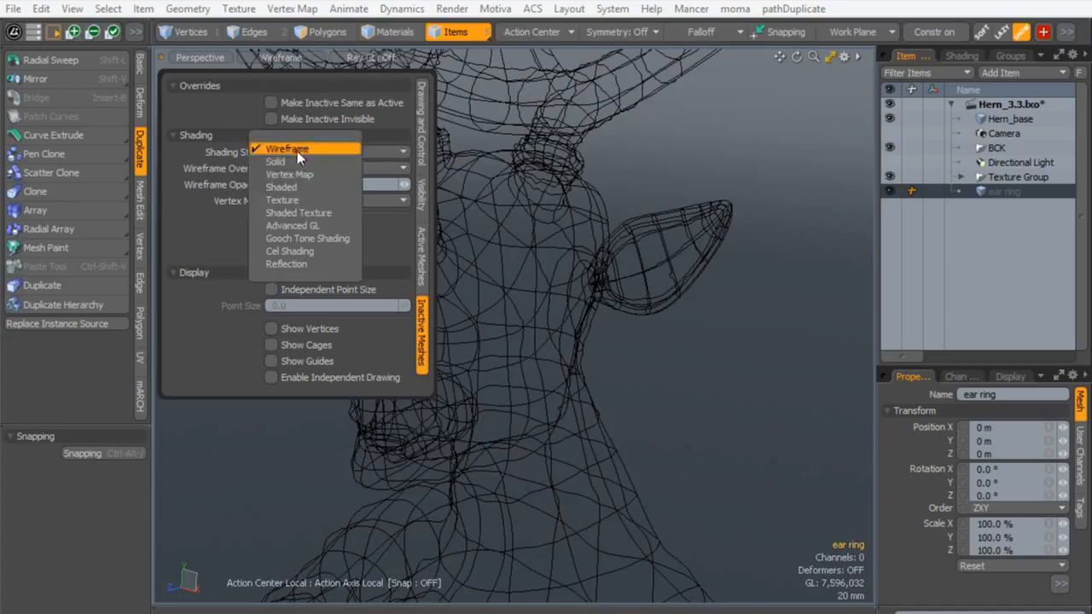
click(266, 187)
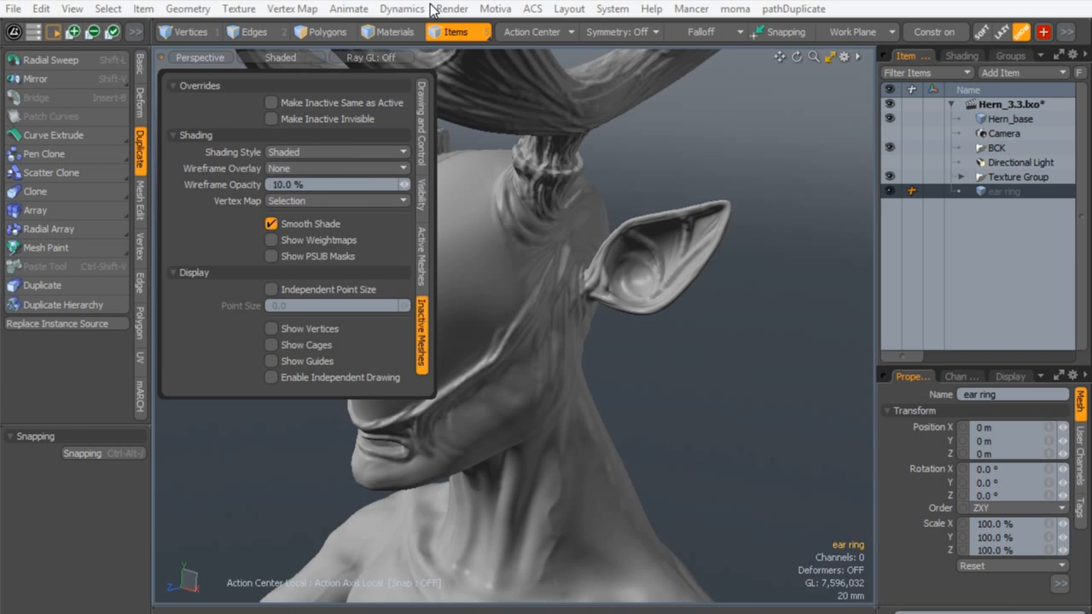
- Create a cylinder along the X axis at the ear's lower rim, with 10 mm Y and Z radii and about 4.5 mm thick
click(140, 64)
click(81, 65)
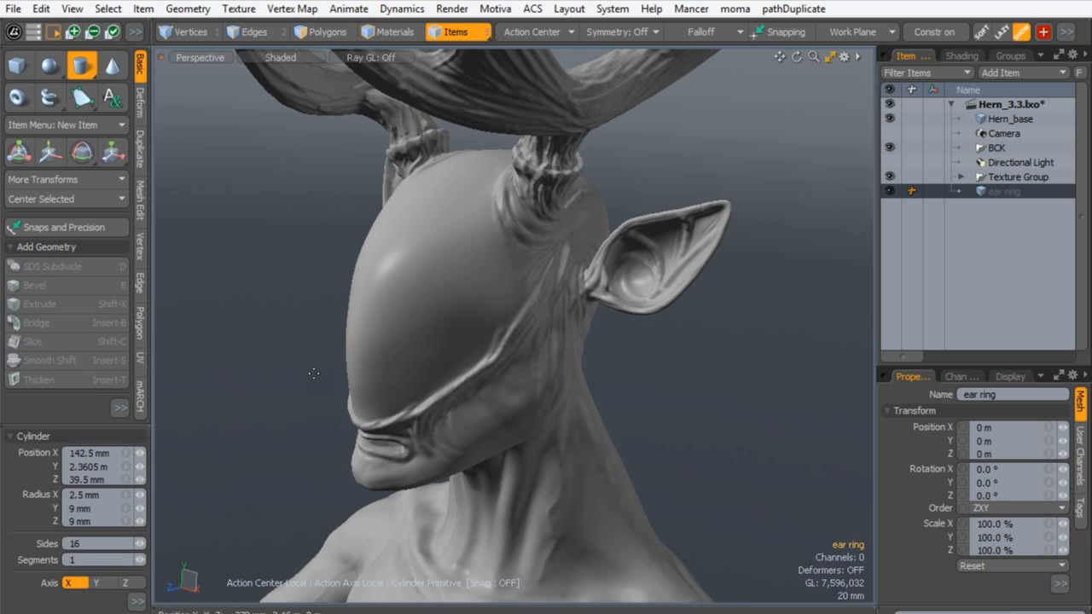
key(ctrl+space)
click(607, 394)
key(ctrl+space)
click(699, 388)
ctrl+alt+drag(444, 285, 574, 352)
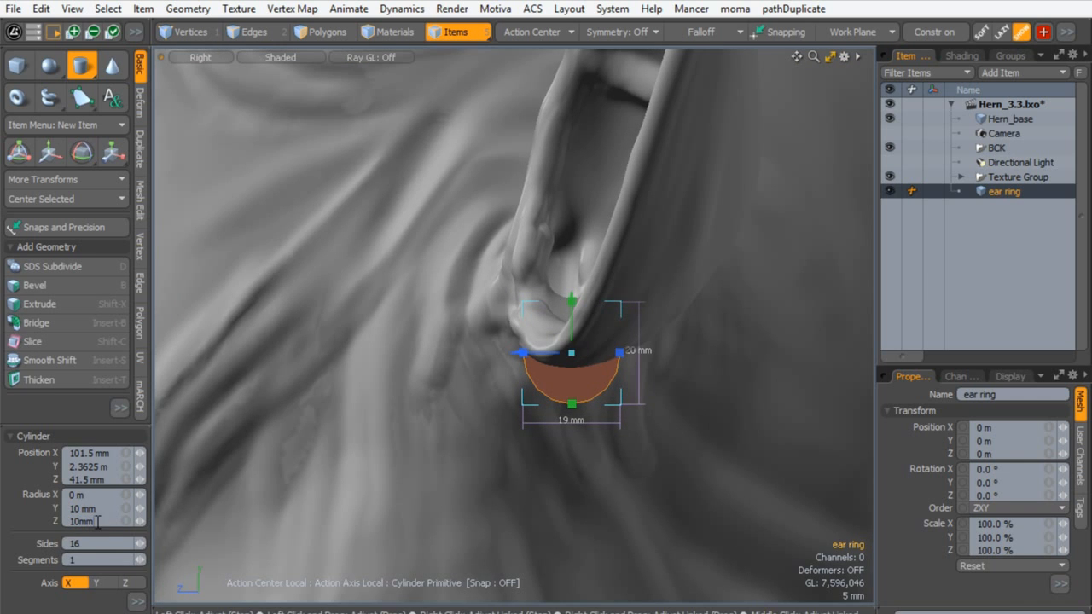
key(ctrl+space)
click(609, 253)
alt+drag(563, 290, 585, 368)
- Select both flat end faces of the cylinder and inset them with Bevel
key(3)
click(537, 368)
shift+click(585, 367)
alt+drag(704, 431, 487, 429)
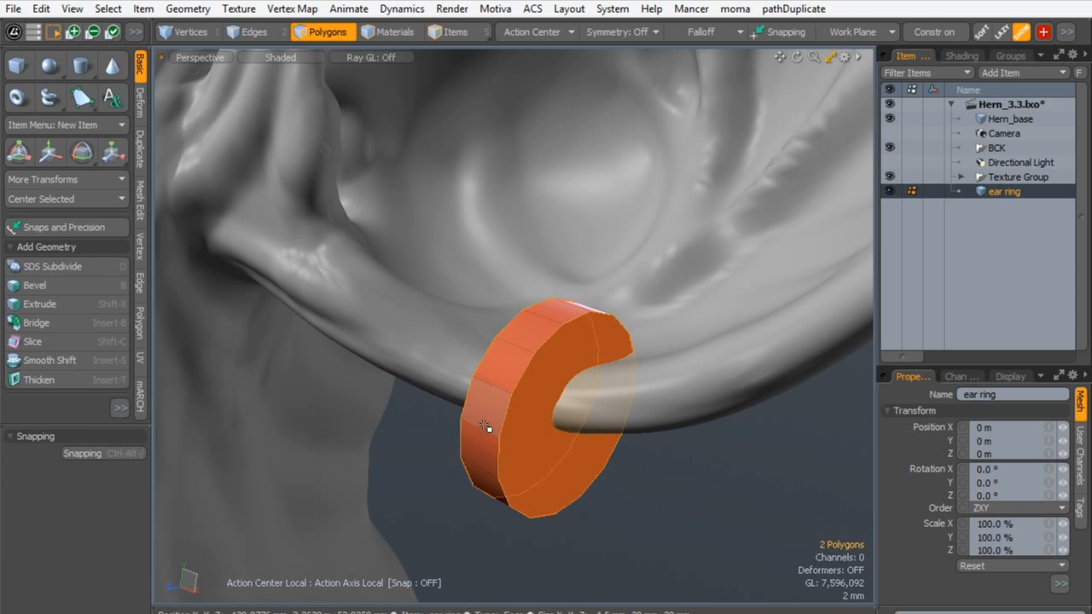
key(b)
drag(494, 381, 547, 381)
alt+drag(548, 358, 375, 358)
key(q)
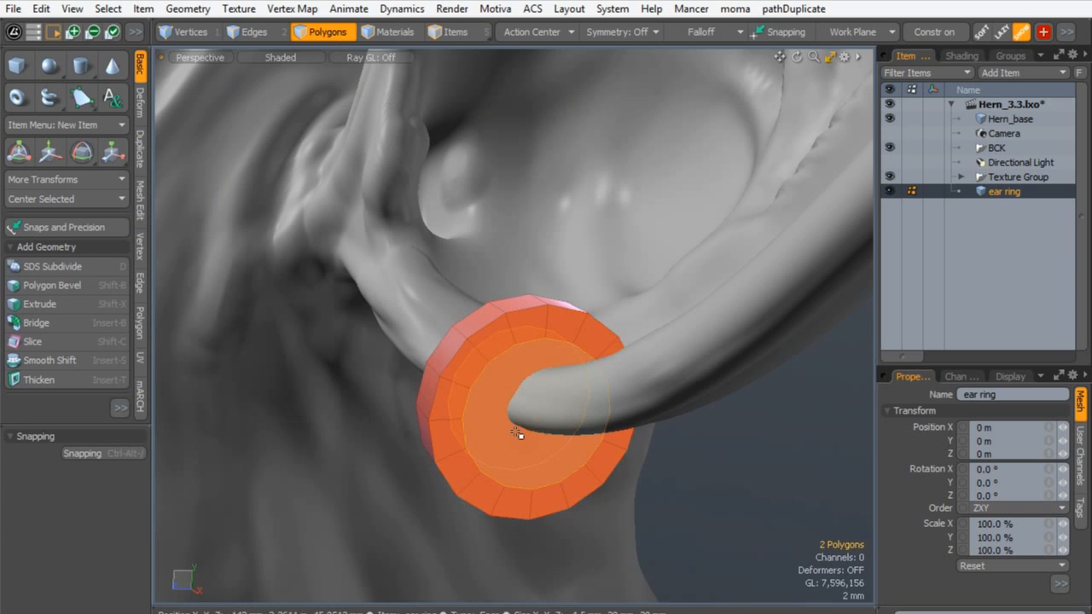
- Bridge the two inset faces with 1 segment to open a hole through the cylinder
right_click(522, 433)
key(Escape)
right_click(528, 365)
click(467, 414)
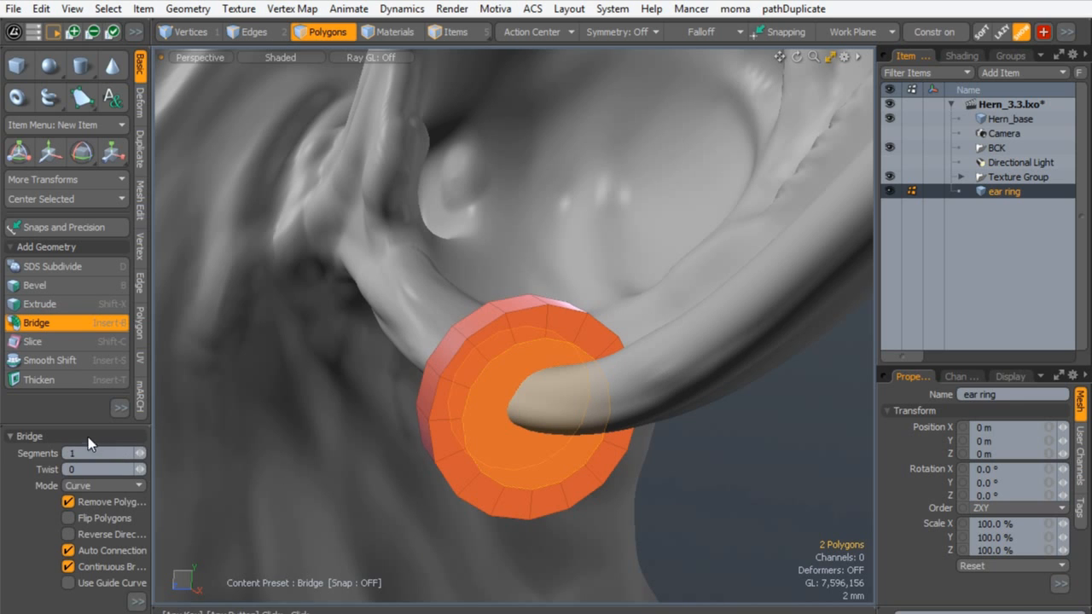
click(461, 385)
key(q)
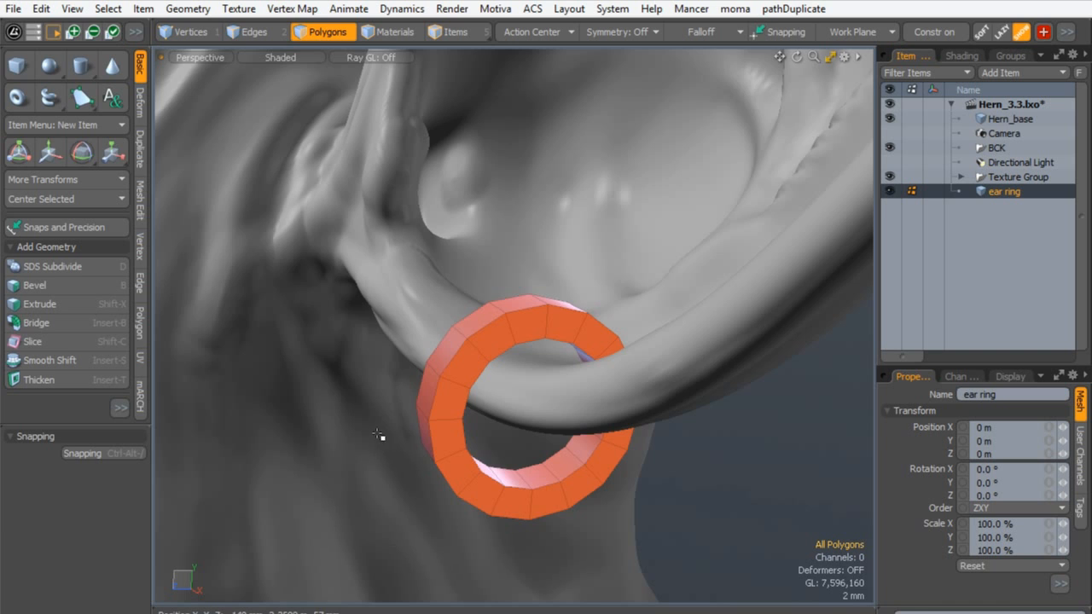
- Scale down the ring's inner loop slightly to thicken the band
scroll(533, 392, up, 2)
alt+drag(563, 364, 455, 404)
key(l)
key(r)
drag(478, 340, 453, 342)
key(q)
click(380, 343)
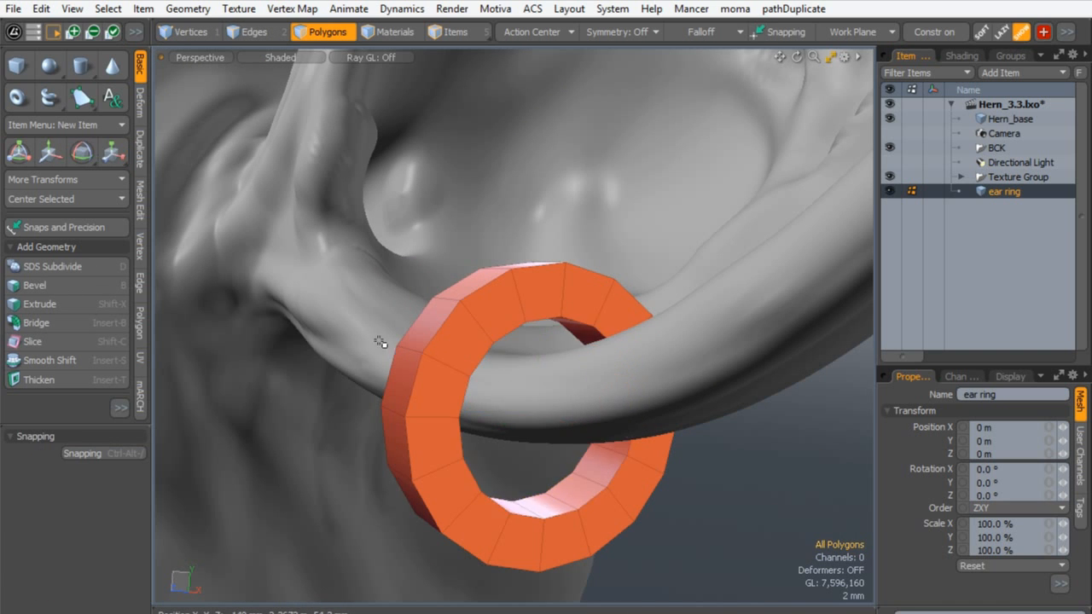
- Open a gap in the ring by removing one segment, and cap both open ends
alt+drag(380, 343, 576, 370)
double_click(575, 370)
key(r)
drag(659, 415, 499, 309)
key(q)
click(687, 444)
drag(499, 308, 442, 359)
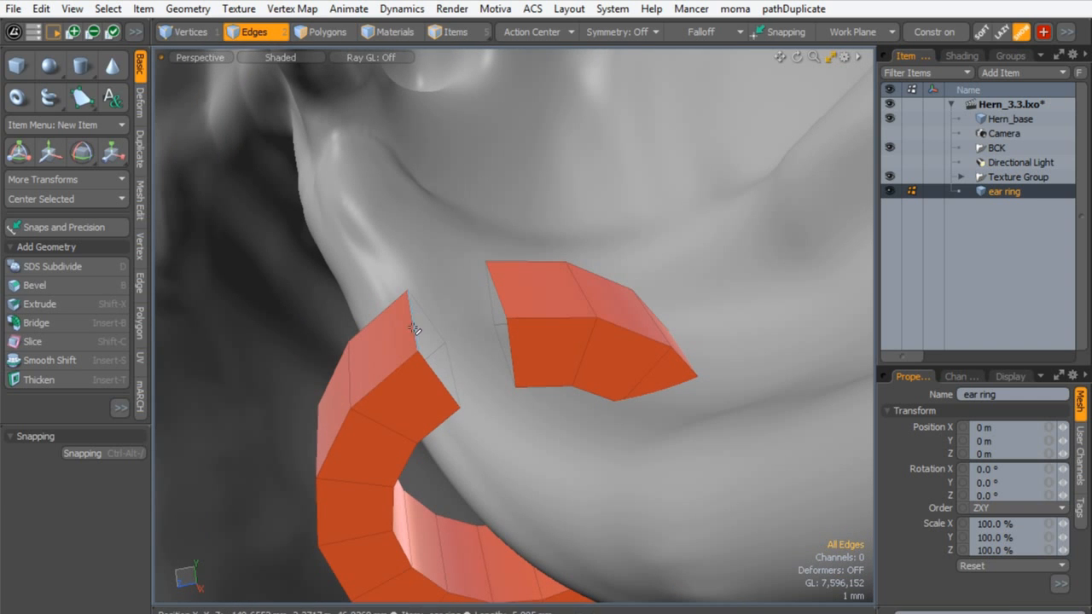
mouse_move(358, 359)
alt+mouse_down()
mouse_move(531, 271)
mouse_move(648, 361)
mouse_move(495, 297)
mouse_move(439, 346)
mouse_move(501, 300)
mouse_move(472, 534)
alt+mouse_up()
click(356, 463)
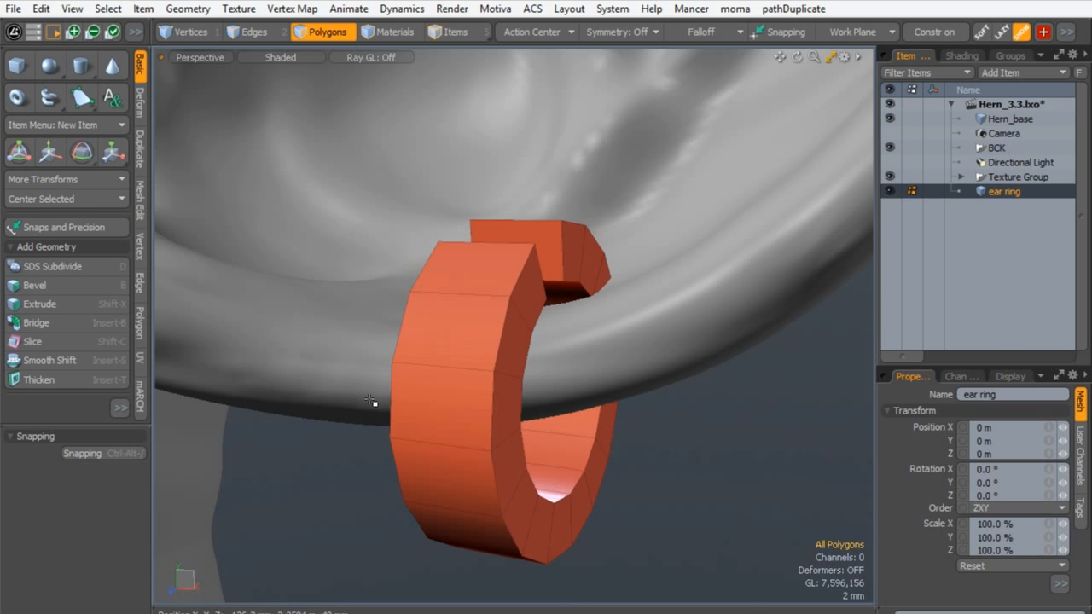
- Switch to the UV layout, clear the ring's existing UVs from the Texture map, and select an edge across the outer band
key(ctrl+Tab)
key(ctrl+Tab)
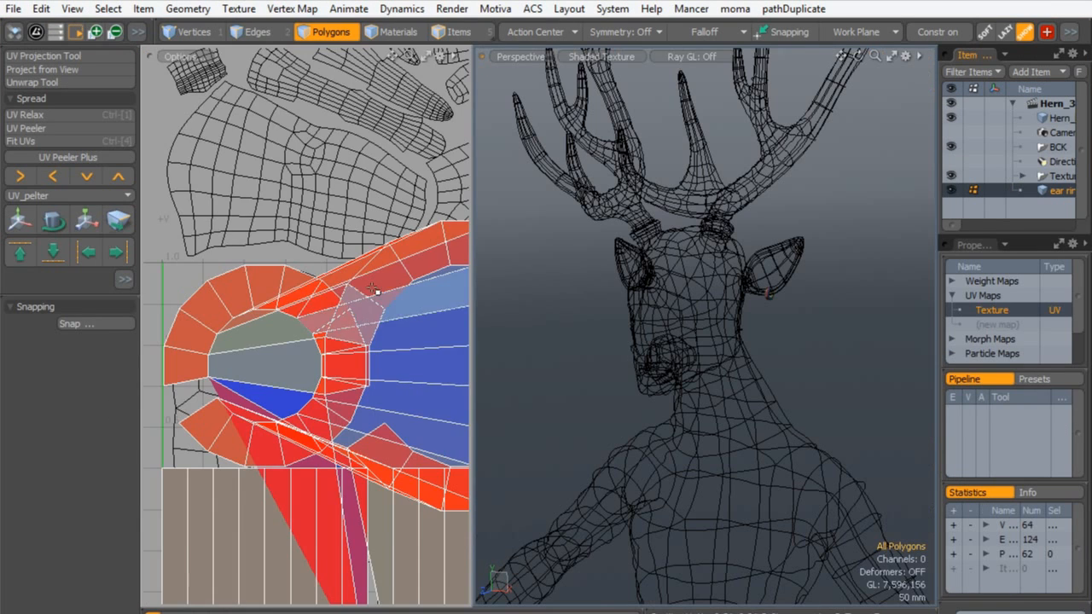
ctrl+alt+drag(373, 288, 324, 294)
alt+shift+drag(324, 294, 341, 296)
ctrl+alt+drag(728, 362, 689, 250)
click(983, 374)
ctrl+alt+drag(643, 292, 617, 253)
alt+drag(673, 286, 702, 227)
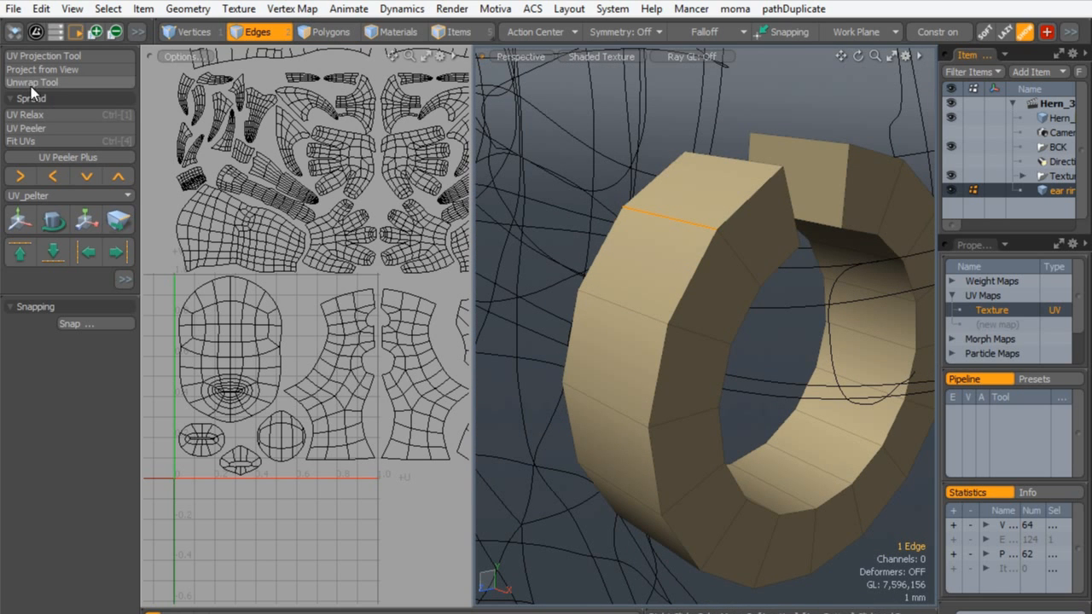
- Try to unwrap the whole ring with UV Peeler from one edge, and clear the resulting UVs from the Texture map
drag(52, 295, 52, 424)
click(29, 127)
key(space)
alt+drag(662, 380, 781, 246)
alt+drag(741, 285, 698, 266)
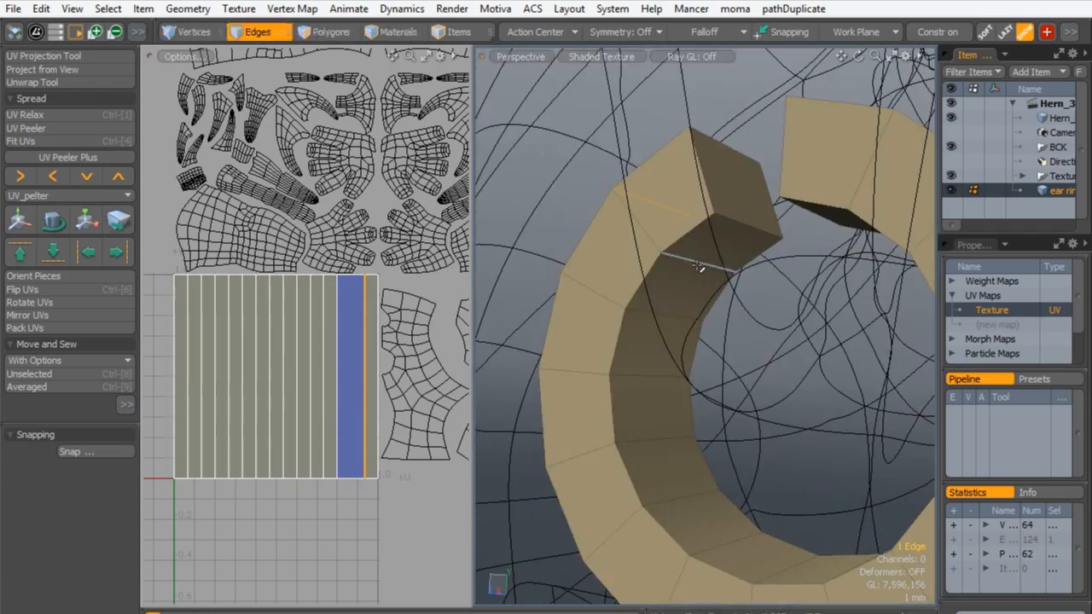
alt+drag(768, 256, 809, 410)
key(Escape)
key(Escape)
right_click(989, 310)
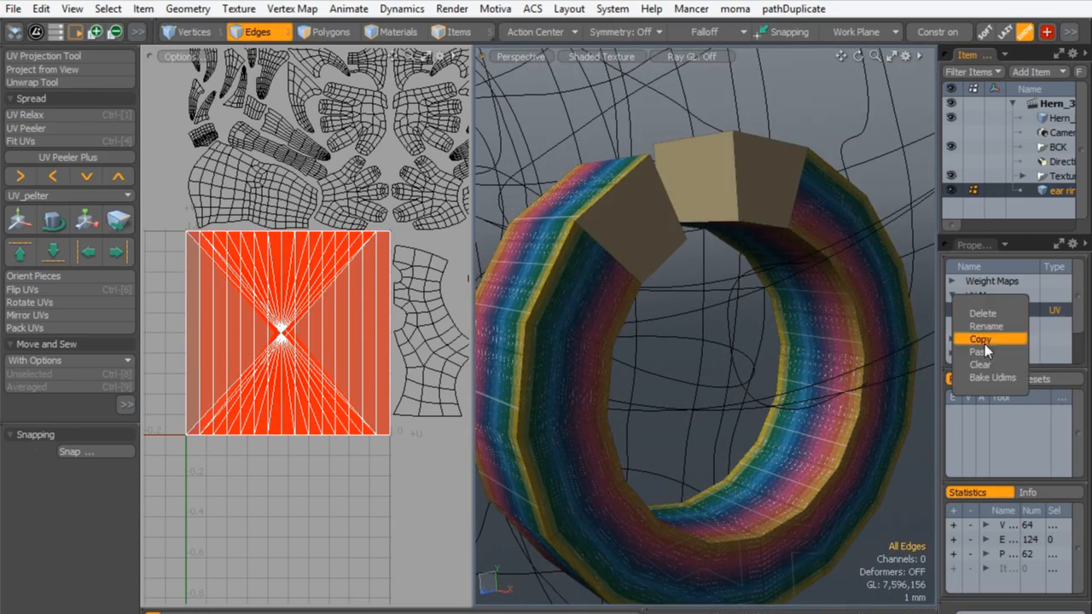
click(975, 355)
- Select the polygons on both flat sides of the ring and cut them from the mesh
click(324, 32)
mouse_move(648, 171)
mouse_down()
mouse_move(537, 439)
mouse_move(896, 419)
mouse_move(774, 209)
mouse_move(869, 343)
mouse_move(841, 285)
mouse_move(562, 464)
mouse_move(703, 191)
mouse_move(688, 339)
mouse_move(480, 333)
mouse_up()
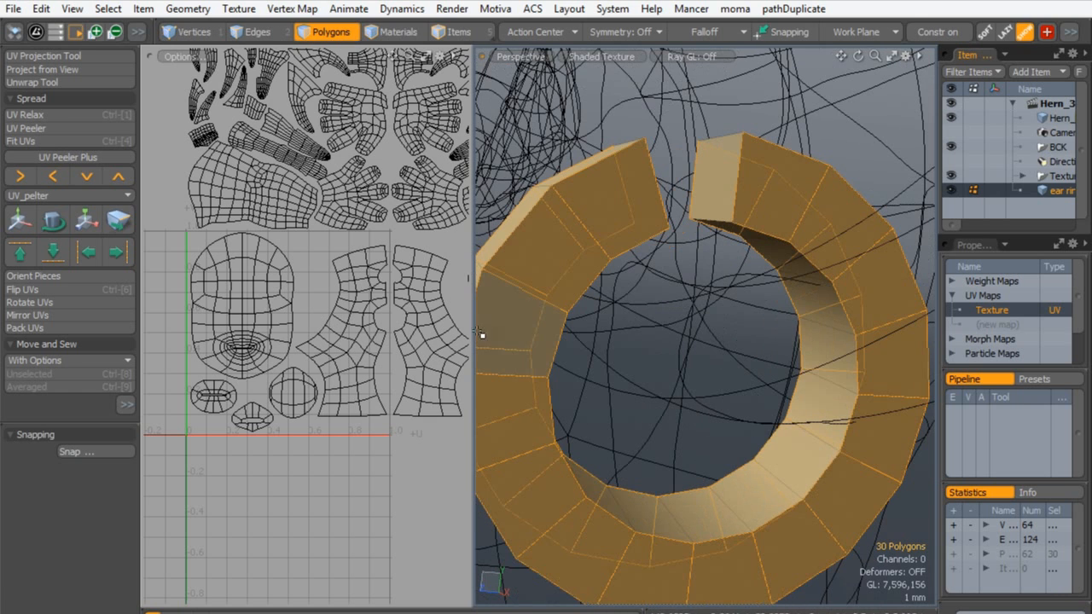
key(Delete)
- Unwrap the remaining band with UV Peeler, starting from an edge at the ring's gap
alt+drag(768, 256, 260, 171)
click(609, 232)
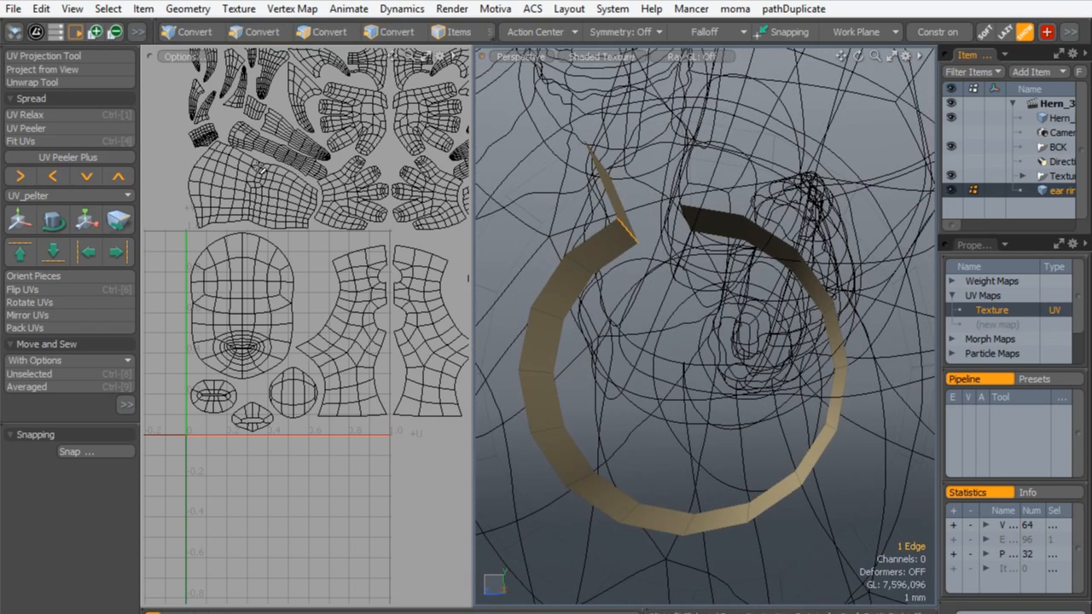
click(33, 128)
alt+drag(683, 367, 794, 379)
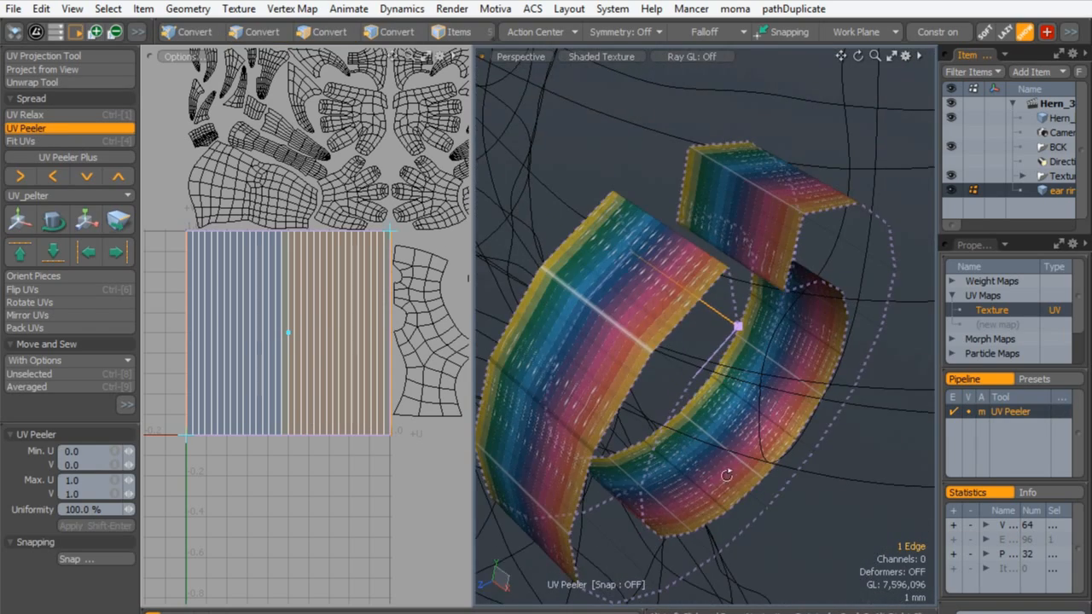
key(space)
- Scale the band's UV island vertically into a narrow strip
double_click(265, 241)
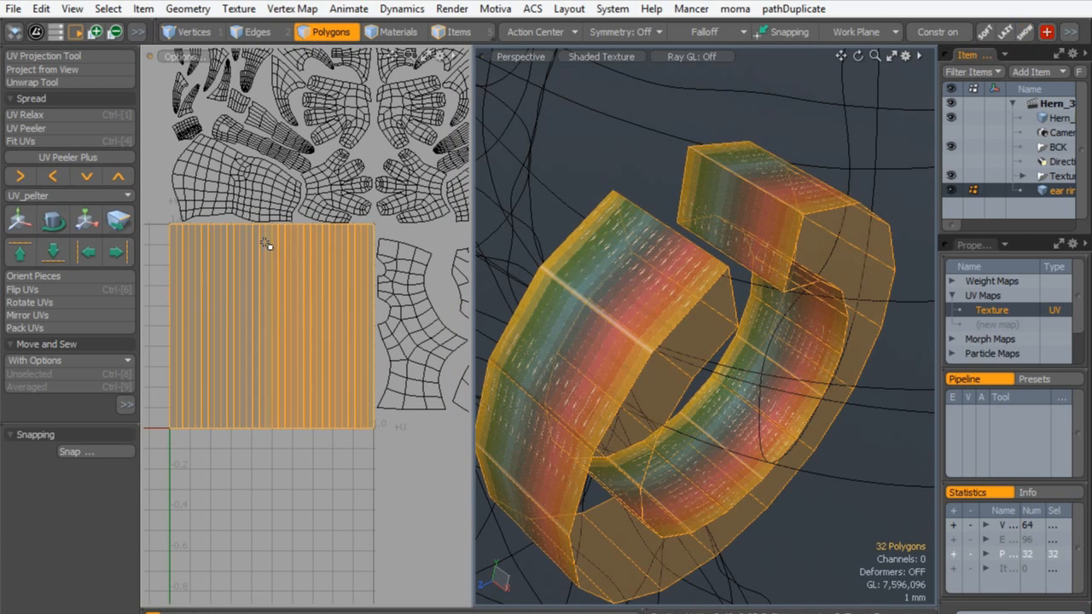
key(r)
drag(271, 229, 271, 316)
key(space)
- Paste the side polygons back into the ring and cut the unwrapped band polygons instead
click(648, 273)
alt+drag(706, 309, 761, 225)
key(1)
key(ctrl+v)
click(324, 32)
double_click(289, 331)
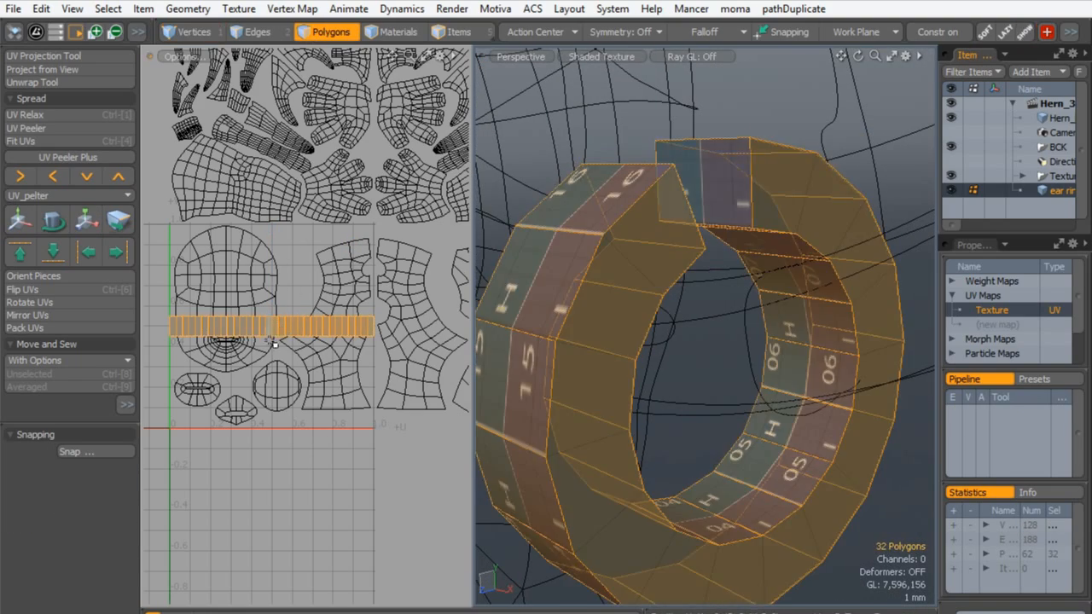
key(ctrl+x)
- Select one flat side of the ring and project its UVs from the Right view
double_click(634, 324)
key(ctrl+space)
click(736, 417)
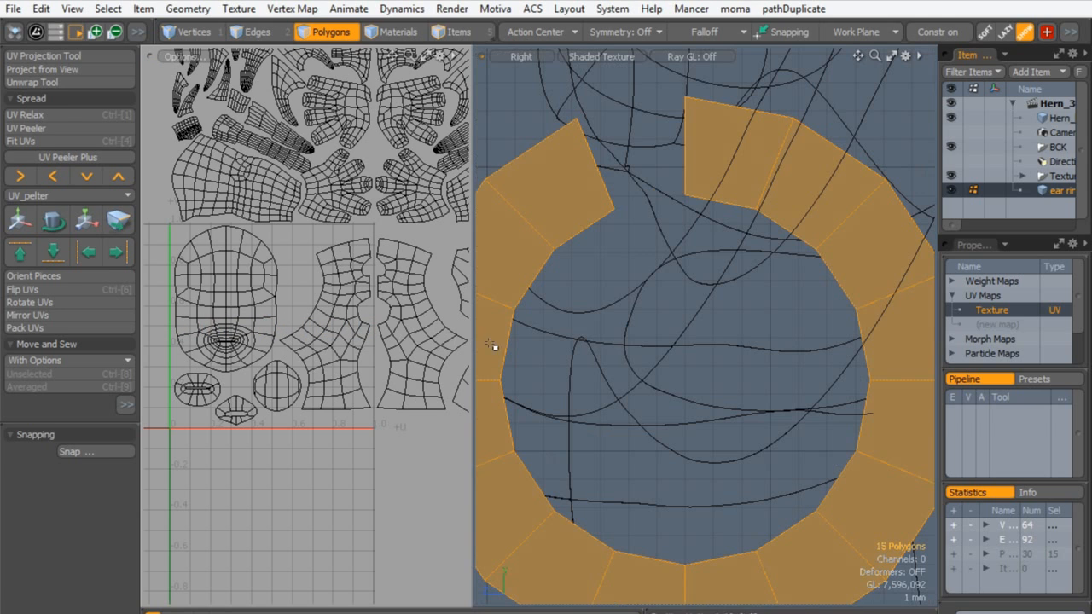
click(44, 68)
key(q)
key(ctrl+space)
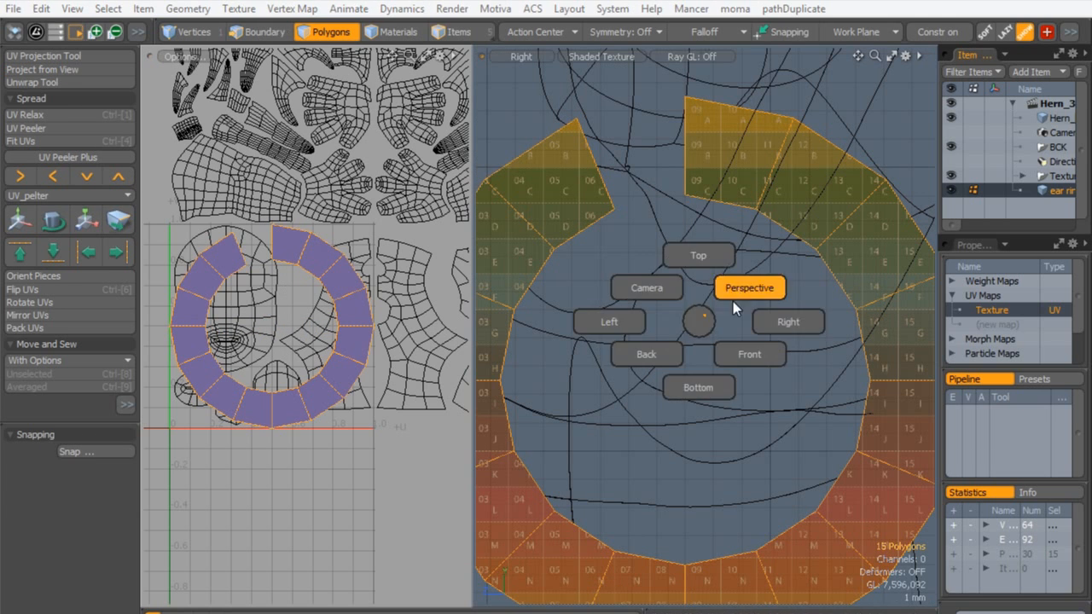
click(733, 300)
- Invert the selection to the opposite flat side and project its UVs from the Left view
alt+drag(733, 300, 736, 282)
key(bracketleft)
key(ctrl+space)
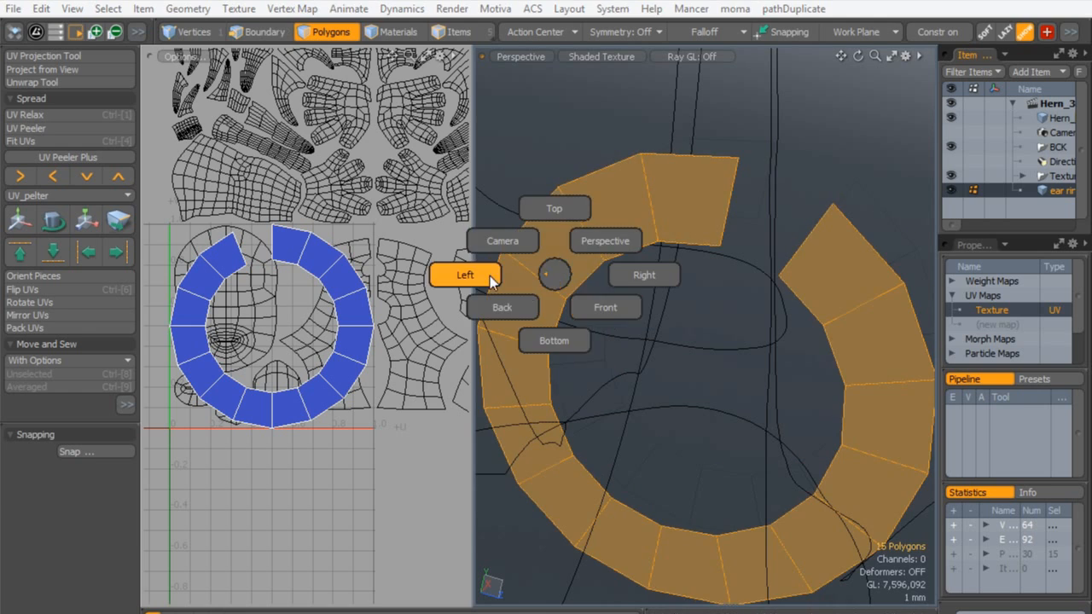
click(463, 275)
click(44, 68)
key(q)
- Paste the band polygons back into the ring and run Mesh Cleanup with all options enabled, including Merge Vertices
key(ctrl+space)
click(796, 322)
alt+drag(797, 322, 582, 361)
key(u)
alt+drag(431, 281, 370, 378)
alt+drag(715, 214, 748, 310)
key(1)
alt+drag(209, 361, 319, 284)
scroll(320, 284, down, 1)
alt+drag(653, 356, 629, 286)
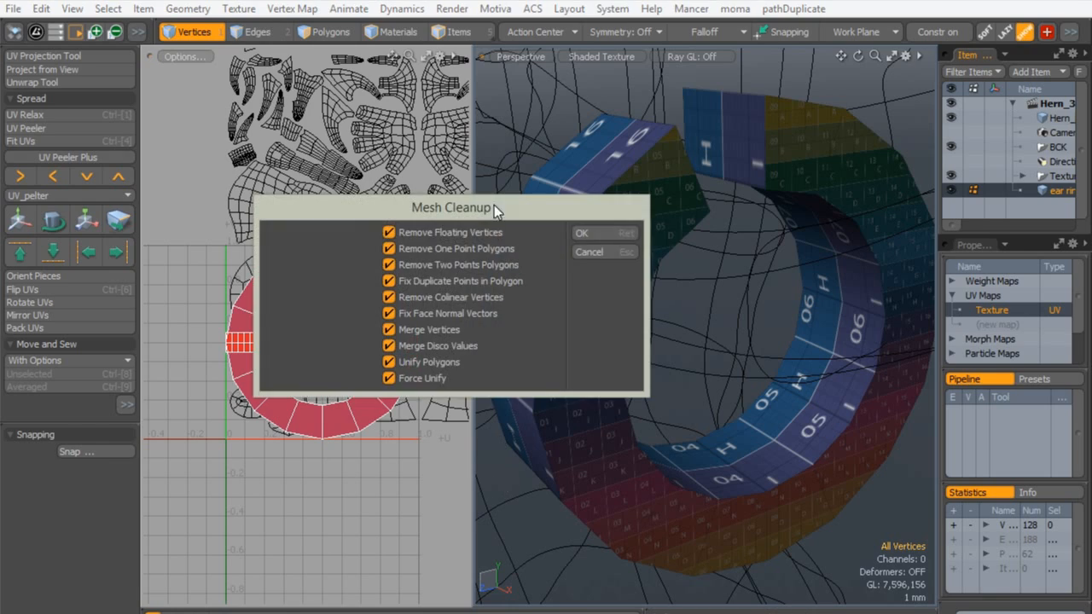
click(578, 232)
click(523, 254)
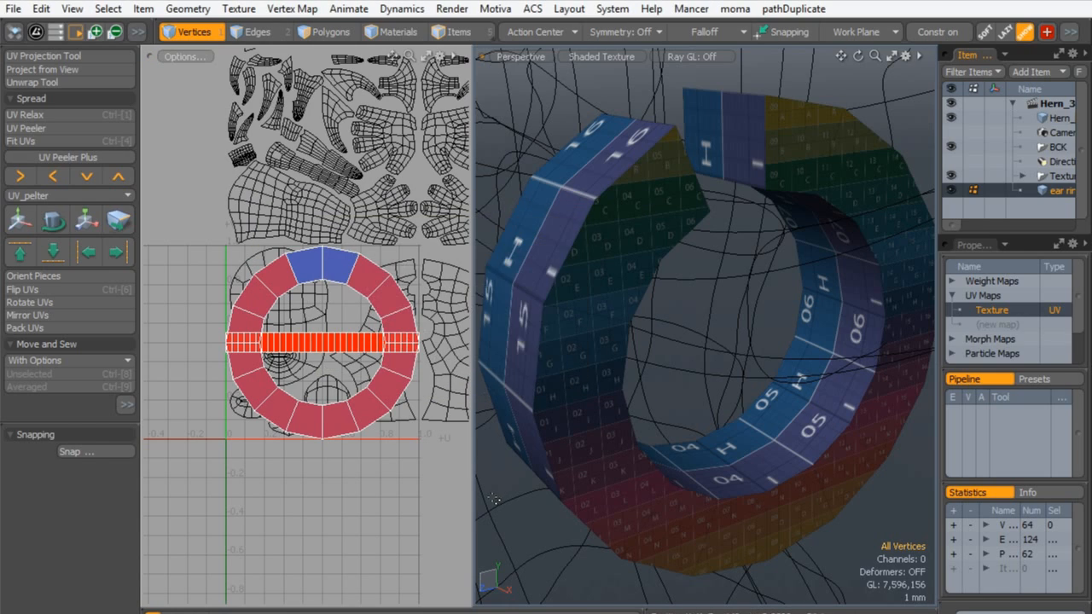
- Preview the ring with subdivision smoothing and return it to plain polygons
key(Tab)
alt+drag(618, 224, 686, 212)
key(Tab)
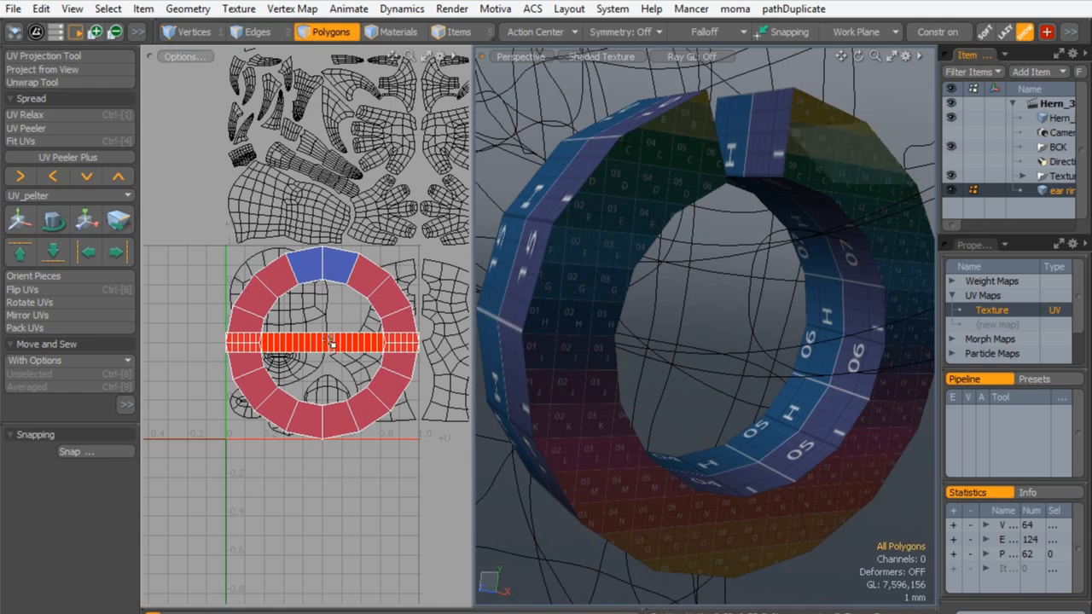
- Select the ring's inner band together with both end caps and move their UV strip below the UV tile
mouse_move(665, 256)
alt+mouse_down()
mouse_move(733, 171)
mouse_move(797, 170)
alt+mouse_up()
click(754, 163)
mouse_move(763, 175)
shift+mouse_down()
mouse_move(809, 390)
mouse_move(759, 409)
shift+mouse_up()
mouse_move(768, 413)
shift+mouse_down()
mouse_move(706, 461)
mouse_move(594, 421)
mouse_move(673, 171)
shift+mouse_up()
mouse_move(333, 332)
ctrl+alt+mouse_down()
mouse_move(355, 309)
mouse_move(313, 305)
ctrl+alt+mouse_up()
key(w)
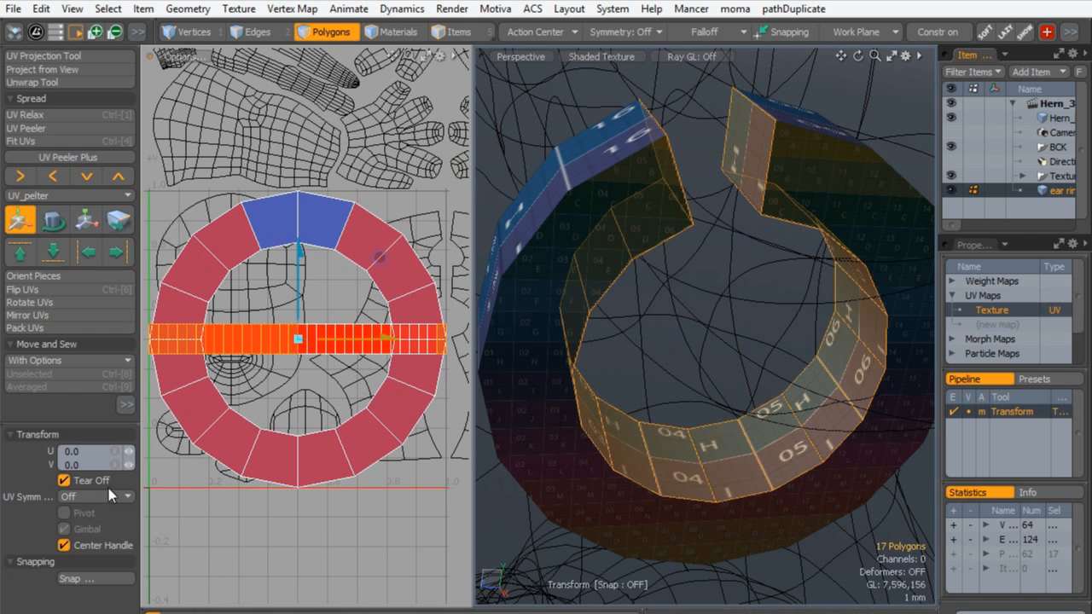
drag(301, 282, 366, 458)
key(q)
click(316, 497)
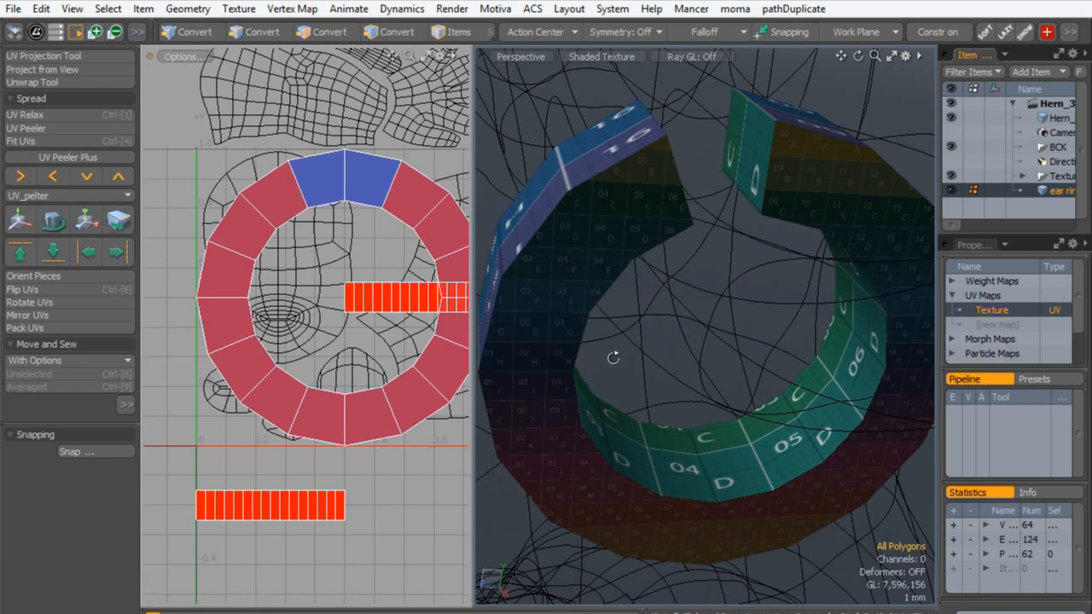
- Select one end cap of the ring and move its UV polygon just beyond the opposite end of the inner-band strip
alt+drag(524, 421, 580, 255)
click(607, 171)
scroll(375, 326, down, 3)
alt+shift+drag(419, 459, 264, 439)
key(w)
scroll(226, 421, up, 3)
alt+shift+drag(226, 421, 401, 379)
key(q)
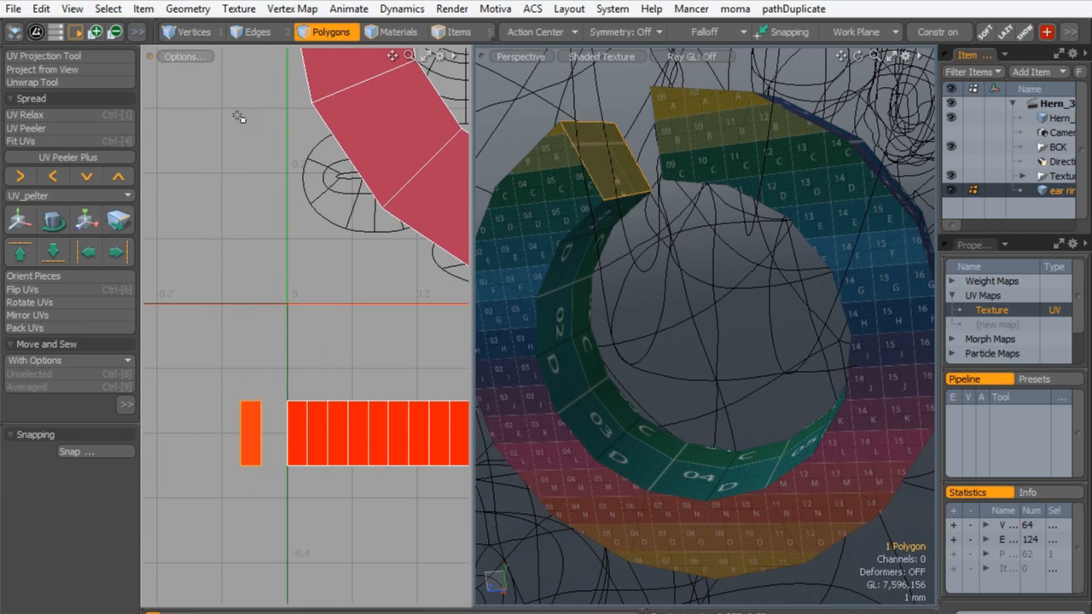
- Select the edge joining the end cap to the inner band and move and sew the cap onto the strip there
click(294, 425)
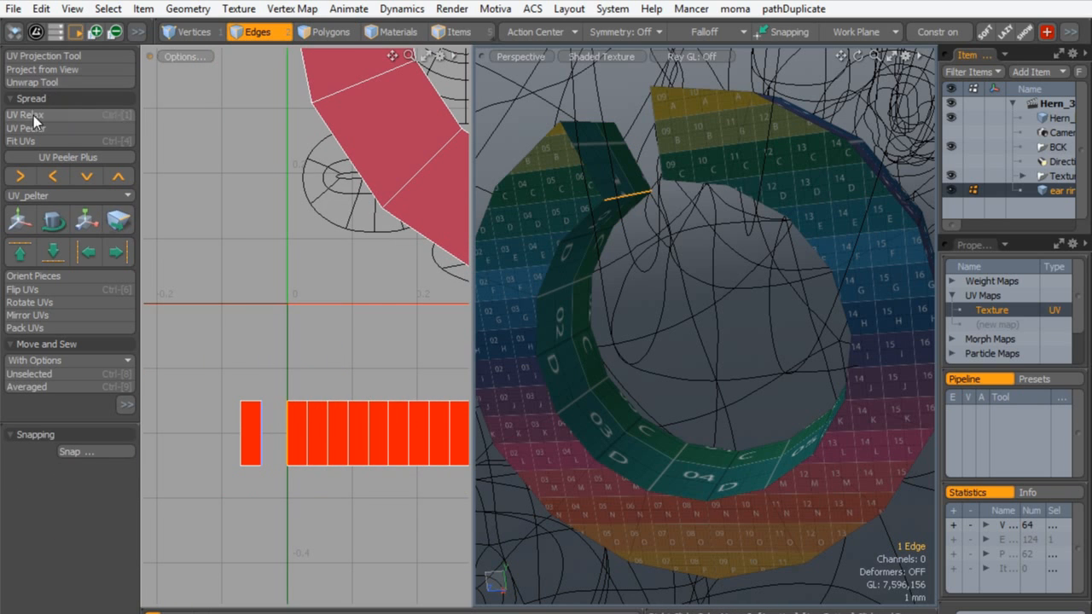
drag(63, 421, 65, 471)
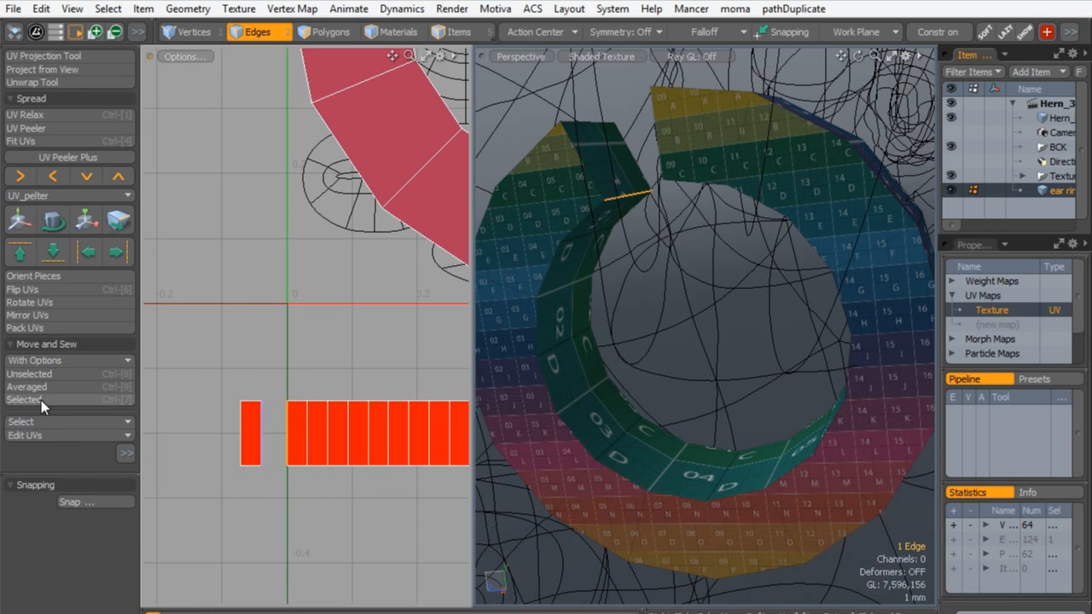
click(41, 400)
alt+drag(614, 214, 767, 282)
- Pack the ring's UVs with Pack and Orient enabled, Auto direction and 5.0 % gaps
scroll(396, 336, down, 4)
alt+shift+drag(384, 349, 220, 401)
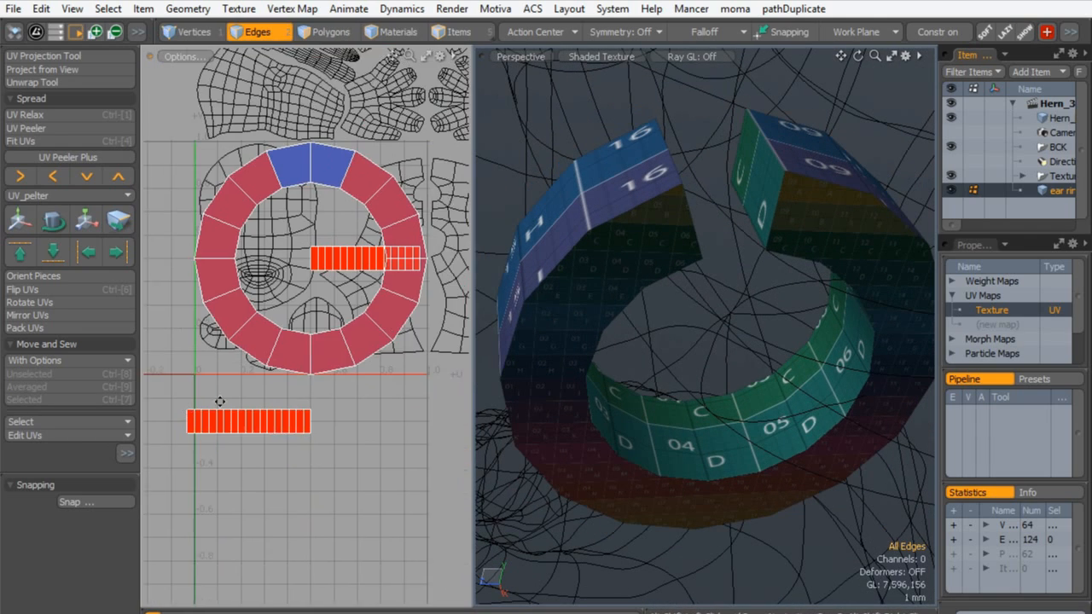
scroll(290, 328, up, 2)
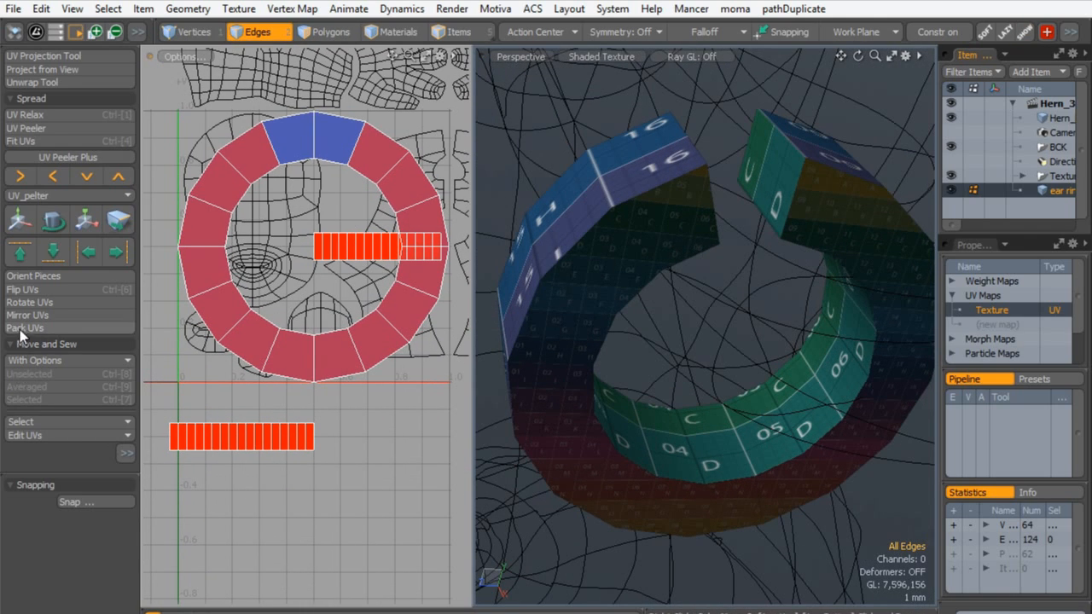
click(20, 328)
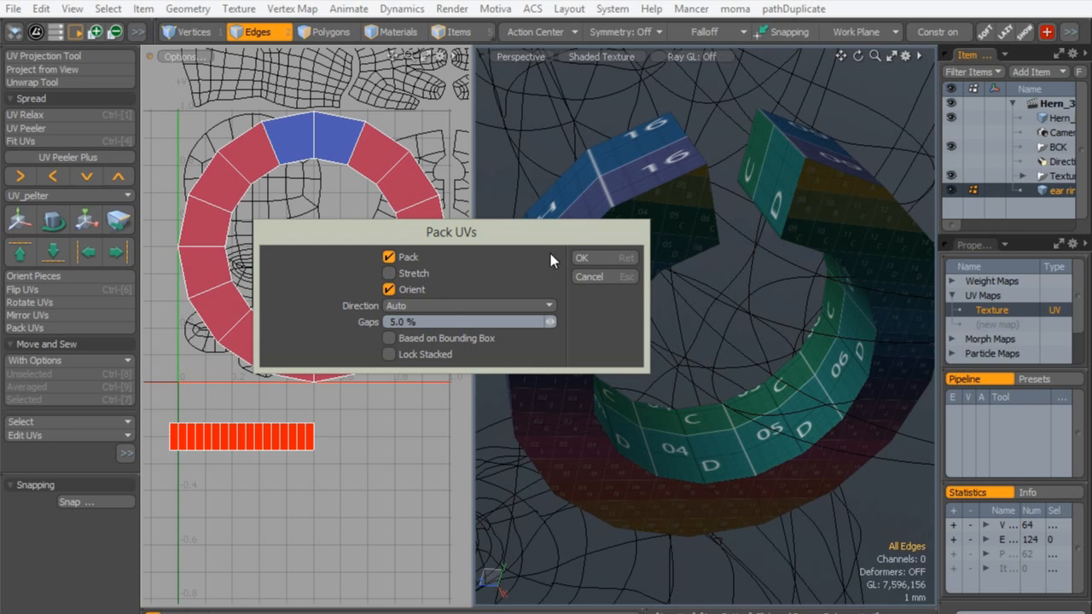
click(581, 257)
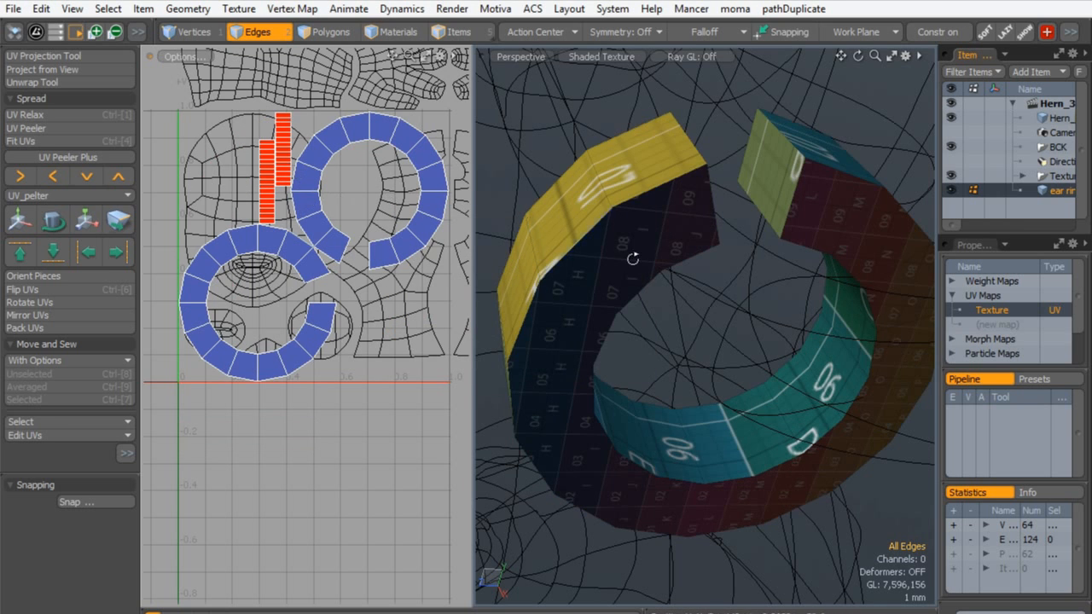
alt+drag(633, 258, 597, 229)
scroll(423, 200, down, 2)
scroll(324, 137, up, 2)
- Select both flat-side UV islands, set the action center to Local and scale the two islands down
click(309, 33)
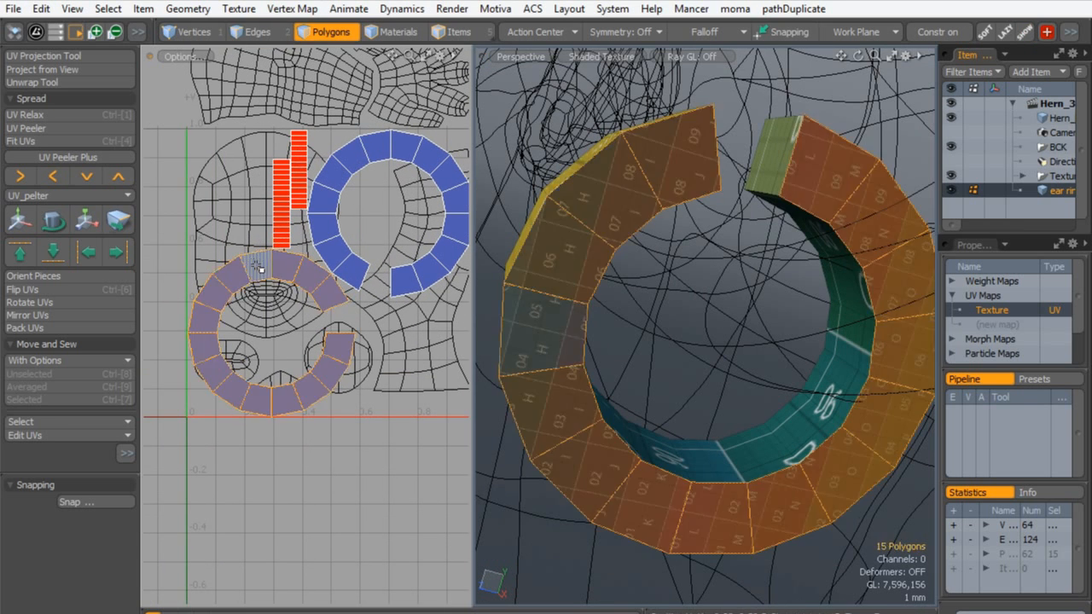
drag(466, 309, 623, 315)
alt+drag(708, 332, 648, 332)
scroll(648, 332, down, 5)
alt+drag(441, 469, 385, 500)
scroll(385, 500, down, 1)
click(535, 31)
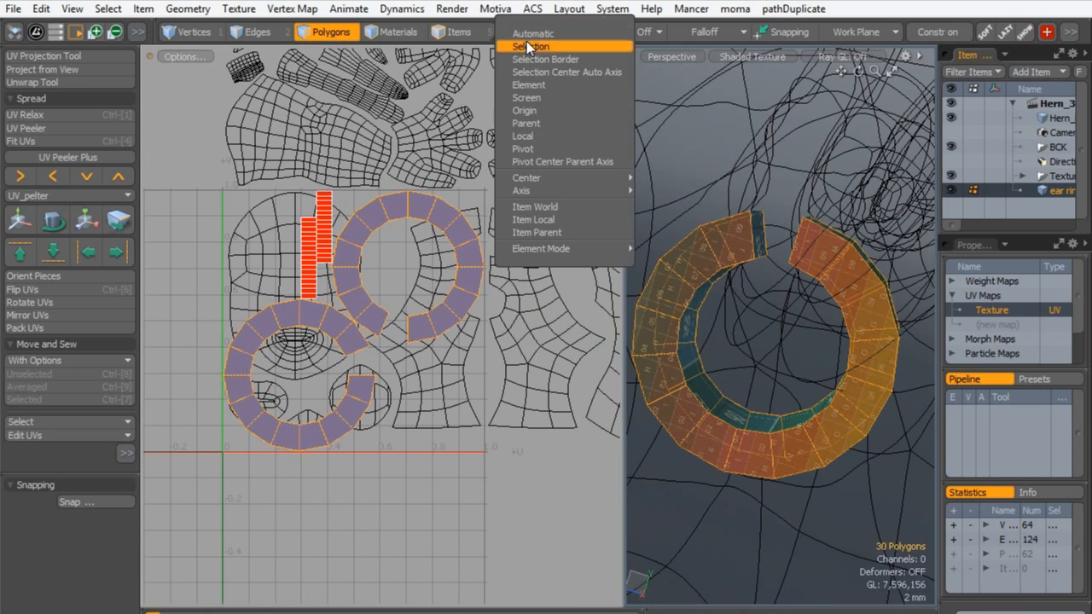
click(520, 139)
key(y)
drag(430, 154, 372, 155)
key(q)
- Move the two flat-side UV islands one above the other along the UV tile's left edge, near its upper corner
double_click(300, 350)
key(w)
drag(276, 261, 234, 111)
key(q)
double_click(401, 245)
key(w)
drag(388, 200, 239, 218)
scroll(237, 231, up, 5)
drag(355, 310, 346, 302)
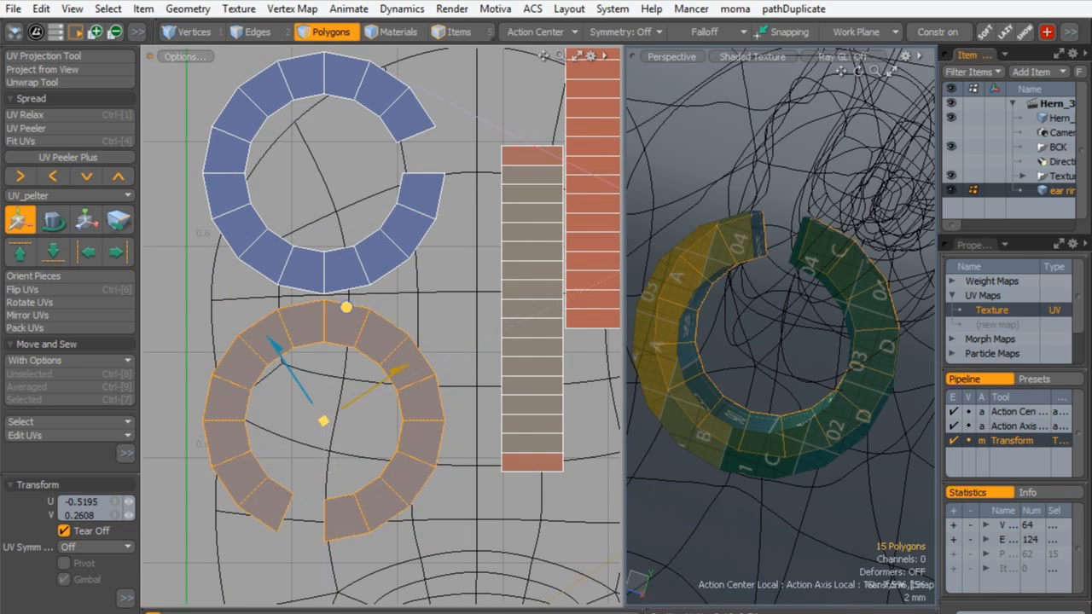
key(q)
- Select the shorter outer-band UV strip and move it down alongside the longer inner-band strip
scroll(466, 183, down, 3)
alt+shift+drag(466, 184, 285, 217)
double_click(349, 247)
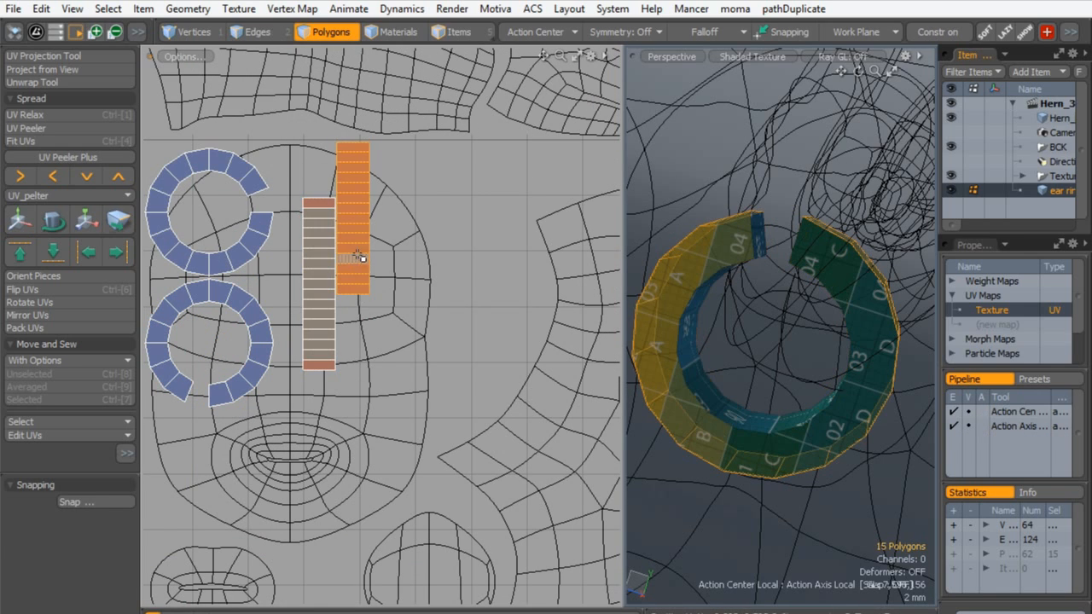
key(w)
drag(353, 184, 353, 241)
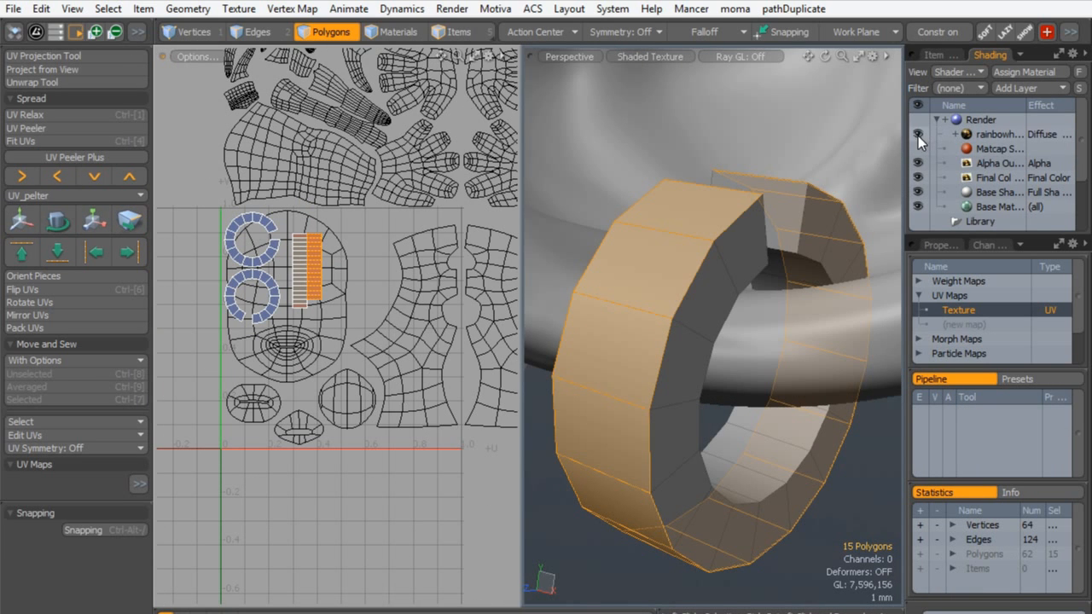
- Select the rainbow checker texture layer to show it behind the UV layout
click(981, 136)
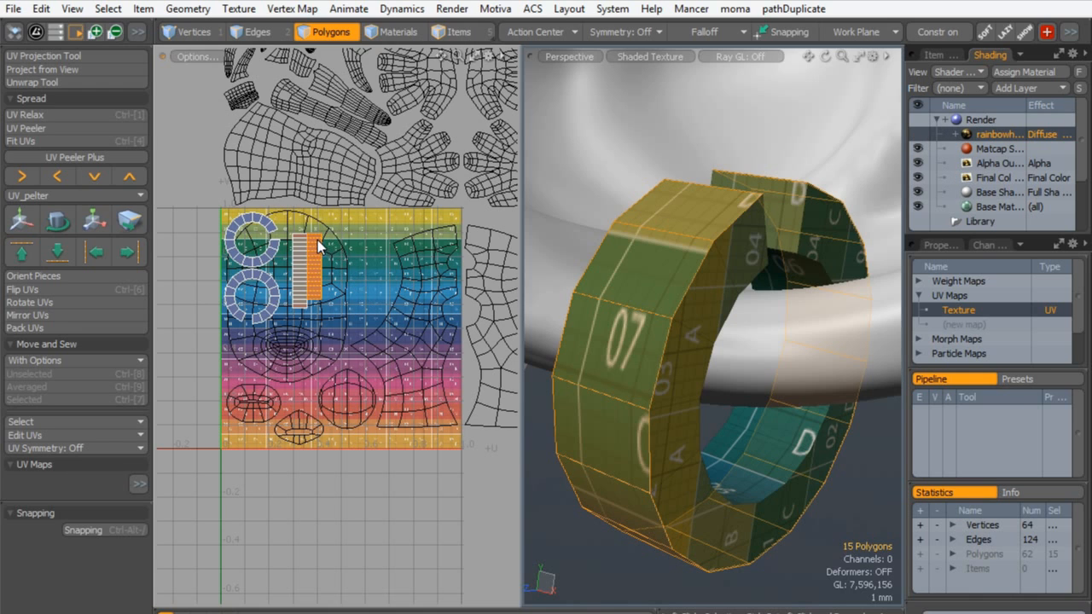
click(384, 261)
drag(314, 237, 321, 301)
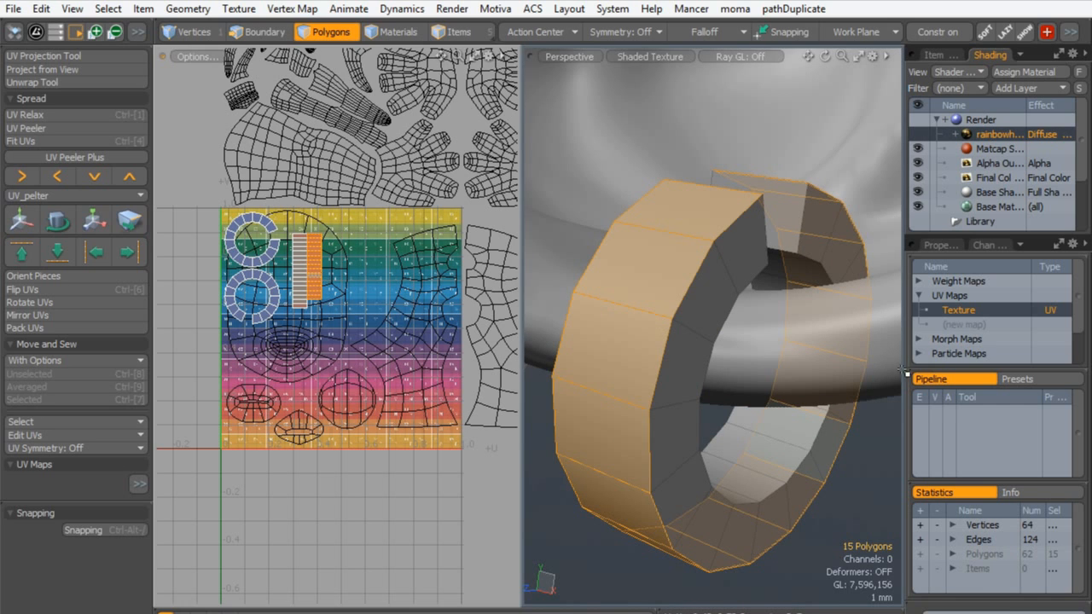
- Create a new UV map named "runes"
click(962, 324)
drag(451, 247, 459, 338)
double_click(443, 365)
text(runes)
key(Return)
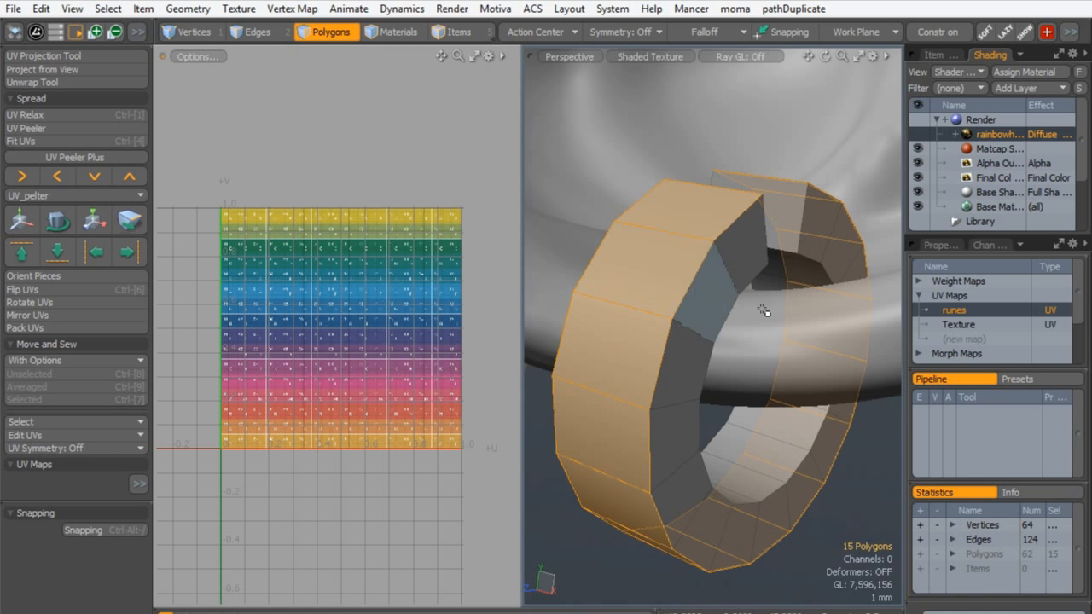
- Switch to the Texture UV map and copy the UV positions of the ring's selected outer band
click(958, 324)
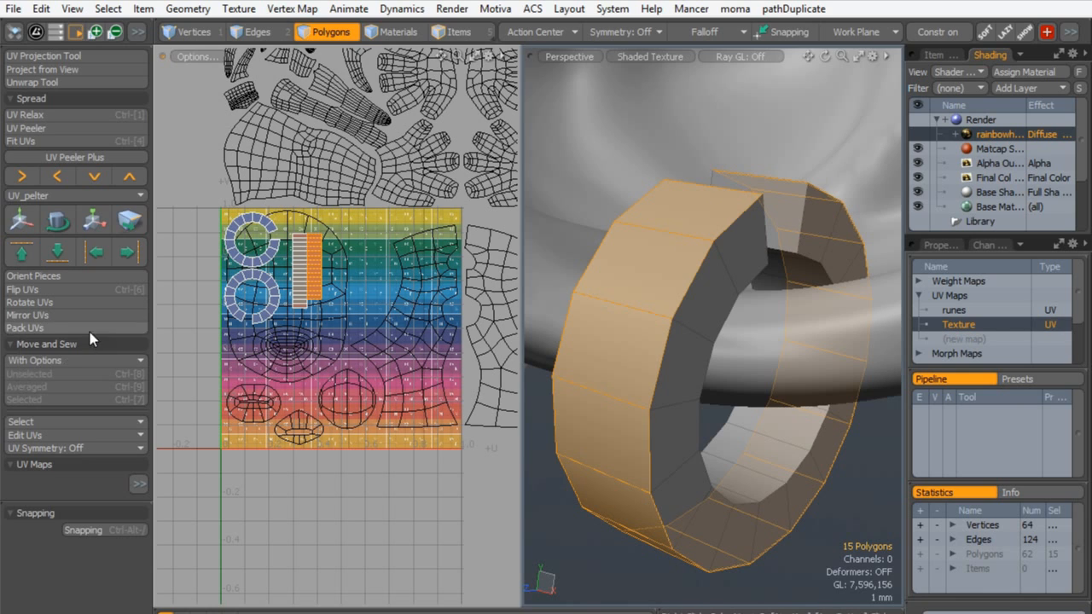
click(61, 422)
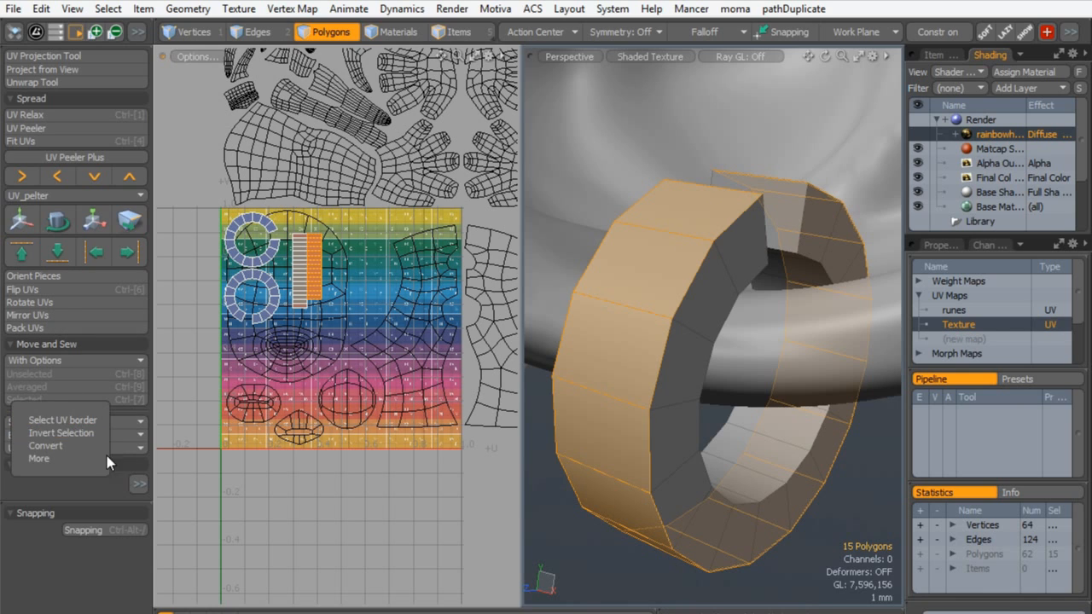
click(95, 435)
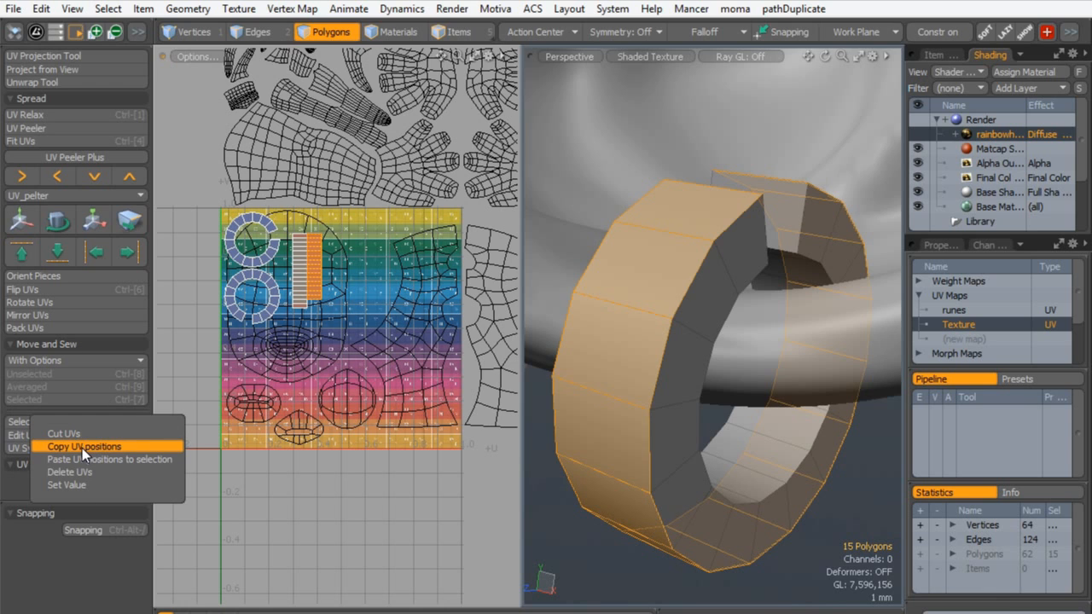
click(82, 446)
- Paste the copied UV positions into the runes map and fit the strip to the UV tile
click(954, 309)
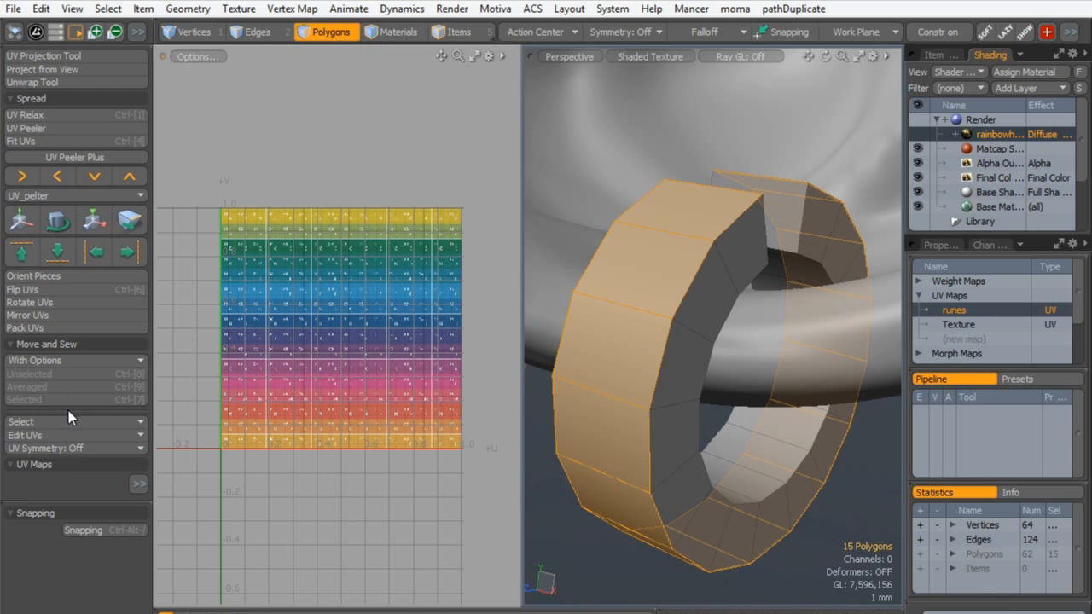
click(57, 436)
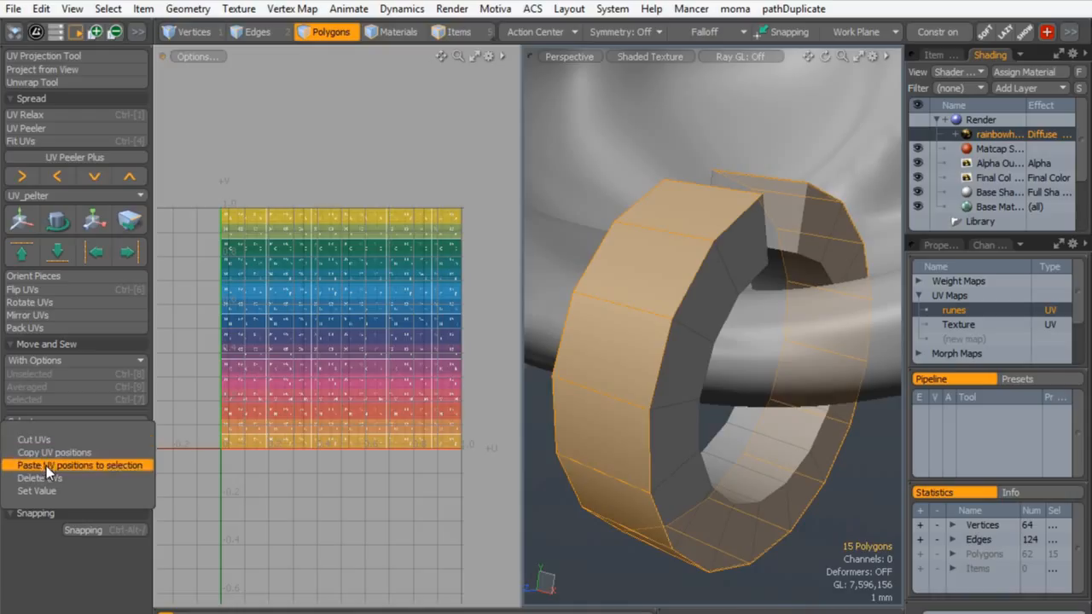
click(50, 466)
click(24, 142)
click(623, 387)
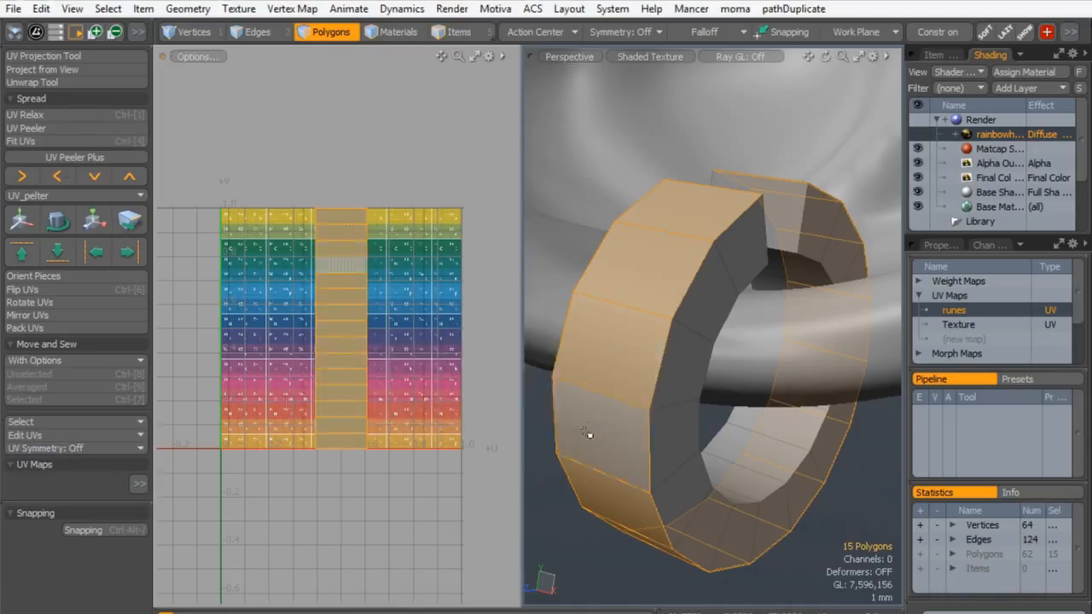
- Loop slice the ring's inner and outer bands lengthwise with a count of 3 in Symmetry mode, placing the outer cuts at 2 %
key(1)
click(317, 32)
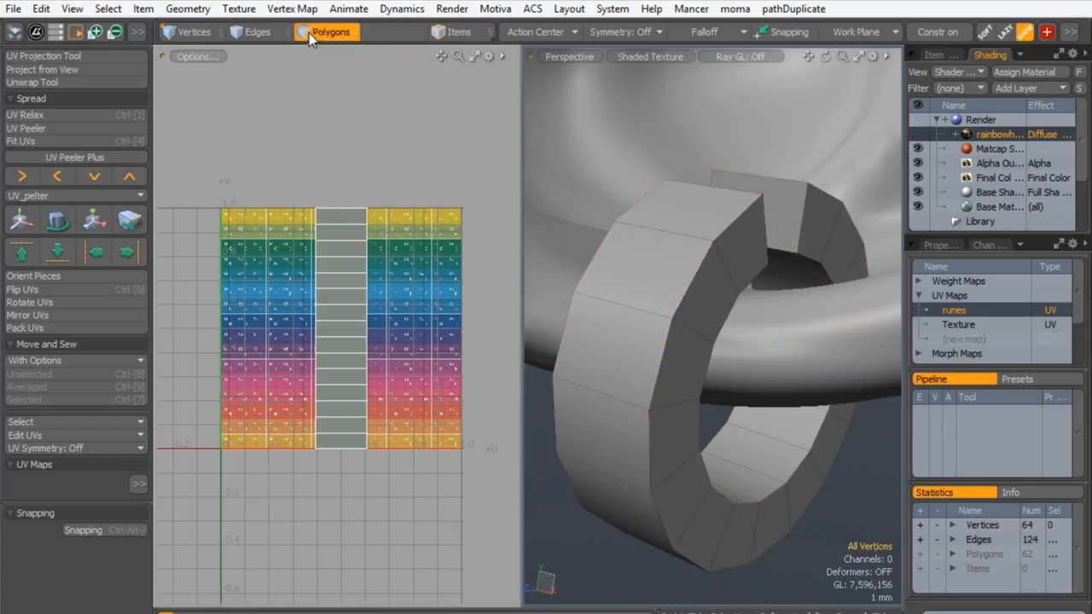
drag(705, 211, 669, 273)
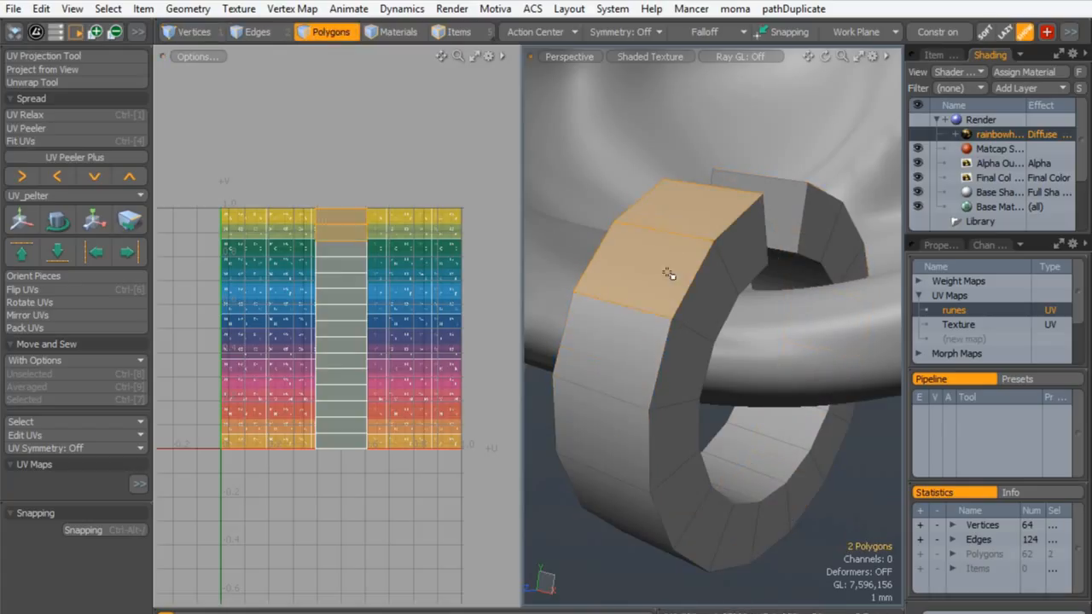
double_click(590, 344)
key(alt+c)
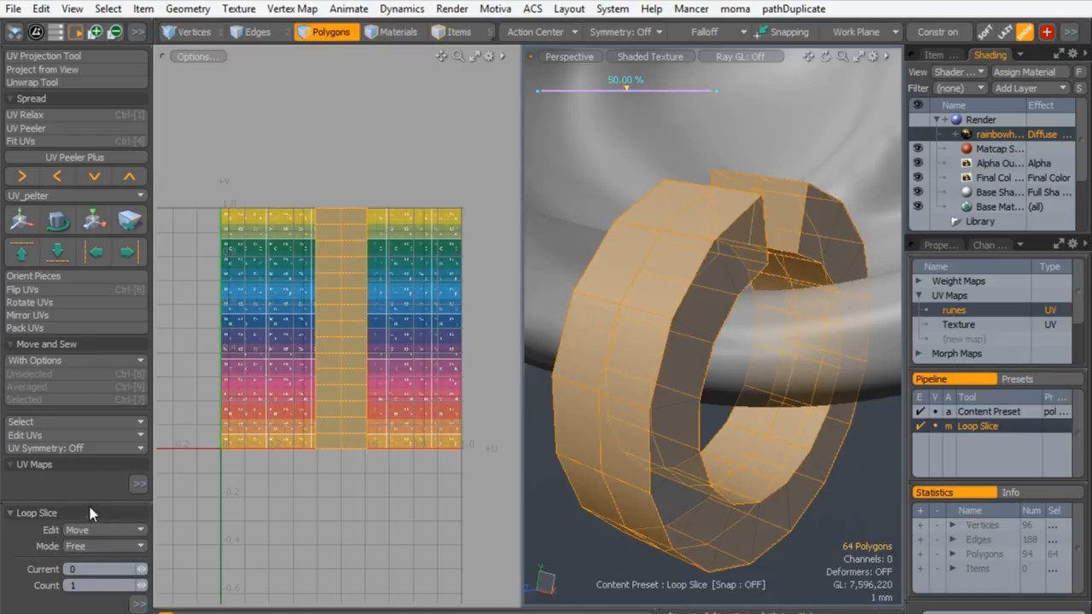
drag(91, 503, 90, 338)
click(141, 420)
click(142, 421)
click(79, 381)
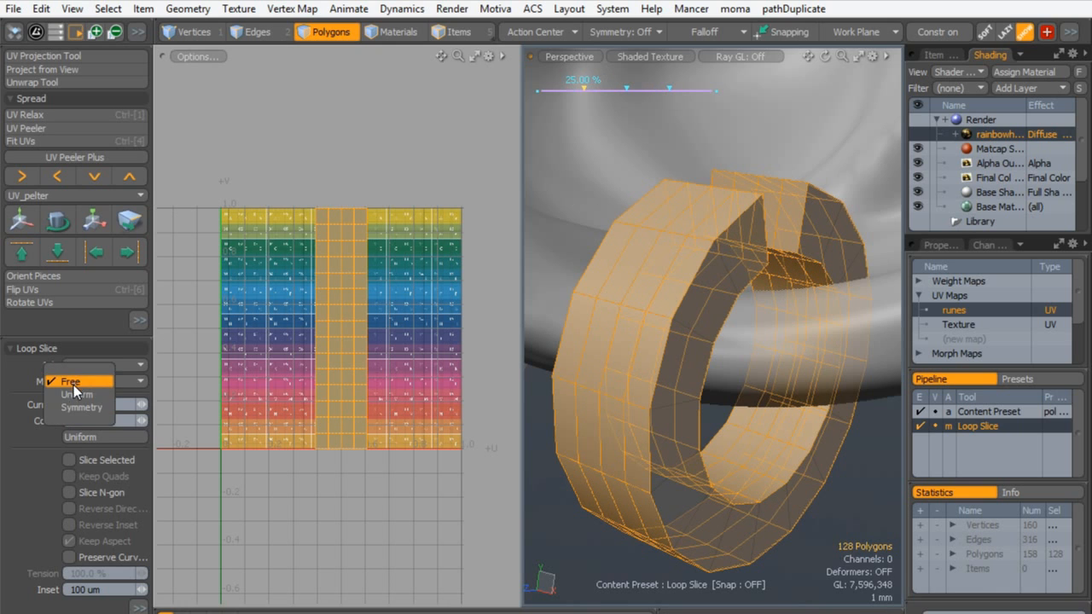
click(76, 407)
drag(584, 89, 544, 89)
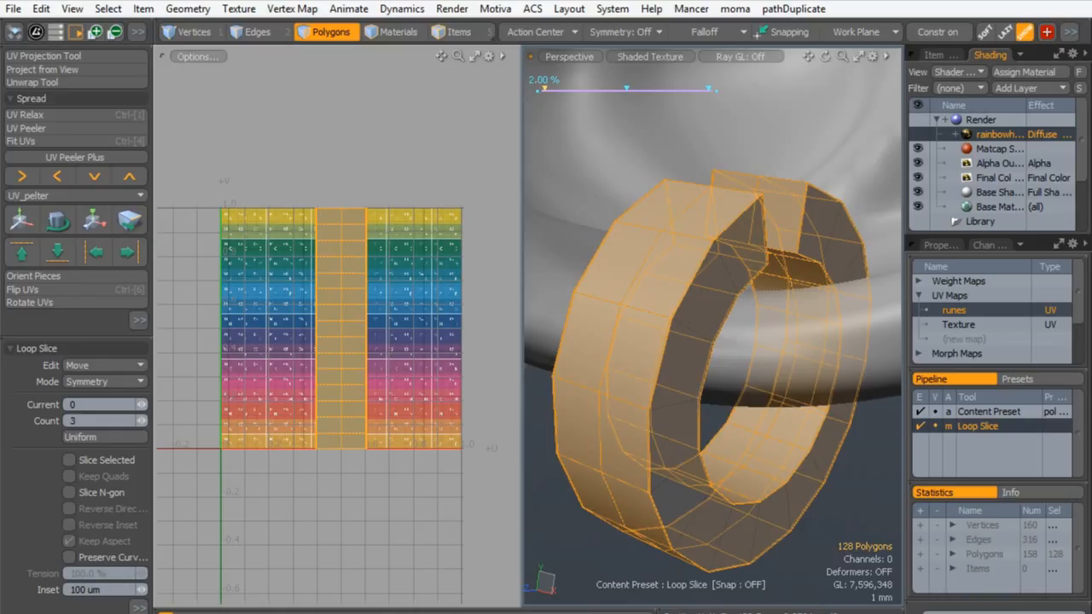
key(q)
- Select the polygon loop along the ring's flat side and loop slice it with the same three symmetric cuts
click(703, 299)
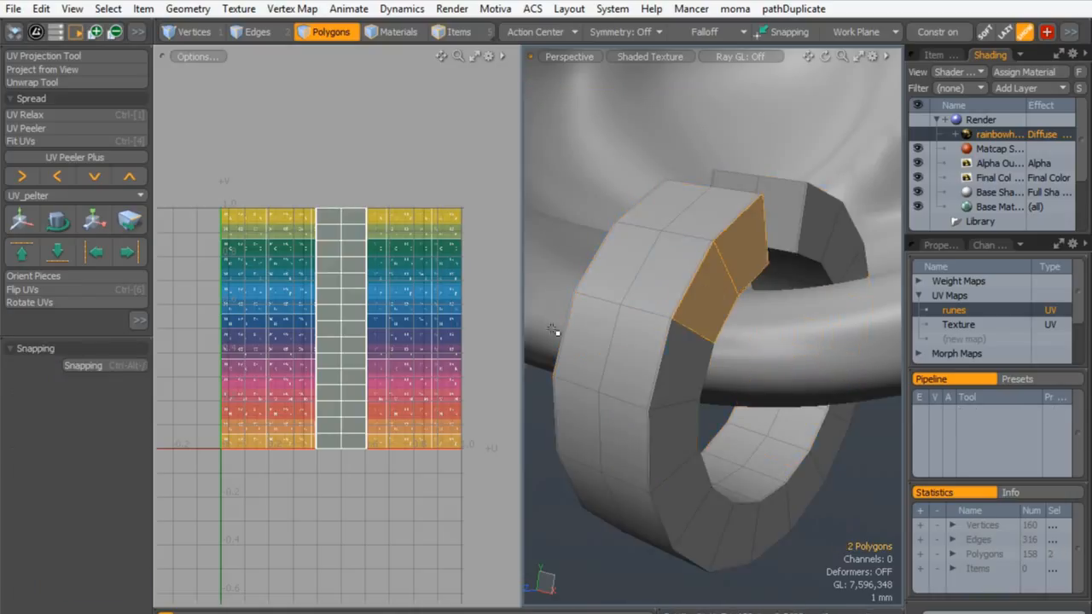
key(l)
key(alt+c)
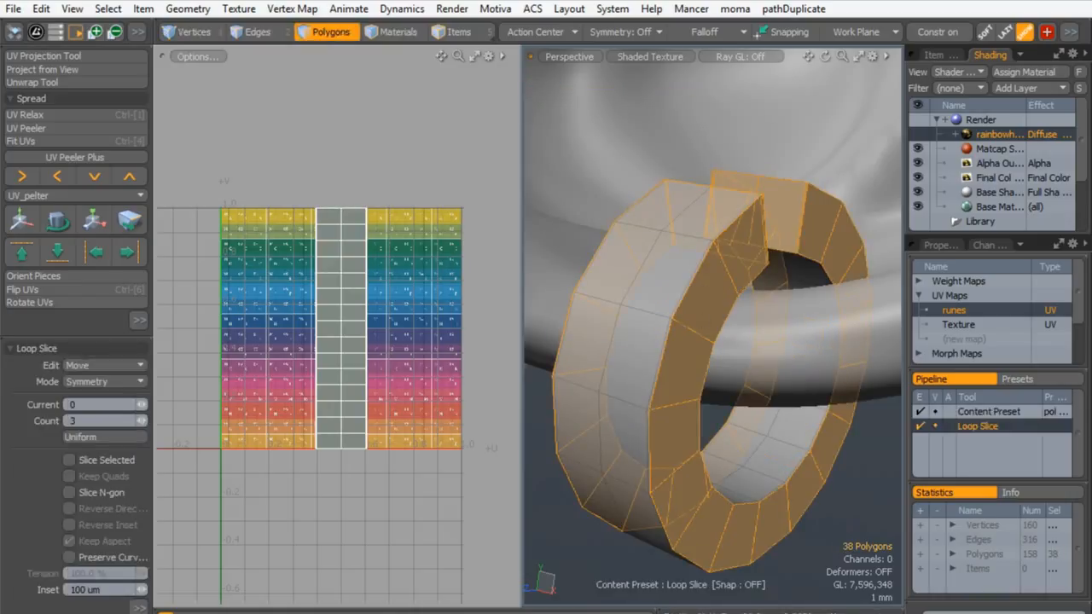
key(q)
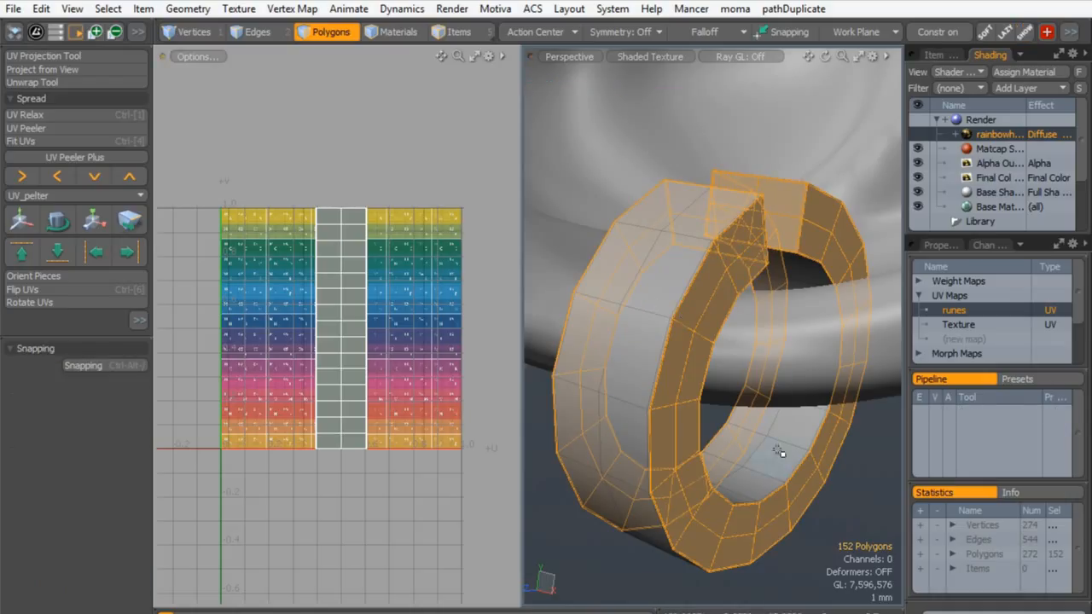
click(846, 499)
- Select the loop around one end segment of the ring and loop slice it once in Free mode at about 1.6 %
alt+drag(839, 480, 747, 239)
mouse_move(647, 199)
mouse_down()
mouse_move(711, 224)
mouse_move(716, 262)
mouse_up()
key(l)
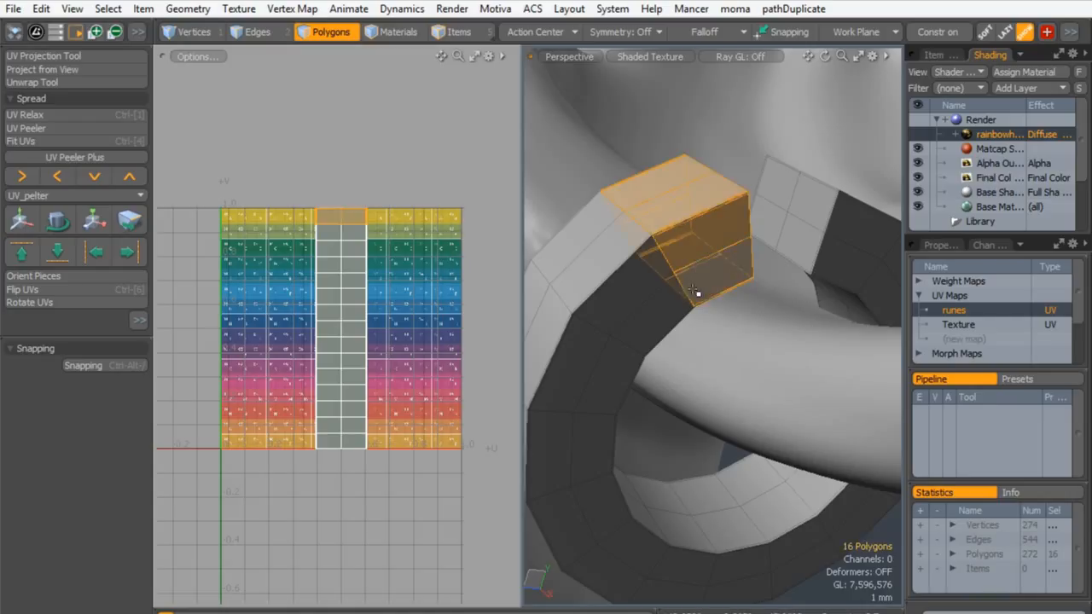
key(alt+c)
click(720, 243)
drag(75, 424, 64, 433)
text(1)
key(Return)
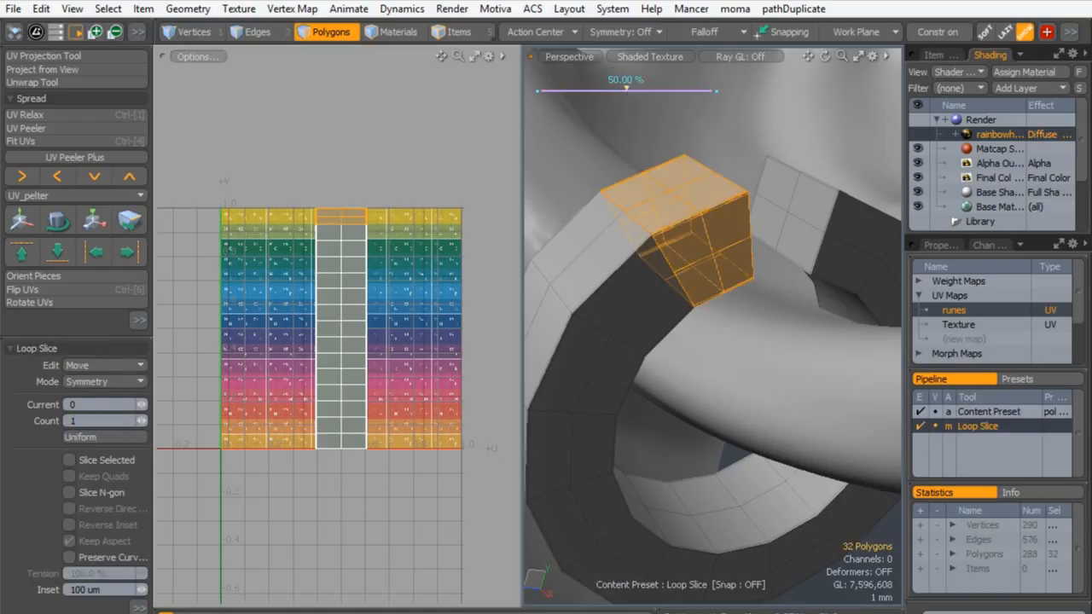
click(96, 381)
click(99, 356)
drag(626, 84, 543, 86)
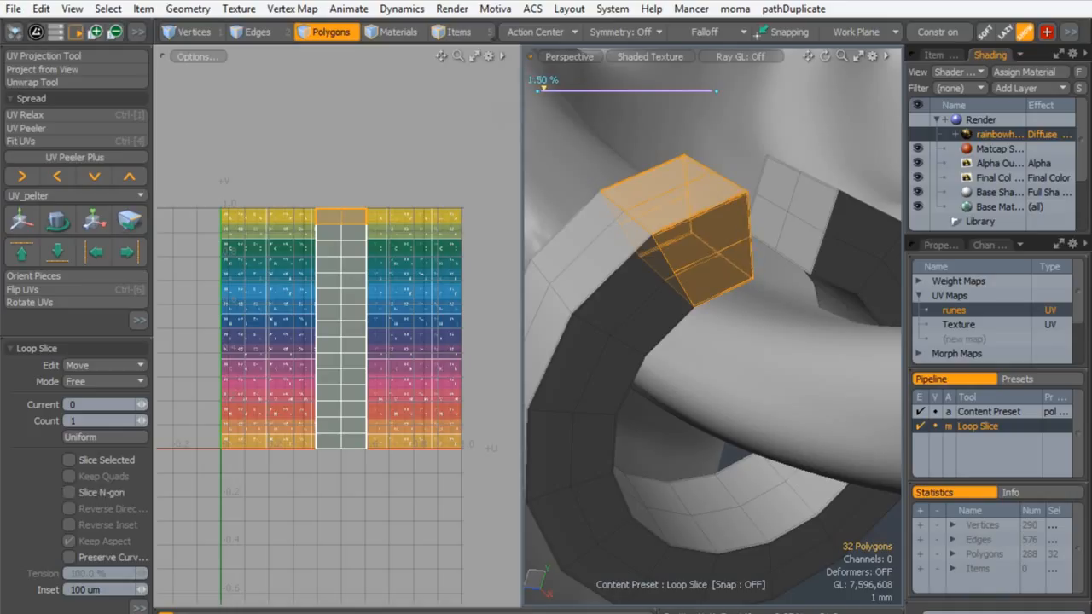
key(q)
- Select the polygon loop around the ring's other end segment and loop slice it once in Free mode at 98 %
drag(858, 234, 844, 258)
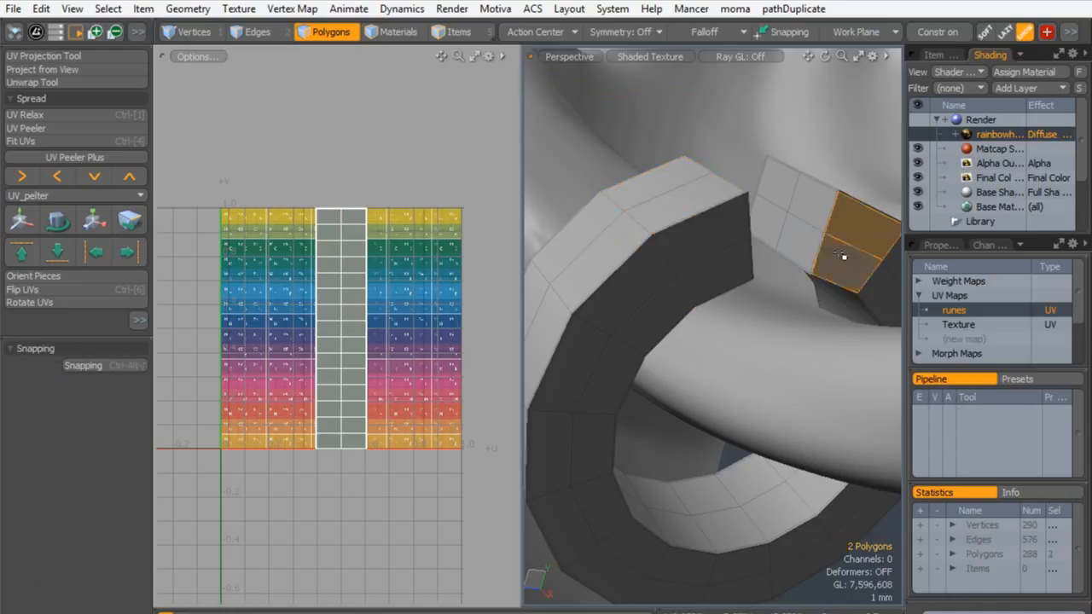
key(l)
key(alt+c)
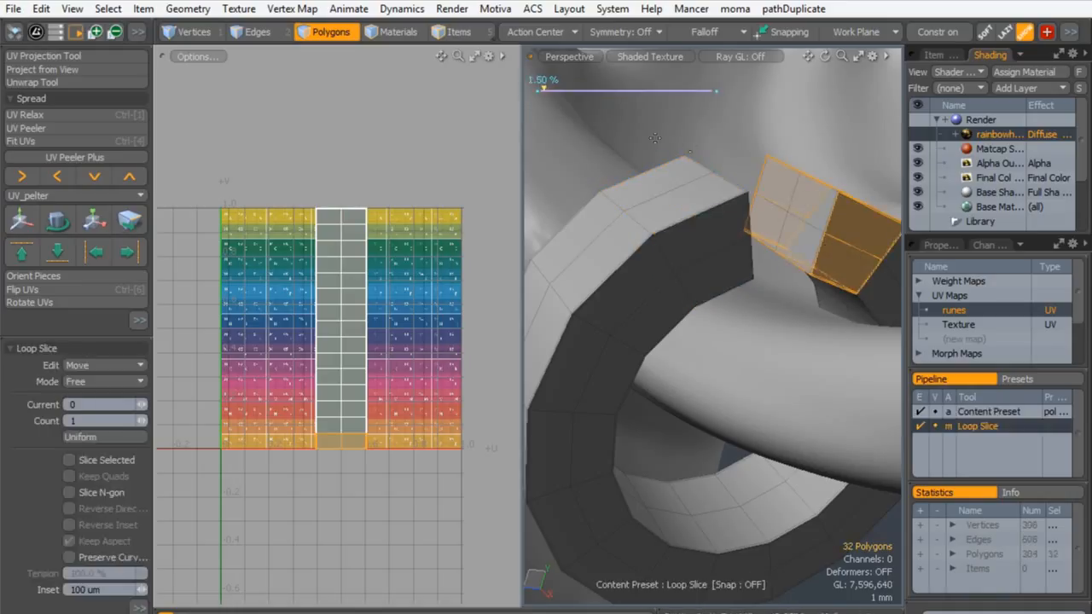
drag(544, 88, 709, 88)
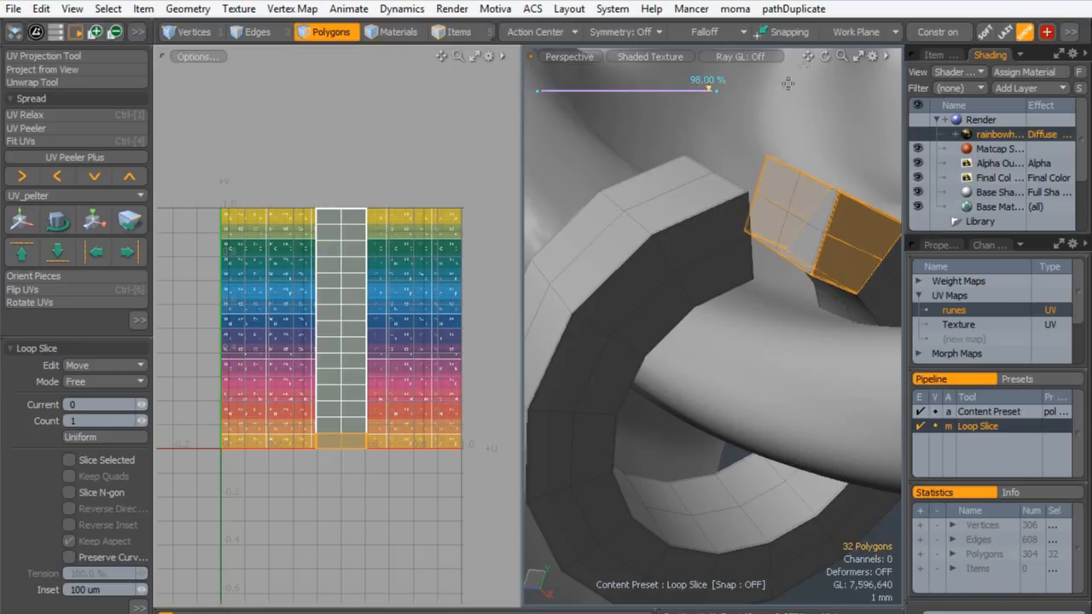
key(space)
click(858, 563)
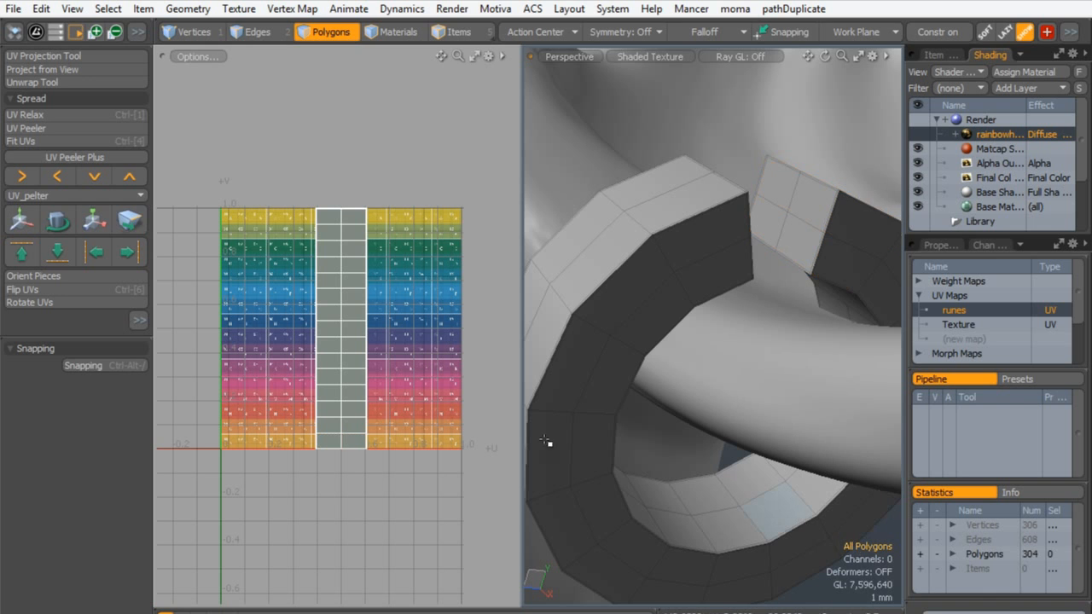
- Select all polygons of the ring and assign them a new material named "runes tmp"
alt+drag(581, 457, 690, 298)
key(Tab)
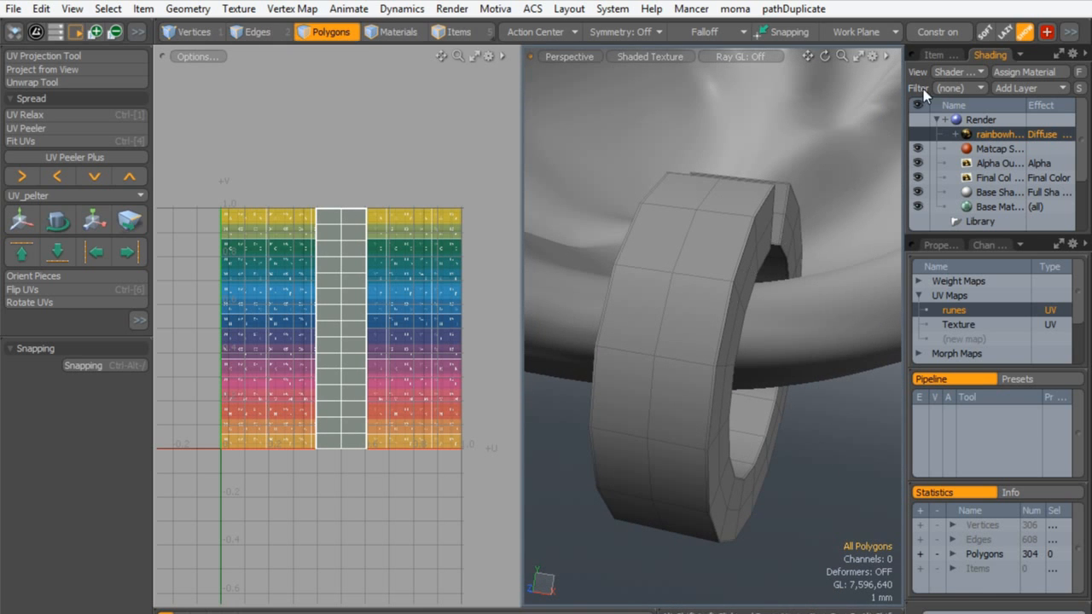
double_click(688, 275)
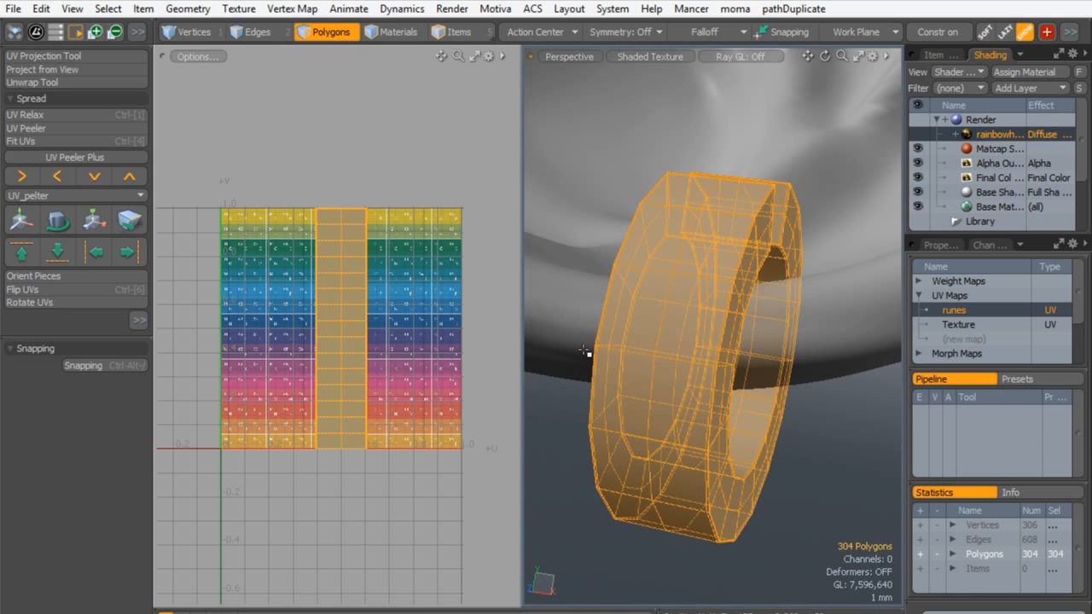
key(m)
text(runes tmp)
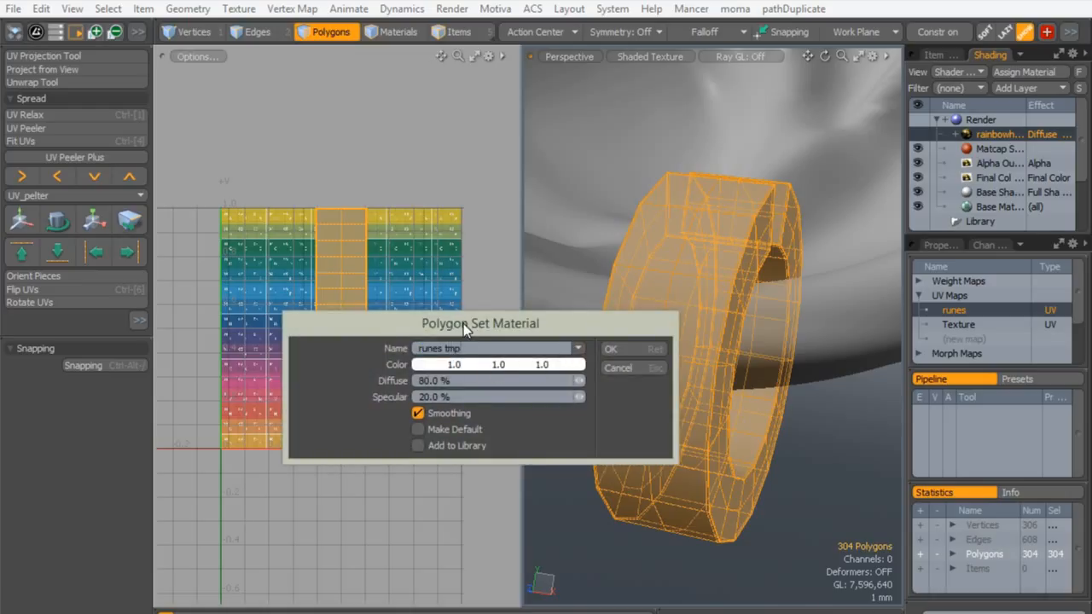
key(Return)
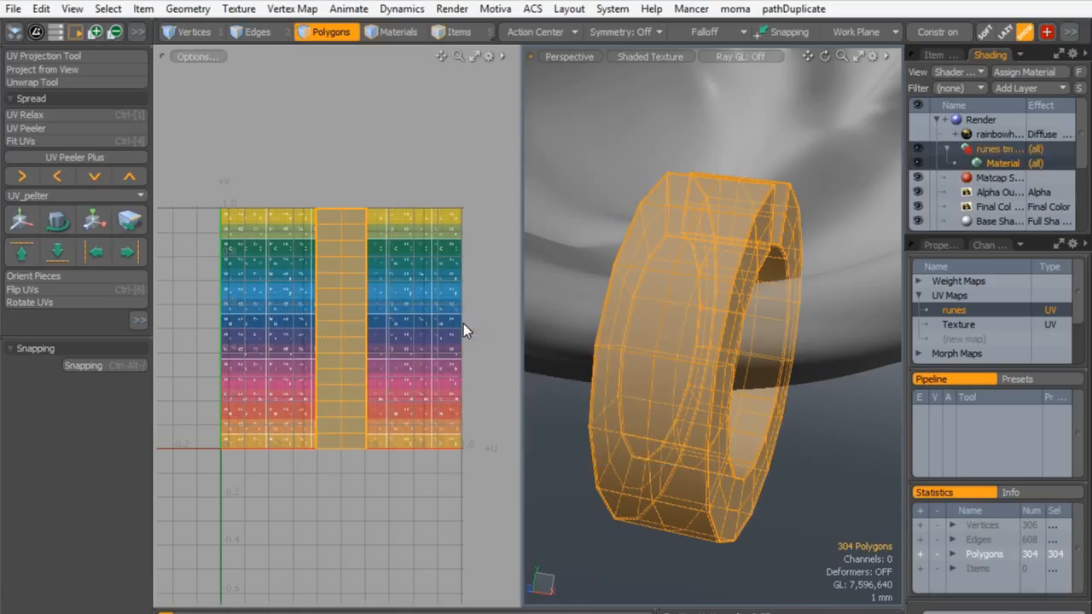
- Switch to the Paint and Sculpt layout and move the runes tmp material group directly above Base Material in the shader tree
click(944, 148)
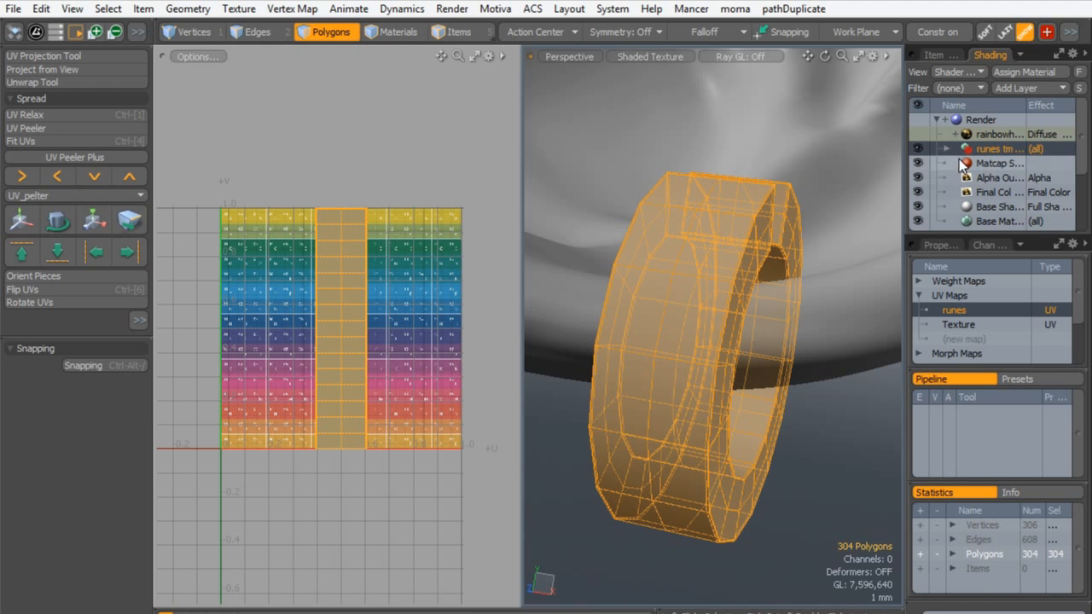
key(ctrl+Tab)
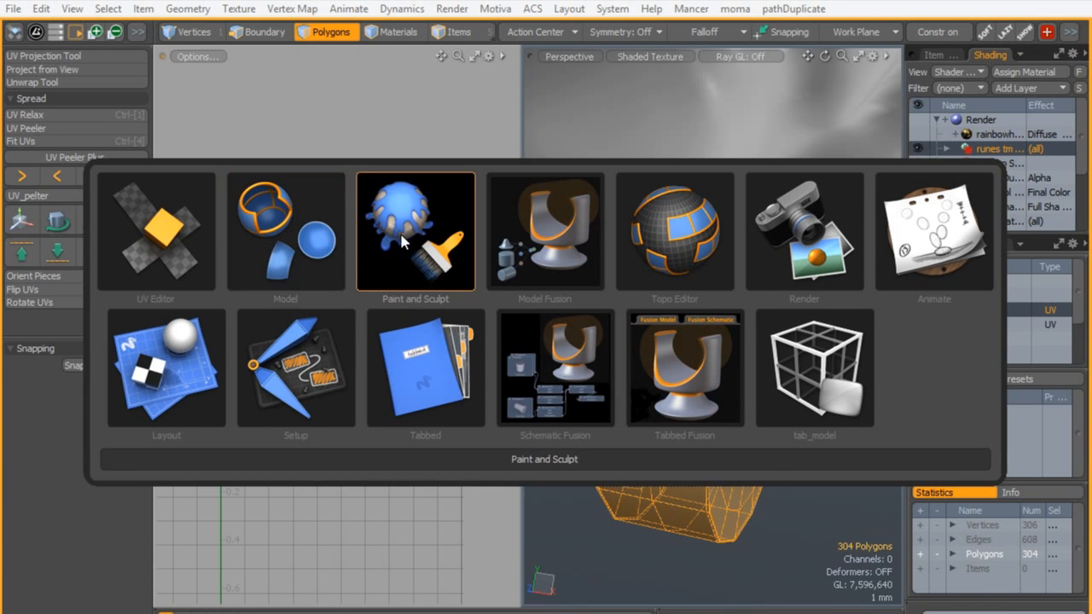
click(405, 215)
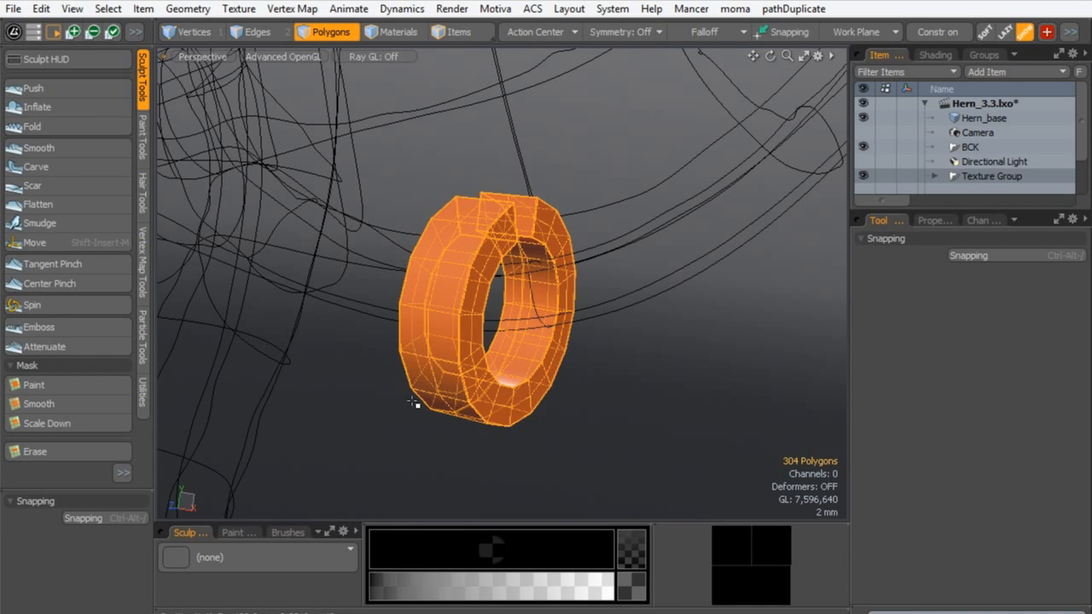
click(934, 55)
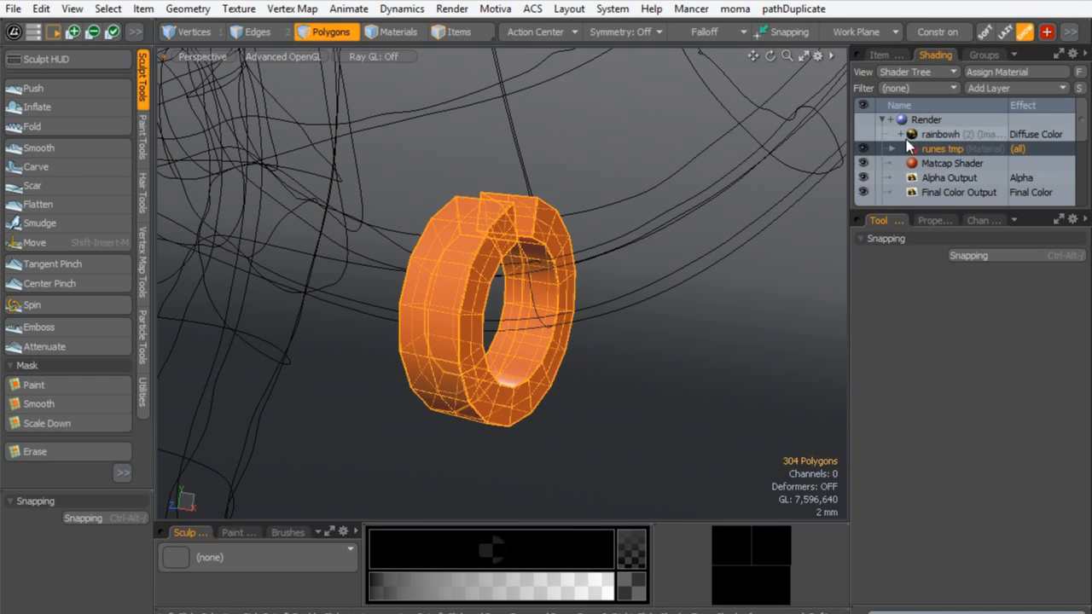
drag(928, 212, 907, 290)
click(914, 208)
drag(914, 215, 911, 214)
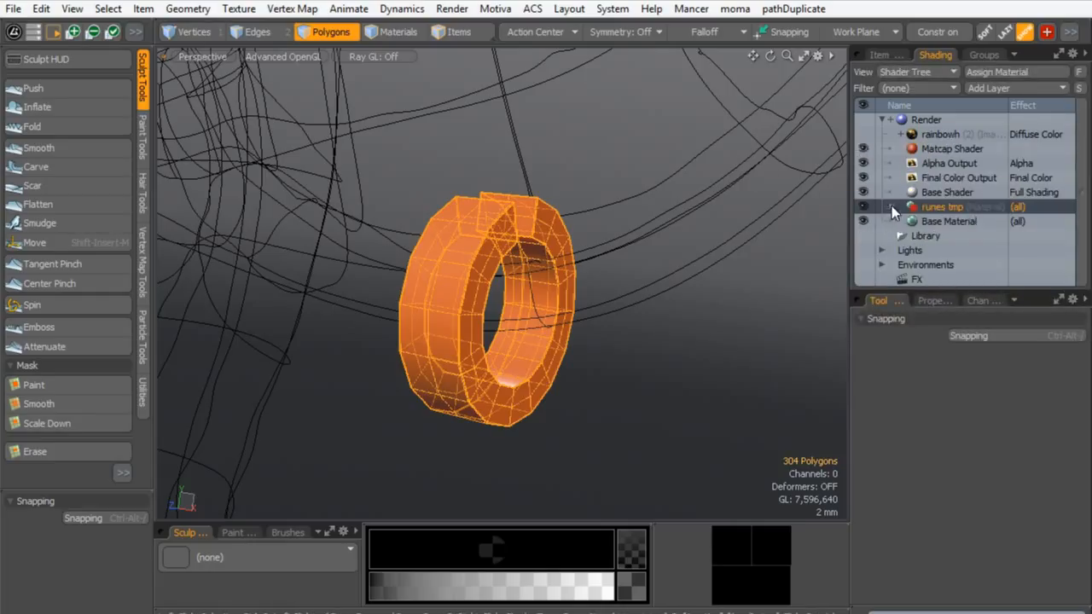
- Set the runes tmp material's bump amplitude to 1 mm and its displacement distance to 0.5 mm
click(891, 206)
click(926, 221)
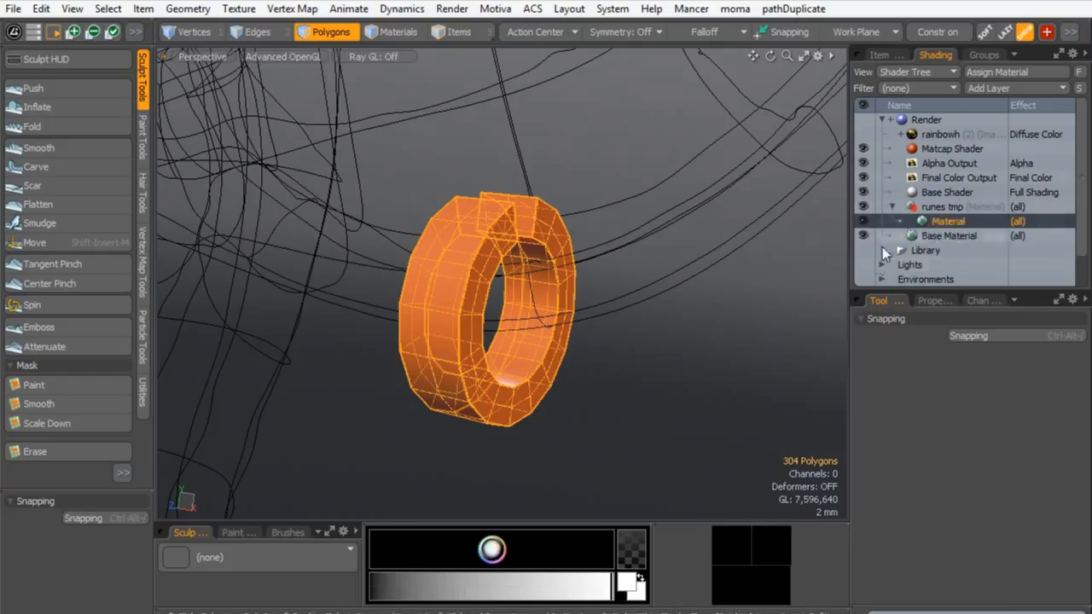
click(934, 302)
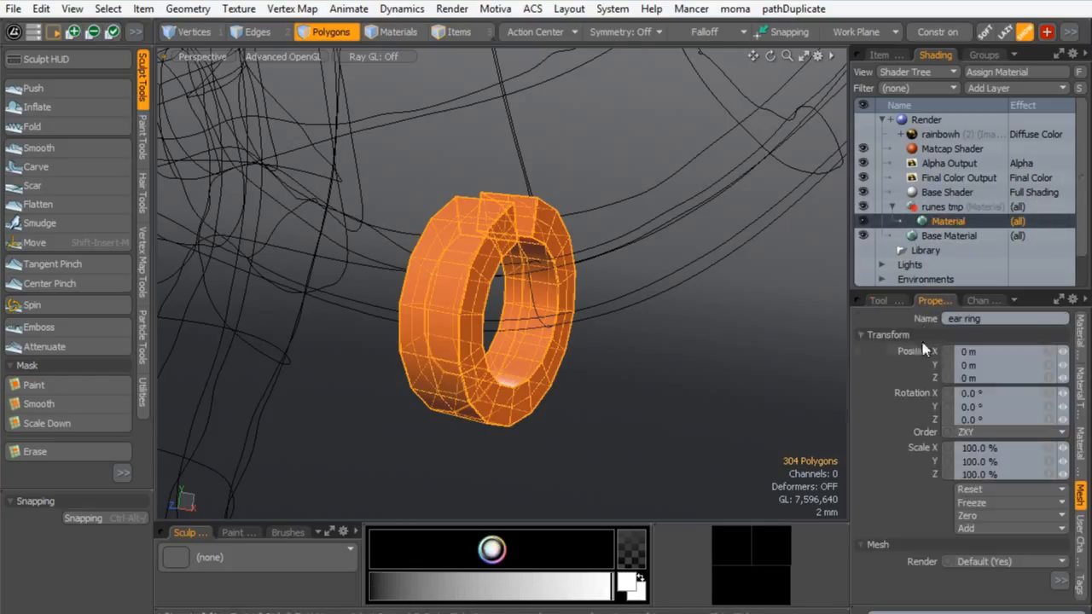
click(866, 337)
drag(885, 295, 883, 237)
click(859, 301)
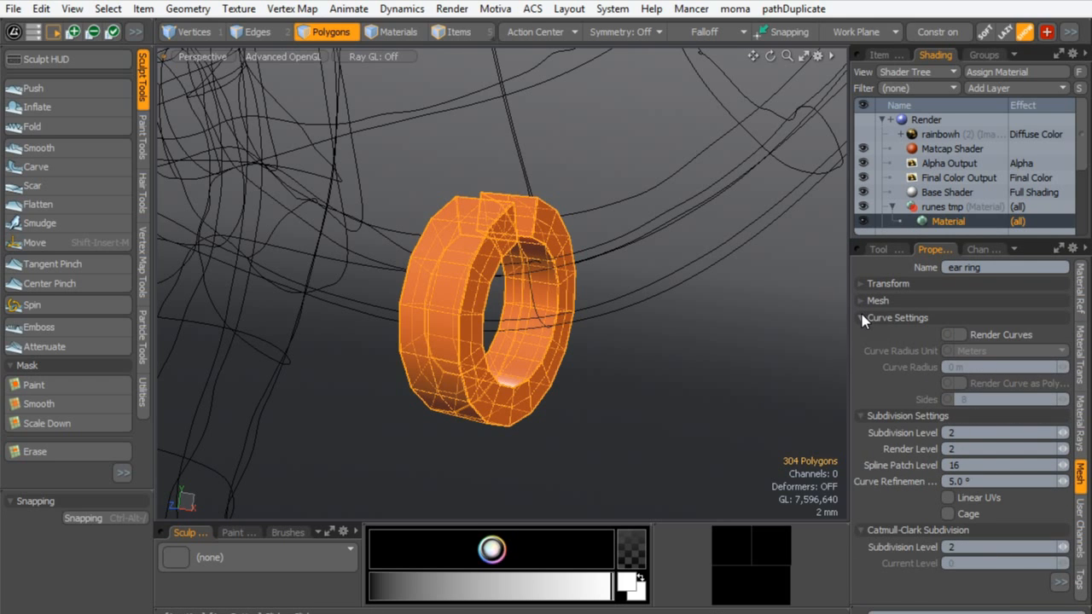
click(861, 316)
click(1079, 372)
click(1079, 286)
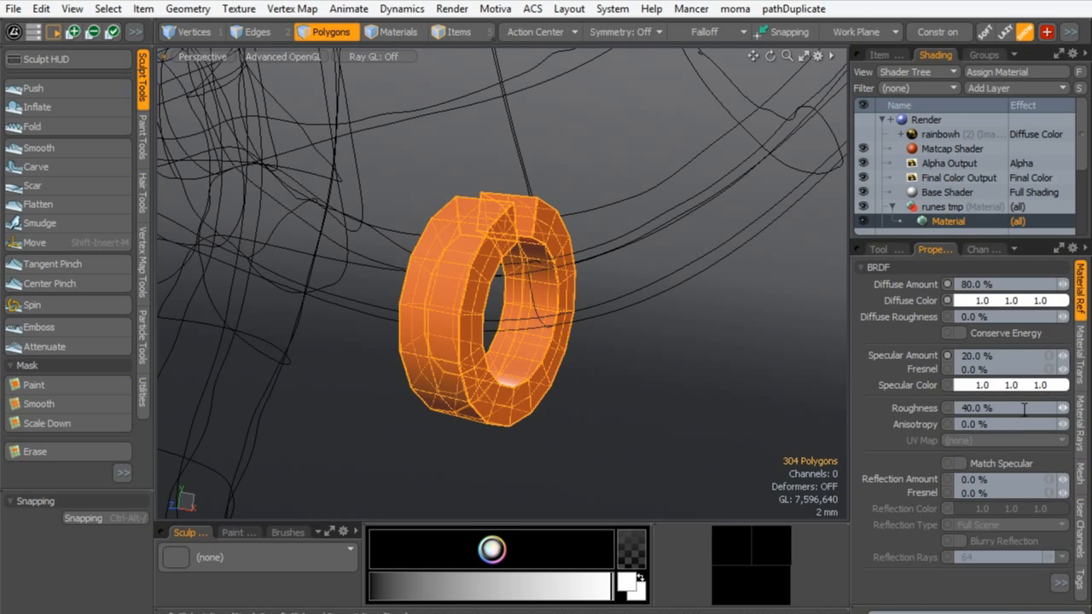
click(866, 267)
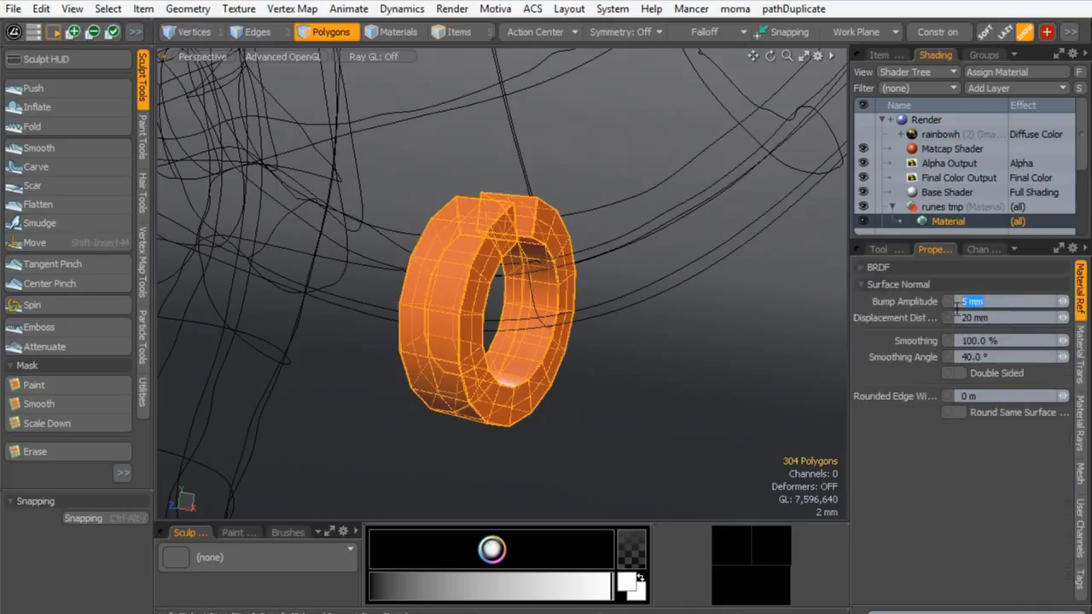
key(Return)
key(Tab)
text(0,5mm)
key(Return)
- Bring runes.png from the image browser into the runes tmp material group as a layer above its material, and deselect the ring's polygons
key(alt+Tab)
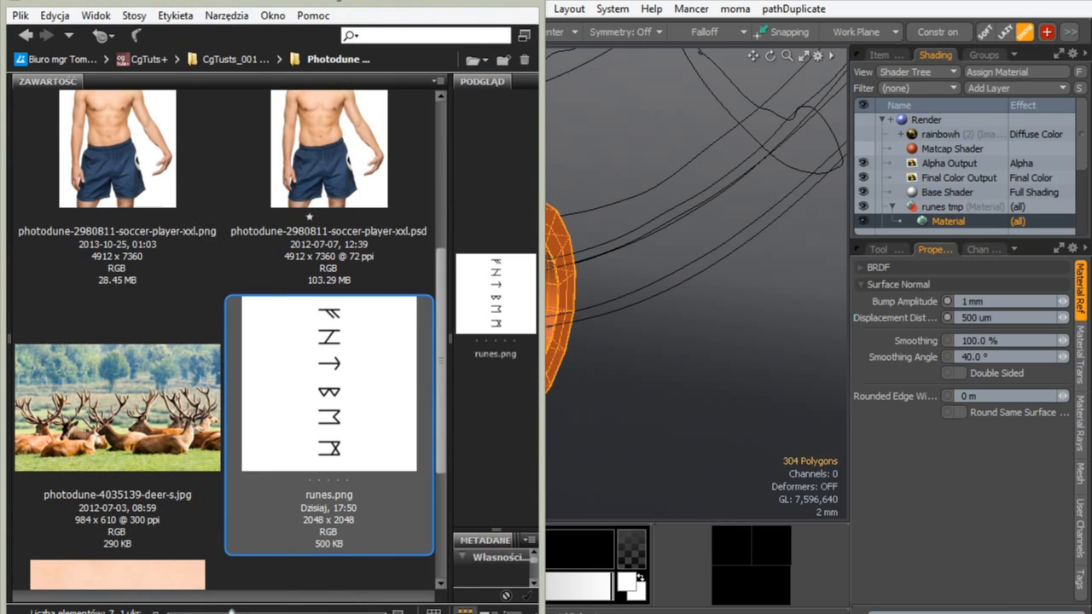
drag(314, 390, 917, 136)
click(464, 1)
click(371, 359)
scroll(429, 311, up, 2)
alt+drag(458, 302, 487, 264)
scroll(524, 295, up, 2)
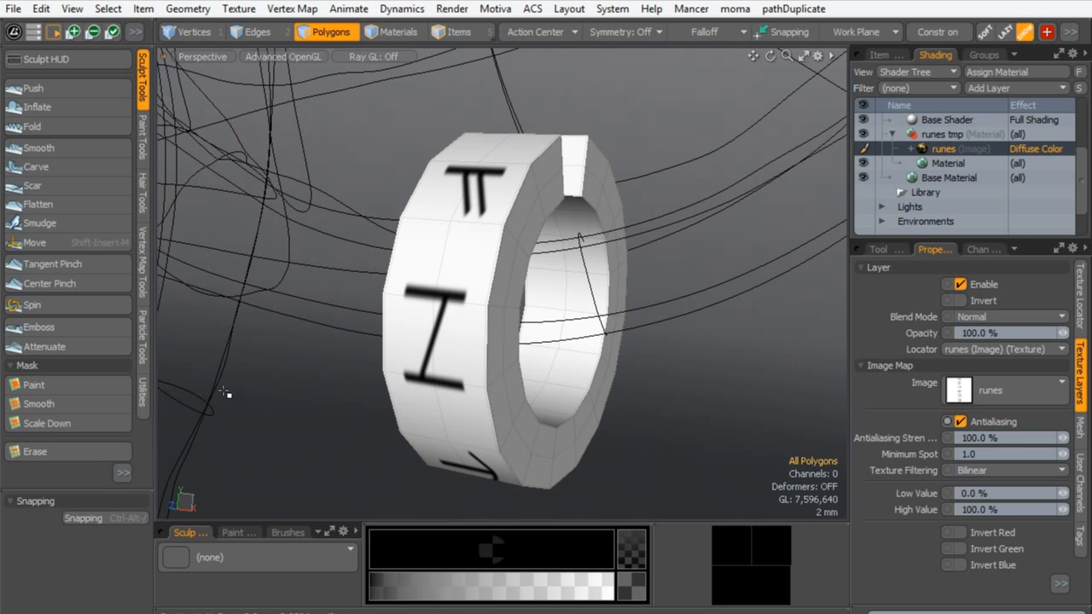
- Enable Multiresolution on the ear ring mesh and set its Catmull-Clark subdivision level and current level to 5
click(882, 55)
click(959, 192)
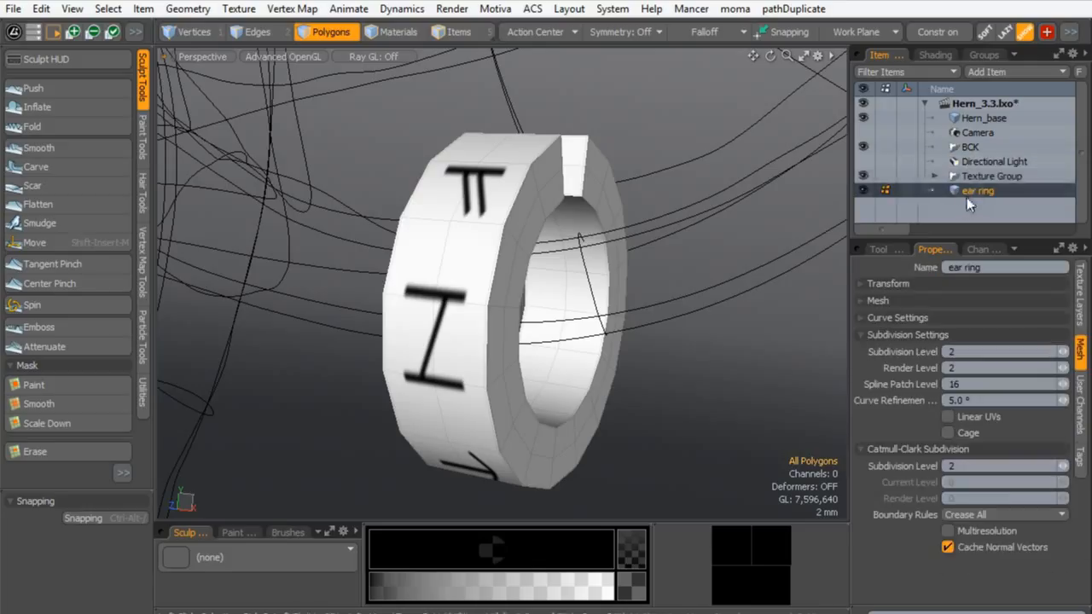
click(861, 334)
click(947, 433)
click(691, 387)
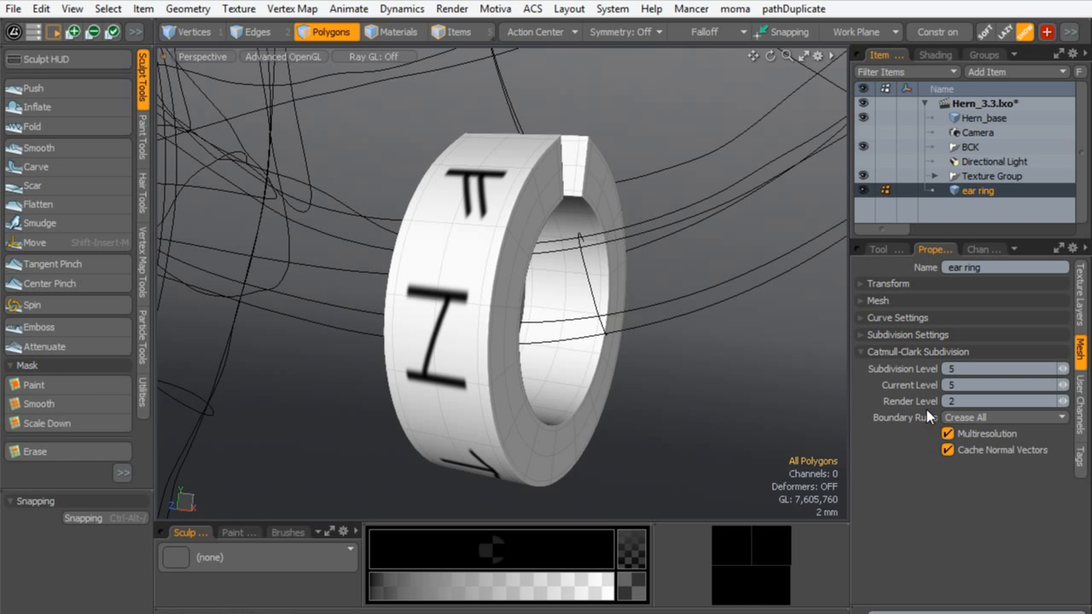
alt+drag(470, 292, 544, 214)
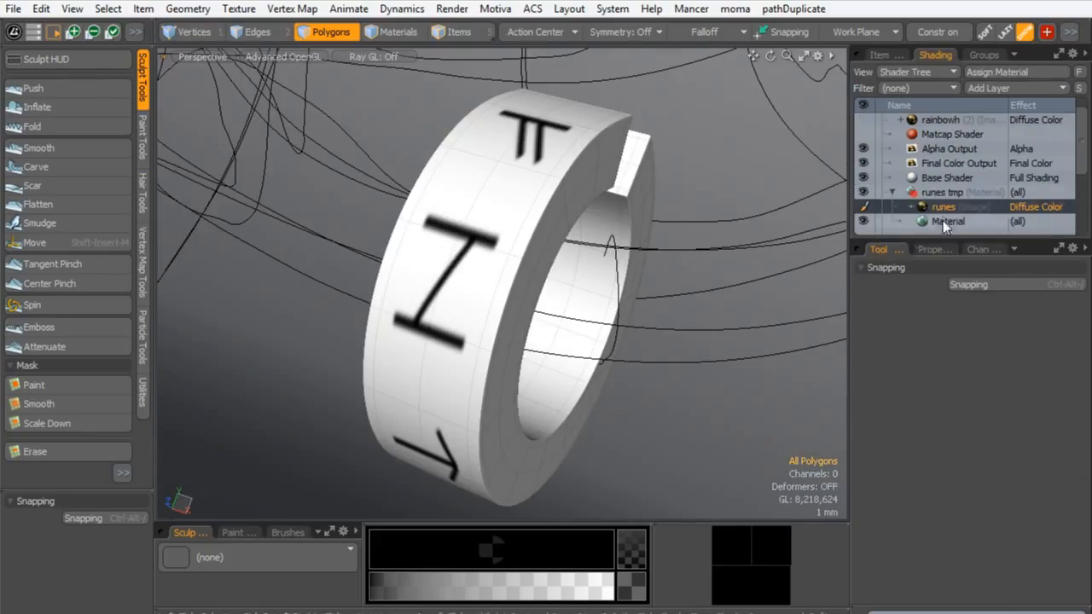
- Review the bump and displacement distance settings of the runes tmp material
click(943, 220)
click(932, 249)
click(866, 360)
click(865, 301)
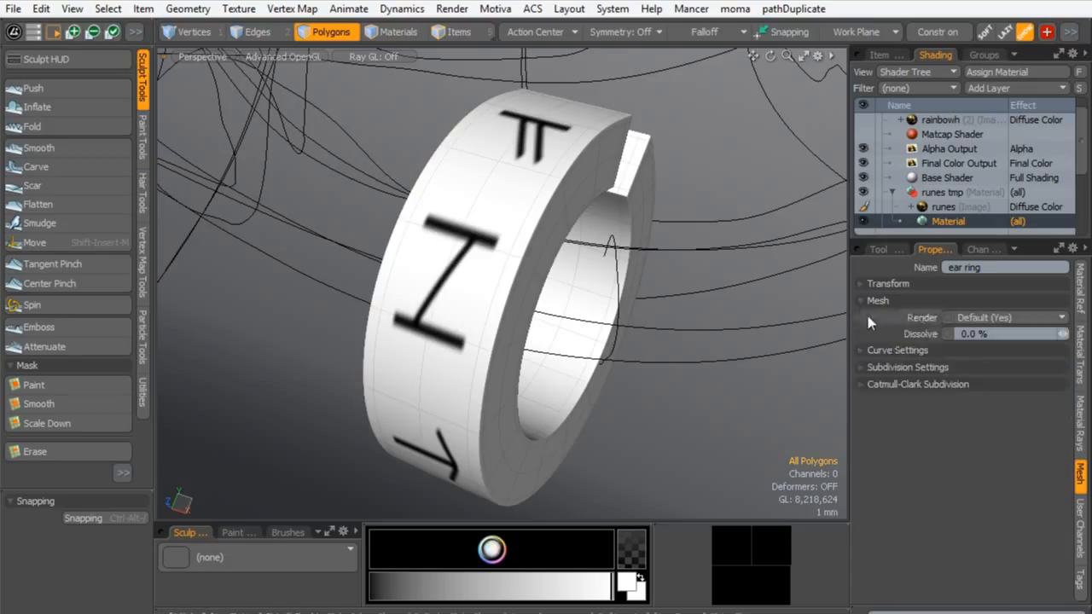
click(894, 284)
click(1081, 420)
click(1078, 343)
click(861, 267)
click(861, 284)
click(861, 301)
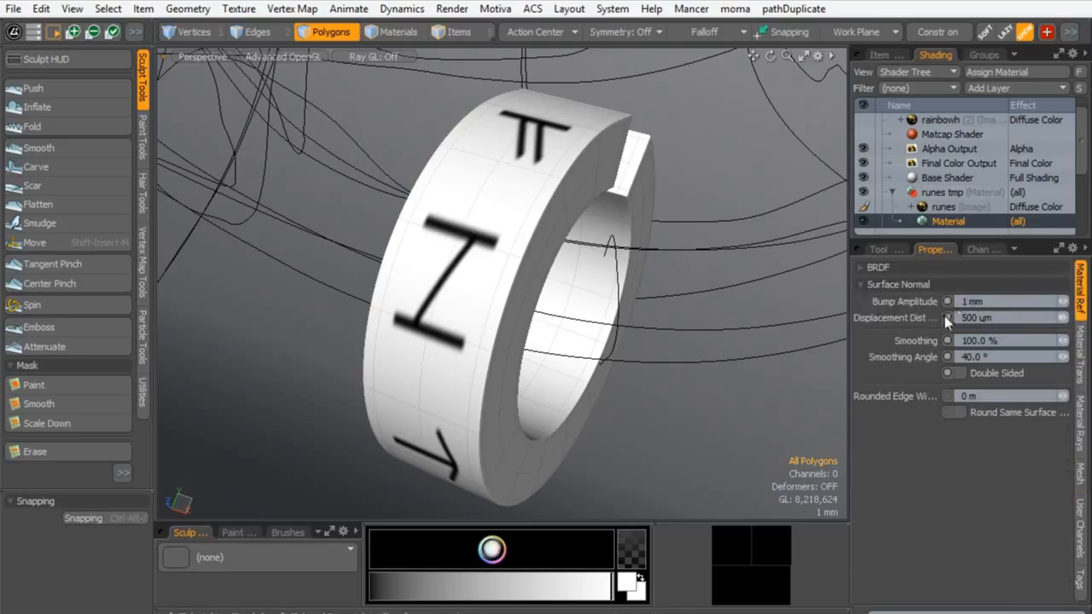
- Set the runes image's low value to -50 % and high value to 0 %, and change its effect to Displacement
click(1024, 209)
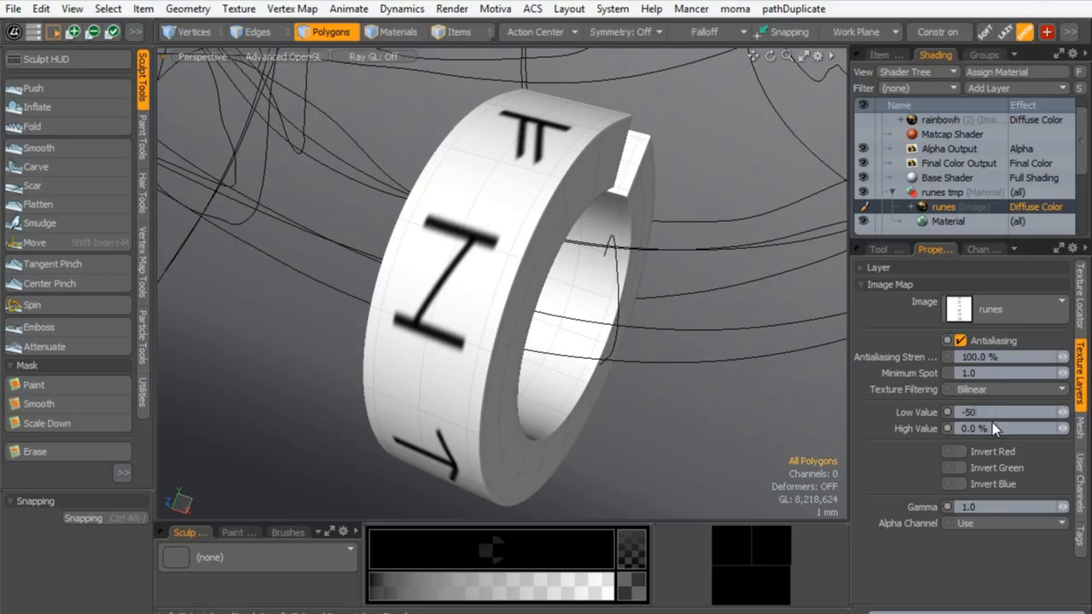
click(1015, 207)
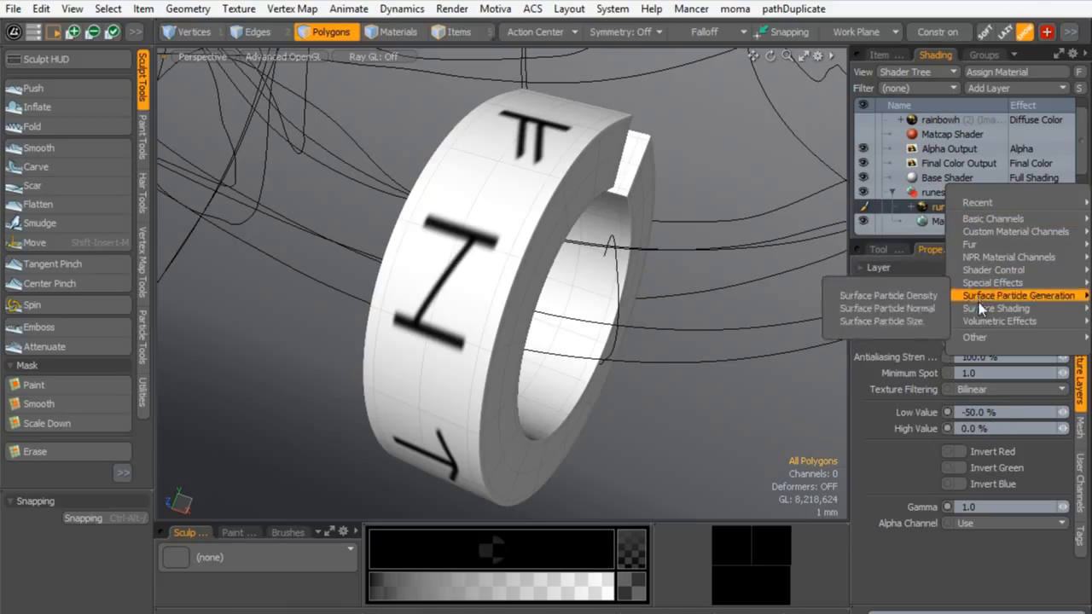
mouse_move(994, 308)
click(872, 320)
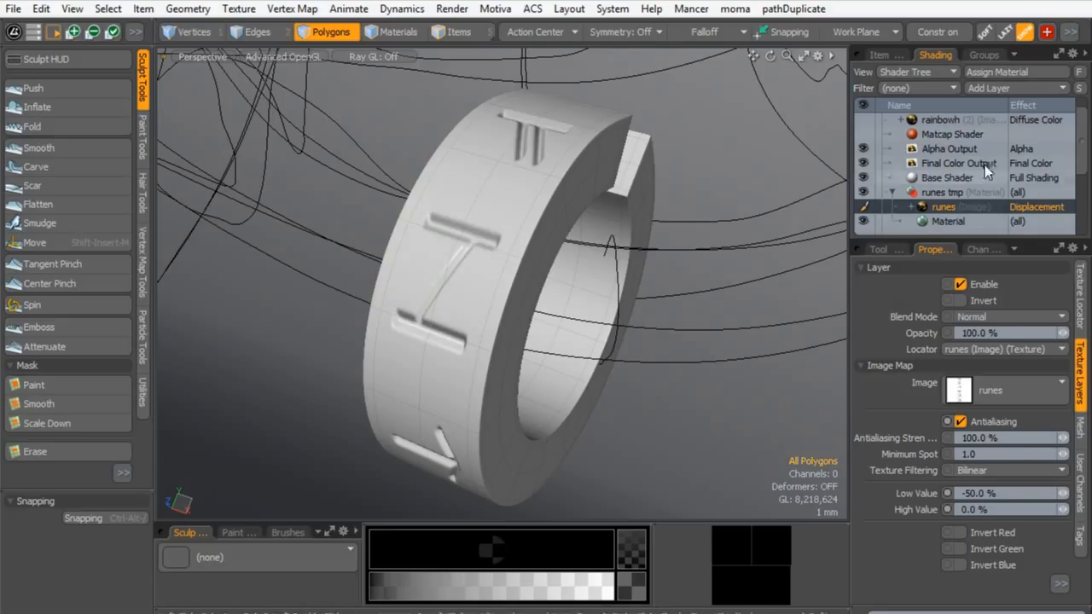
- Reduce the engraving depth by setting the runes image's low value to -20 %
click(1079, 309)
click(1079, 371)
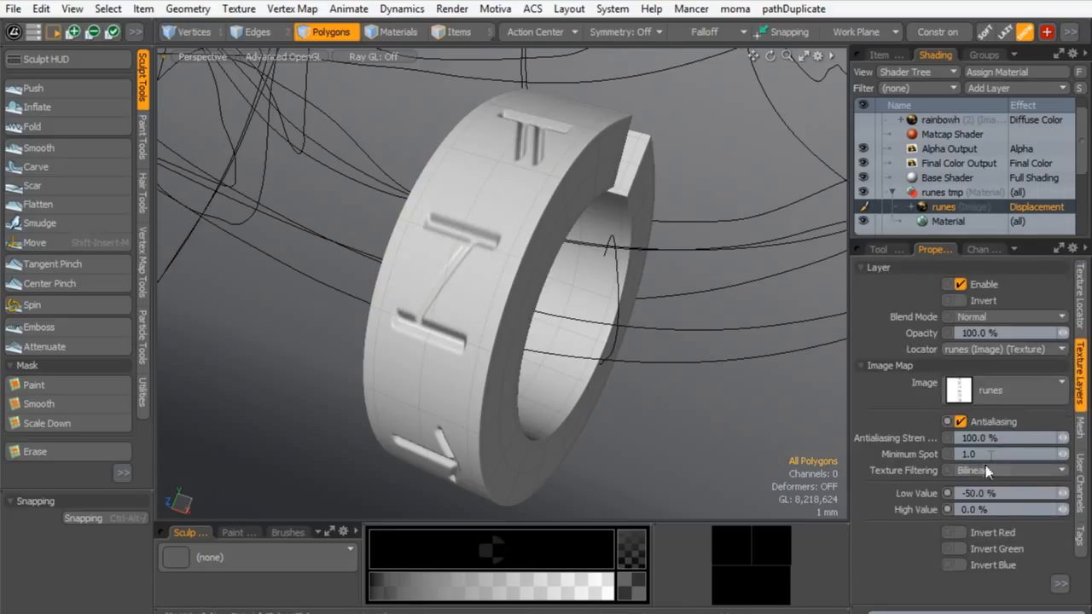
text(-20)
key(Return)
alt+drag(512, 256, 452, 480)
- Check the ear ring's Catmull-Clark settings and convert its displacement to a multiresolution mesh at subdivision level 5
click(878, 55)
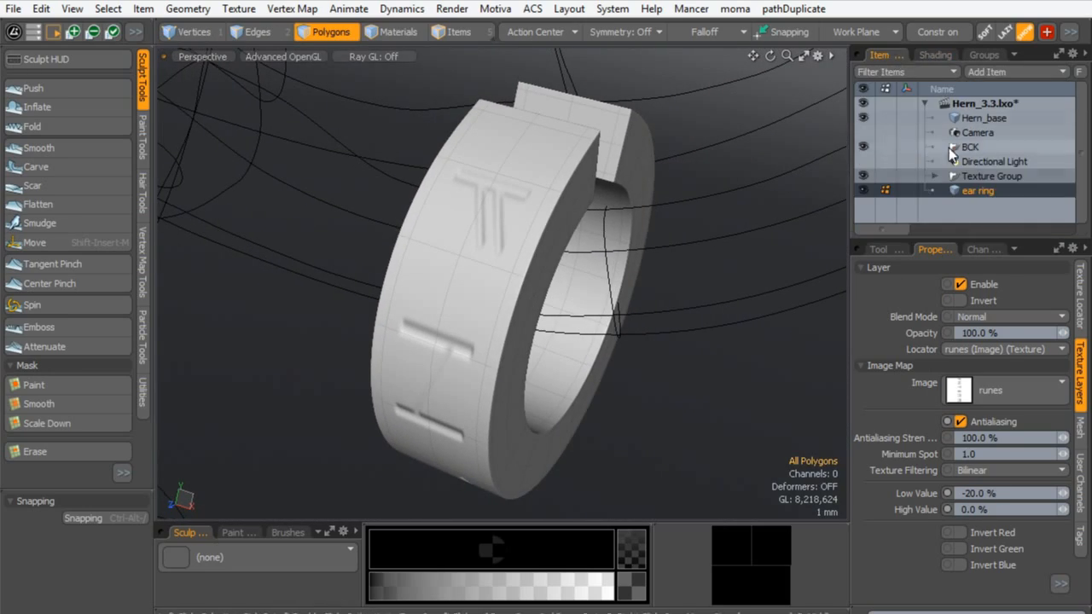
click(881, 268)
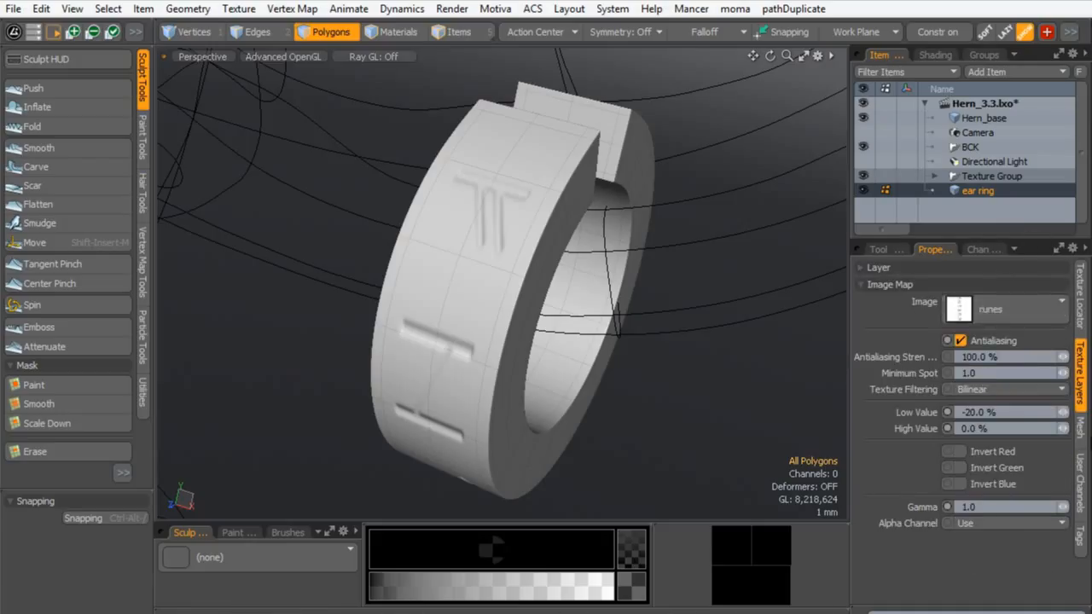
click(1079, 427)
click(861, 283)
click(860, 300)
click(862, 352)
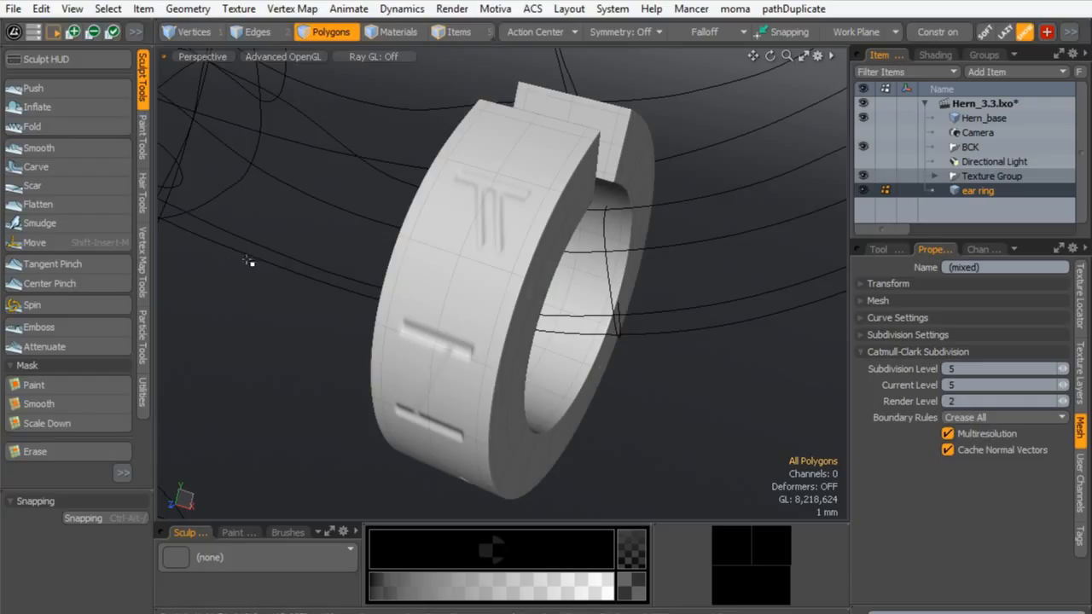
click(144, 400)
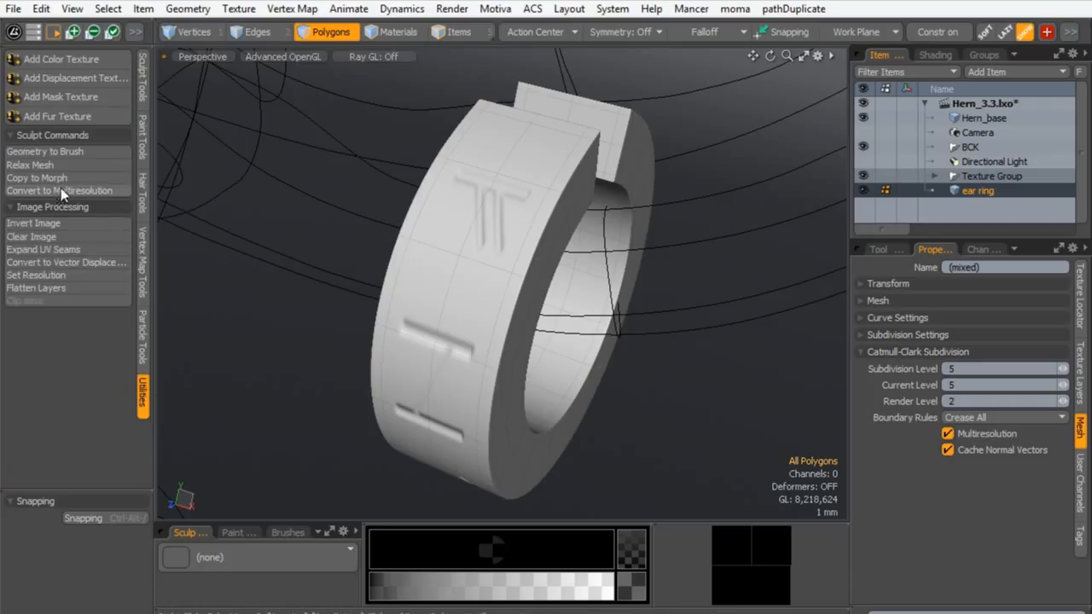
click(114, 190)
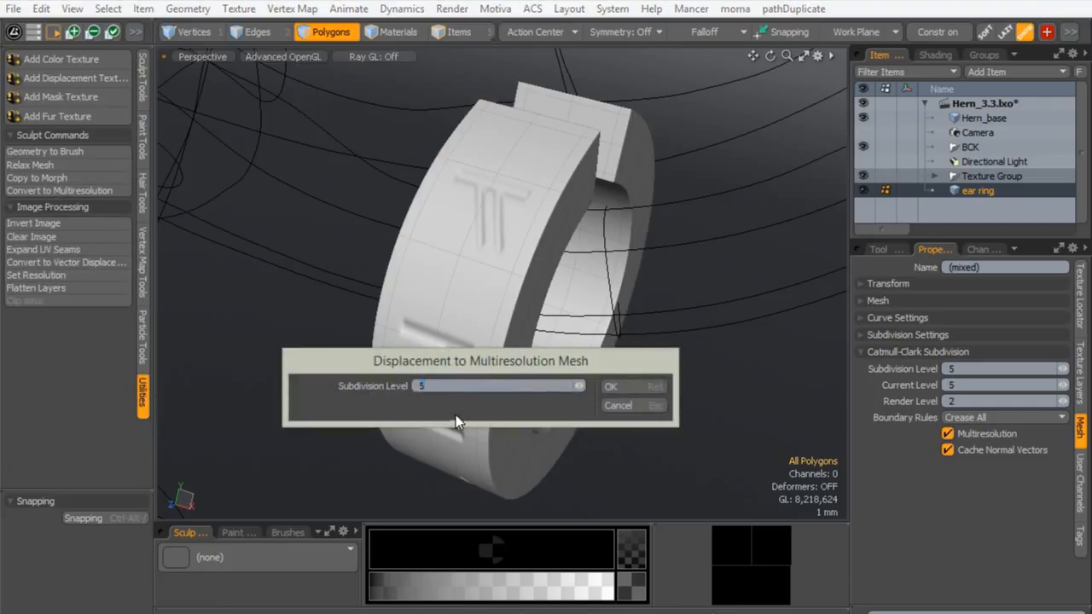
click(611, 387)
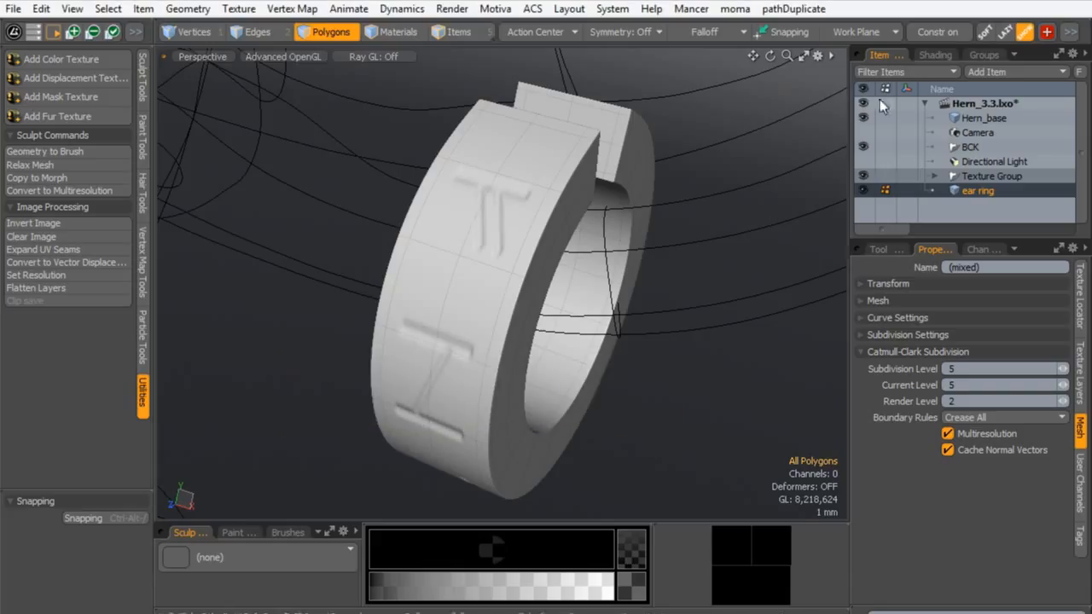
- Delete the runes tmp material with its runes image from the shader tree and enable the Matcap Shader
click(931, 54)
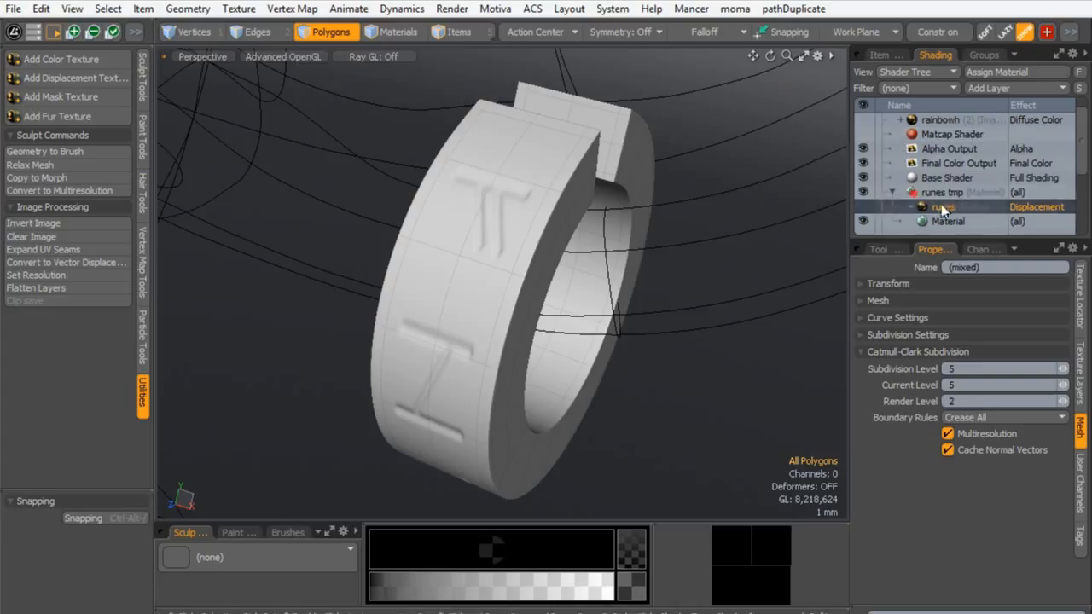
right_click(933, 192)
click(891, 245)
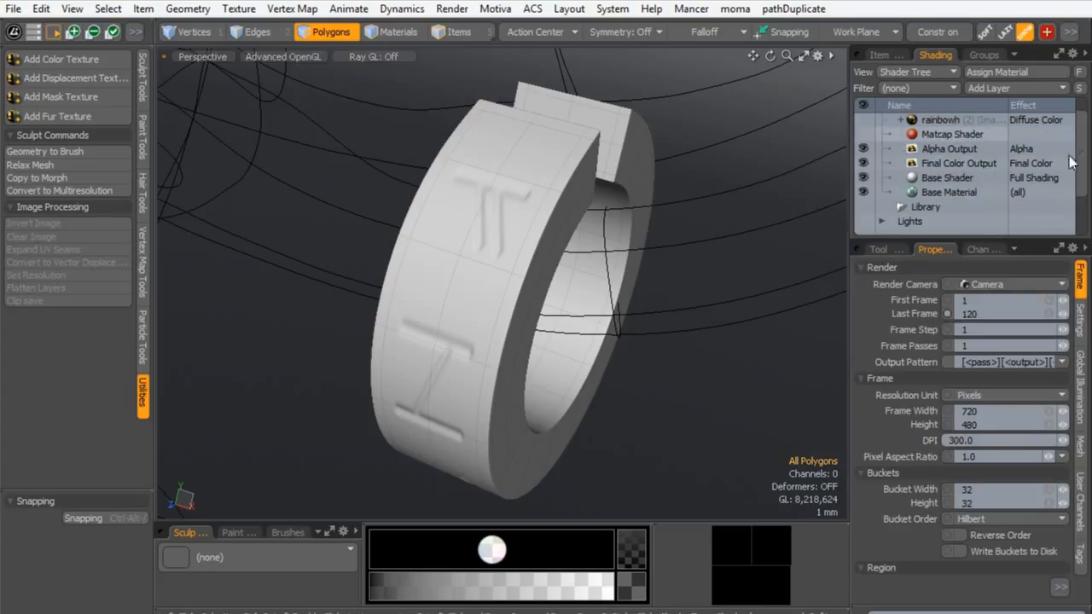
scroll(877, 122, up, 1)
click(863, 150)
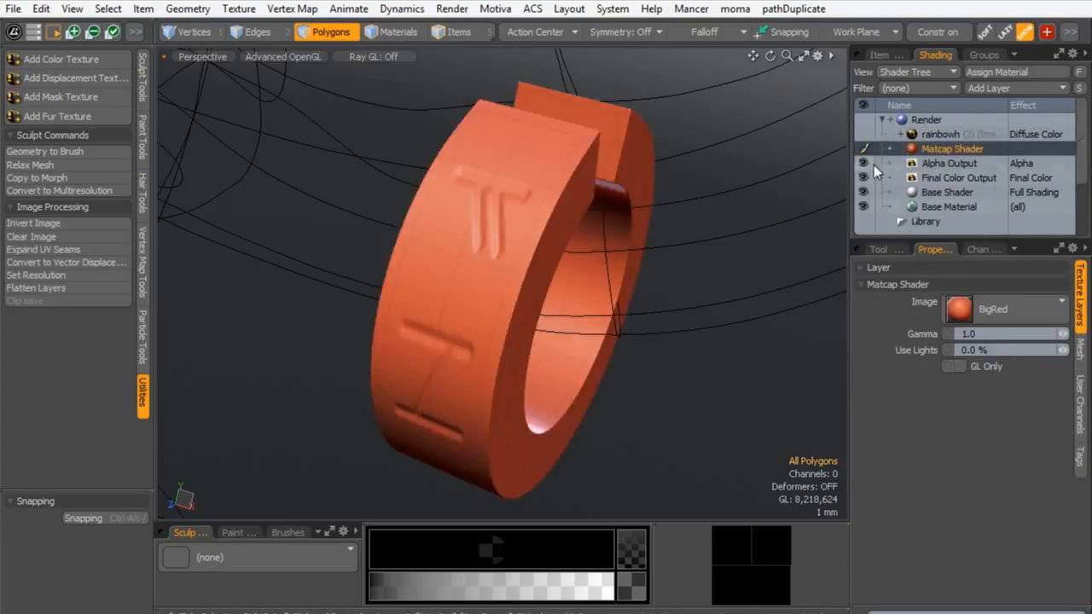
- Sharpen the crossbar and upper leg edges of the T-shaped rune on the ear ring with the Center Pinch brush
scroll(455, 303, up, 3)
mouse_move(456, 303)
alt+mouse_down()
mouse_move(429, 267)
mouse_move(411, 319)
mouse_move(601, 382)
mouse_move(394, 139)
mouse_move(316, 127)
mouse_move(418, 246)
mouse_move(390, 278)
mouse_move(486, 223)
mouse_move(517, 255)
mouse_move(478, 223)
alt+mouse_up()
scroll(517, 256, up, 3)
click(143, 77)
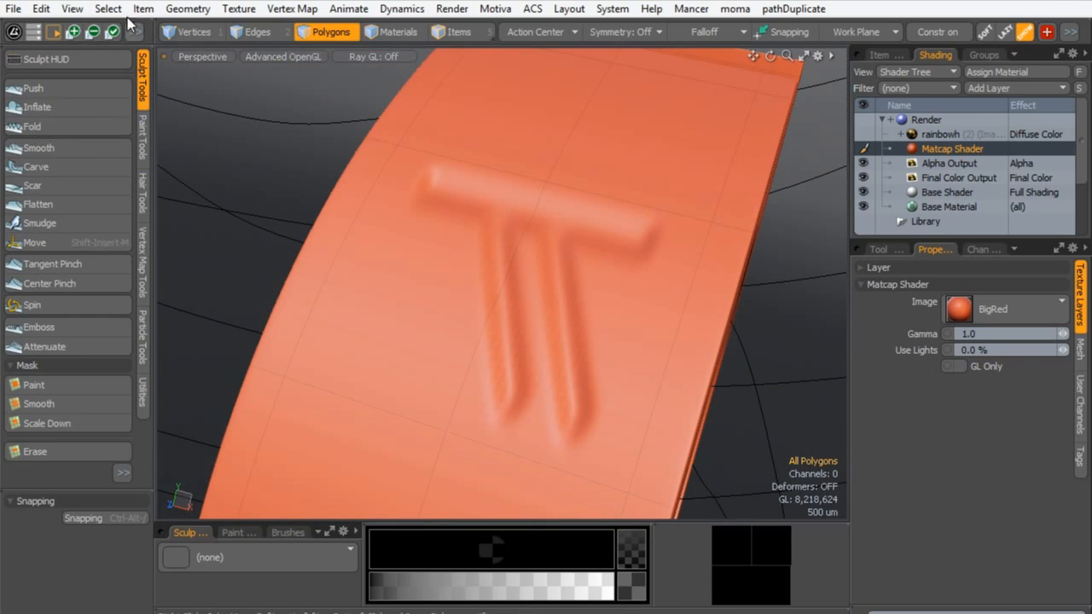
click(66, 263)
click(87, 283)
alt+drag(546, 256, 487, 331)
scroll(557, 324, up, 2)
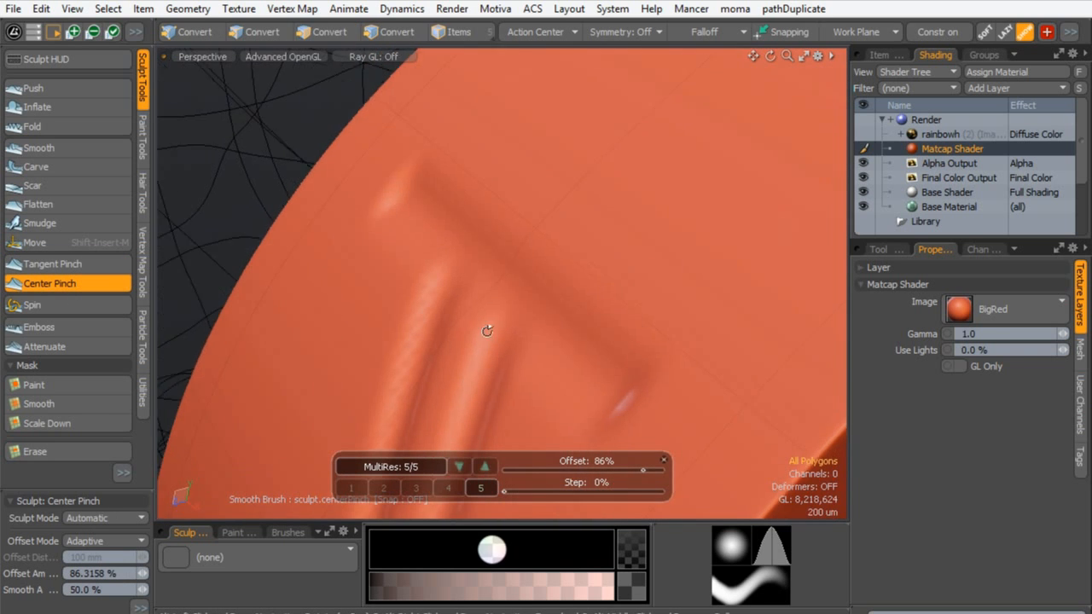
mouse_move(611, 308)
alt+mouse_down()
mouse_move(481, 273)
mouse_move(366, 183)
mouse_move(349, 238)
alt+mouse_up()
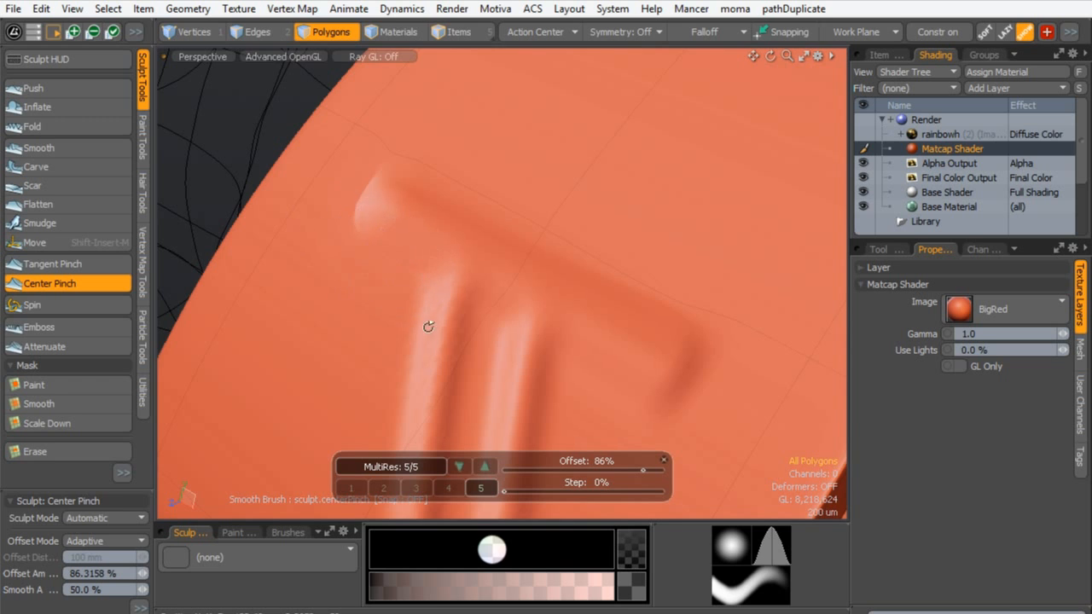
alt+drag(428, 327, 668, 348)
alt+drag(567, 323, 588, 415)
mouse_move(553, 350)
alt+mouse_down()
mouse_move(567, 337)
mouse_move(446, 303)
alt+mouse_up()
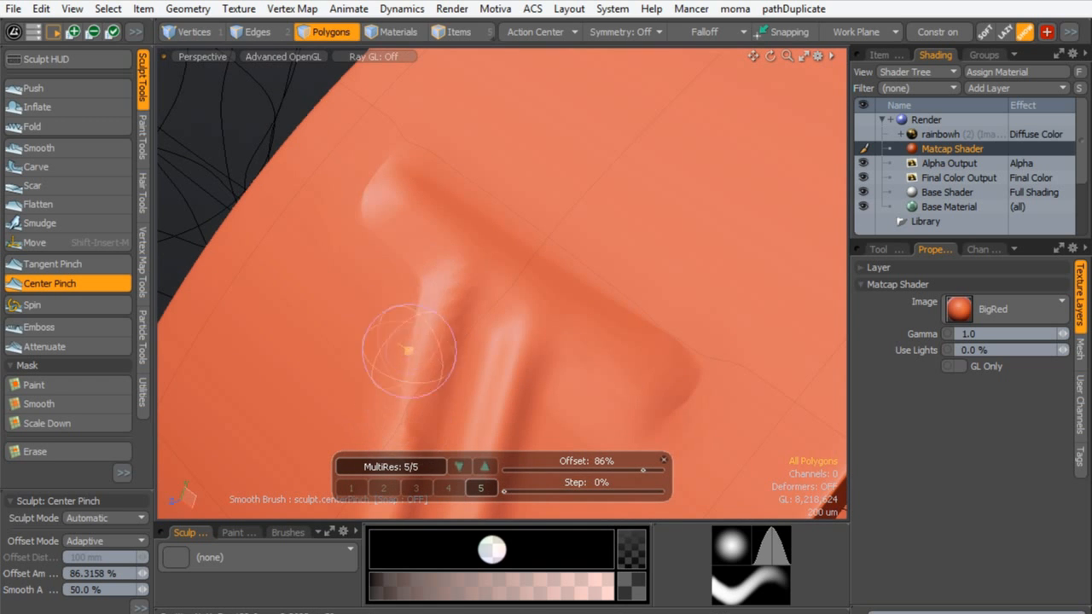
- Pinch the groove edges along the T-shaped rune's two legs down to their pointed ends
mouse_move(405, 211)
alt+mouse_down()
mouse_move(409, 295)
mouse_move(490, 276)
alt+mouse_up()
scroll(506, 371, up, 3)
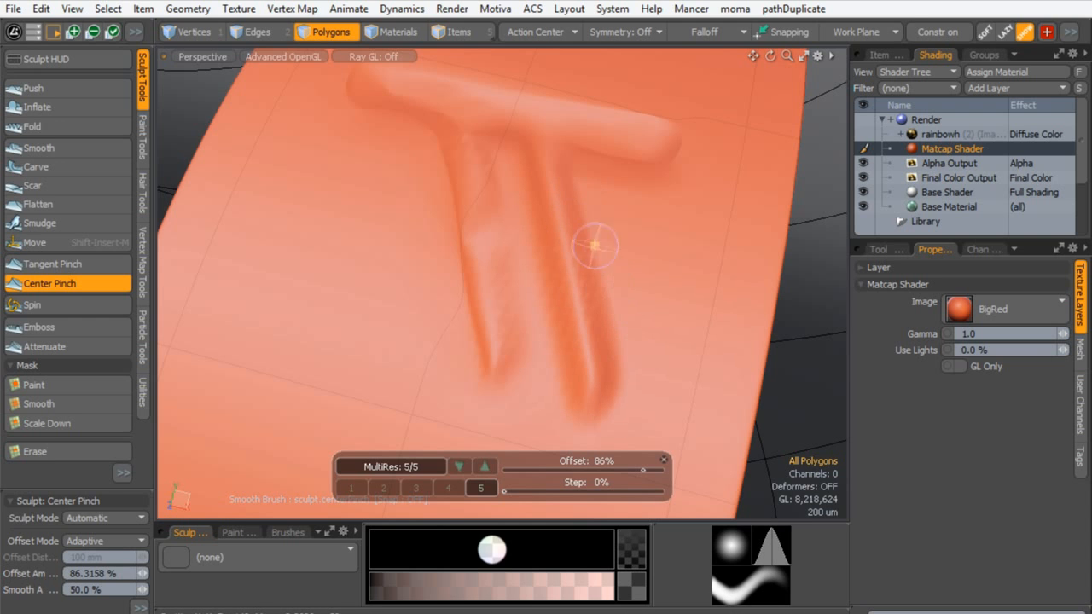
alt+drag(566, 207, 580, 261)
alt+drag(648, 385, 674, 333)
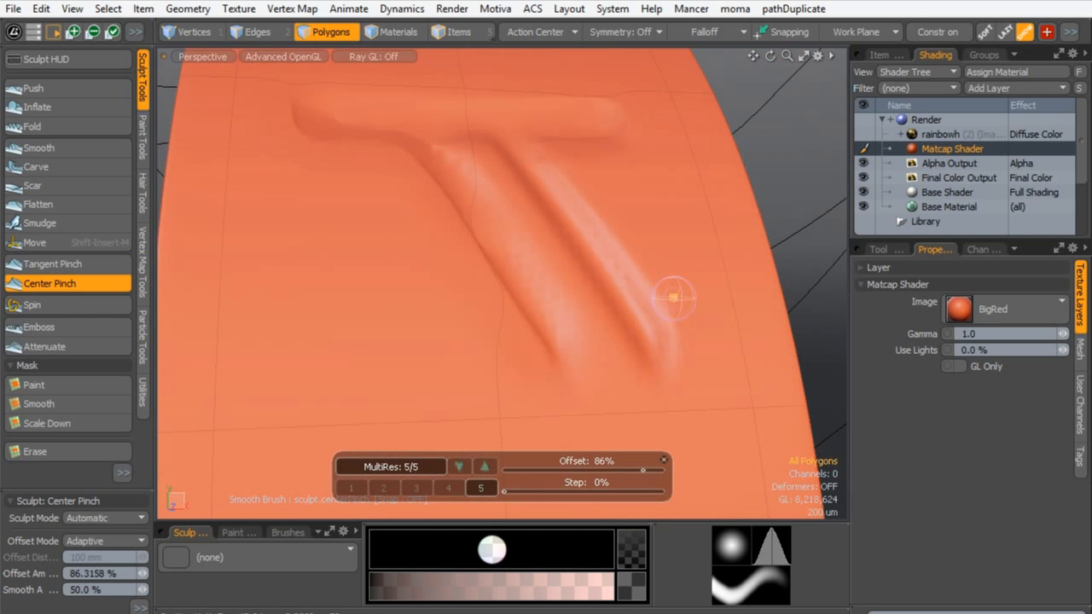
mouse_move(532, 206)
alt+mouse_down()
mouse_move(459, 181)
mouse_move(457, 196)
alt+mouse_up()
alt+drag(531, 292, 525, 144)
- Sharpen the two crossbars and connecting stem of the neighbouring rune with Center Pinch
mouse_move(316, 237)
alt+mouse_down()
mouse_move(451, 256)
mouse_move(478, 193)
mouse_move(497, 348)
mouse_move(542, 250)
alt+mouse_up()
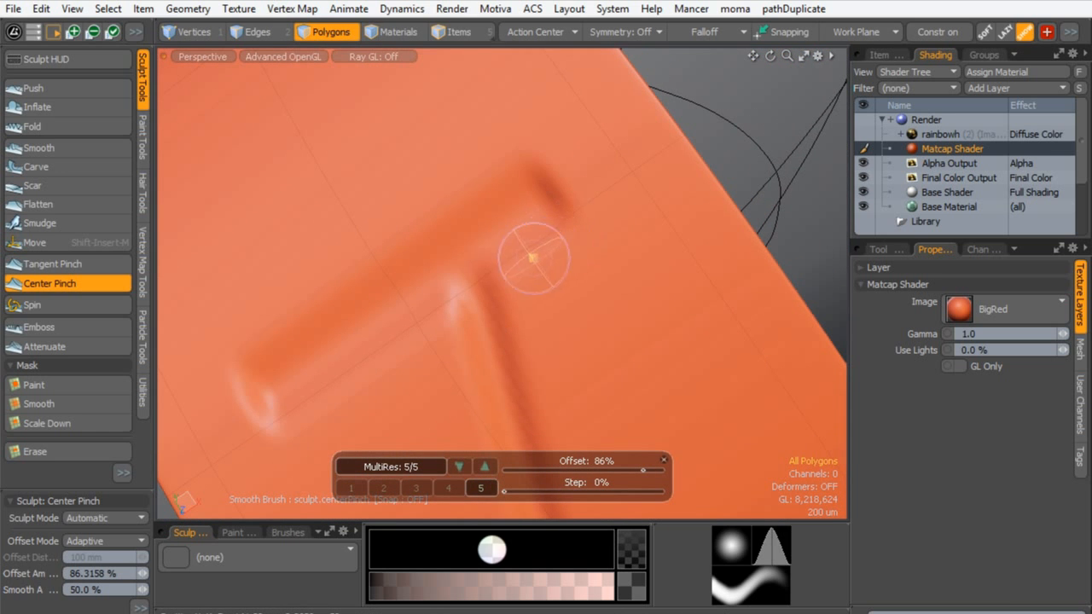
mouse_move(235, 388)
alt+mouse_down()
mouse_move(419, 227)
mouse_move(436, 273)
mouse_move(446, 253)
mouse_move(430, 254)
alt+mouse_up()
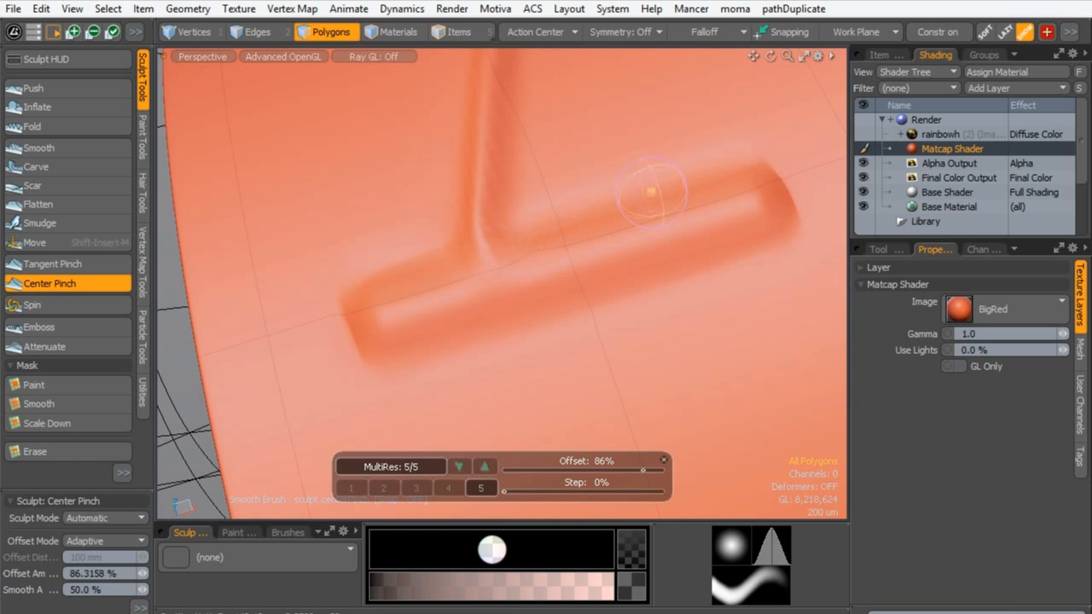
alt+drag(502, 188, 529, 308)
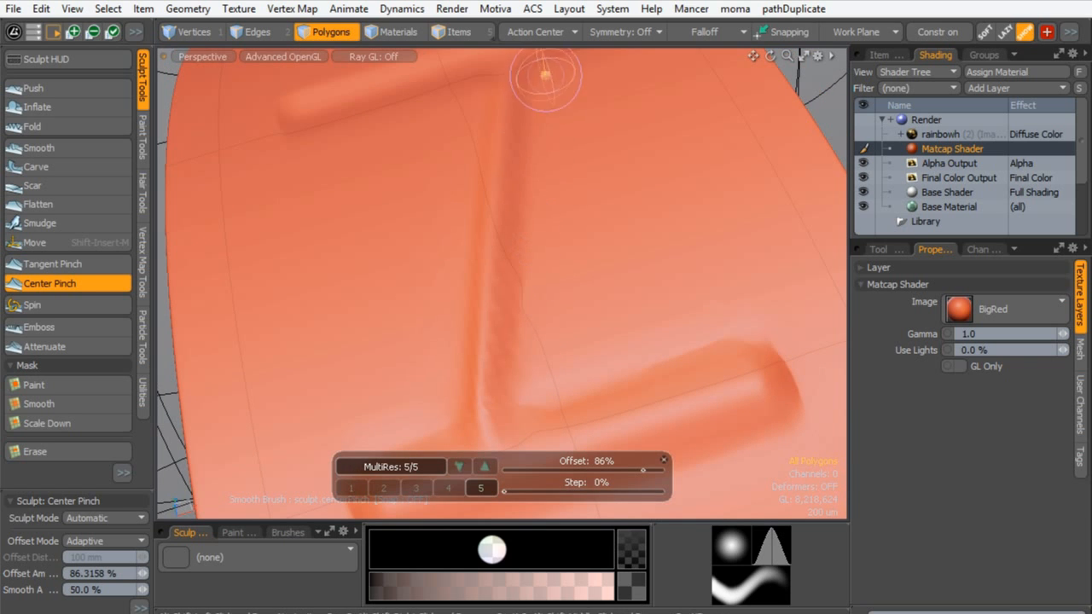
mouse_move(455, 378)
alt+mouse_down()
mouse_move(452, 231)
mouse_move(370, 348)
mouse_move(624, 295)
alt+mouse_up()
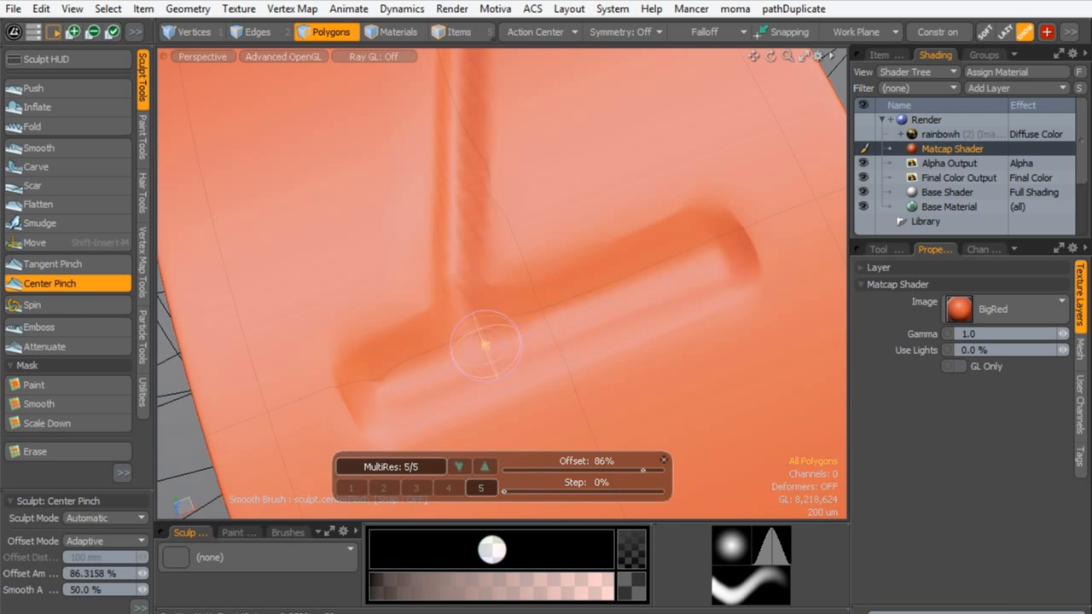
mouse_move(546, 301)
alt+mouse_down()
mouse_move(414, 247)
mouse_move(497, 259)
mouse_move(534, 236)
mouse_move(519, 274)
alt+mouse_up()
- Pinch the grooves of the rune with the bent stem and single side branch
drag(464, 141, 523, 185)
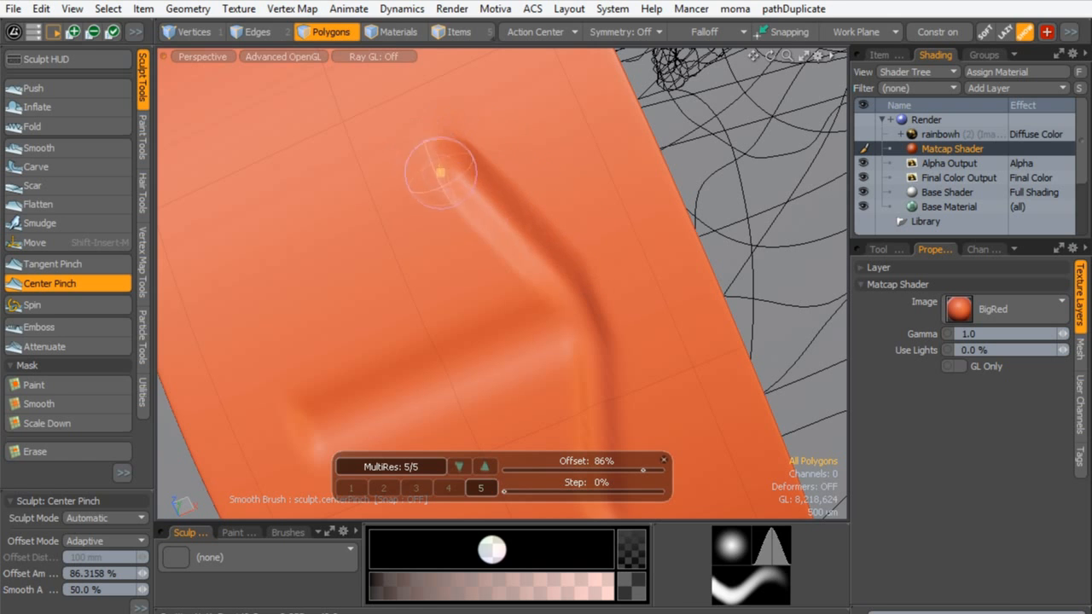
alt+drag(427, 324, 453, 233)
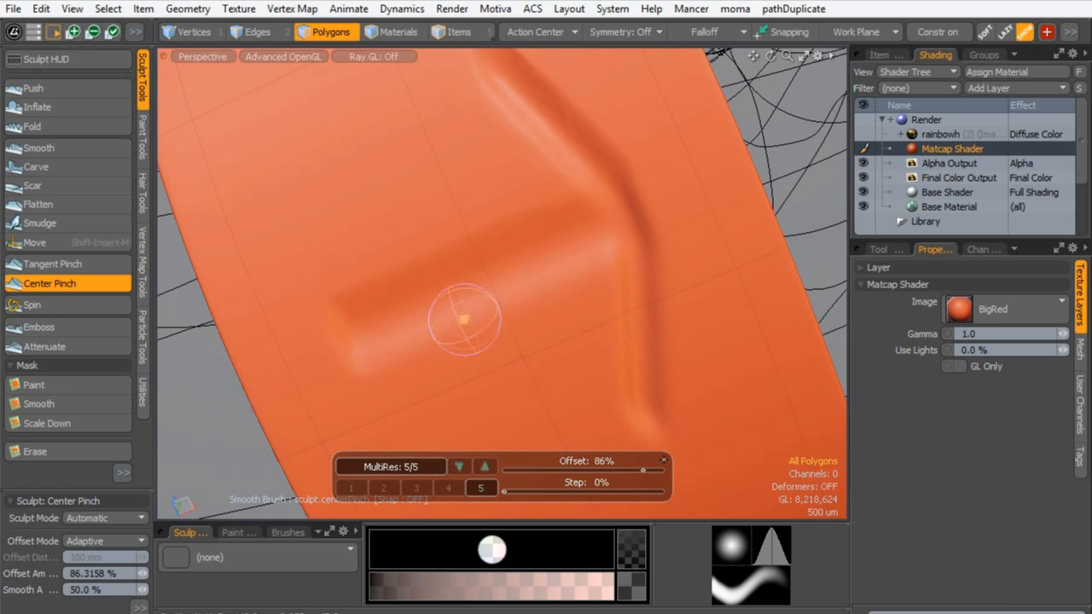
alt+drag(527, 321, 619, 354)
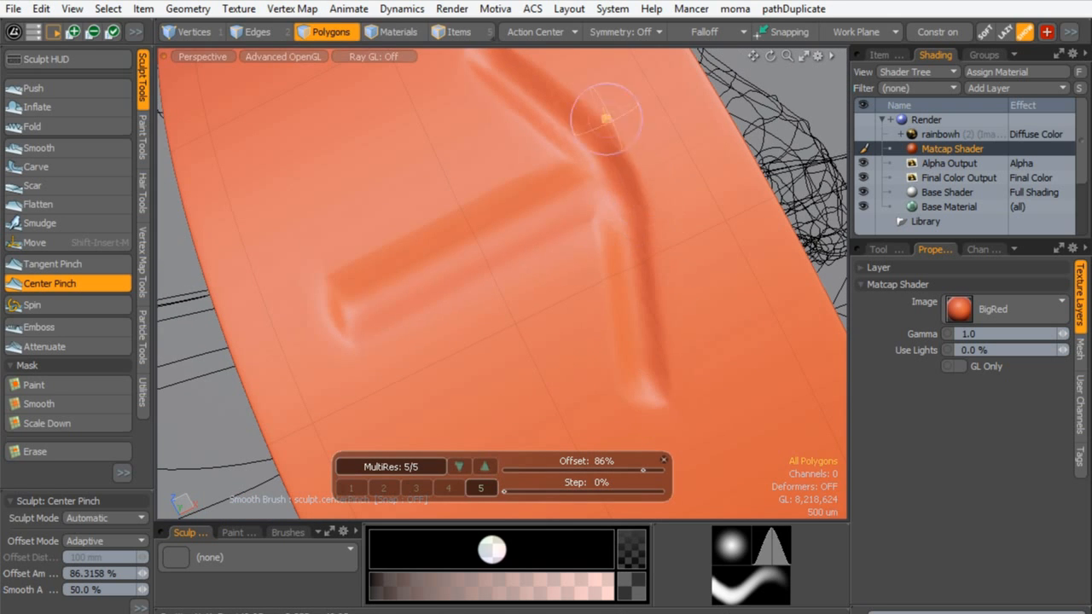
alt+shift+drag(605, 119, 631, 180)
- Tighten the grooves and corners of the rune made of two adjoining triangles with Center Pinch
mouse_move(685, 307)
ctrl+alt+mouse_down()
mouse_move(503, 222)
mouse_move(578, 303)
mouse_move(531, 127)
mouse_move(529, 154)
ctrl+alt+mouse_up()
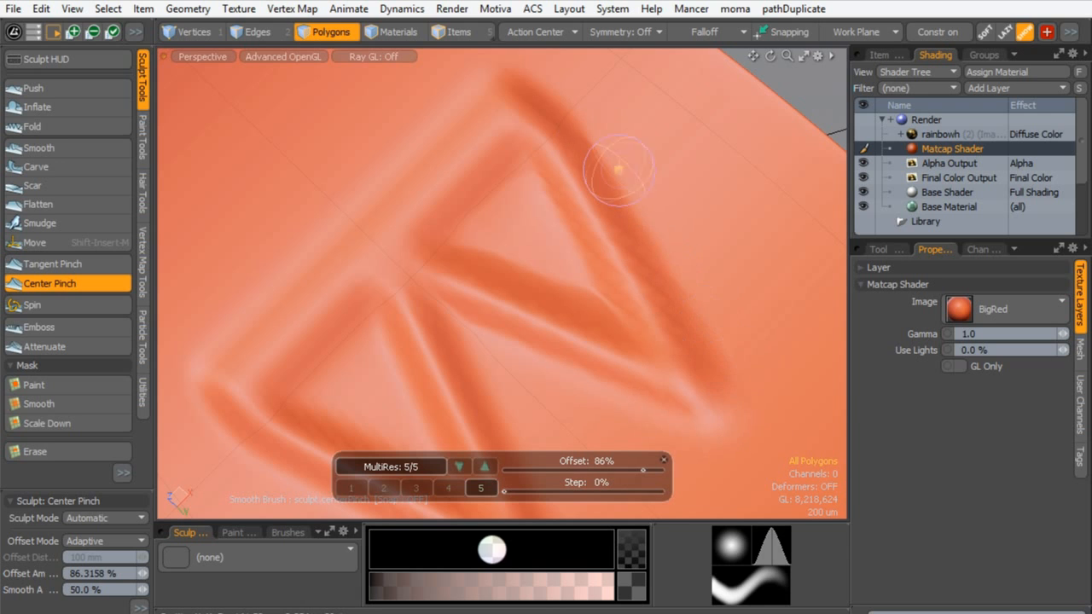
mouse_move(241, 373)
alt+mouse_down()
mouse_move(282, 319)
mouse_move(251, 268)
alt+mouse_up()
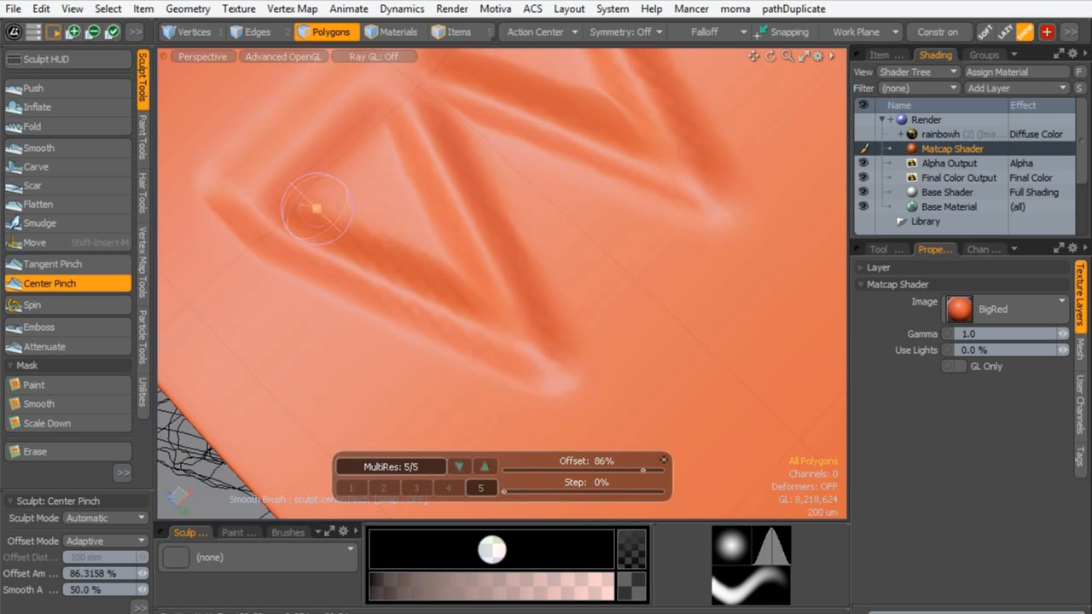
mouse_move(409, 104)
alt+mouse_down()
mouse_move(436, 159)
mouse_move(465, 171)
alt+mouse_up()
alt+drag(380, 295, 427, 320)
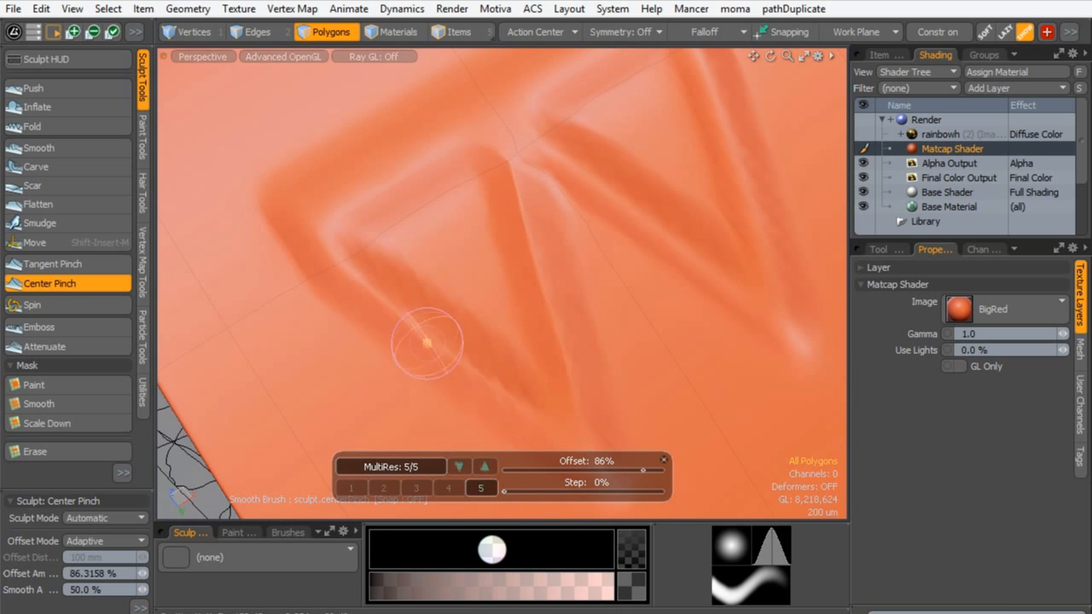
alt+drag(578, 200, 415, 208)
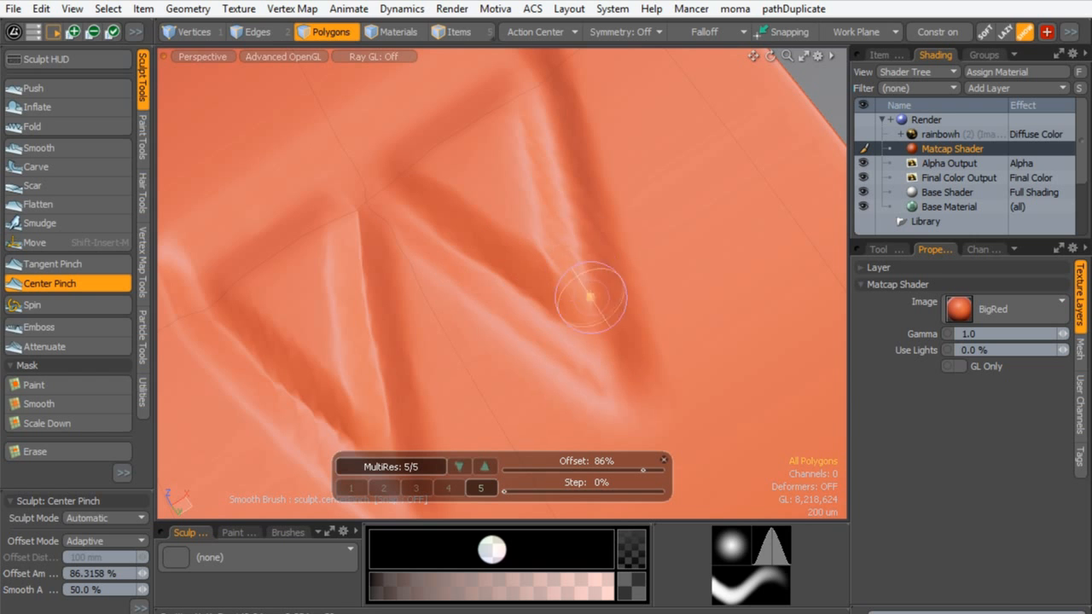
mouse_move(543, 117)
alt+mouse_down()
mouse_move(502, 326)
mouse_move(456, 214)
mouse_move(456, 247)
alt+mouse_up()
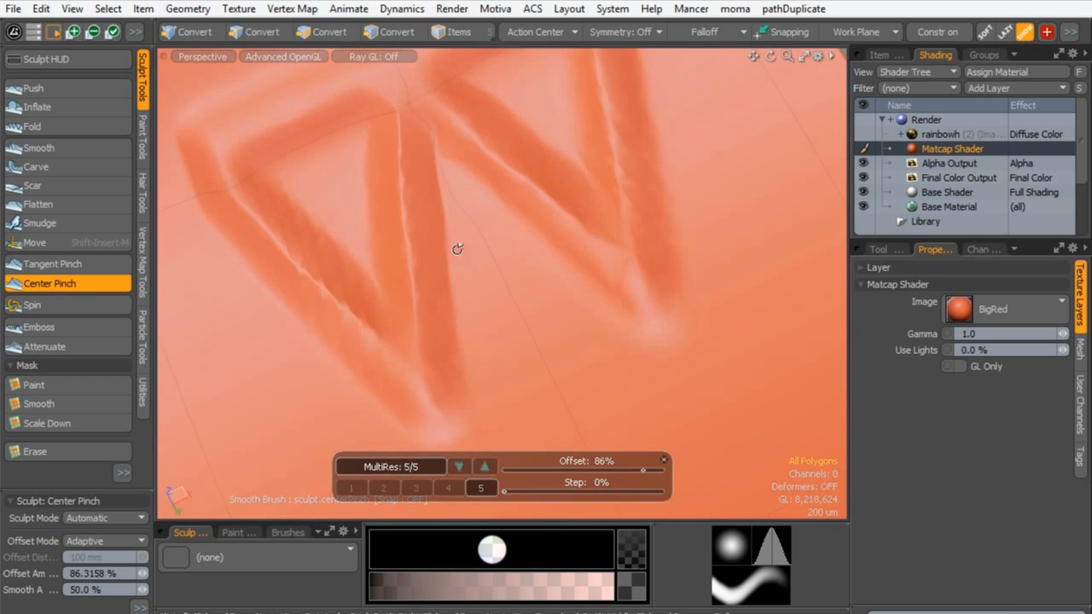
click(34, 107)
click(28, 89)
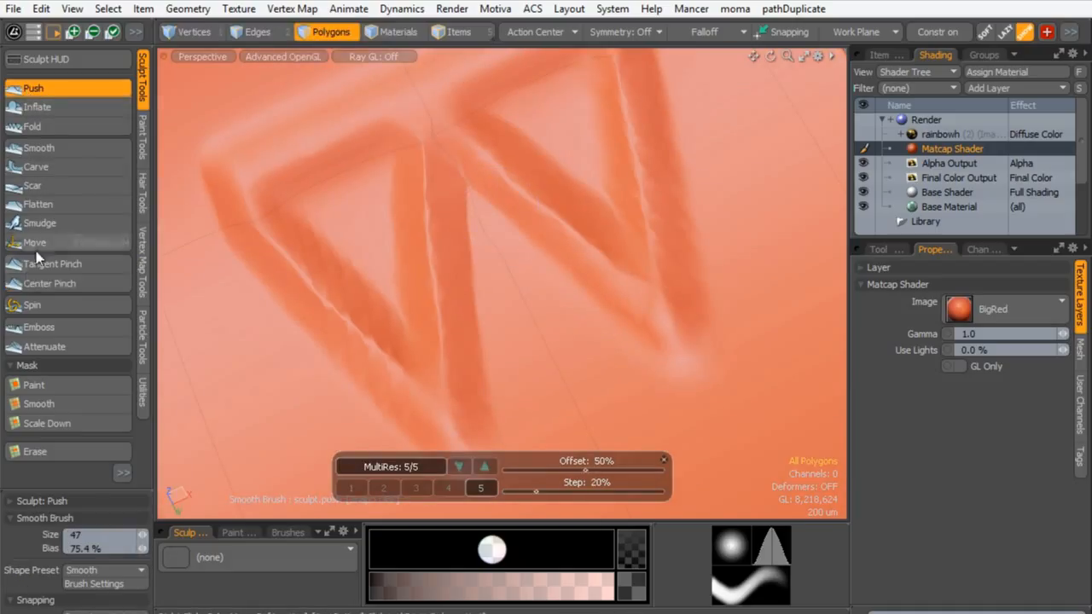
right_drag(430, 187, 388, 252)
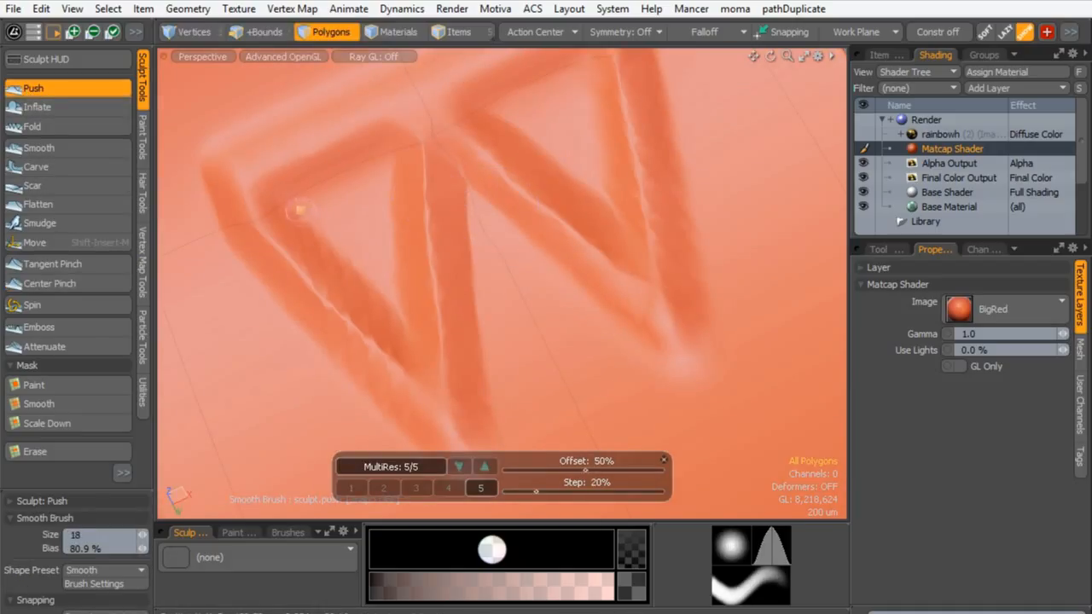
key(q)
- Sharpen the crossing diagonals and two uprights of the M-shaped rune with the Center Pinch brush
mouse_move(521, 237)
ctrl+alt+mouse_down()
mouse_move(470, 214)
mouse_move(628, 256)
mouse_move(337, 126)
mouse_move(521, 229)
mouse_move(374, 195)
mouse_move(437, 146)
mouse_move(538, 220)
mouse_move(580, 316)
mouse_move(554, 307)
ctrl+alt+mouse_up()
scroll(521, 229, up, 6)
click(36, 283)
alt+drag(597, 237, 484, 169)
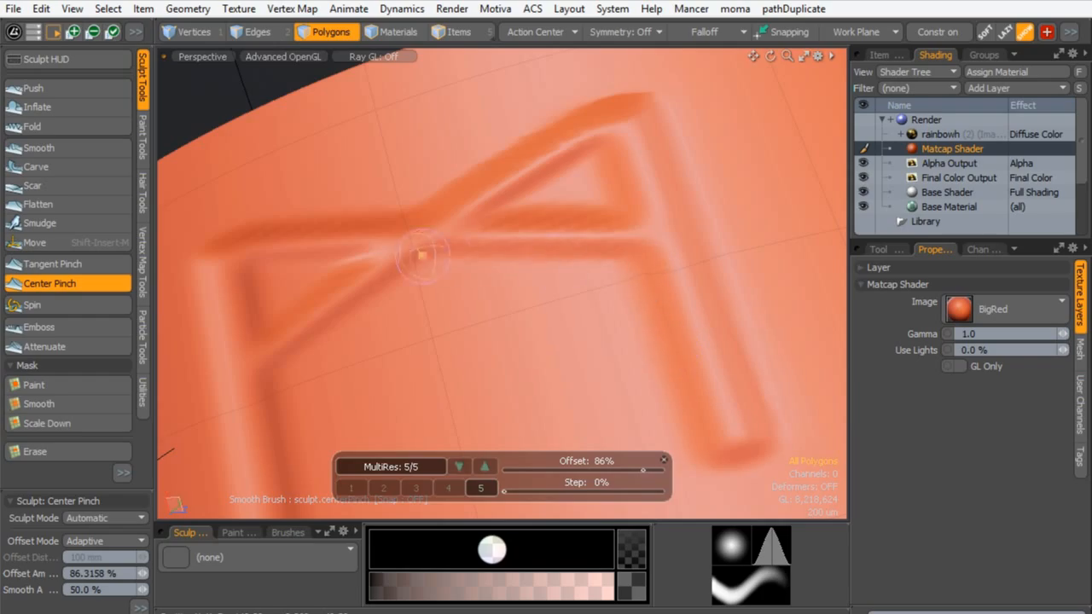
alt+drag(468, 253, 522, 268)
mouse_move(443, 260)
alt+mouse_down()
mouse_move(362, 229)
mouse_move(435, 211)
mouse_move(395, 319)
mouse_move(428, 251)
mouse_move(477, 248)
alt+mouse_up()
- Set the ear ring item's center to the middle of its bounding box
scroll(339, 264, down, 8)
click(446, 27)
key(w)
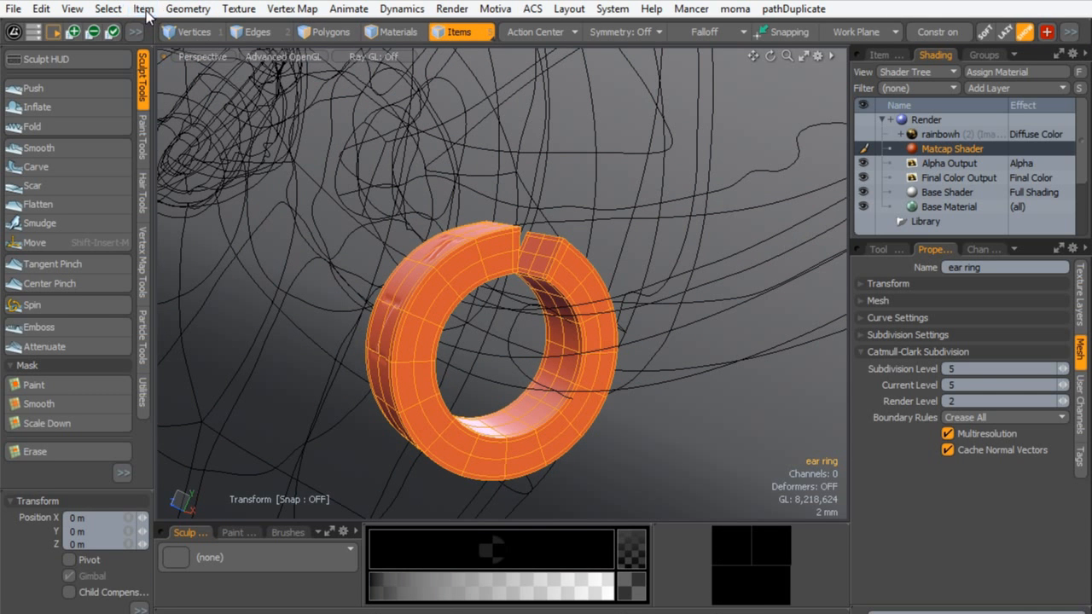
click(145, 15)
mouse_move(107, 9)
click(187, 9)
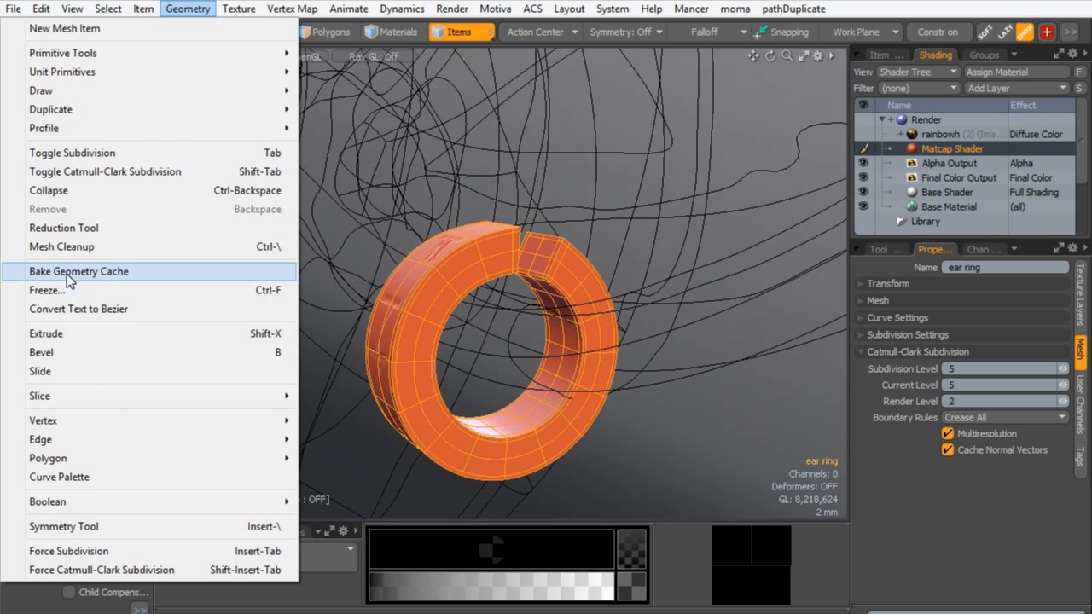
mouse_move(85, 10)
mouse_move(41, 9)
mouse_move(137, 371)
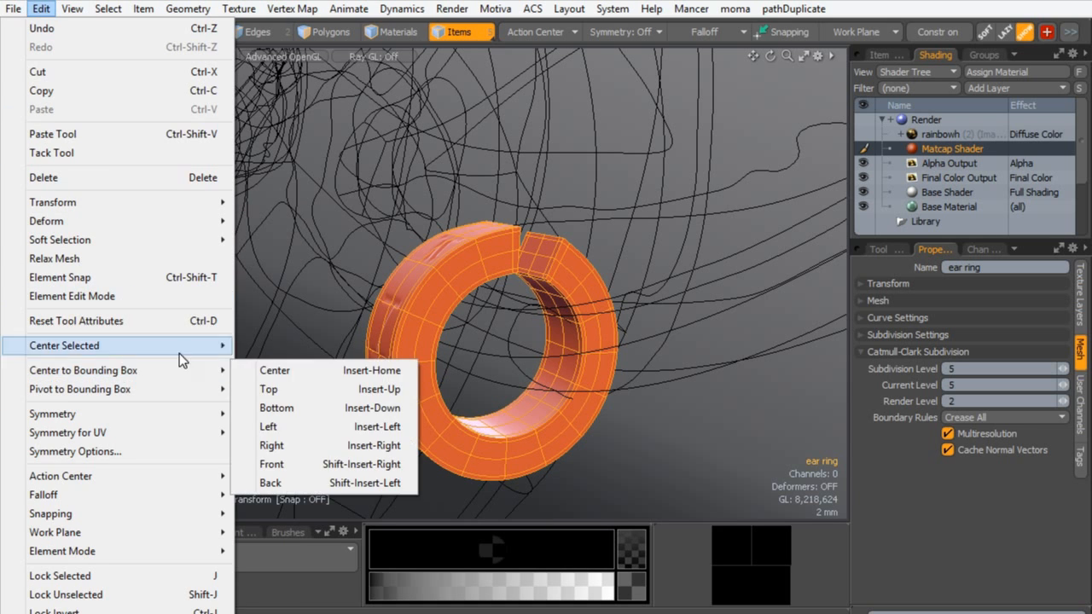
click(273, 376)
- Move and rotate the ear ring item to reposition it around the edge of the creature's ear
alt+drag(449, 260, 506, 231)
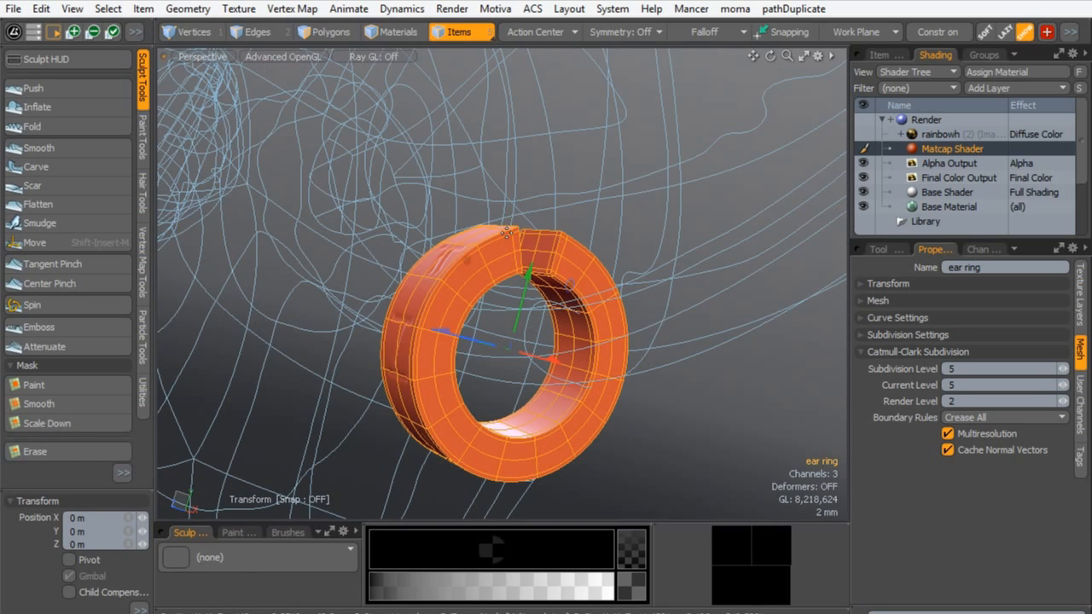
drag(528, 276, 474, 254)
key(q)
key(e)
key(w)
key(e)
key(w)
key(q)
key(e)
key(q)
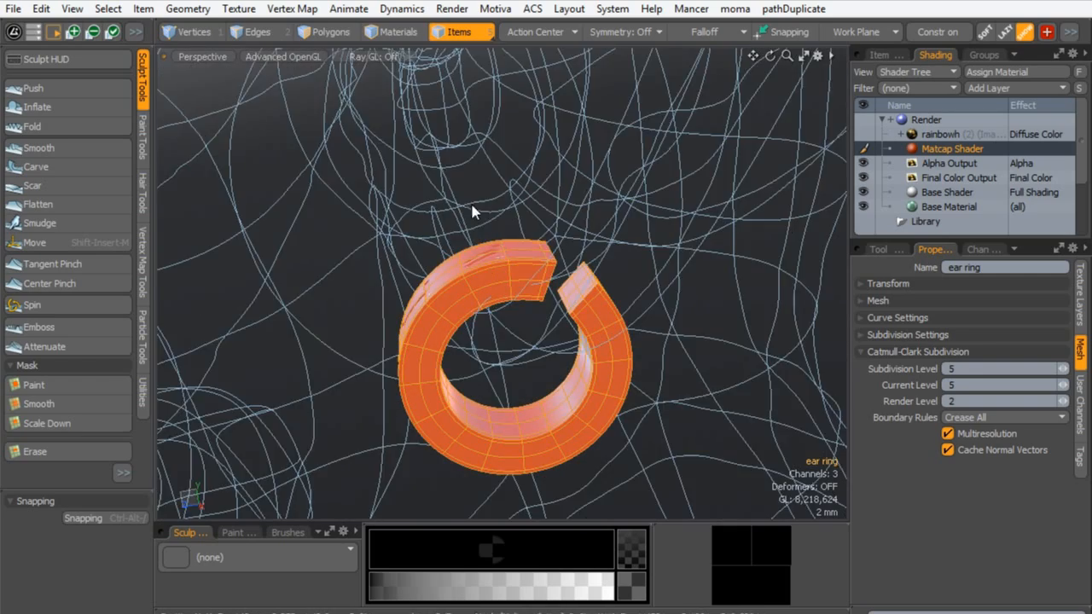
- Switch to the modeling layout and set the perspective view's shading style for inactive meshes to Shaded
key(ctrl+Tab)
click(411, 253)
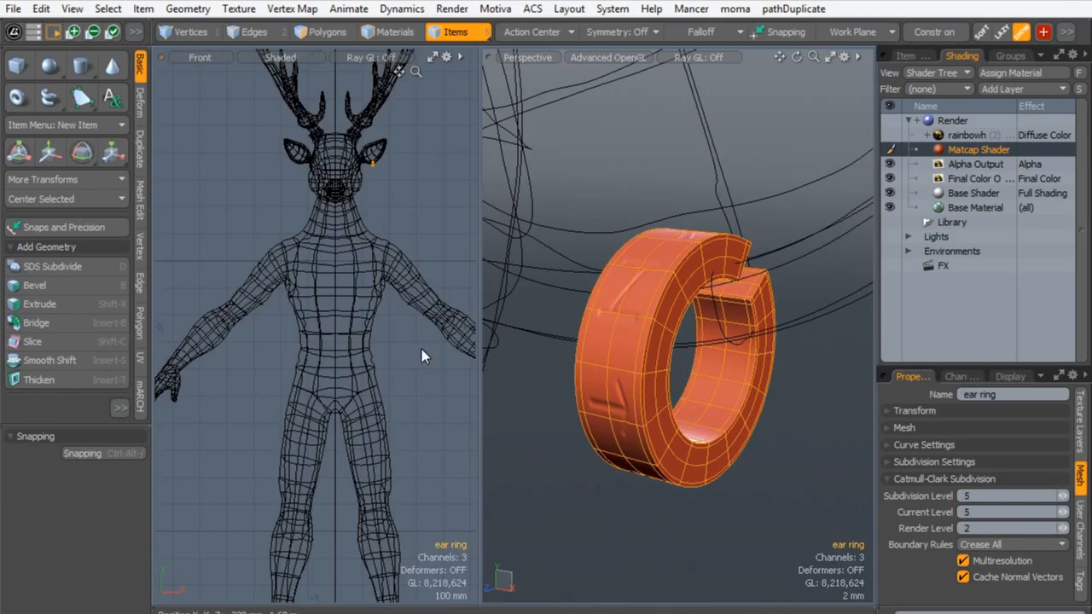
key(o)
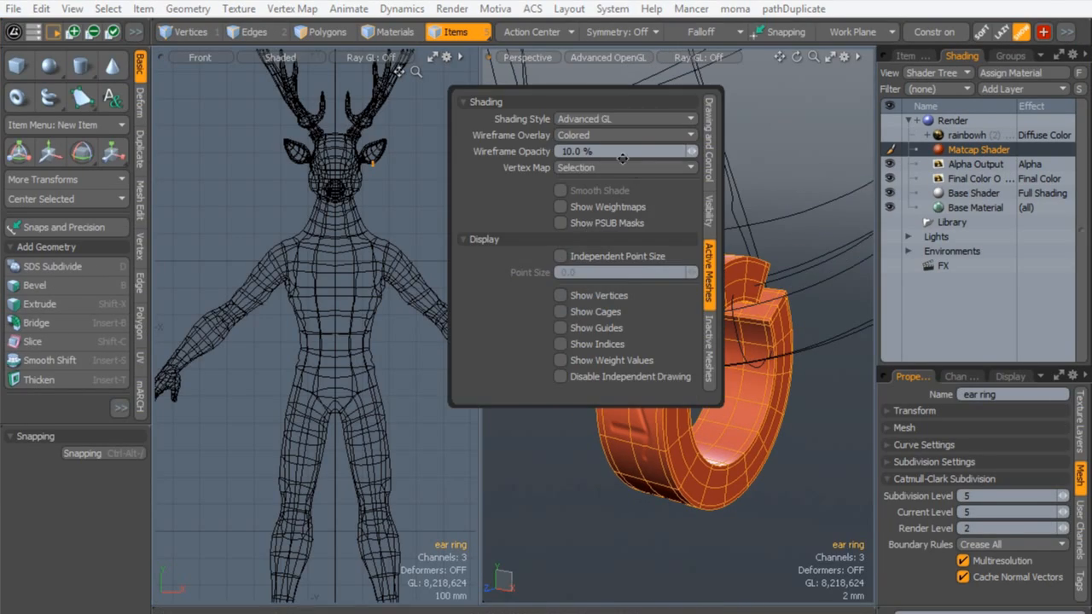
click(712, 336)
click(597, 252)
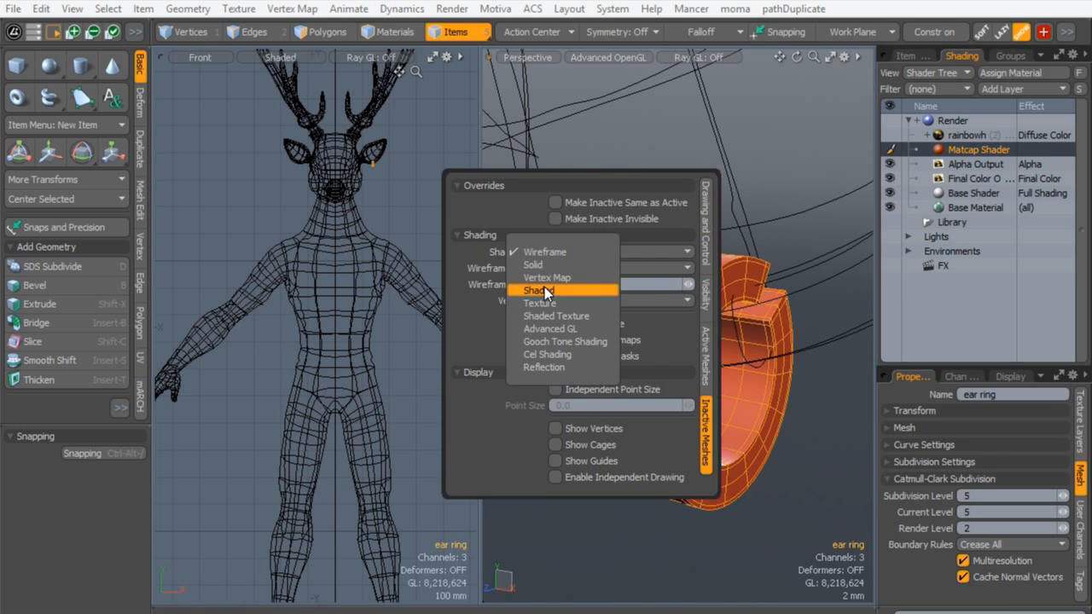
click(544, 291)
- Adjust the ear ring's position and rotation so its gap clips over the ear's lower edge, and deselect it
alt+drag(585, 328, 643, 334)
key(w)
mouse_move(656, 290)
alt+mouse_down()
mouse_move(652, 329)
mouse_move(646, 309)
alt+mouse_up()
alt+drag(580, 307, 635, 348)
key(e)
drag(643, 298, 811, 359)
key(q)
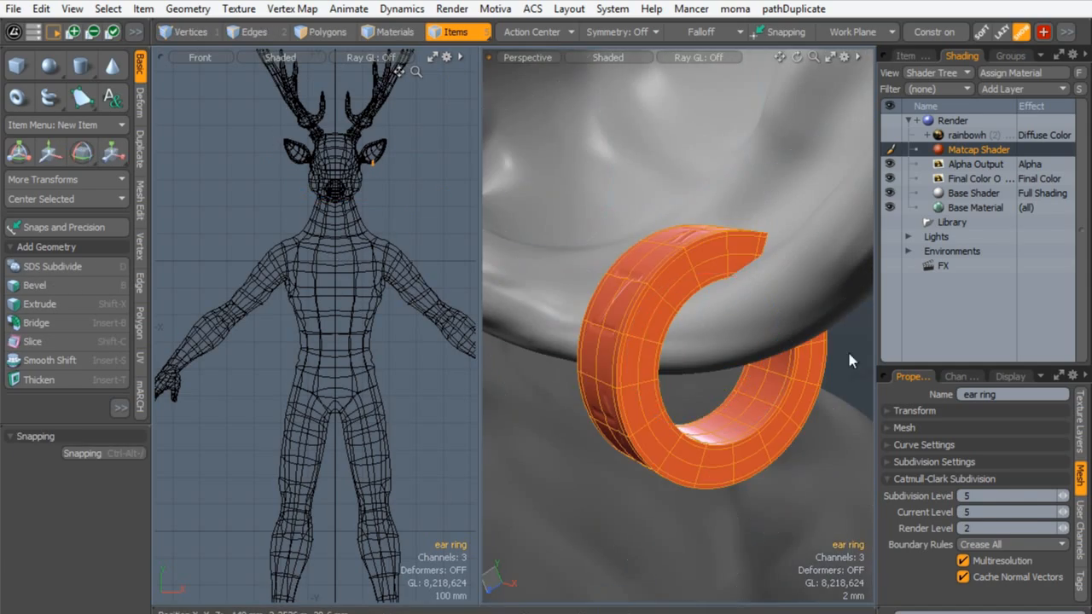
key(Escape)
- Examine how the ear ring sits on the ear and how it looks against the whole head
scroll(811, 256, down, 8)
alt+drag(811, 256, 580, 332)
ctrl+alt+drag(844, 341, 717, 303)
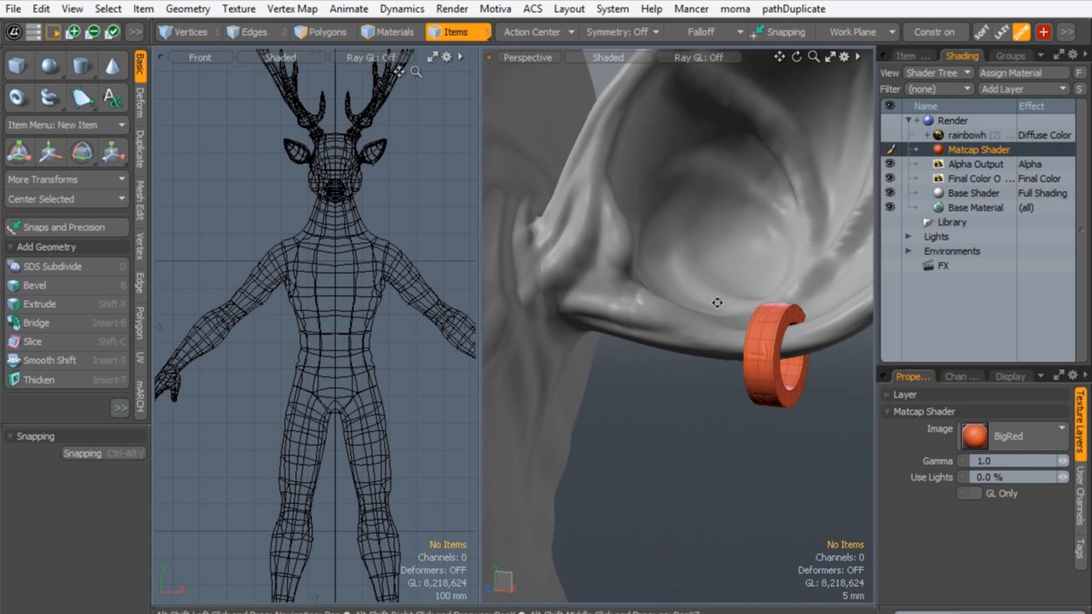
drag(964, 364, 960, 295)
ctrl+alt+drag(751, 302, 681, 418)
alt+shift+drag(307, 229, 342, 319)
alt+drag(602, 351, 682, 307)
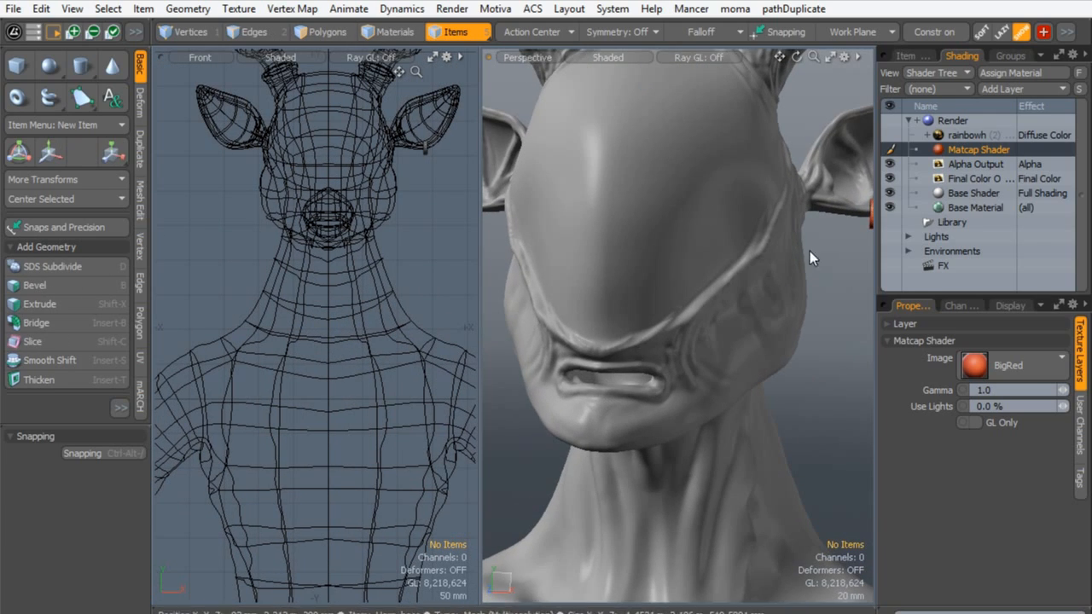
- Load the Teeth preset from the Luxology Human meshes into the scene
click(922, 57)
click(977, 120)
alt+shift+drag(356, 196, 394, 290)
click(401, 340)
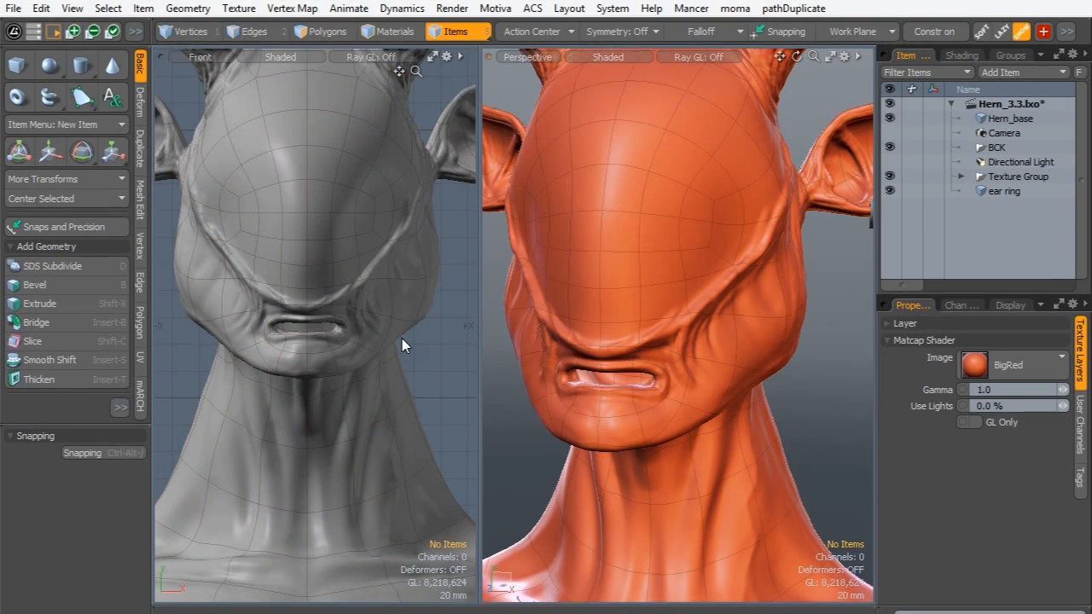
key(F6)
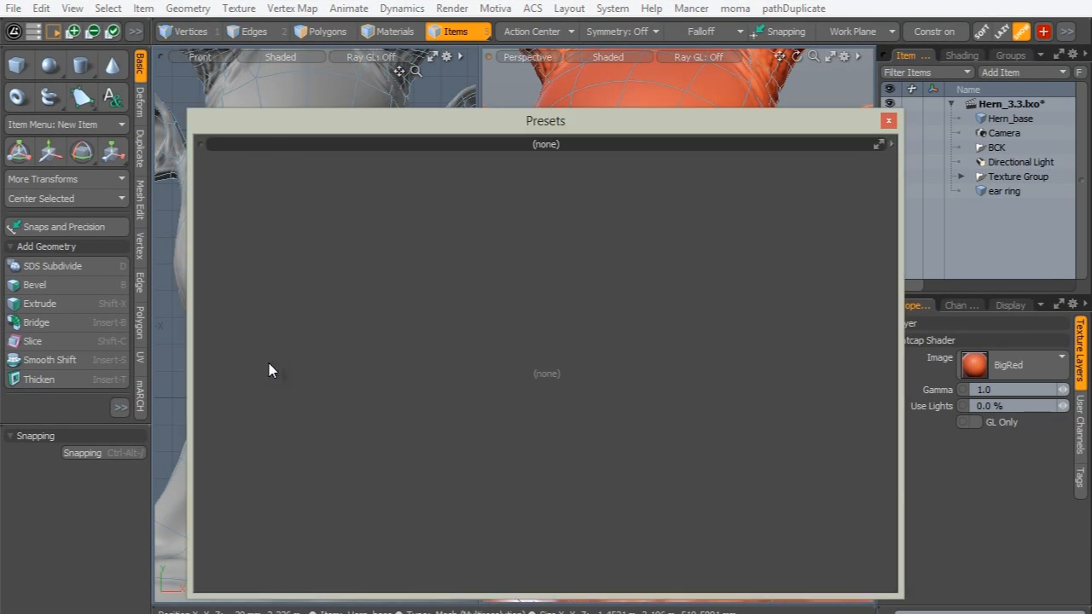
drag(425, 117, 317, 69)
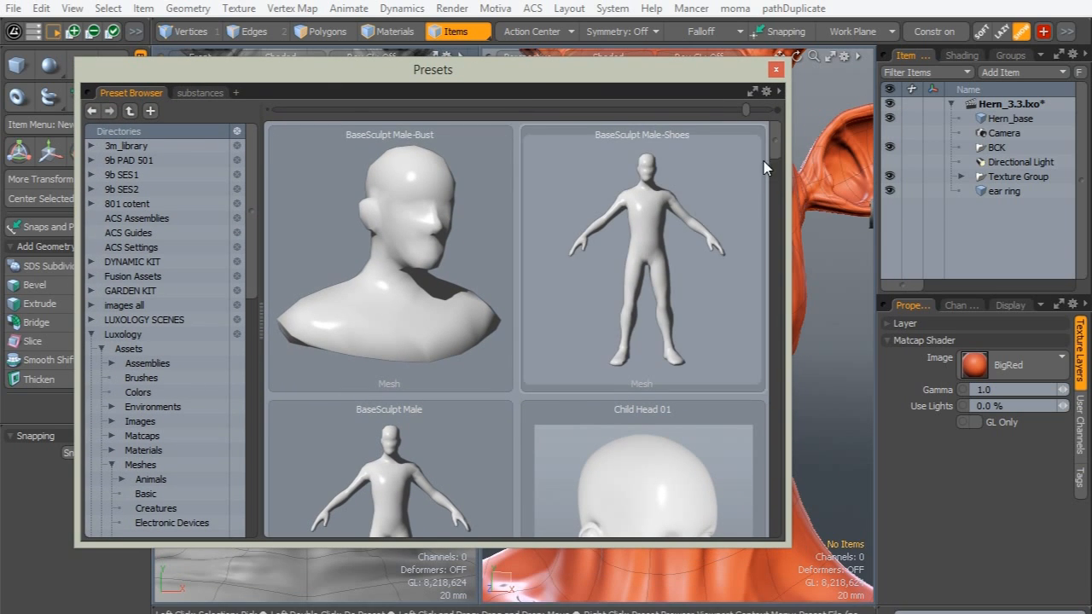
scroll(772, 154, down, 2)
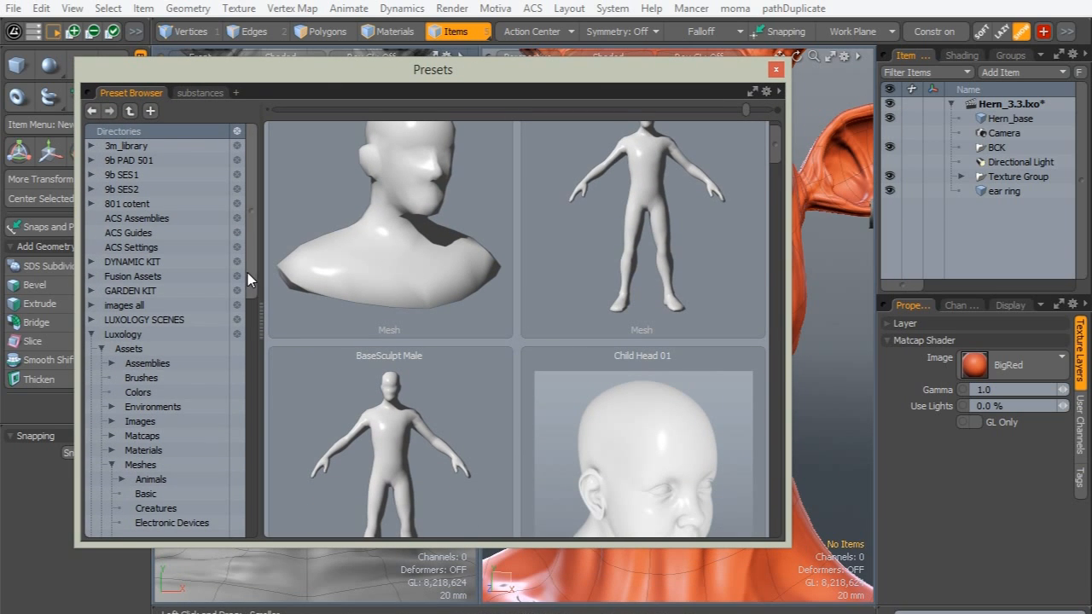
drag(247, 274, 250, 308)
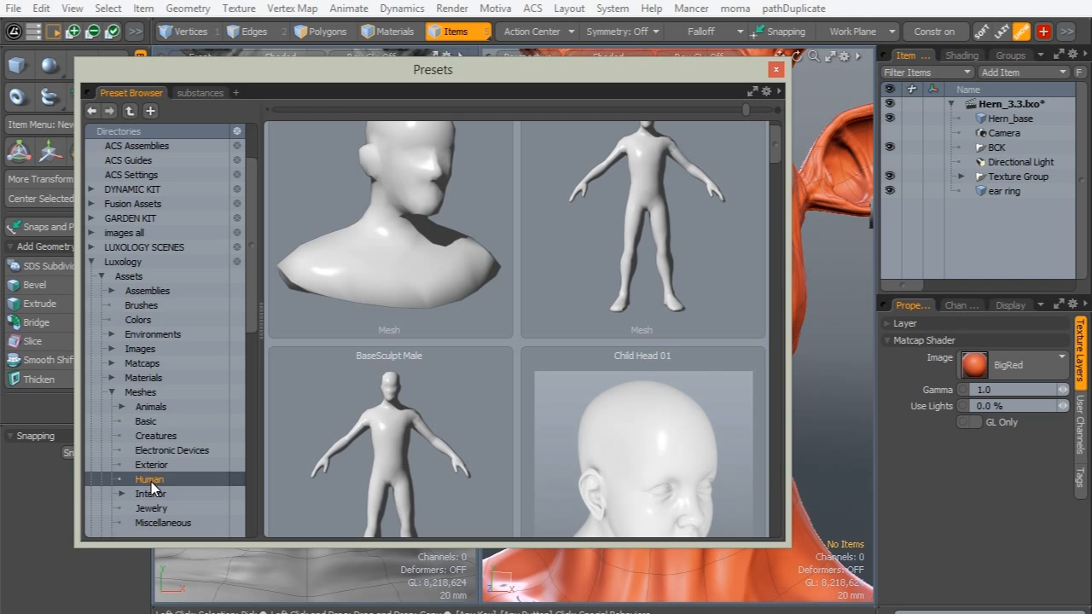
drag(770, 160, 766, 480)
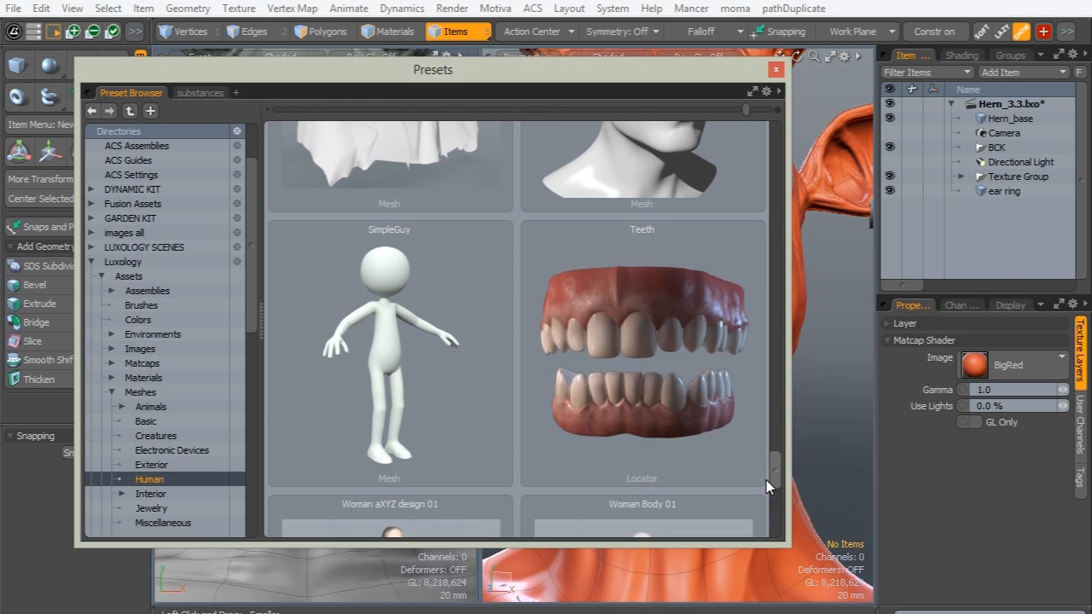
right_click(546, 273)
click(580, 283)
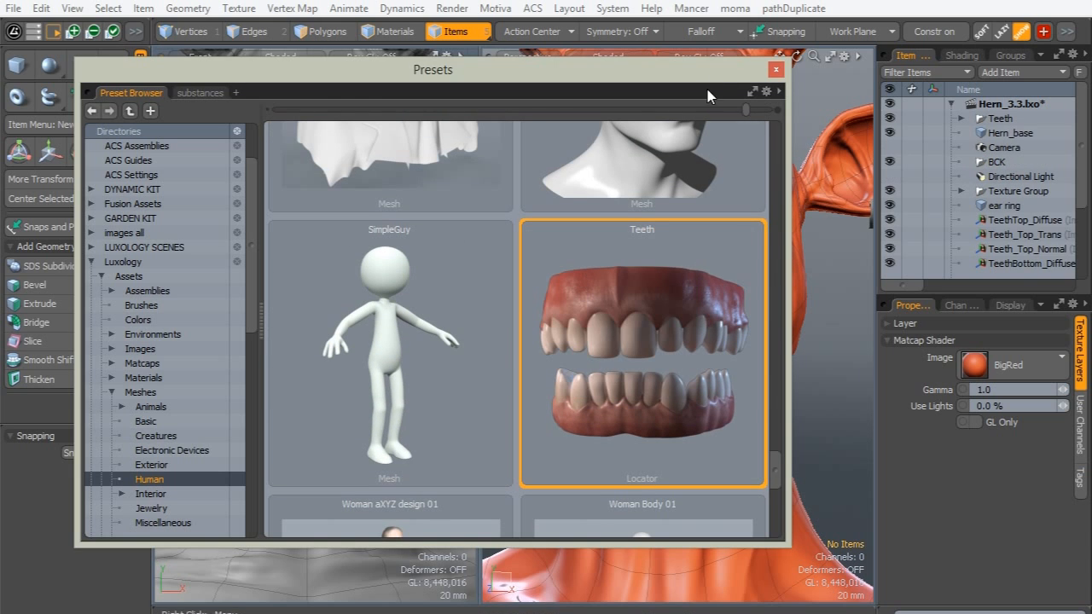
click(775, 70)
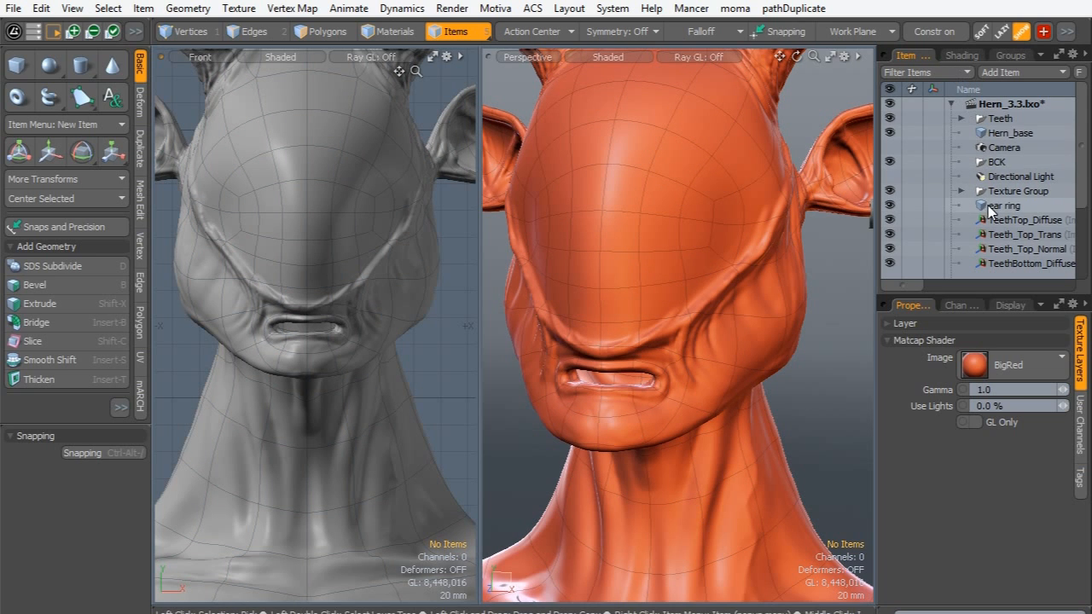
- Unparent Teeth Top, Teeth Bottom and Gums from the Teeth locator, and delete the empty locator
scroll(985, 205, down, 3)
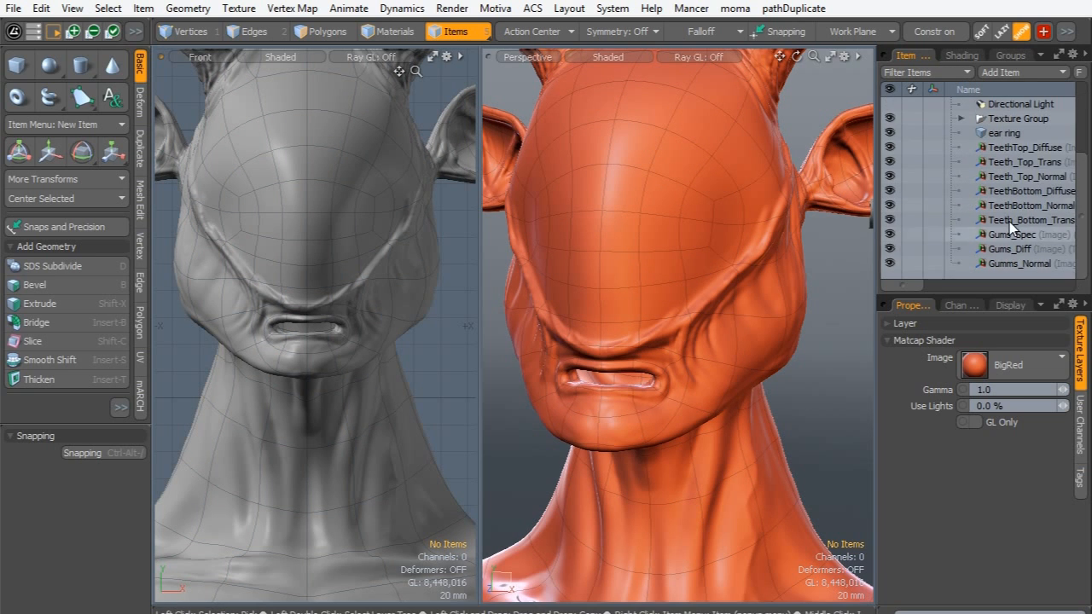
scroll(989, 145, up, 3)
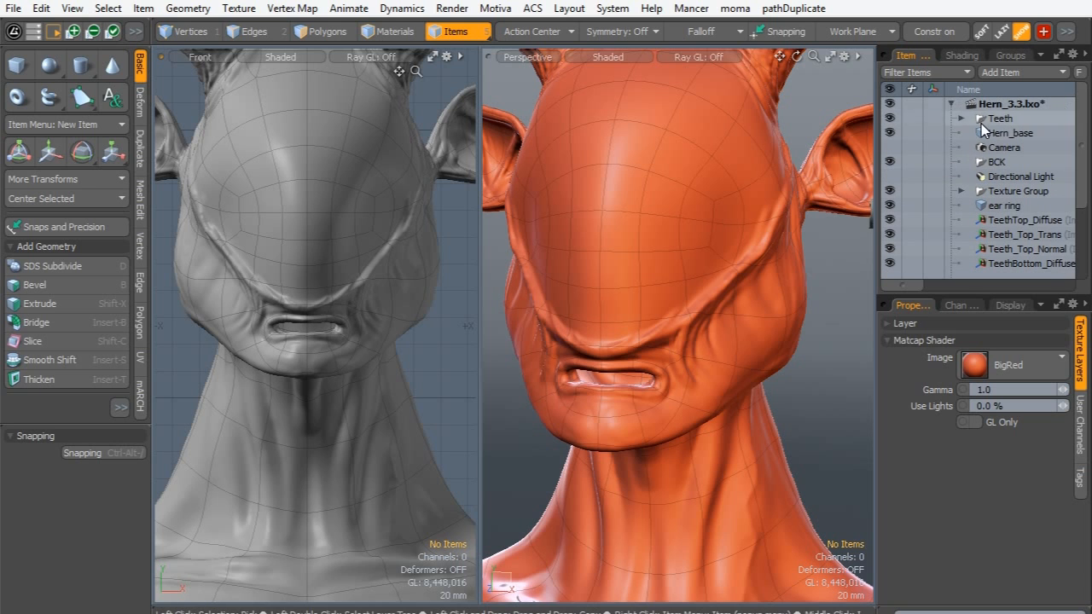
click(963, 121)
click(961, 119)
click(994, 134)
shift+click(994, 150)
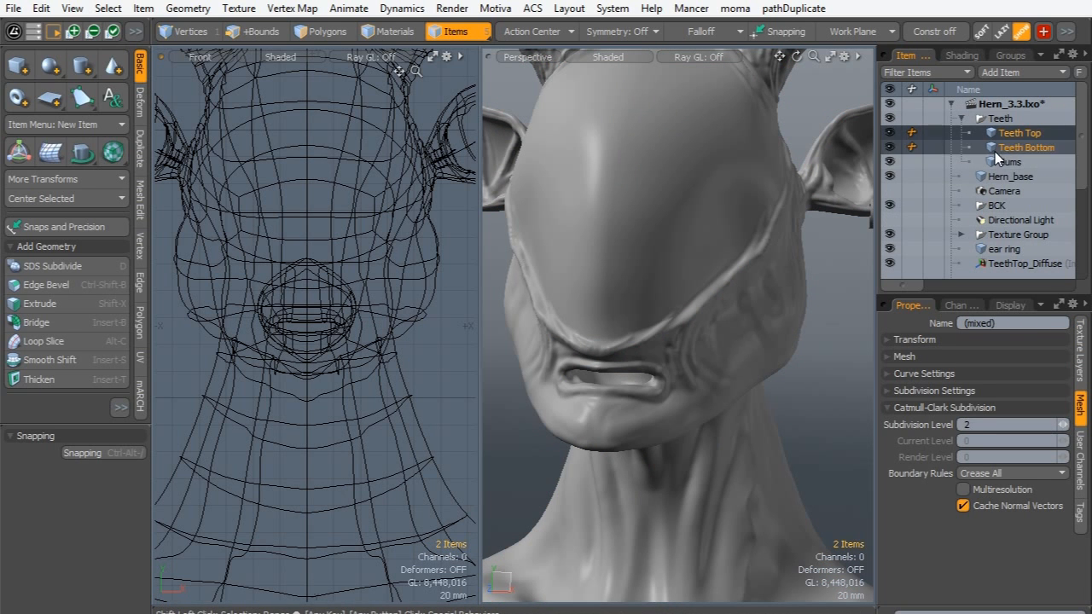
shift+click(996, 161)
drag(1000, 133, 990, 111)
click(993, 162)
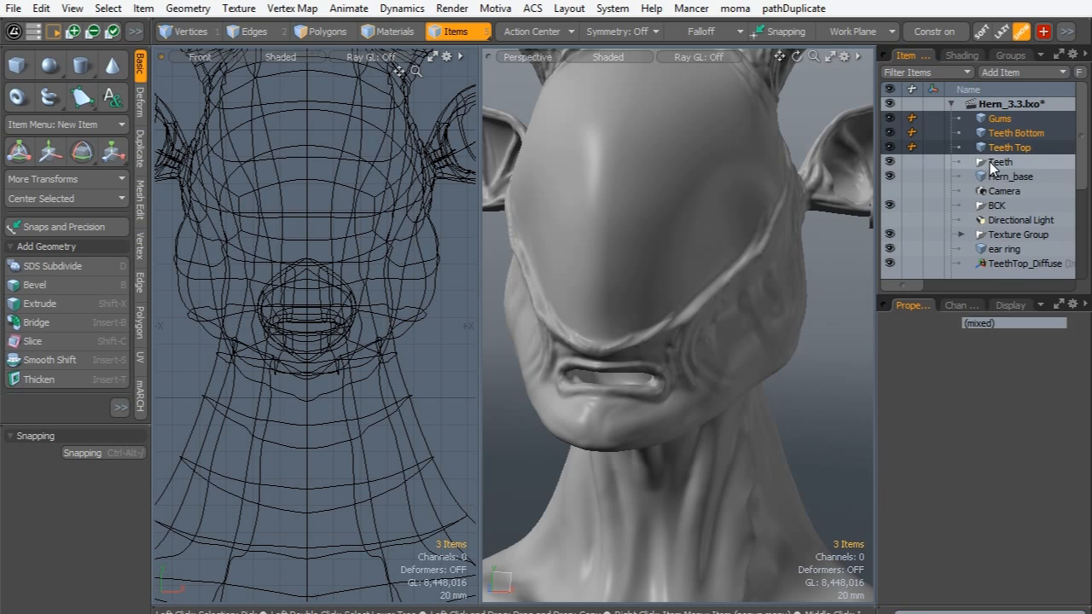
key(Delete)
- Select the Gums, Teeth Bottom and Teeth Top meshes, collapse the tool sidebar and widen the front view
click(996, 117)
shift+click(996, 132)
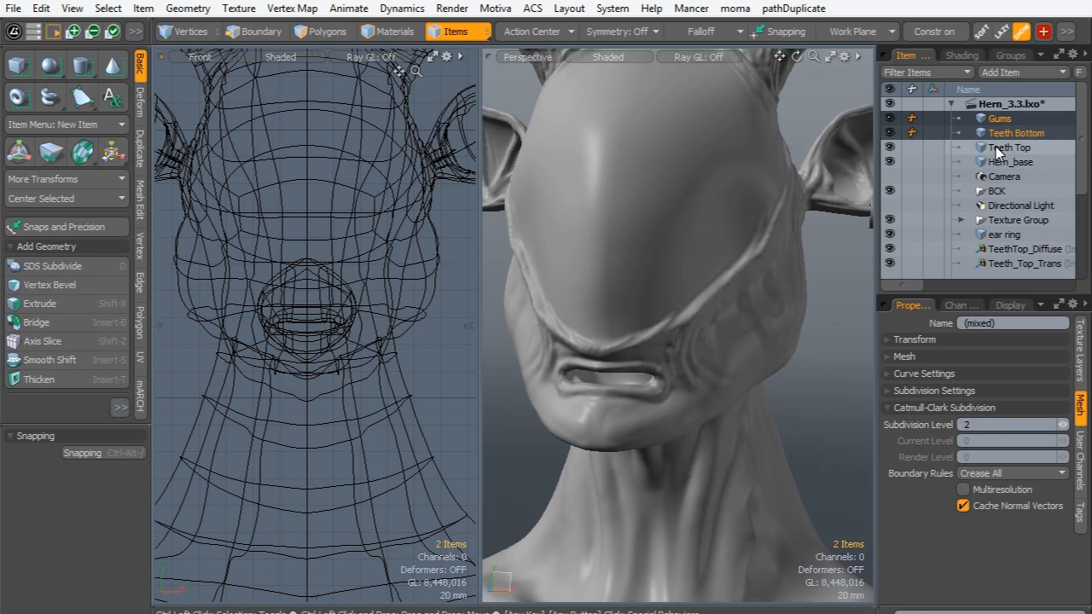
shift+click(995, 148)
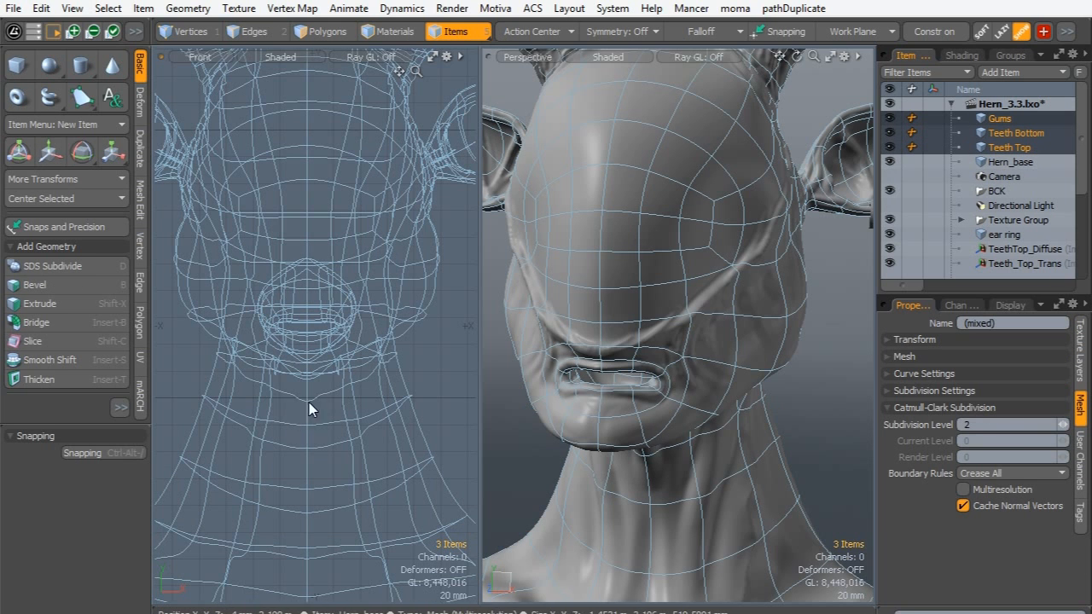
ctrl+alt+drag(355, 335, 268, 370)
alt+drag(325, 433, 296, 348)
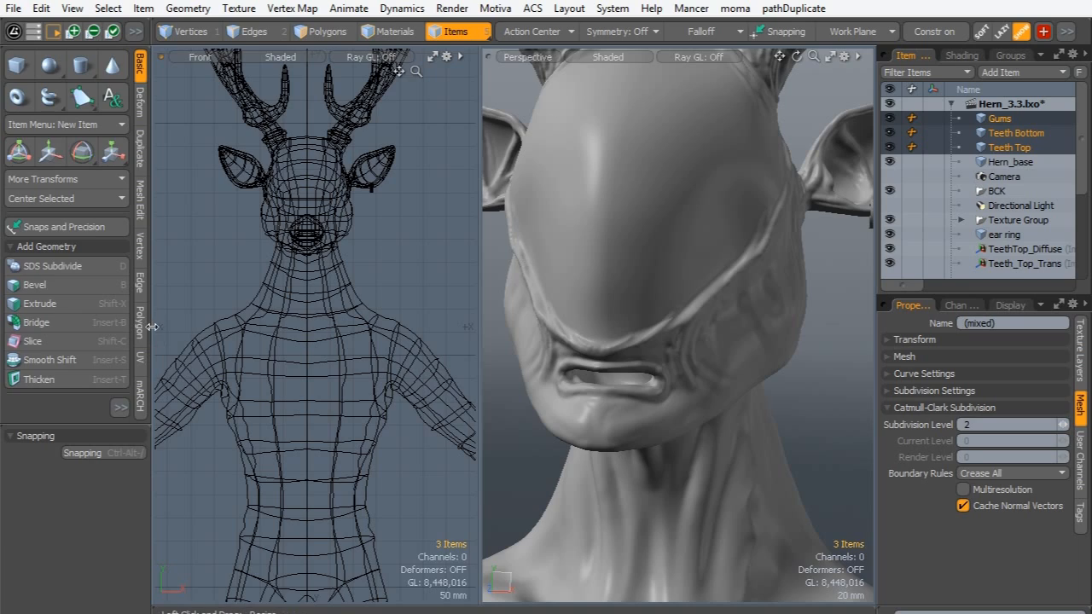
click(152, 326)
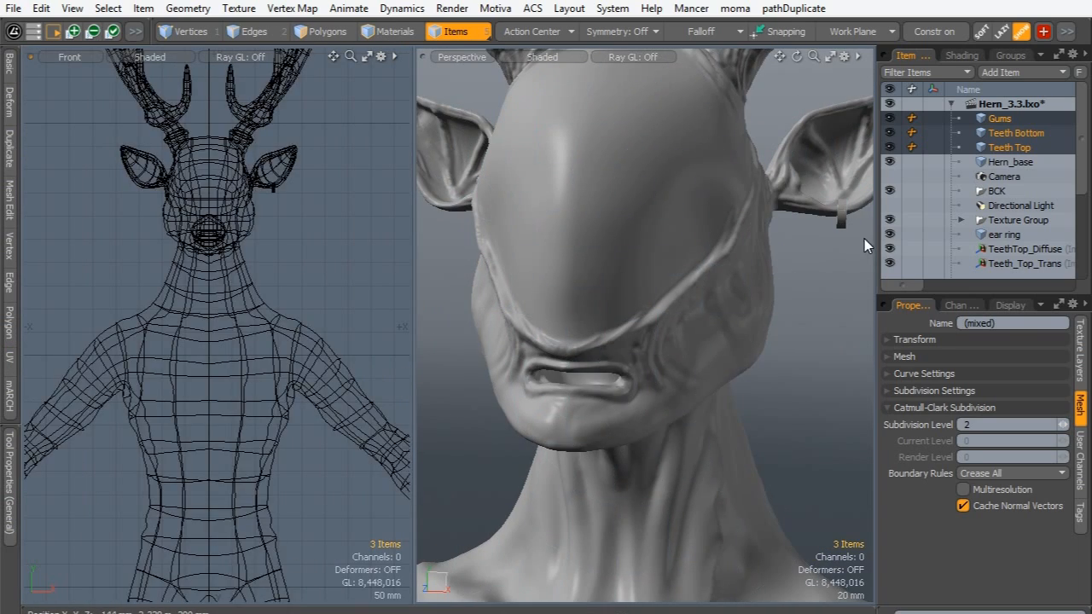
drag(412, 281, 503, 281)
scroll(248, 256, down, 4)
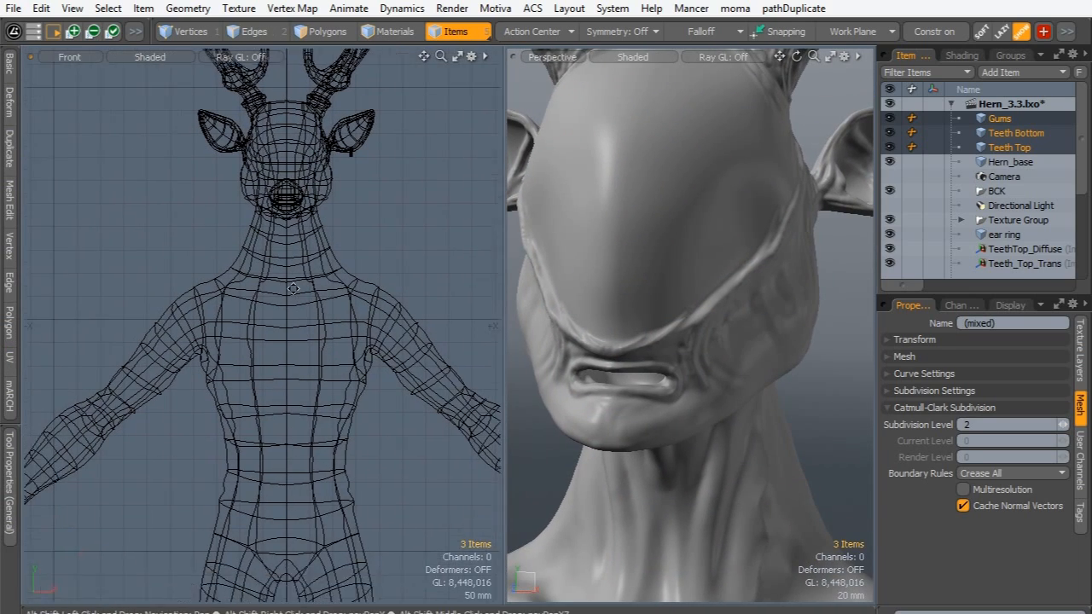
- Move the teeth and gums straight up from the floor to the height of the creature's mouth in the front view
alt+shift+drag(242, 426, 254, 261)
alt+shift+drag(272, 522, 290, 305)
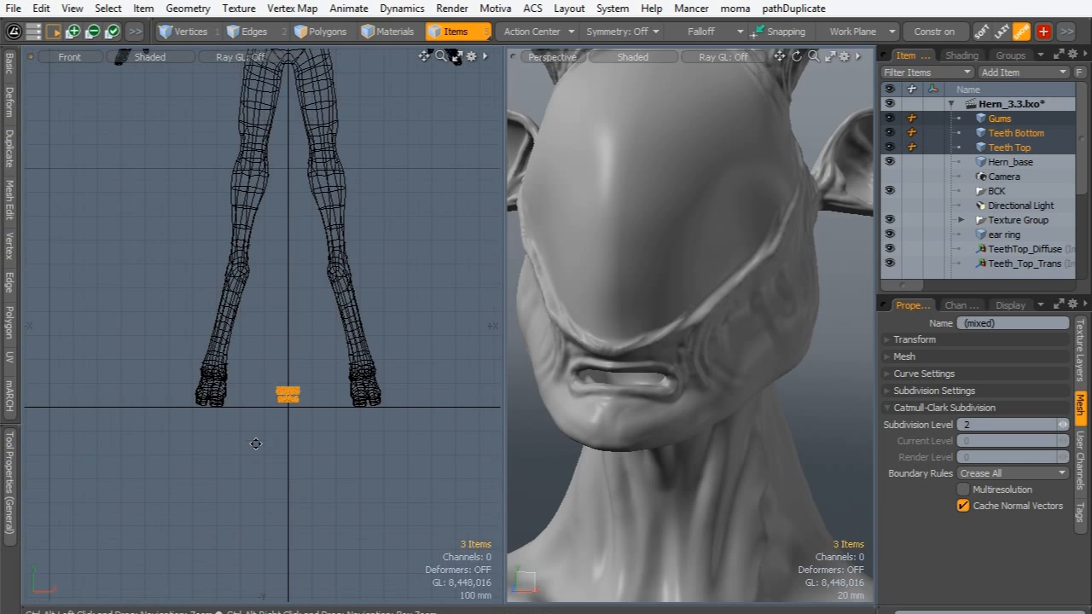
ctrl+alt+drag(256, 434, 351, 405)
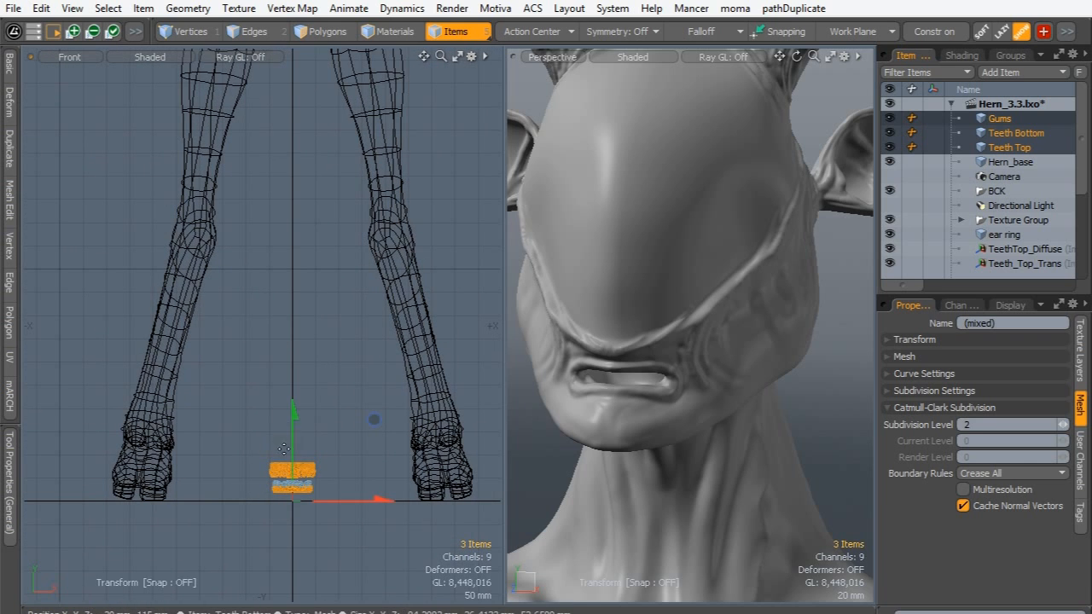
drag(293, 450, 293, 90)
alt+shift+drag(261, 183, 293, 545)
drag(324, 481, 329, 544)
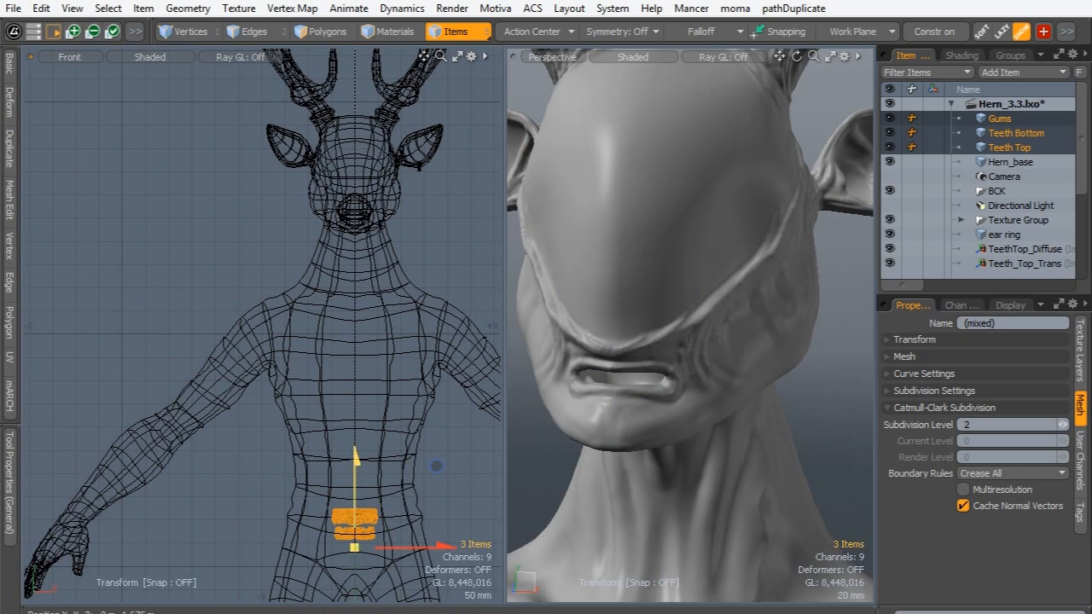
drag(355, 487, 355, 186)
drag(436, 166, 442, 150)
key(q)
- Switch the front view to Right and move the teeth and gums forward into the creature's mouth
alt+shift+drag(415, 304, 347, 405)
ctrl+alt+drag(347, 404, 396, 288)
key(ctrl+space)
click(422, 331)
key(w)
drag(384, 397, 197, 397)
key(q)
- Examine the teeth inside the mouth up close, selecting Gums, Teeth Bottom and Teeth Top in turn to see what each contains
ctrl+alt+drag(210, 340, 322, 281)
alt+shift+drag(620, 373, 693, 344)
alt+drag(221, 334, 245, 333)
ctrl+alt+drag(246, 333, 285, 311)
click(990, 119)
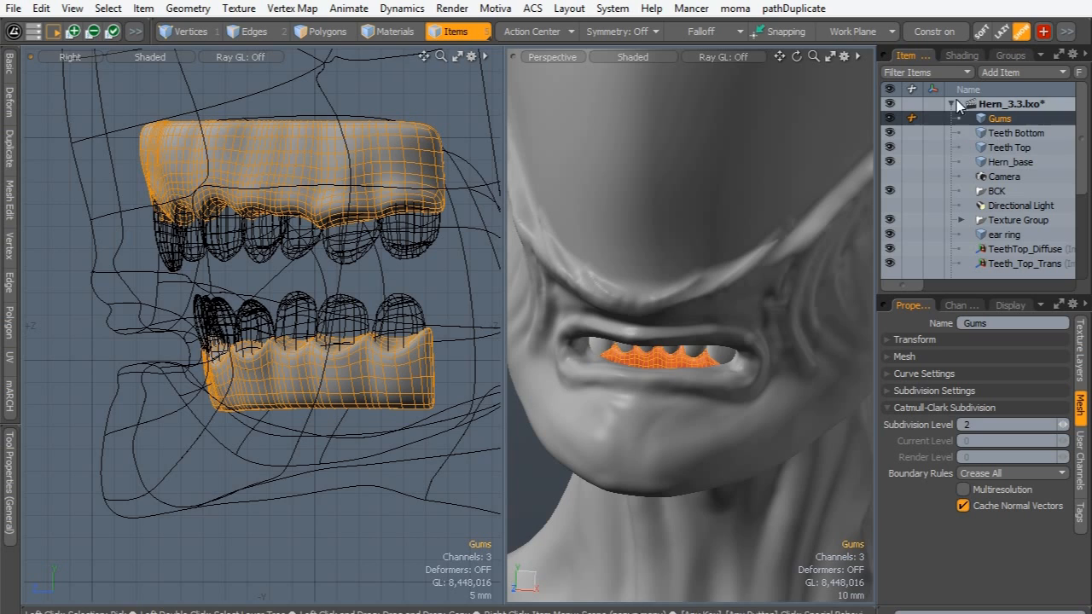
click(998, 133)
click(988, 149)
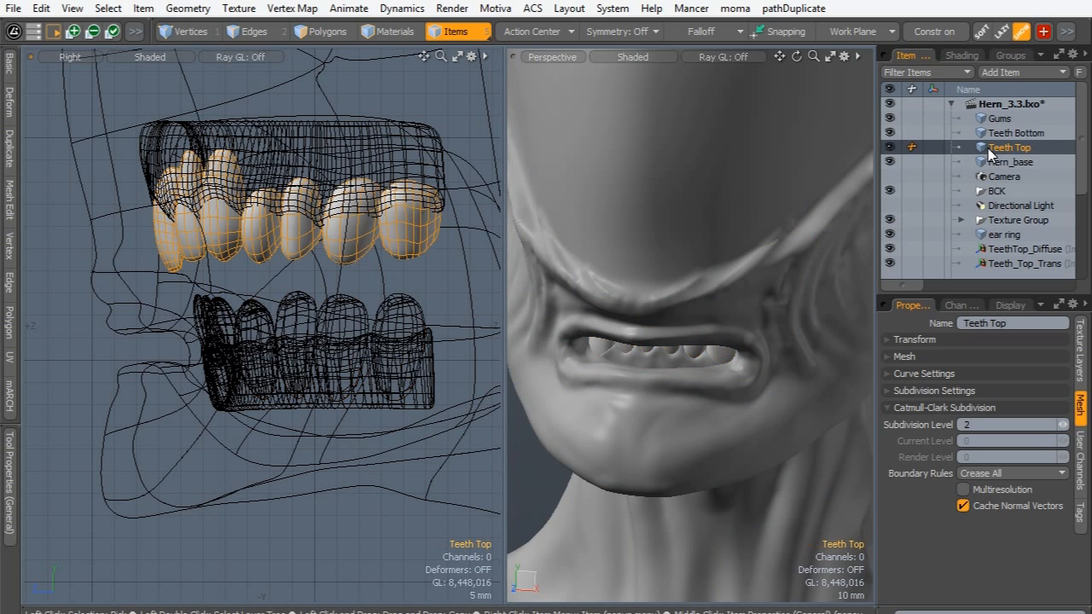
- Cut the upper gum polygons out of the Gums mesh and paste them into Teeth Top
click(991, 118)
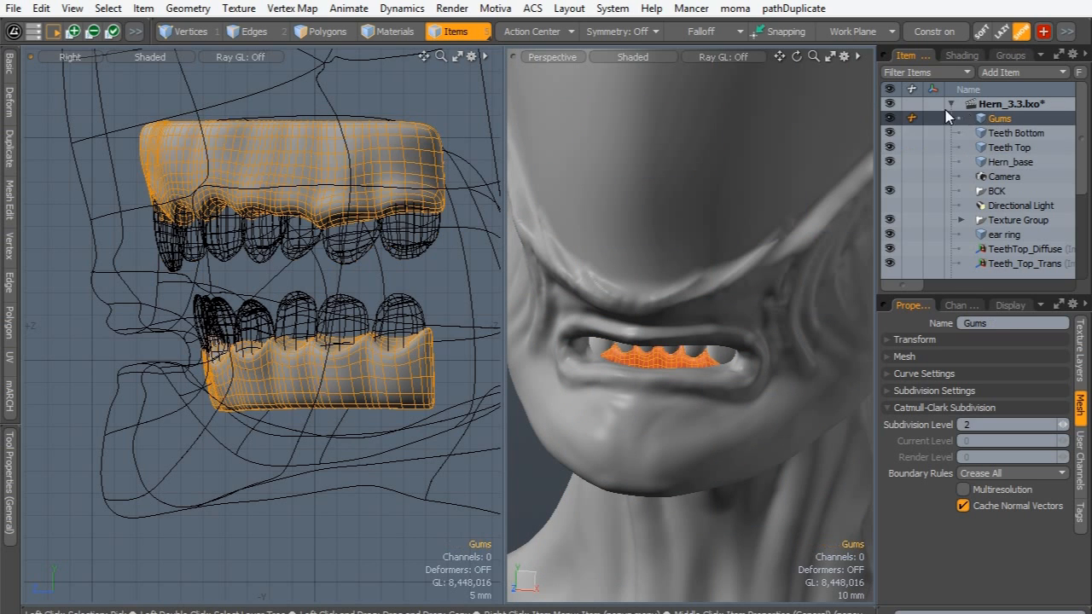
click(317, 32)
double_click(198, 149)
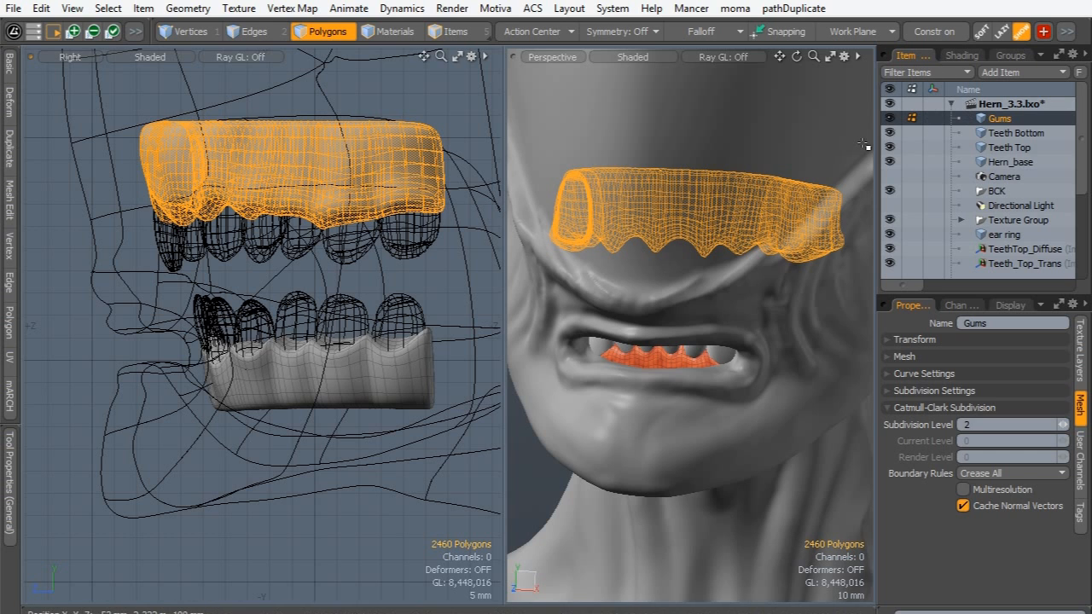
key(ctrl+x)
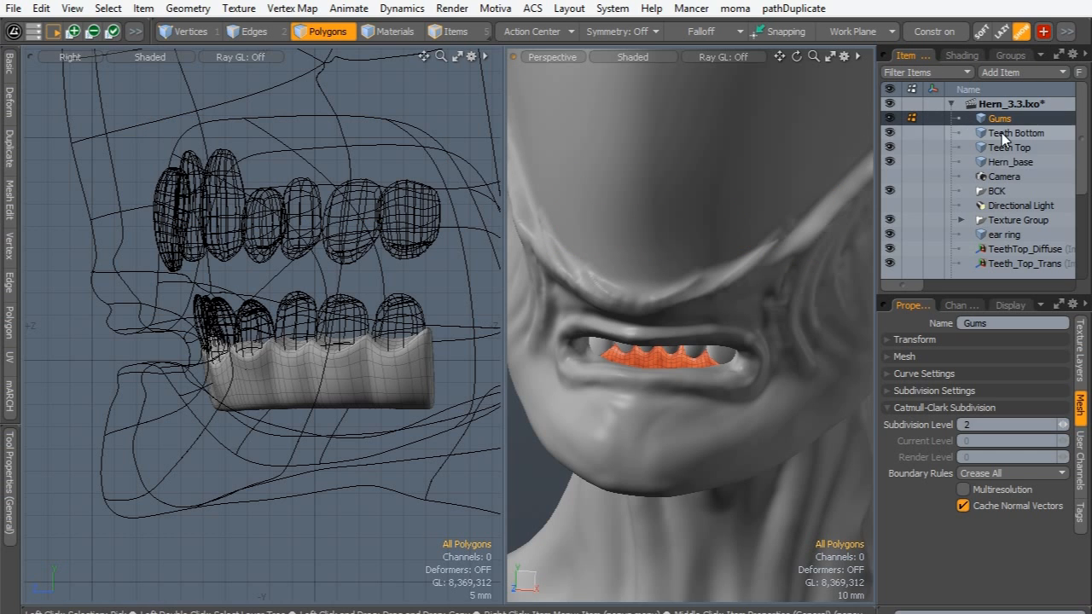
click(988, 147)
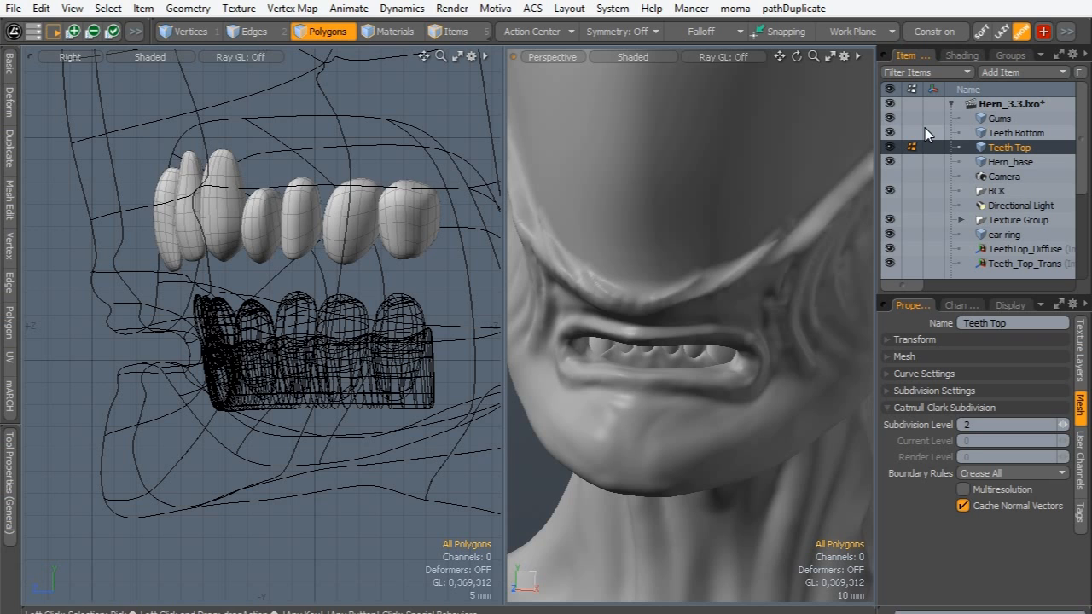
key(ctrl+v)
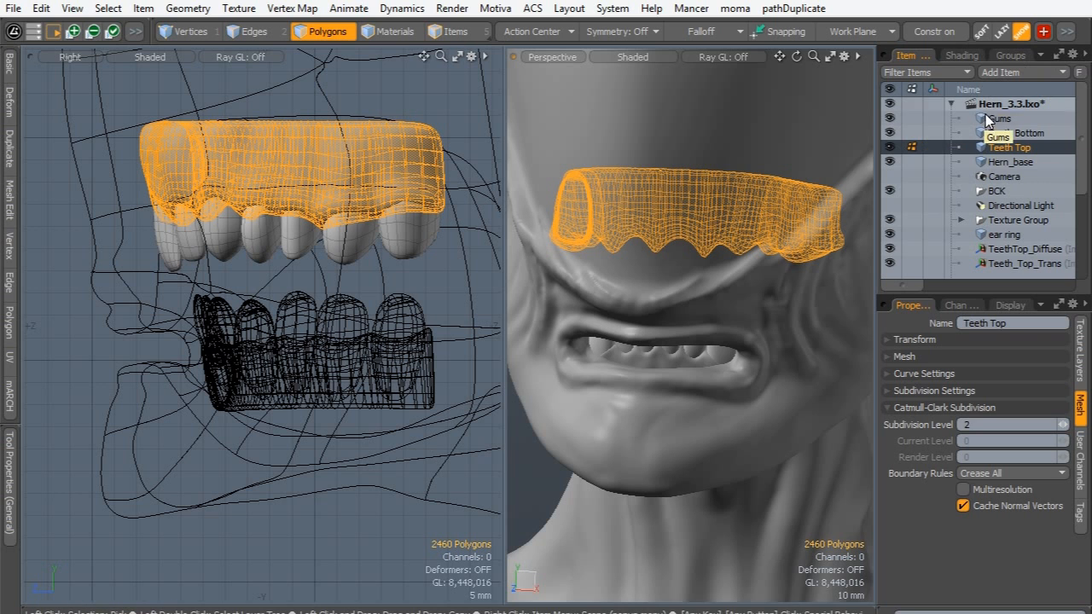
- Cut the lower gum polygons out of the Gums mesh and paste them into Teeth Bottom
click(953, 118)
double_click(334, 375)
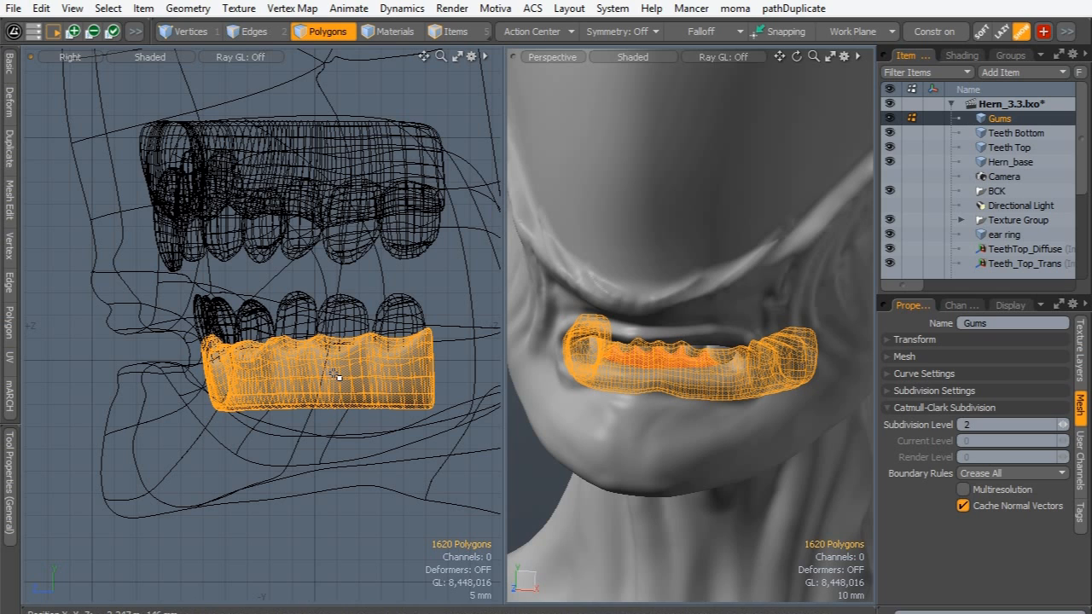
key(h)
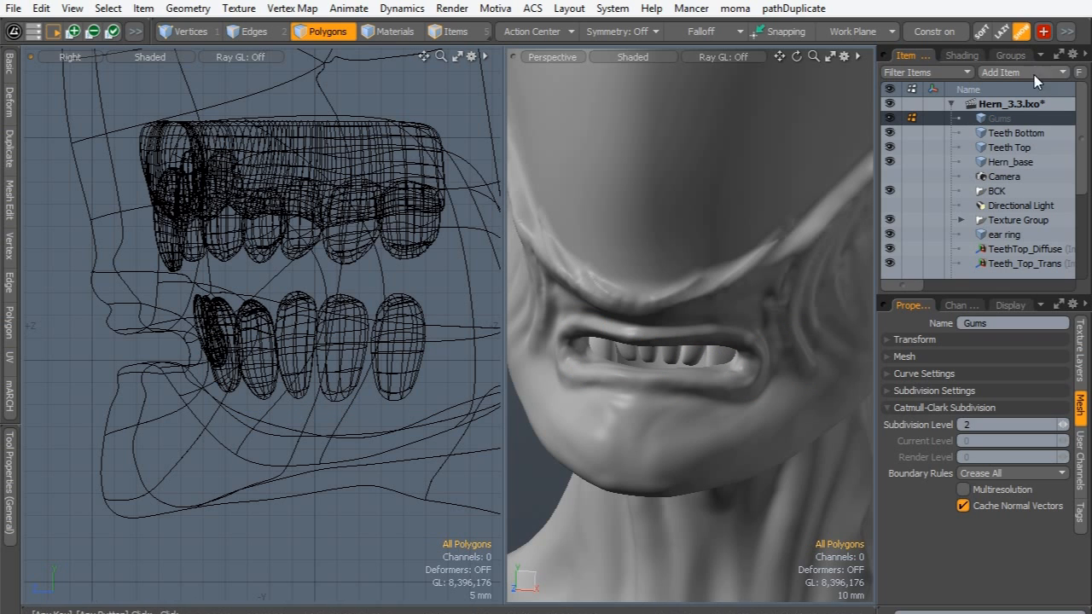
click(986, 134)
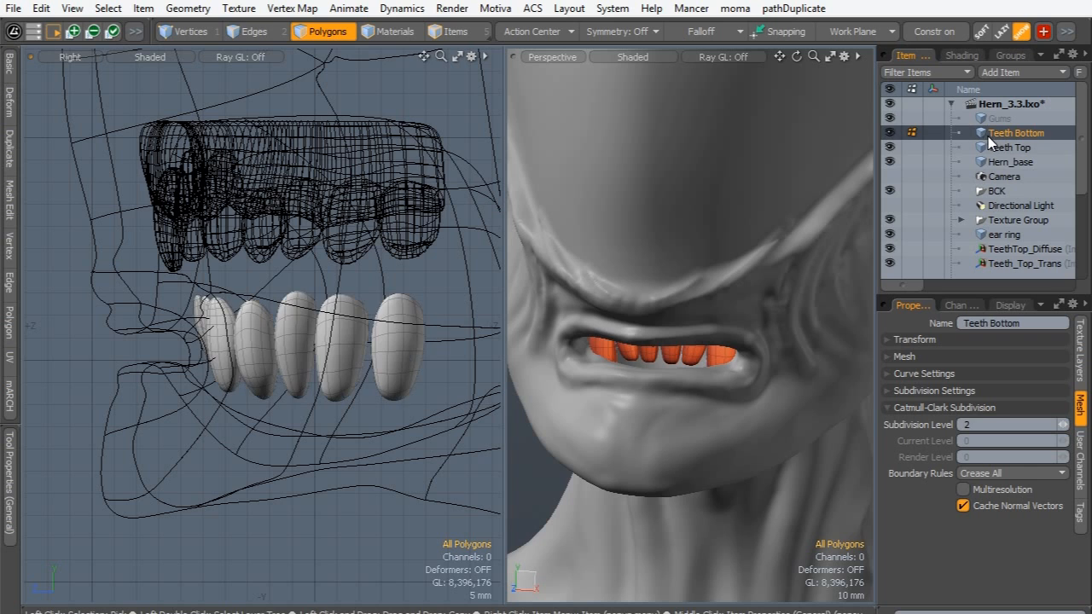
key(ctrl+v)
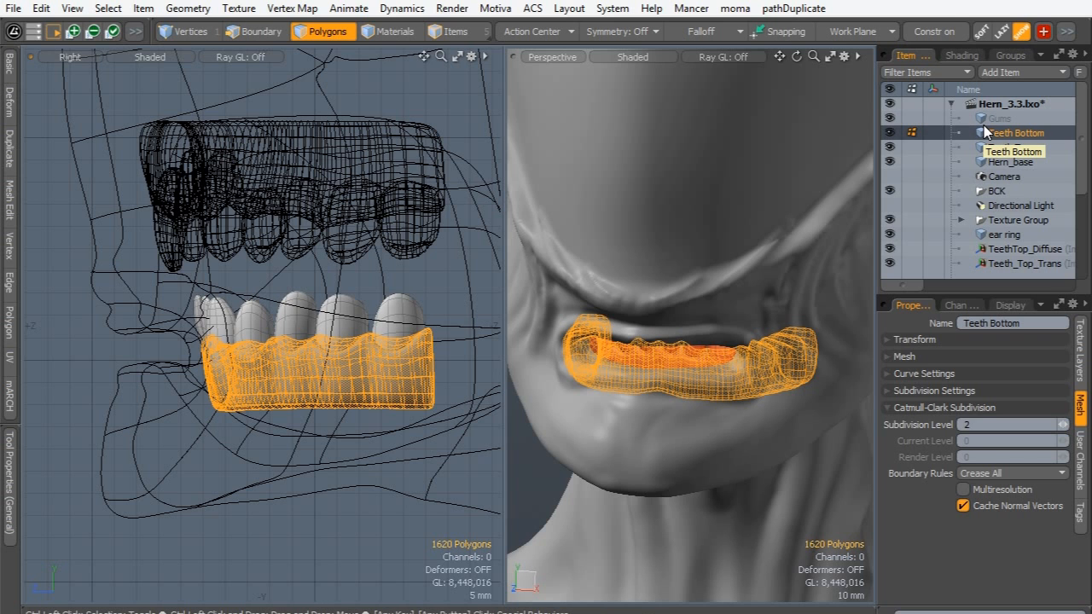
- Delete the emptied Gums item from the scene
click(998, 117)
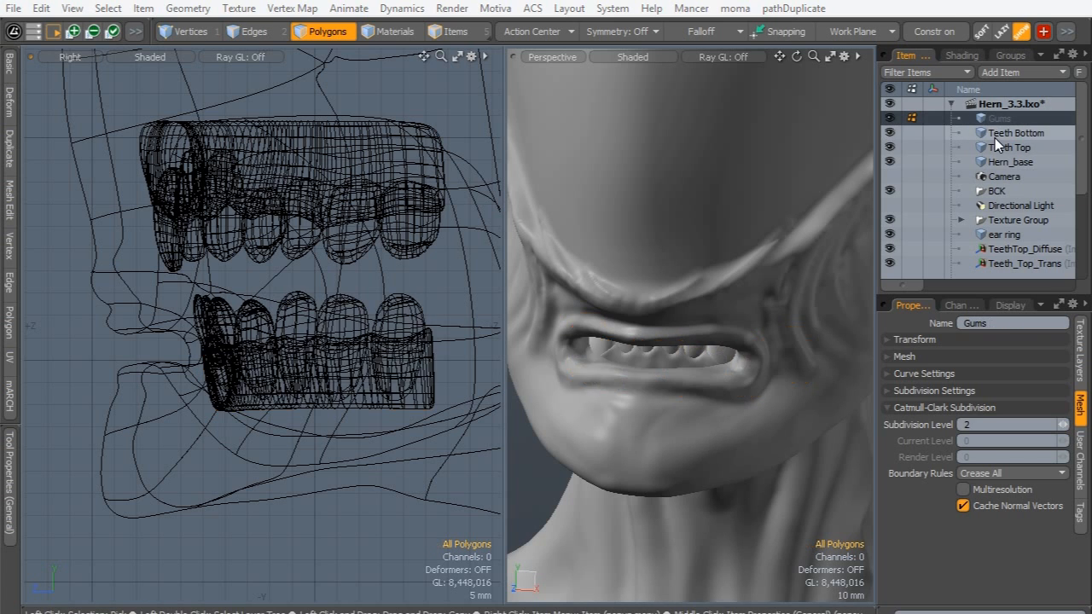
key(Delete)
click(598, 395)
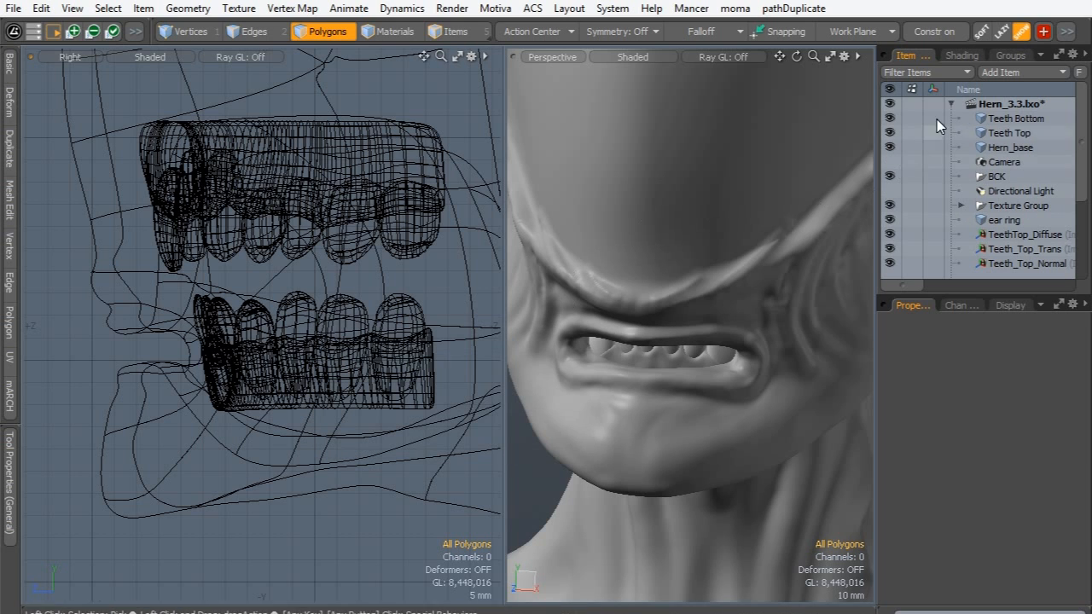
- Parent Teeth Top and Teeth Bottom to Hern_base, and select Hern_base in item mode
mouse_move(986, 119)
mouse_down()
mouse_move(1013, 137)
mouse_move(1006, 151)
mouse_up()
click(962, 118)
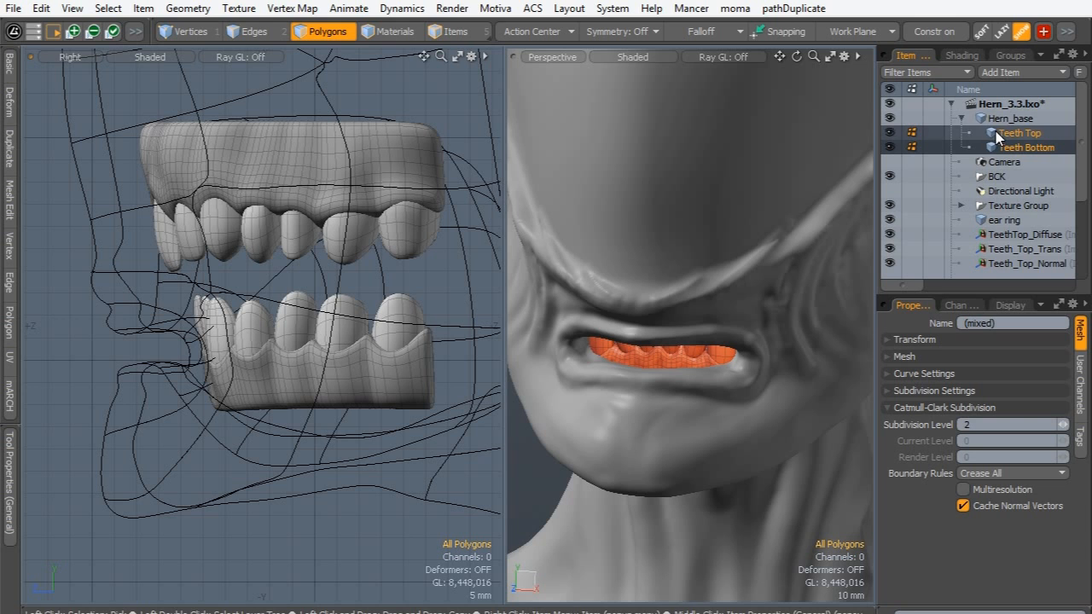
click(436, 32)
click(311, 396)
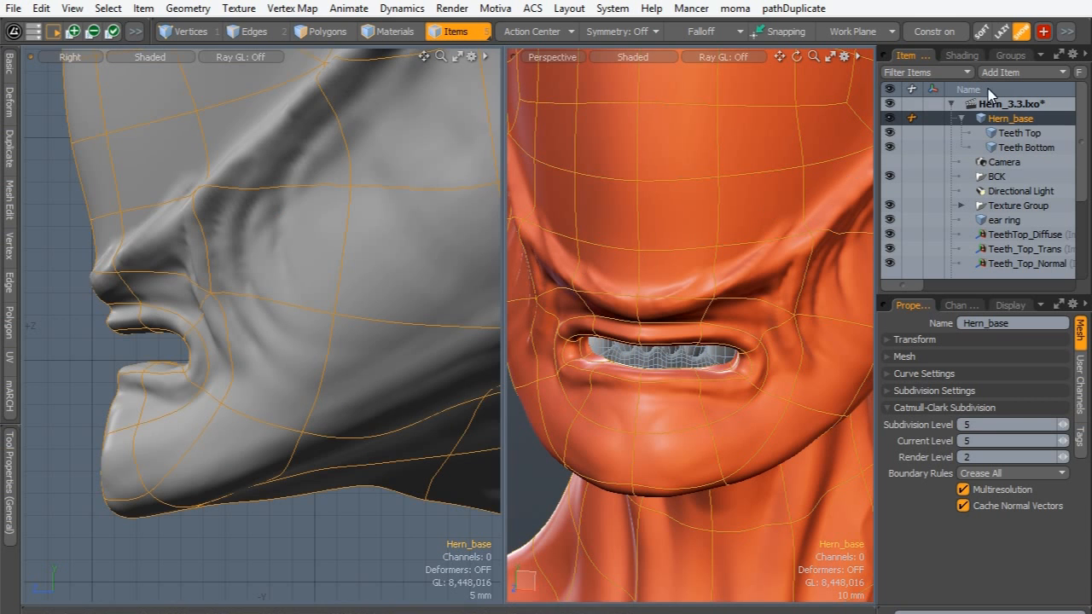
- Move the center of the Teeth Bottom mesh to the middle of its bounding box
click(994, 134)
click(999, 147)
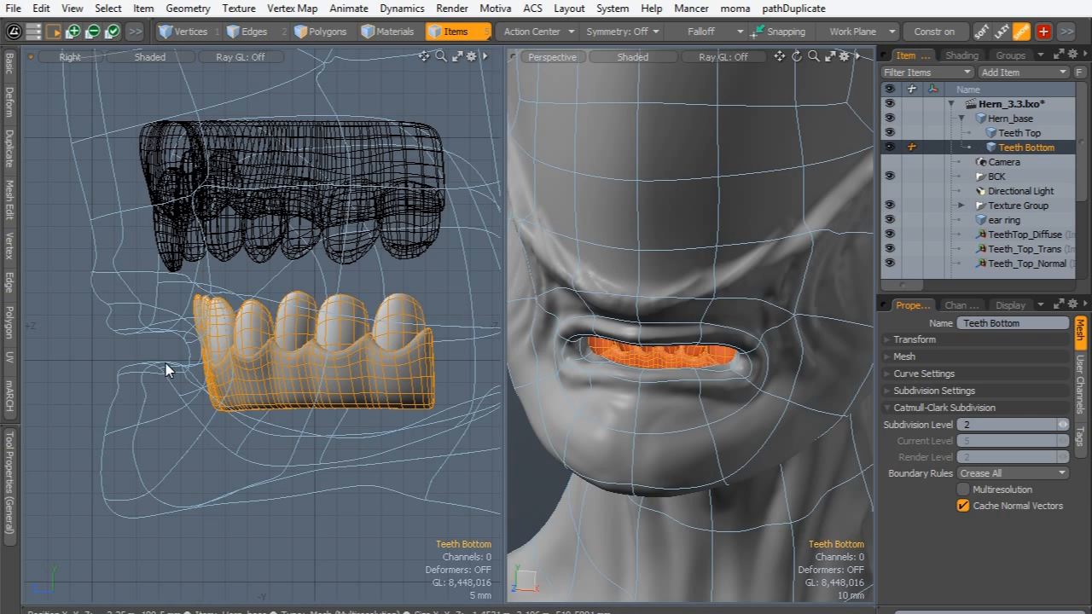
key(y)
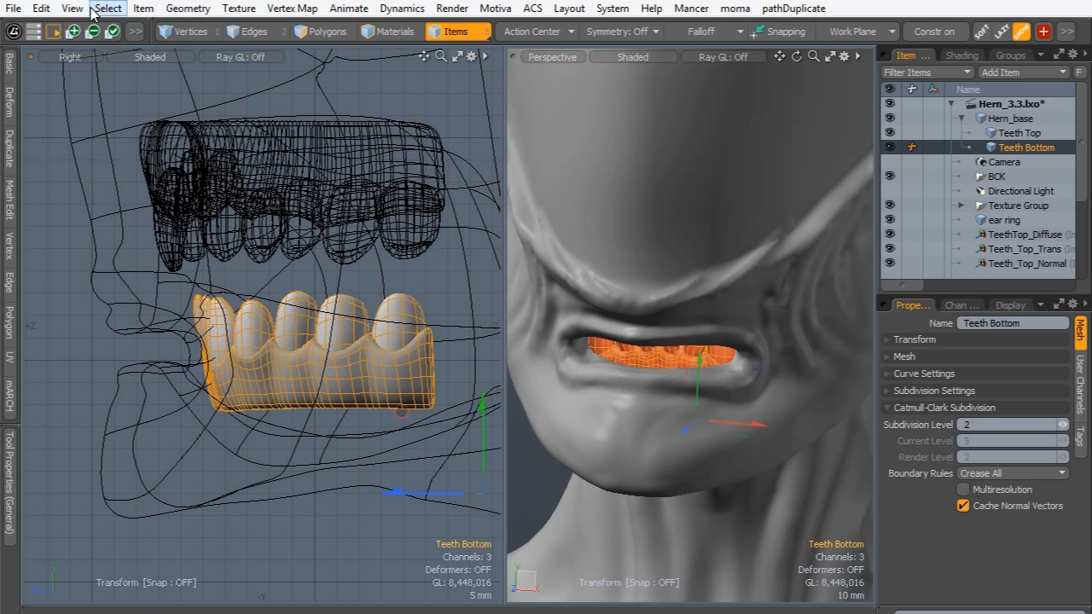
click(42, 8)
mouse_move(106, 376)
click(274, 372)
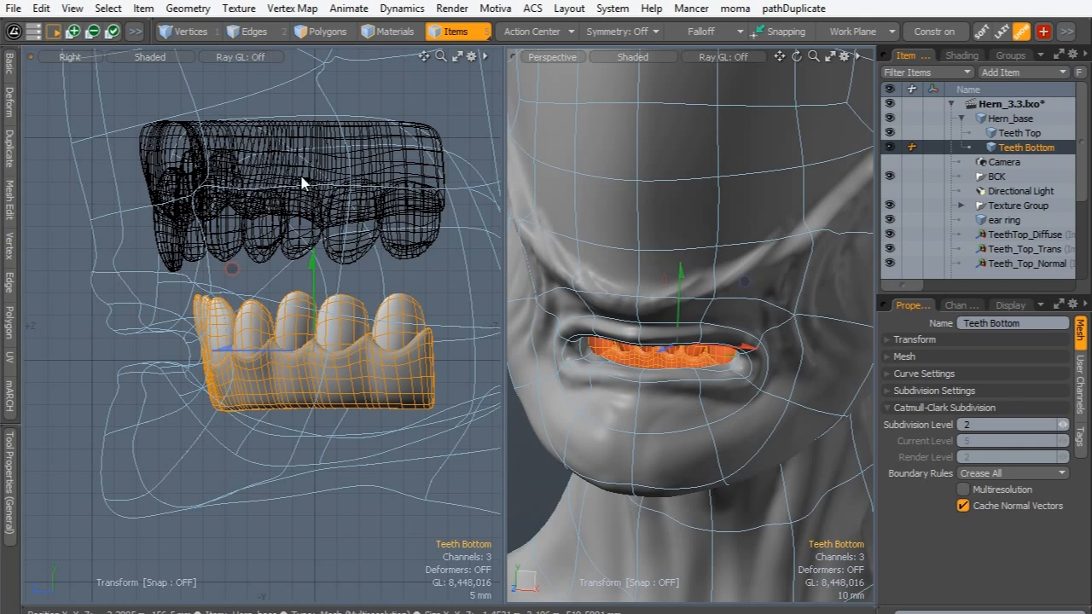
click(400, 137)
- Set the center of the Teeth Top mesh to the middle of its bounding box
click(995, 133)
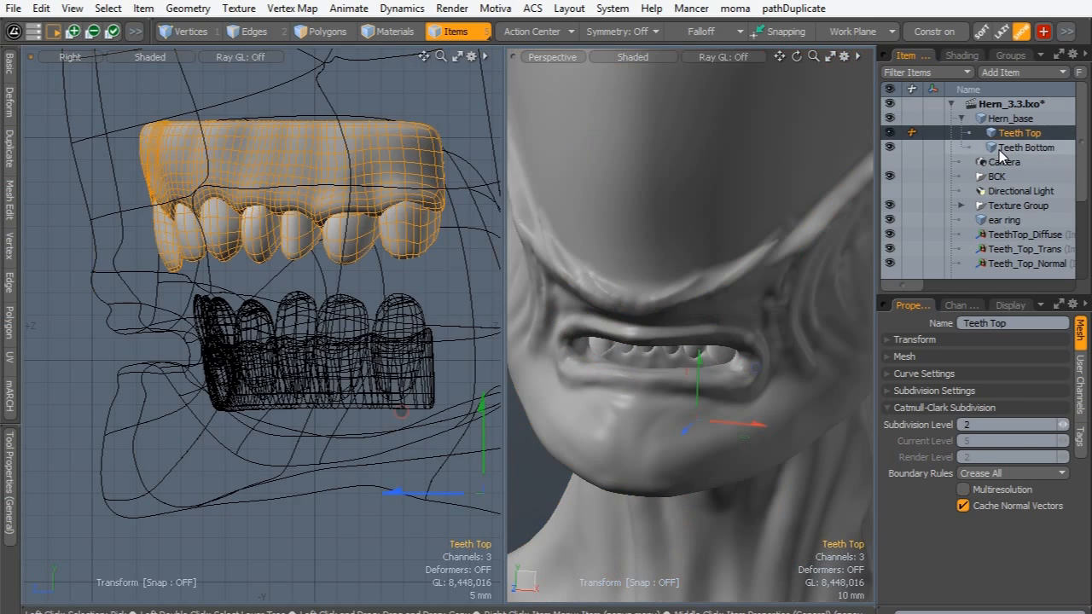
click(999, 148)
click(994, 133)
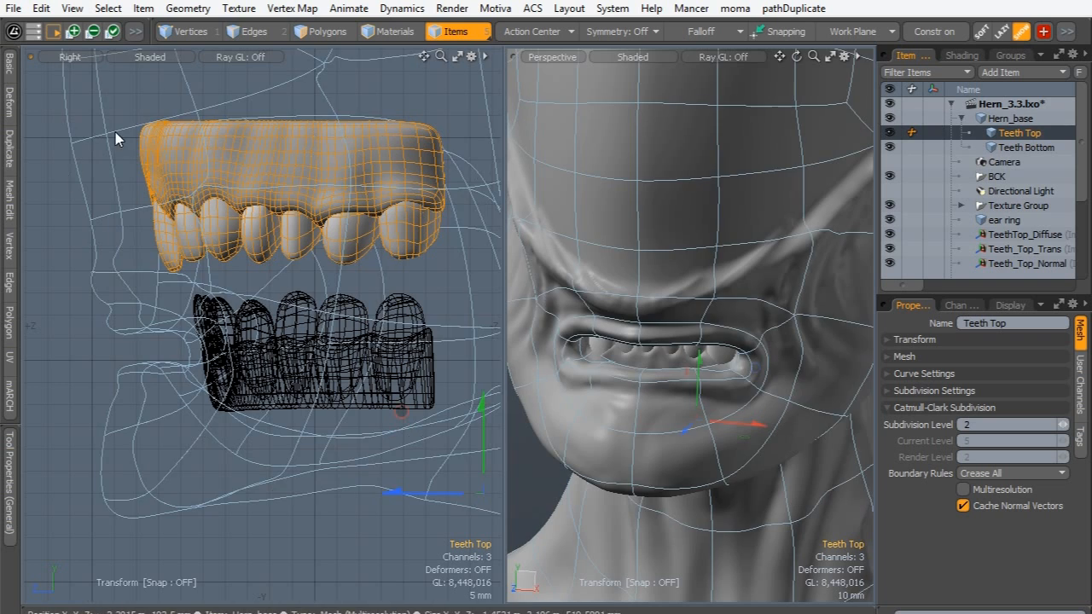
click(41, 9)
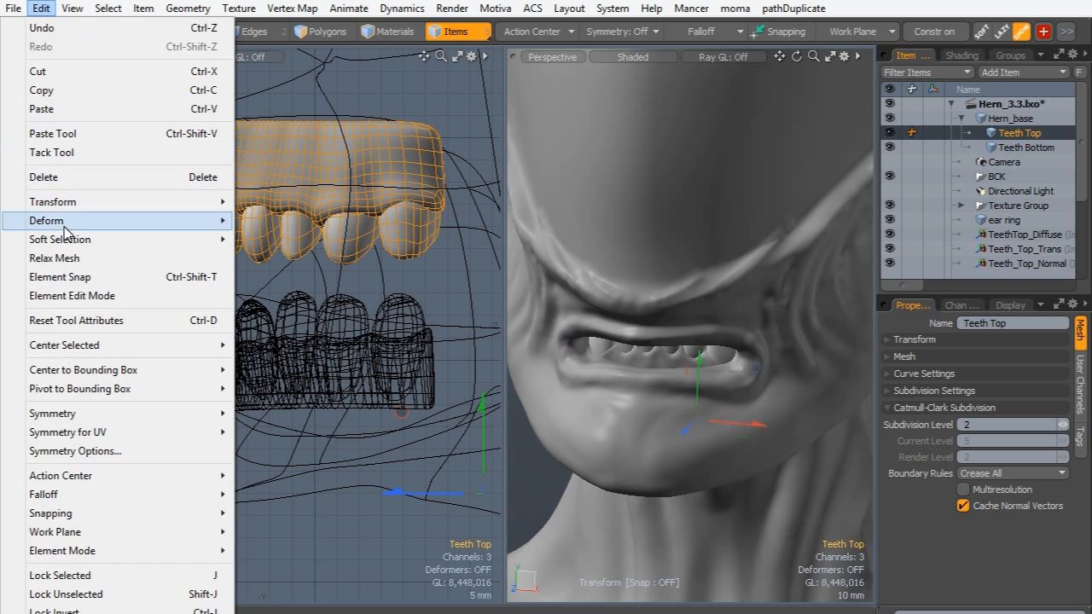
mouse_move(94, 376)
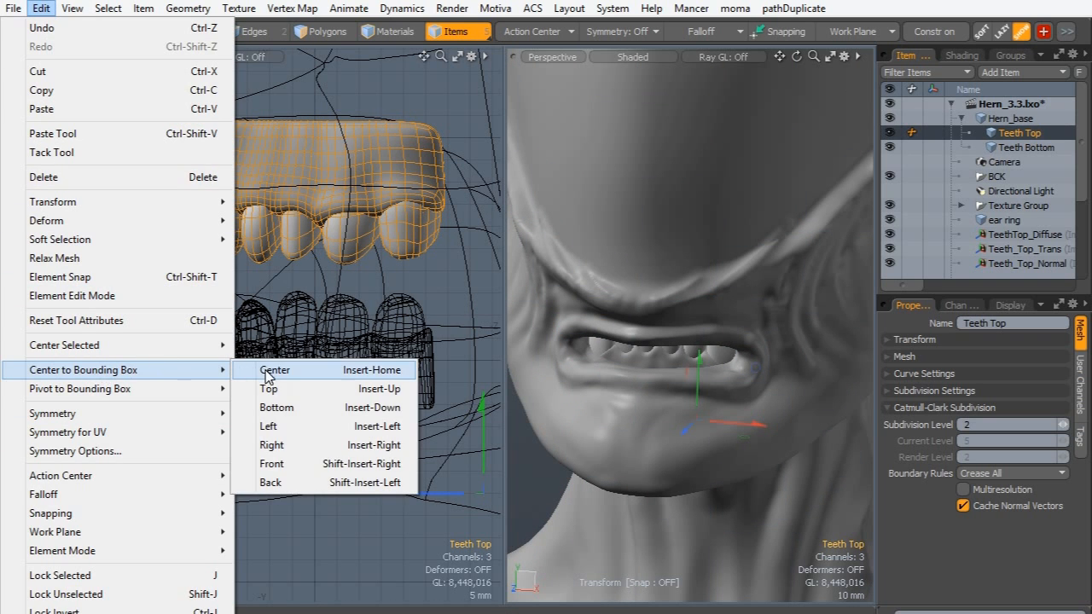
click(273, 372)
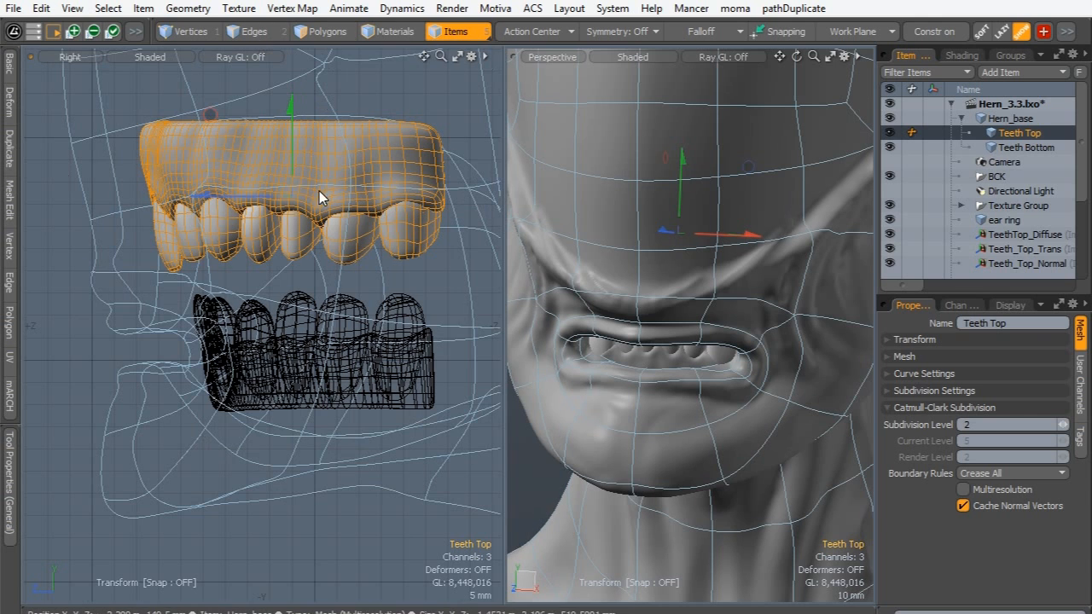
- Lower Teeth Top by about 6.5 mm, and move both teeth meshes about 12.5 mm down and 9.5 mm back
drag(294, 141, 293, 173)
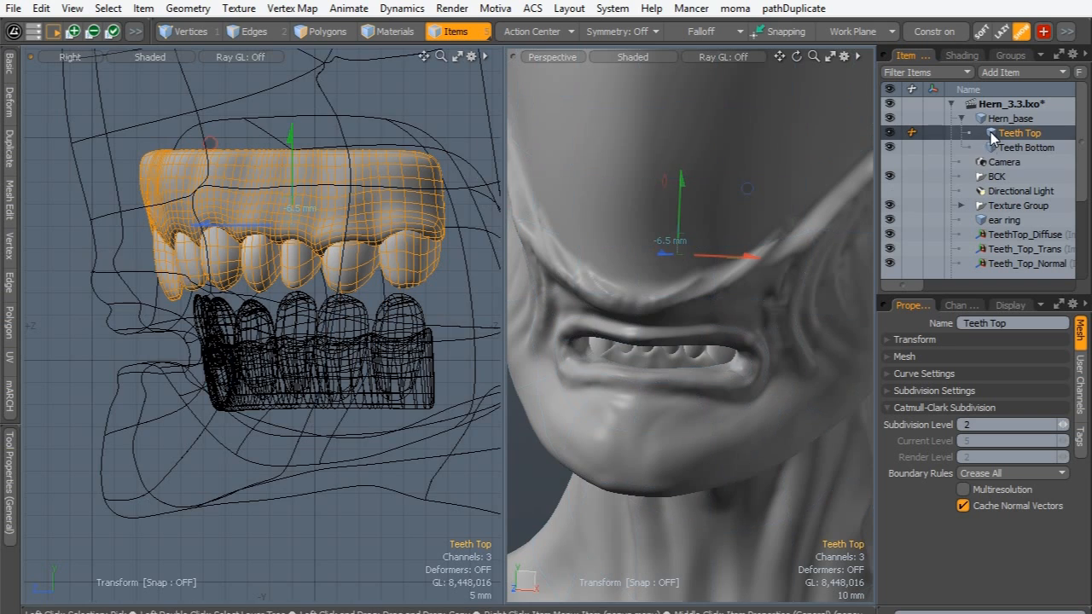
shift+click(1015, 147)
drag(311, 266, 273, 358)
drag(253, 408, 292, 408)
mouse_move(545, 359)
alt+mouse_down()
mouse_move(563, 345)
mouse_move(538, 362)
alt+mouse_up()
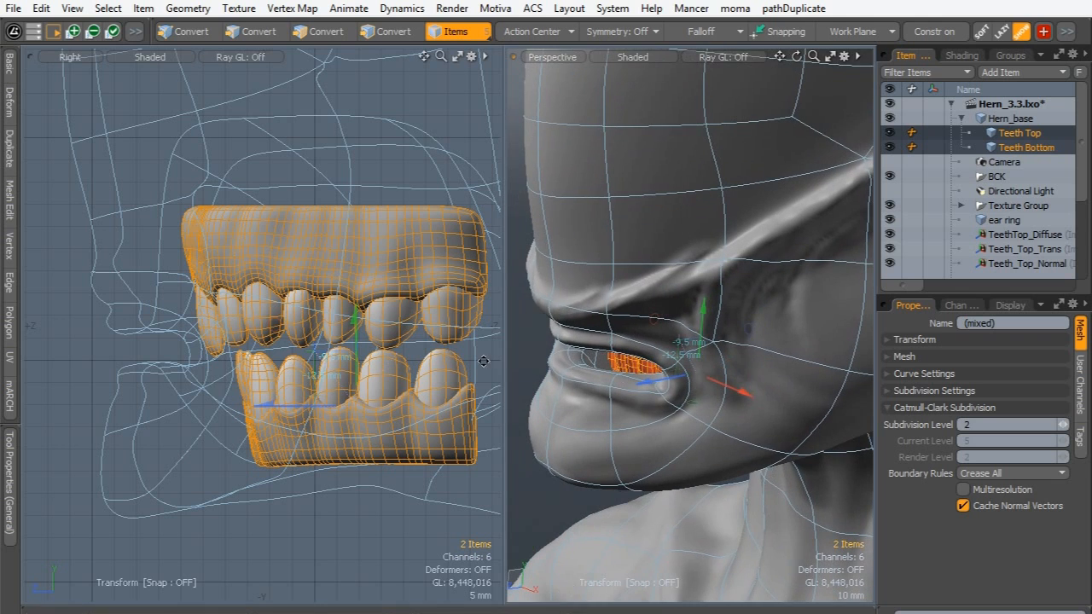
- Scale both teeth meshes down slightly and reposition them upward and forward so they sit behind the lips
drag(355, 350, 367, 333)
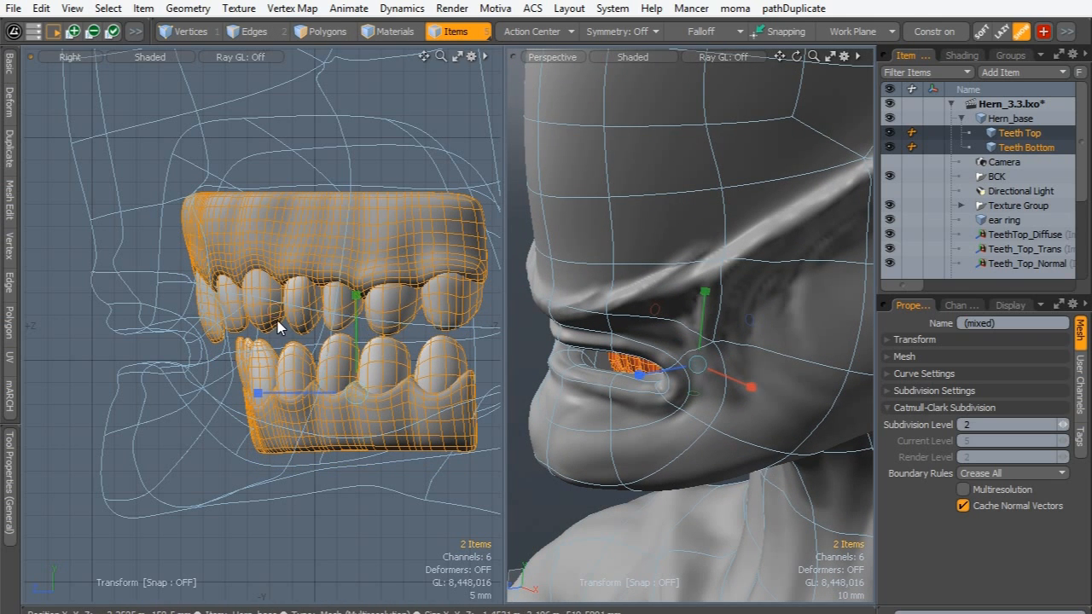
drag(275, 314, 286, 324)
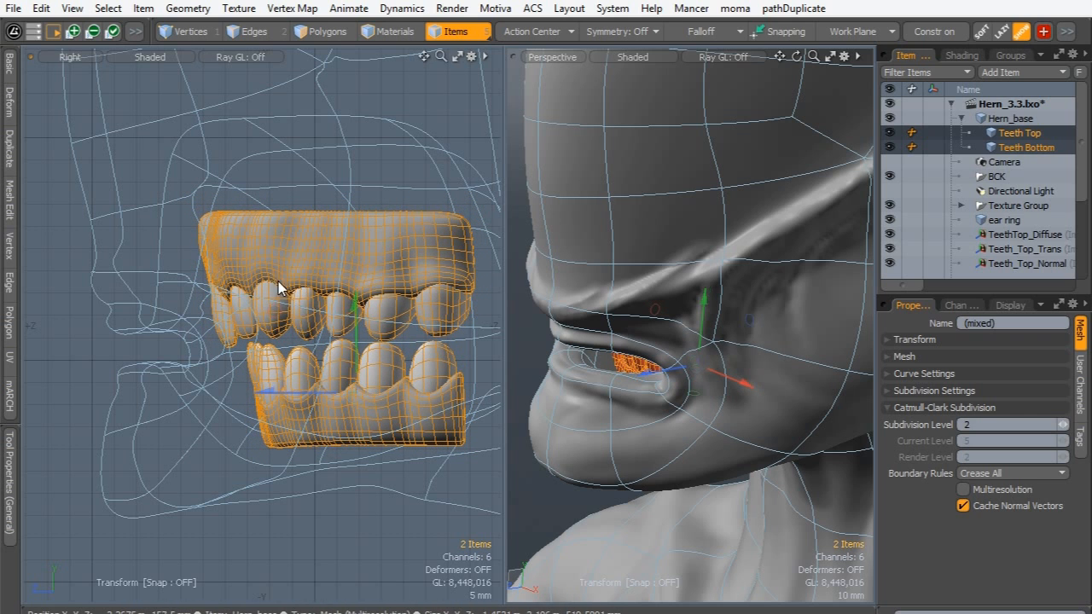
drag(298, 392, 271, 393)
alt+drag(682, 255, 549, 356)
alt+drag(335, 364, 331, 364)
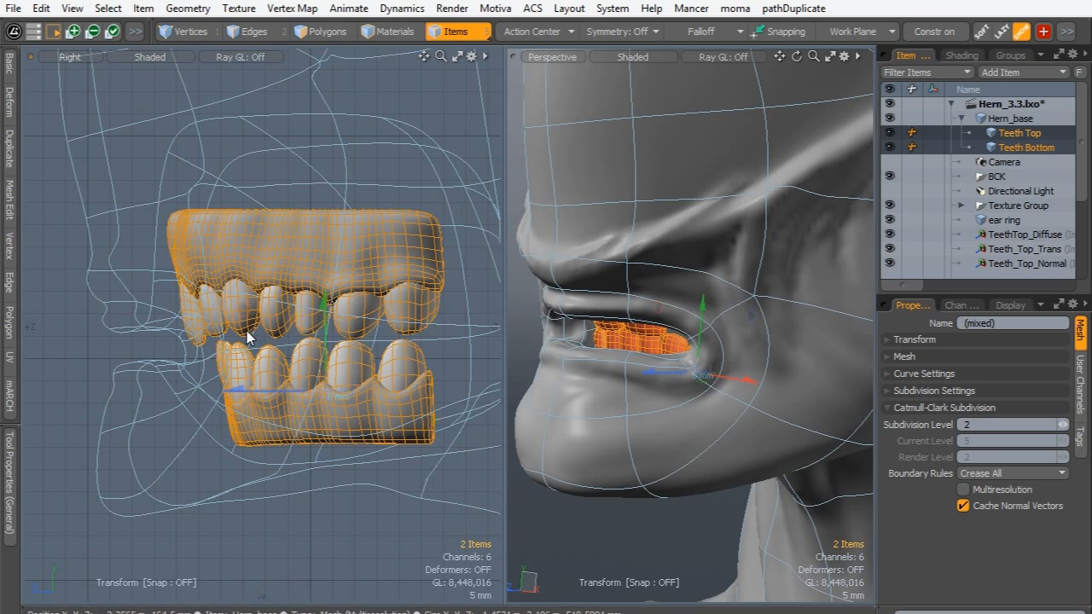
drag(244, 311, 236, 301)
key(space)
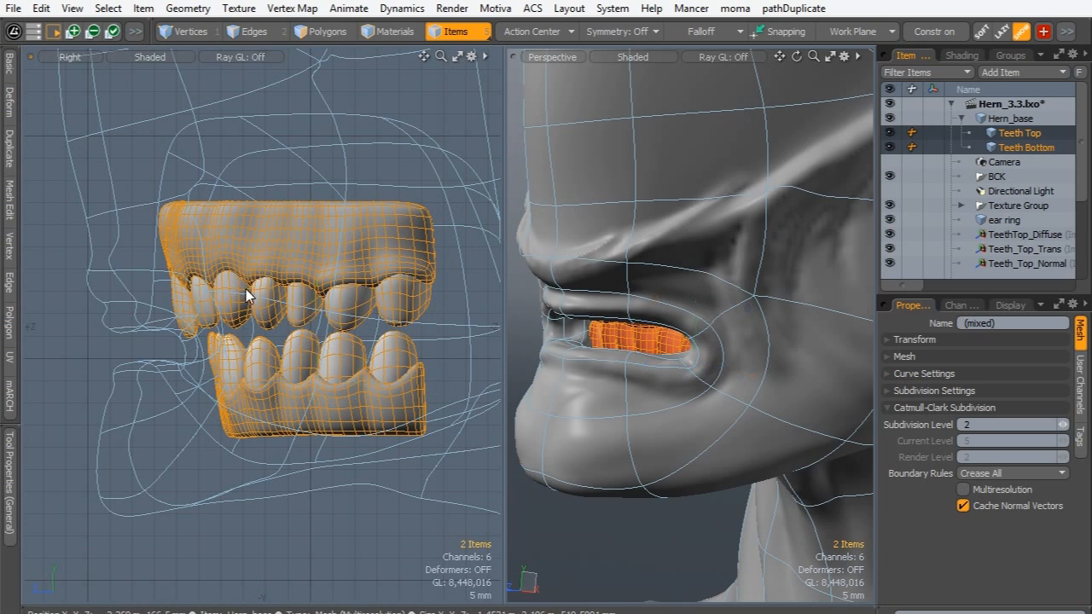
- Lower Teeth Top and shift it slightly back so its teeth overlap the bottom row
click(277, 266)
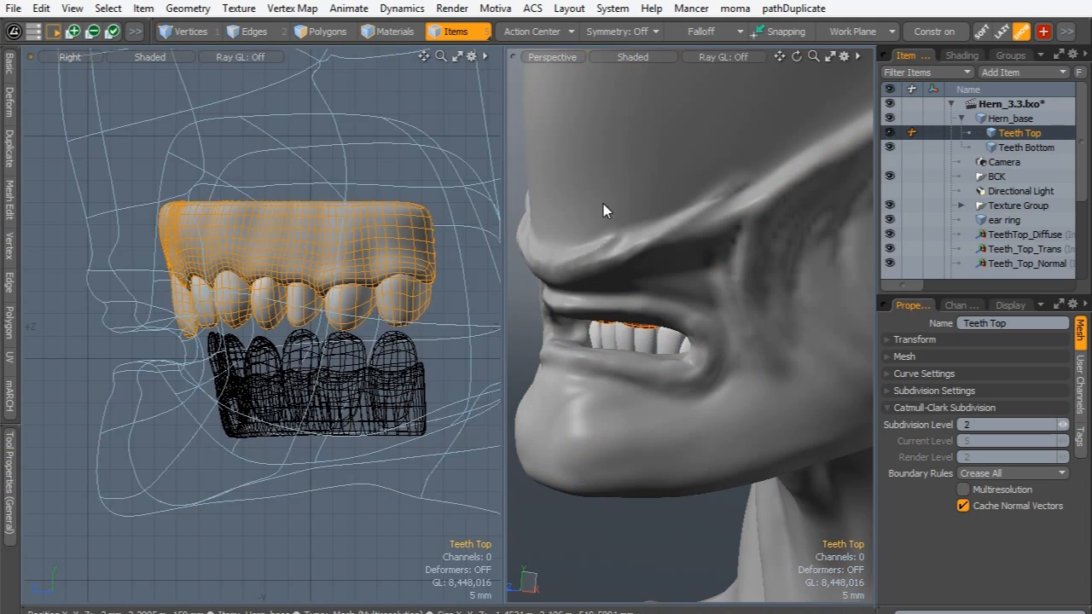
key(y)
drag(214, 193, 223, 207)
alt+drag(641, 367, 701, 166)
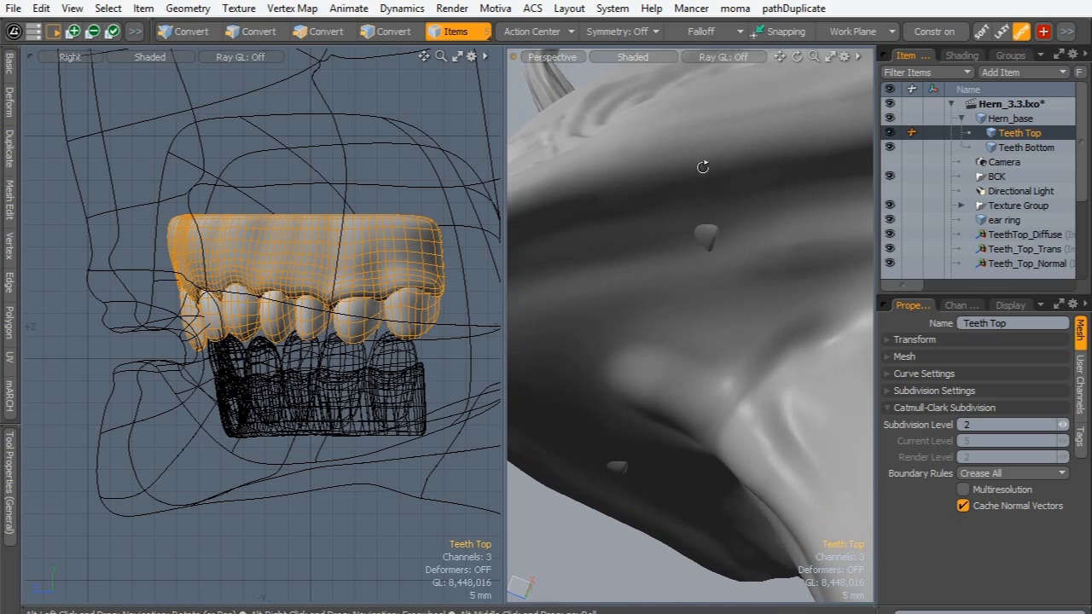
- Select all bottom gum polygons and draw a linear falloff from the back end of the gum toward its middle
ctrl+click(996, 148)
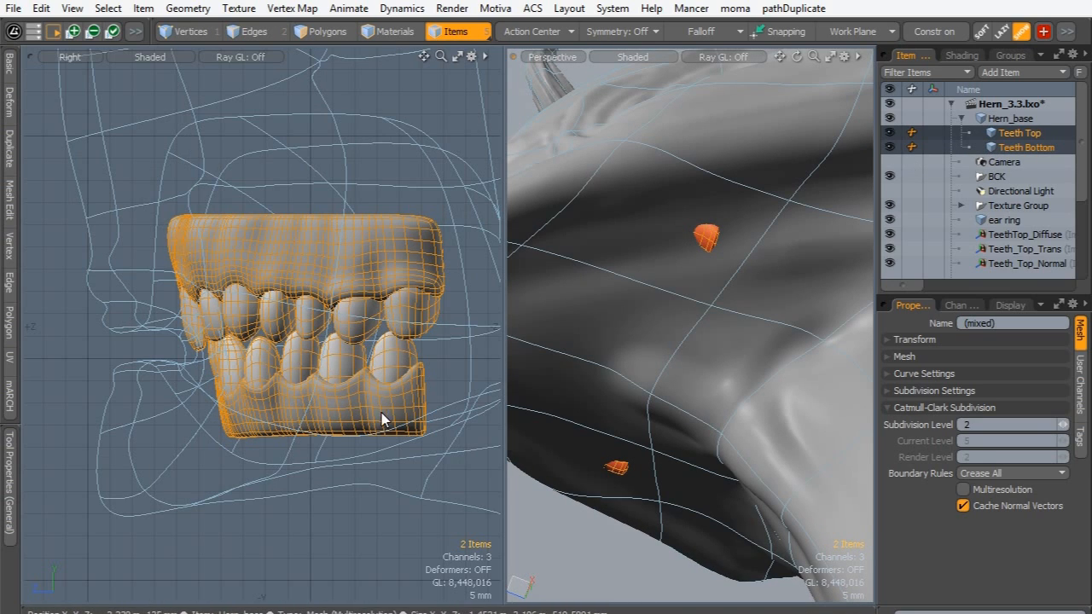
scroll(373, 411, up, 5)
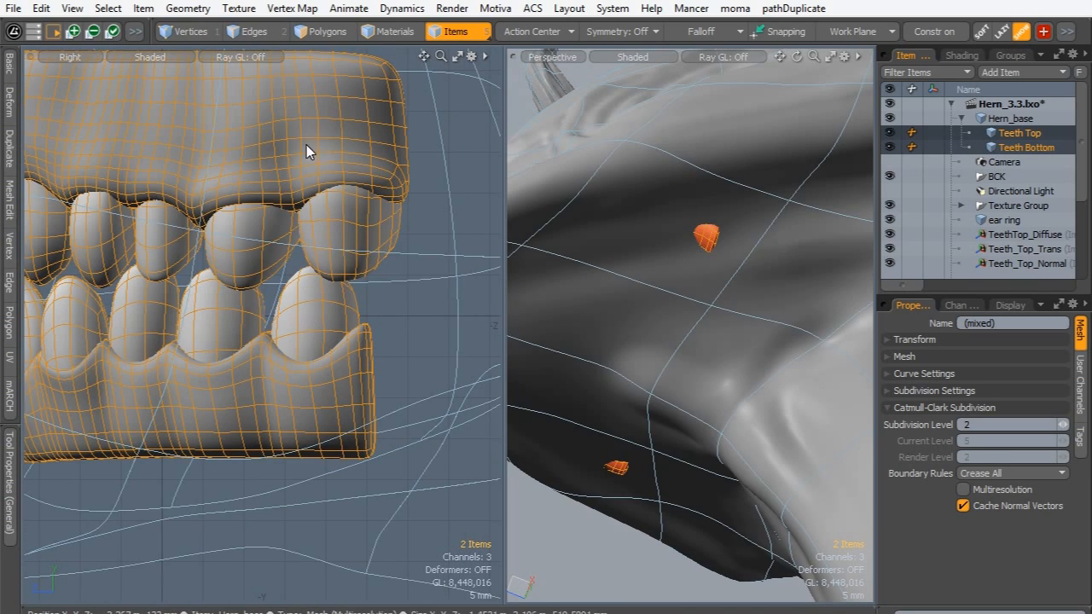
key(3)
double_click(326, 411)
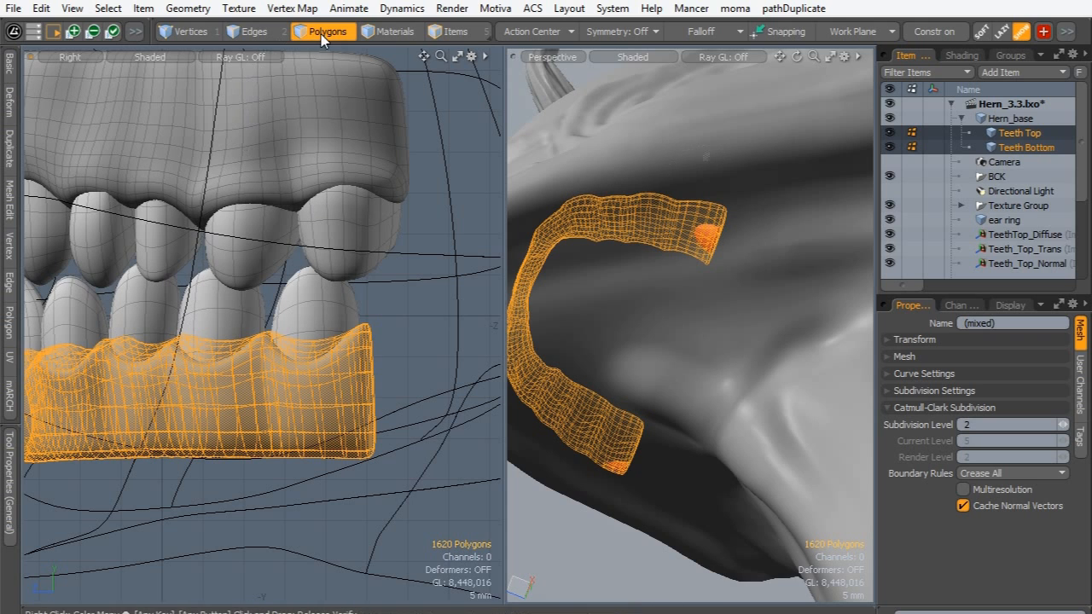
click(695, 31)
click(697, 41)
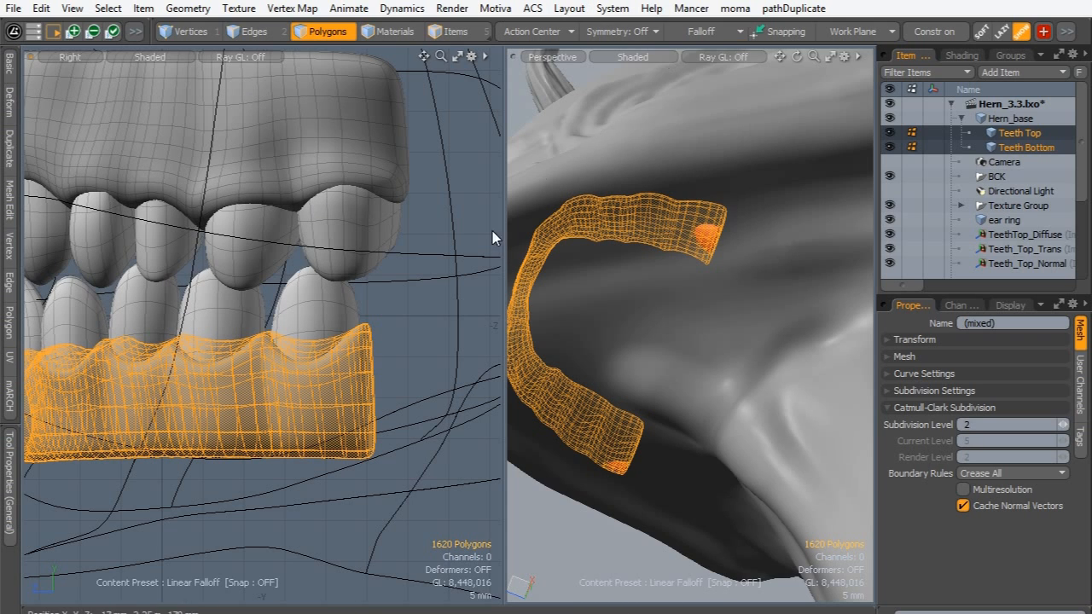
drag(692, 295, 592, 255)
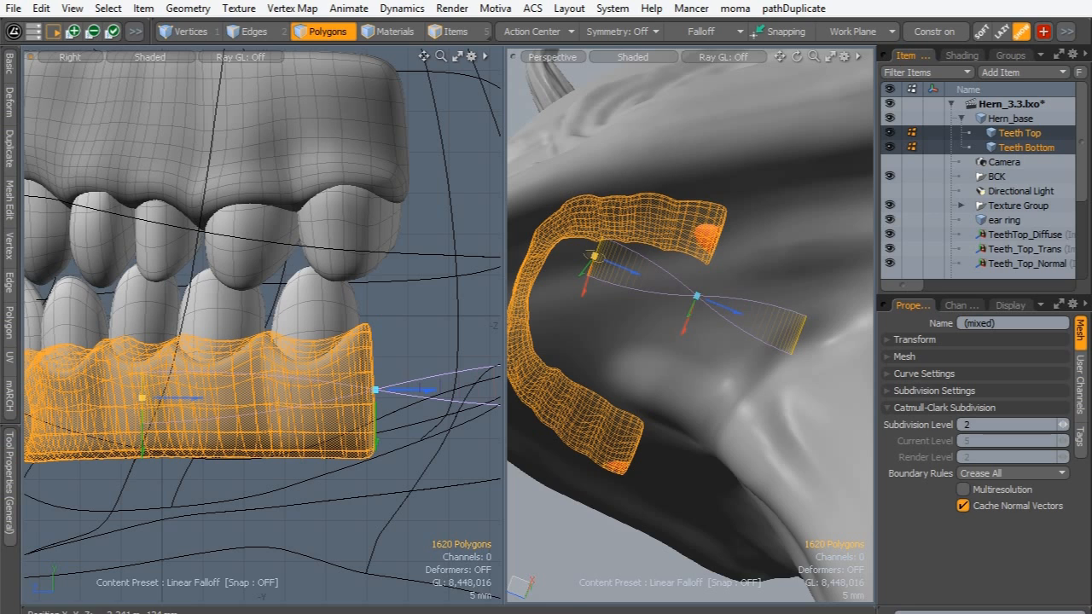
- Set the linear falloff's symmetric option to None and reverse its direction
click(12, 468)
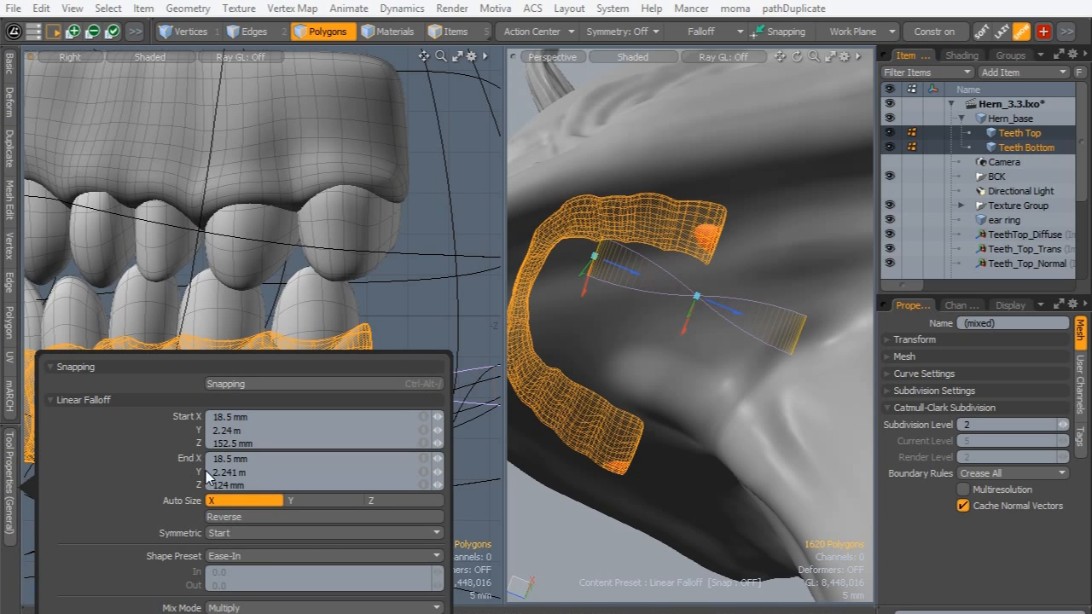
click(18, 260)
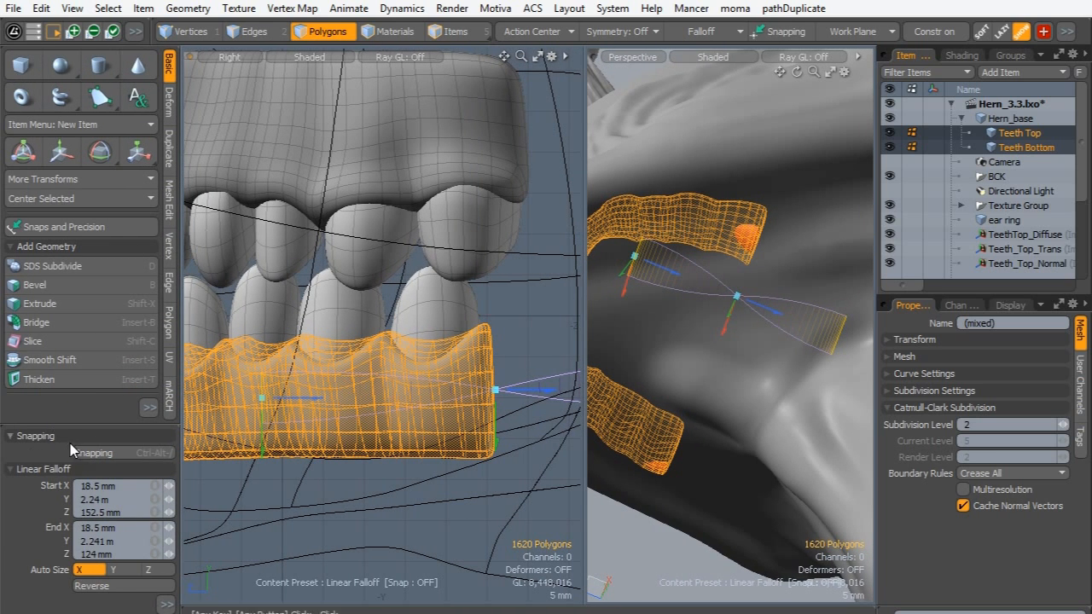
scroll(71, 444, down, 5)
click(85, 214)
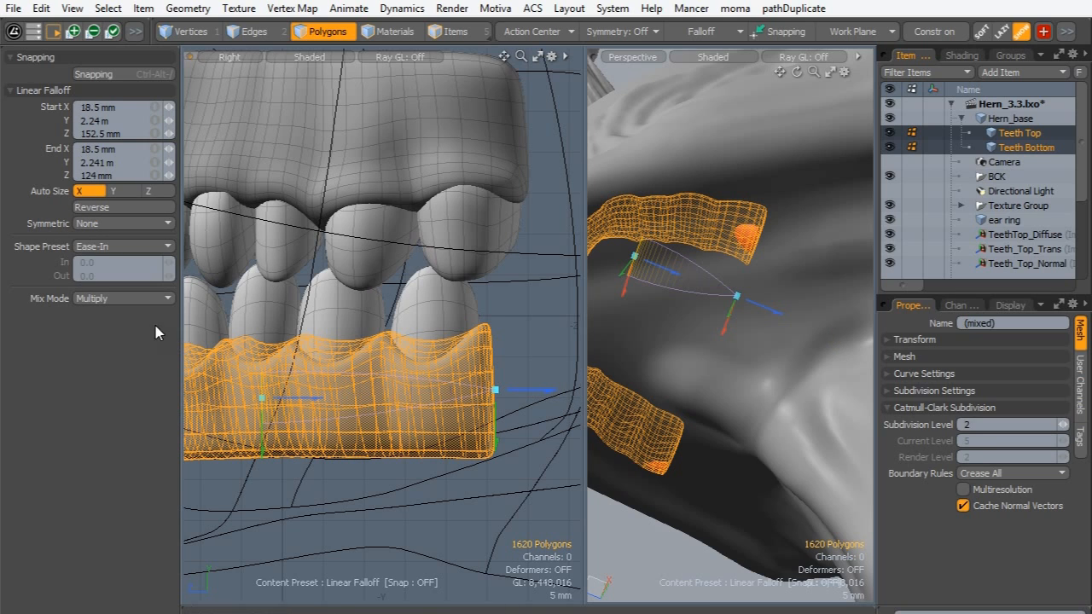
click(91, 207)
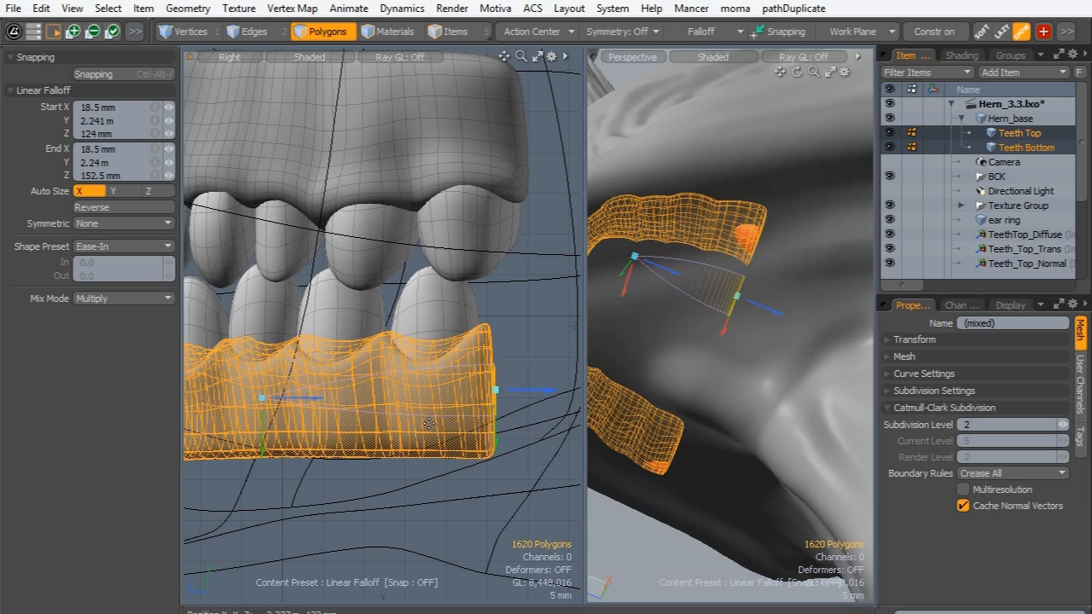
- Scale the selected bottom gum polygons to 53% in Y through the falloff, and clear the polygon selection and falloff
key(y)
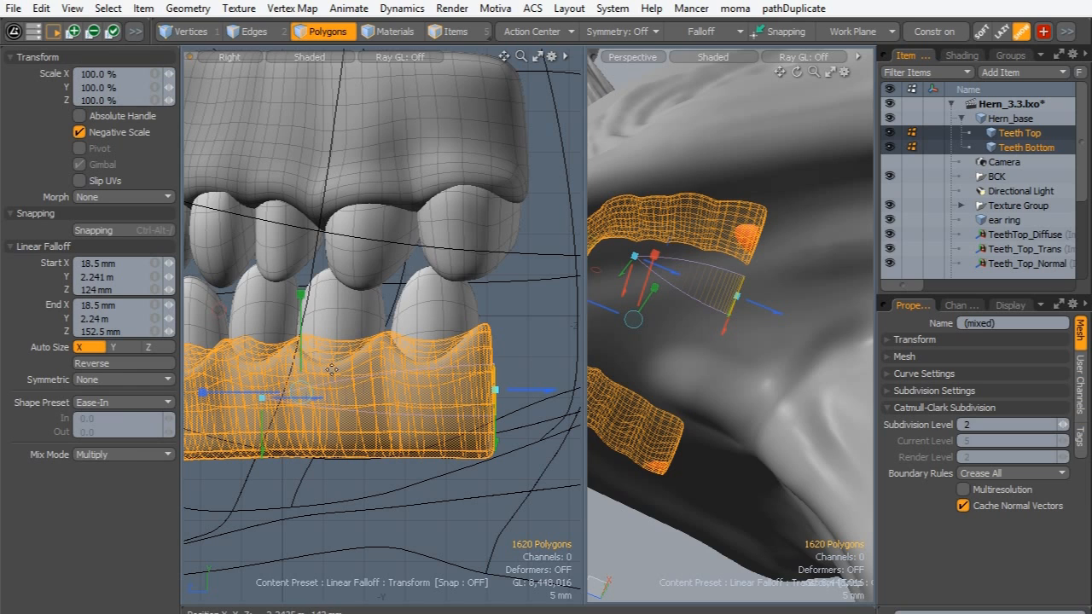
drag(300, 307, 318, 391)
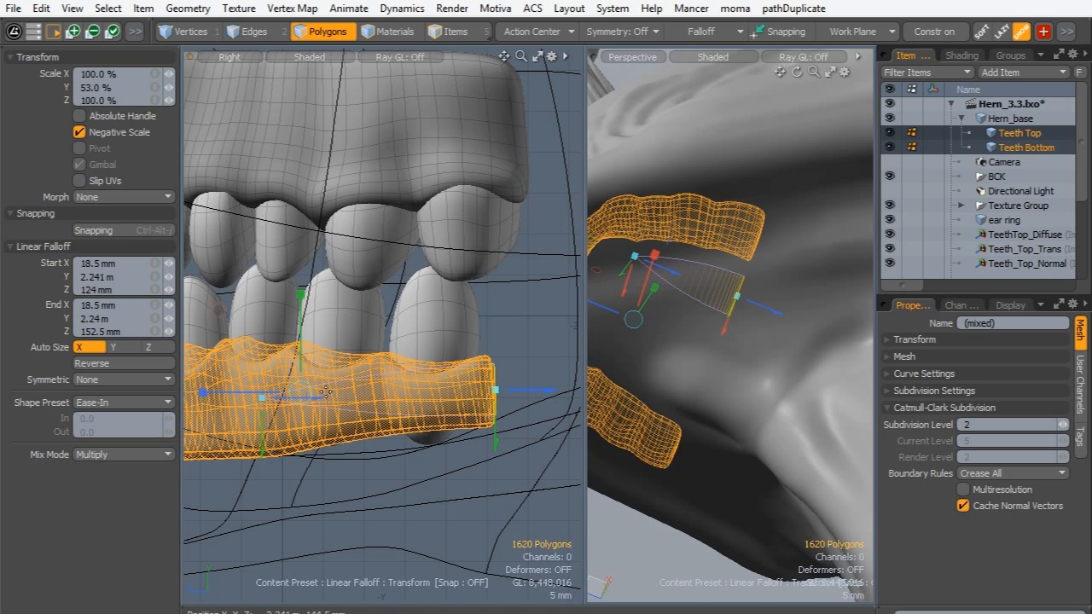
key(space)
alt+drag(643, 463, 793, 309)
key(1)
key(2)
scroll(444, 236, down, 5)
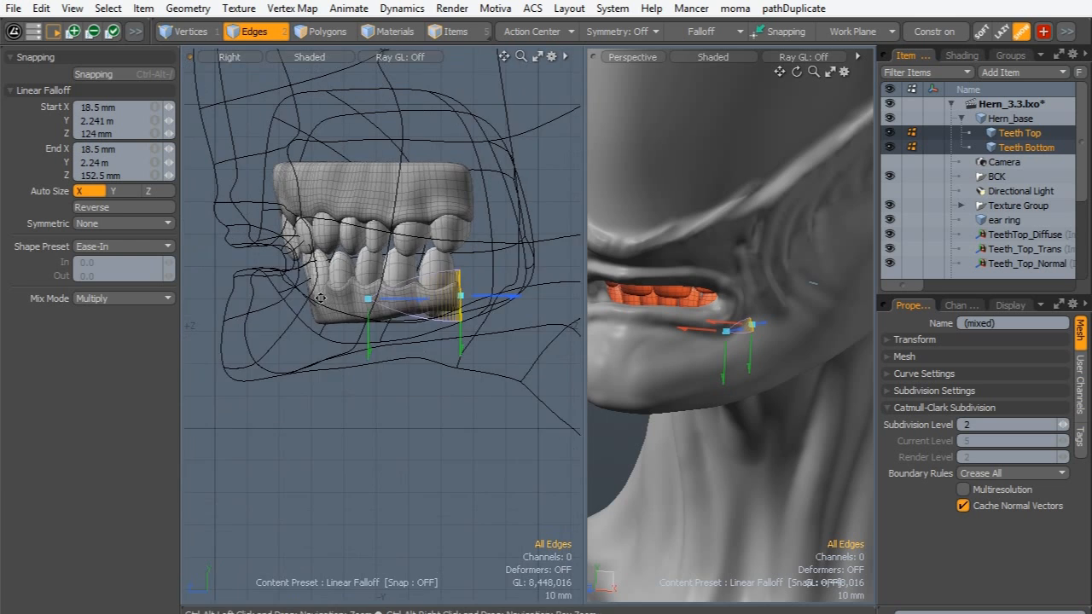
alt+shift+drag(346, 262, 324, 315)
key(Escape)
- Switch the side view to Front and examine how the teeth fit in the whole character
scroll(363, 233, down, 4)
click(418, 252)
alt+shift+drag(418, 251, 308, 322)
ctrl+alt+drag(768, 273, 604, 280)
ctrl+alt+drag(431, 288, 305, 148)
alt+shift+drag(310, 253, 311, 268)
ctrl+alt+drag(431, 290, 342, 333)
key(ctrl+space)
click(412, 365)
key(ctrl+space)
click(437, 449)
ctrl+alt+drag(383, 349, 424, 321)
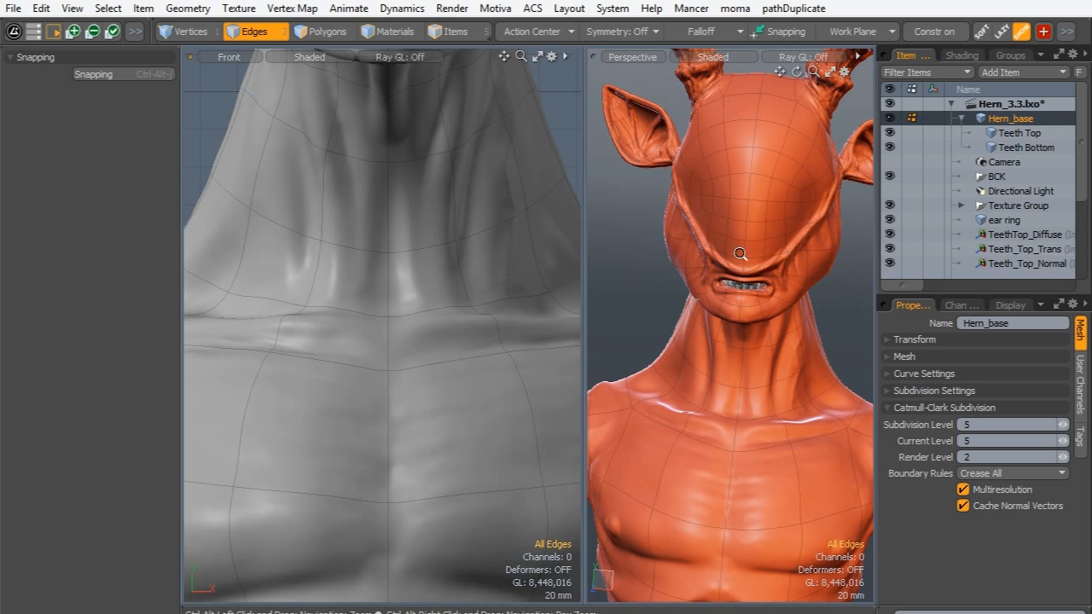
ctrl+alt+drag(741, 253, 746, 294)
- Parent the ear ring to Hern_base, and move all teeth and gum image texture locators into Texture Group
click(1005, 219)
drag(1008, 219, 1014, 128)
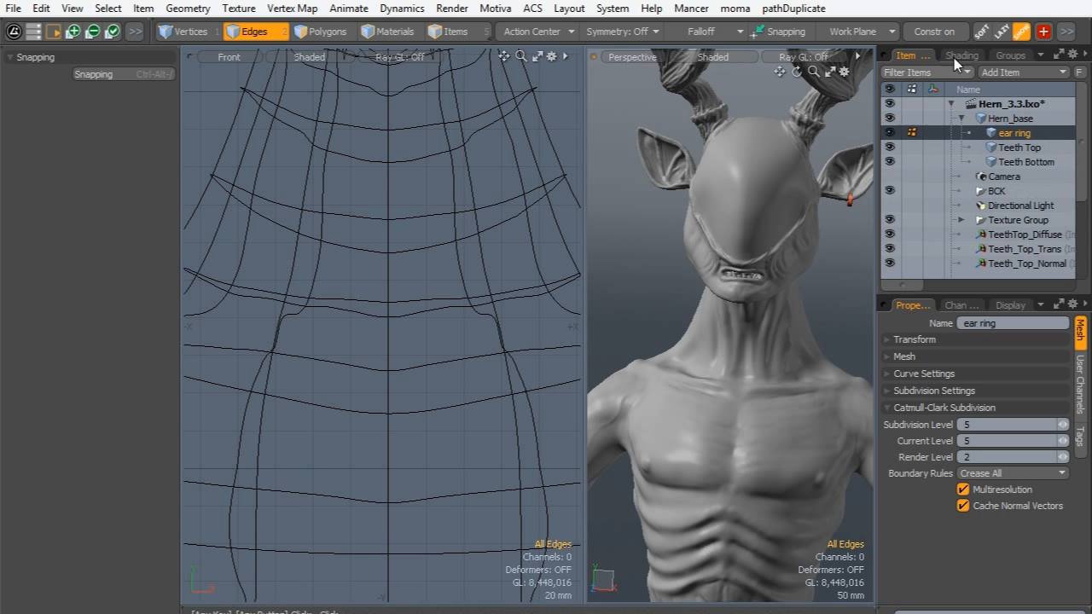
click(980, 222)
click(962, 219)
click(962, 219)
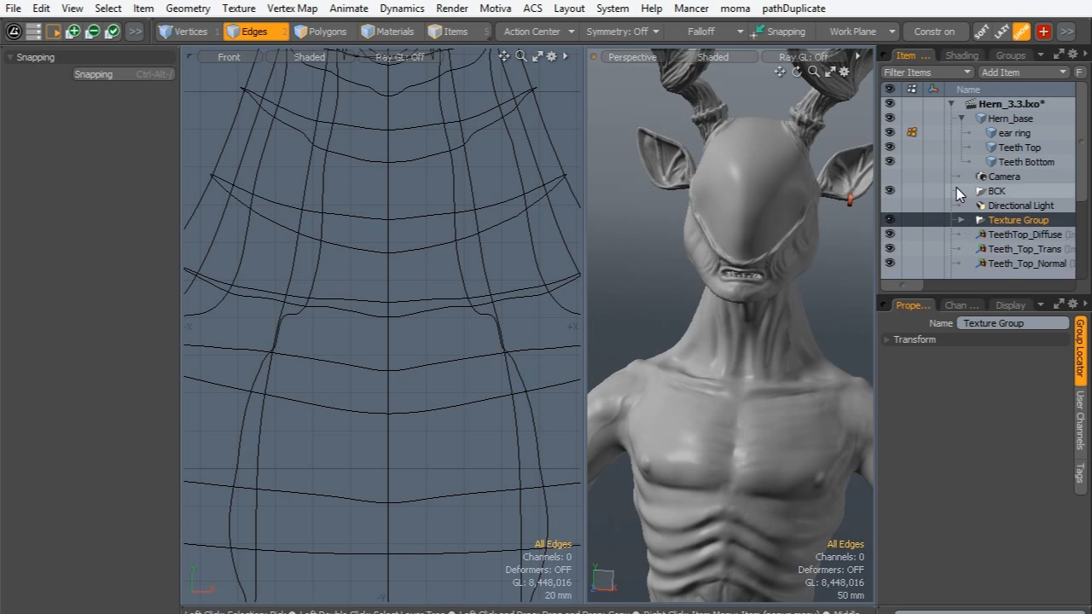
scroll(1036, 192, down, 2)
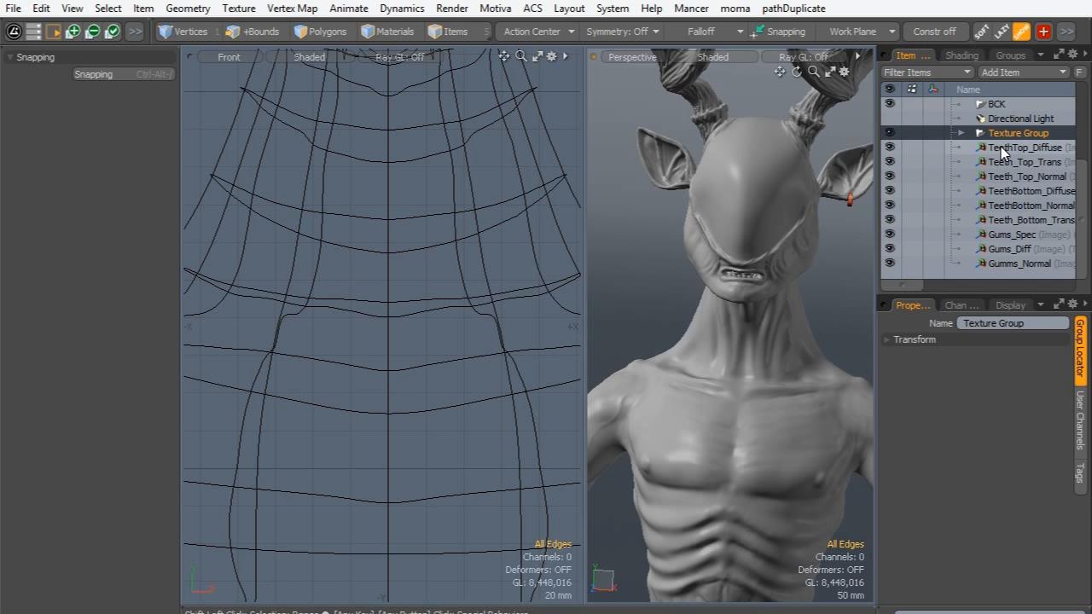
click(1000, 146)
shift+click(1032, 263)
drag(1040, 248, 1028, 135)
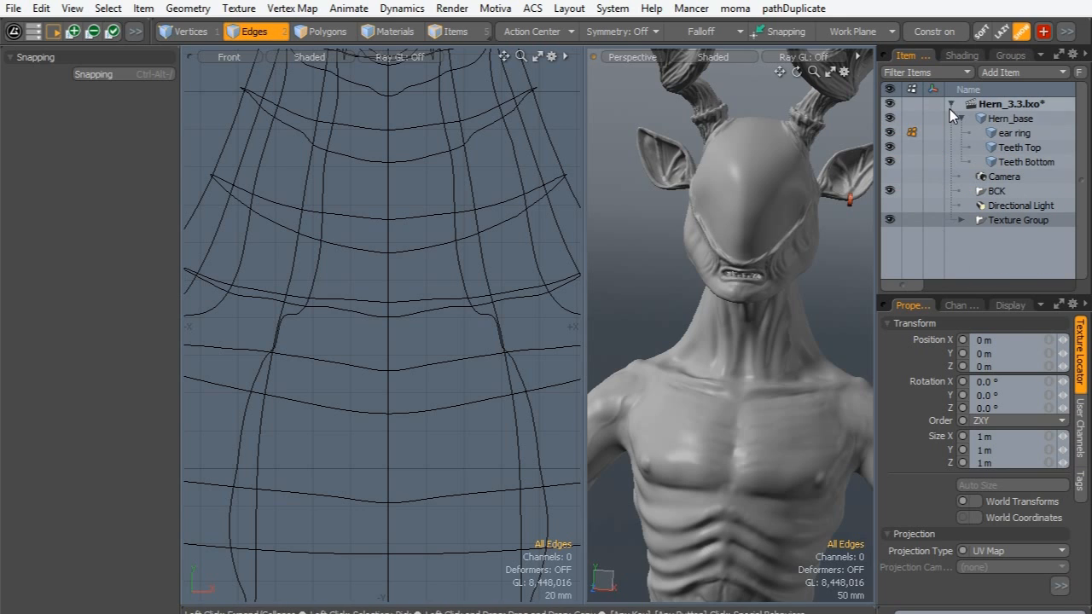
- Add a new mesh item and rename it "stone"
key(n)
click(990, 235)
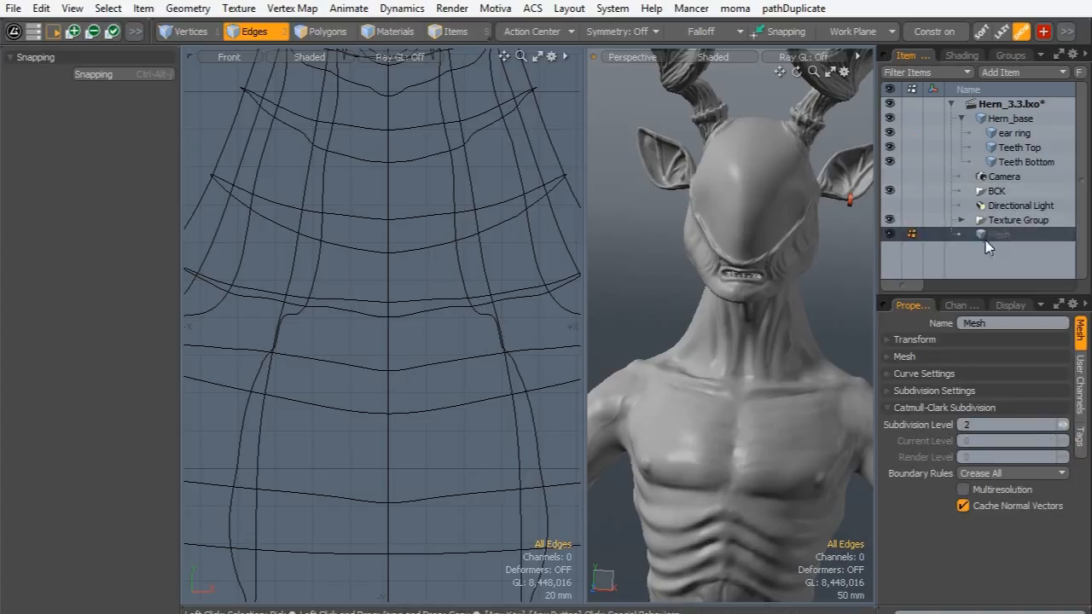
text(stone)
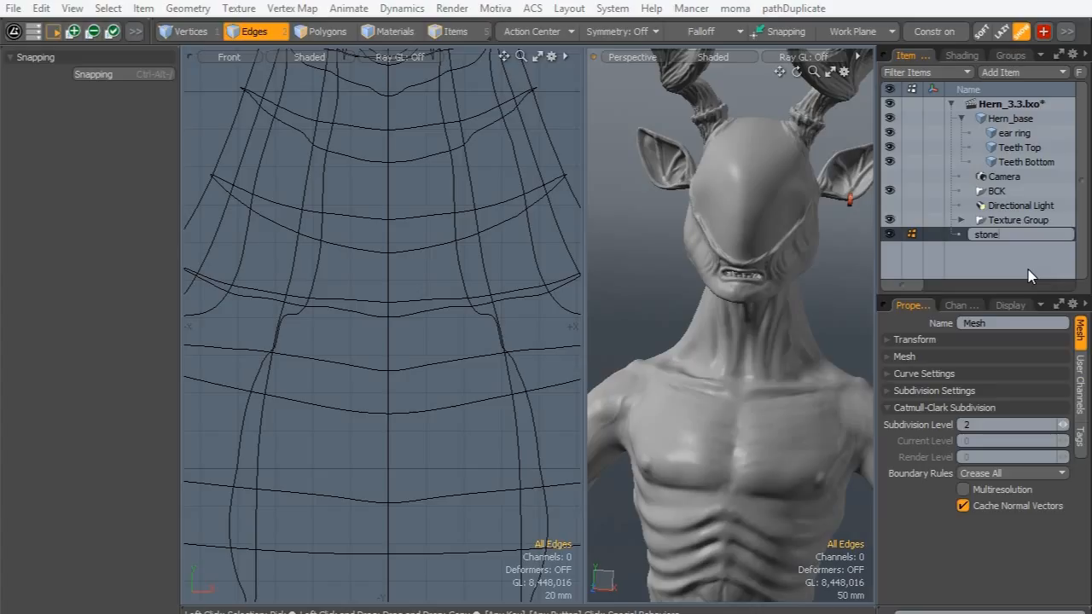
key(Return)
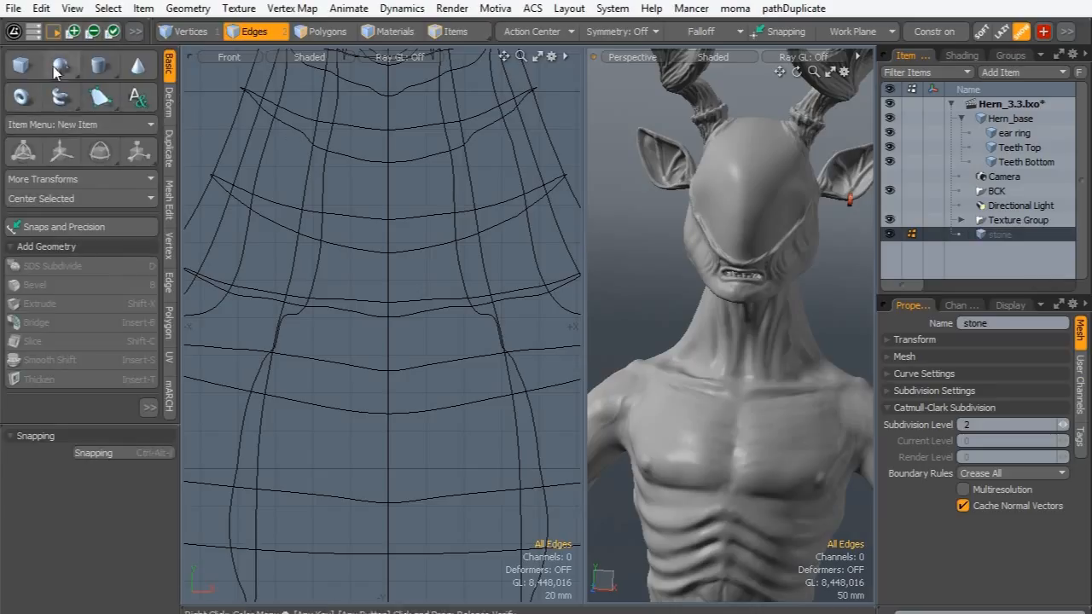
- Create a flat cube primitive about 56 by 82 mm in front of the chest, with 4 X and 5 Y segments, at about Z 153 mm
click(21, 66)
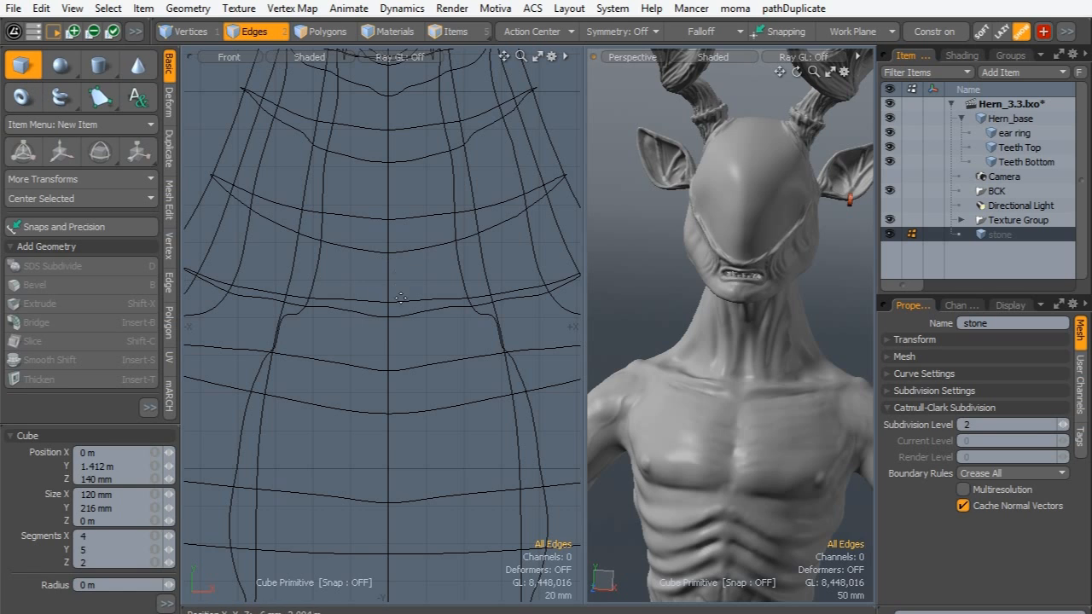
drag(353, 295, 460, 449)
drag(452, 371, 433, 372)
alt+drag(729, 388, 652, 386)
drag(750, 413, 729, 346)
scroll(730, 348, up, 2)
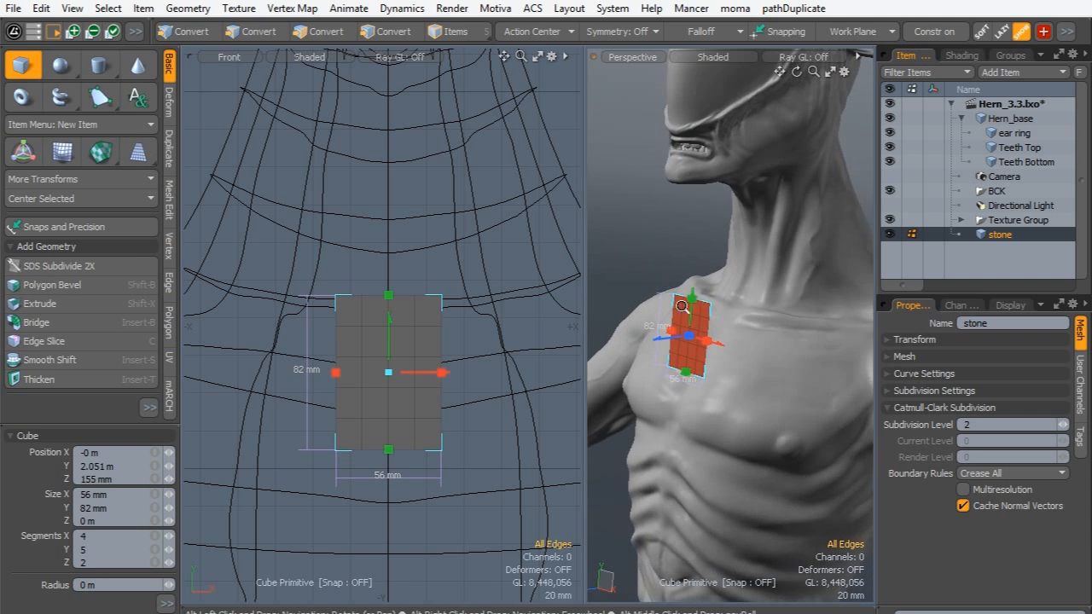
scroll(685, 310, up, 2)
scroll(374, 334, up, 3)
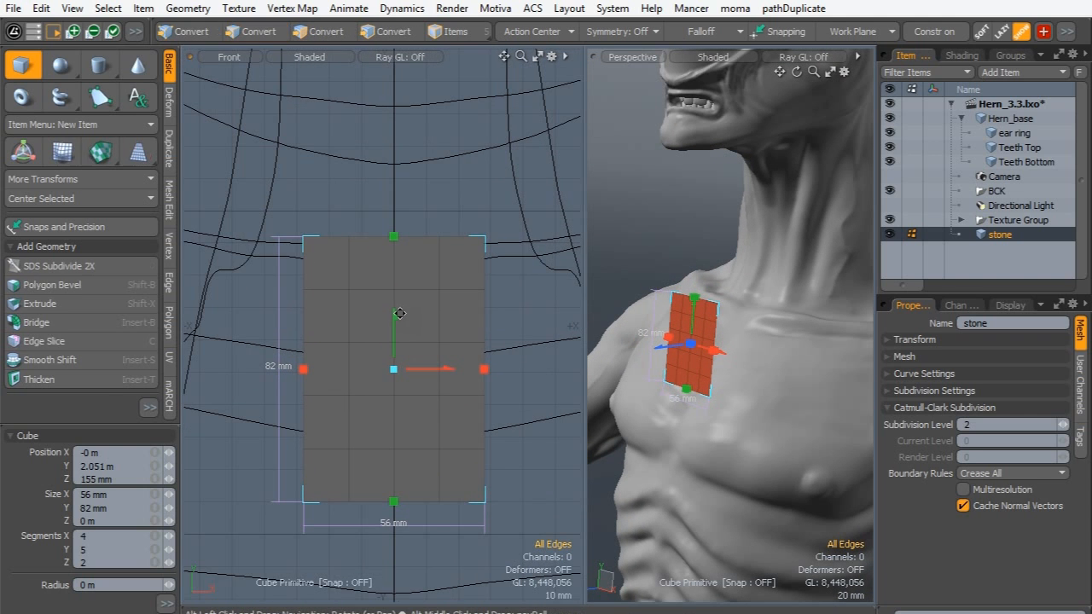
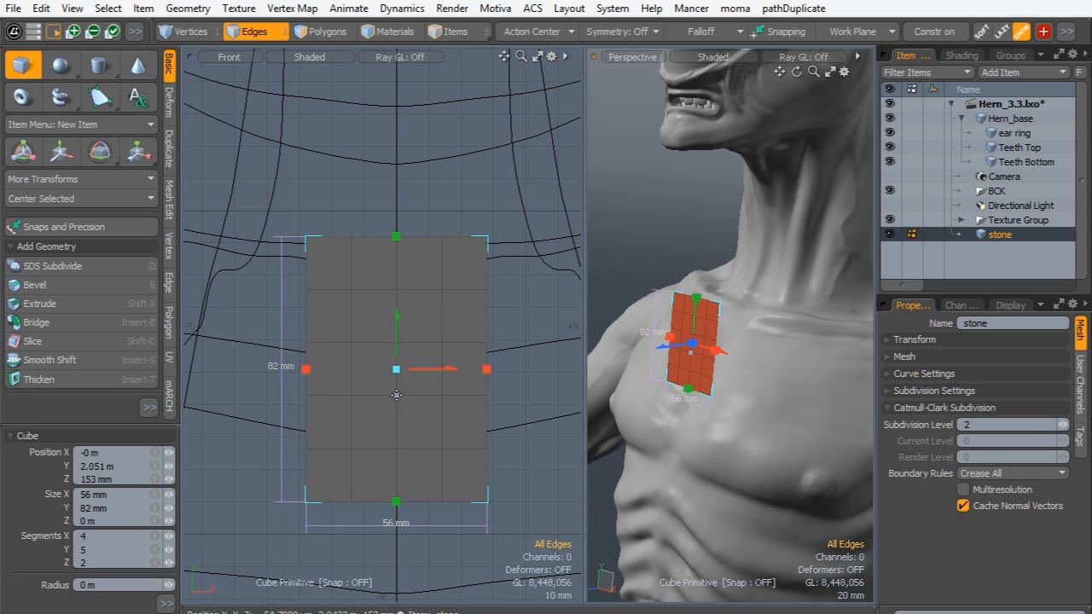
key(space)
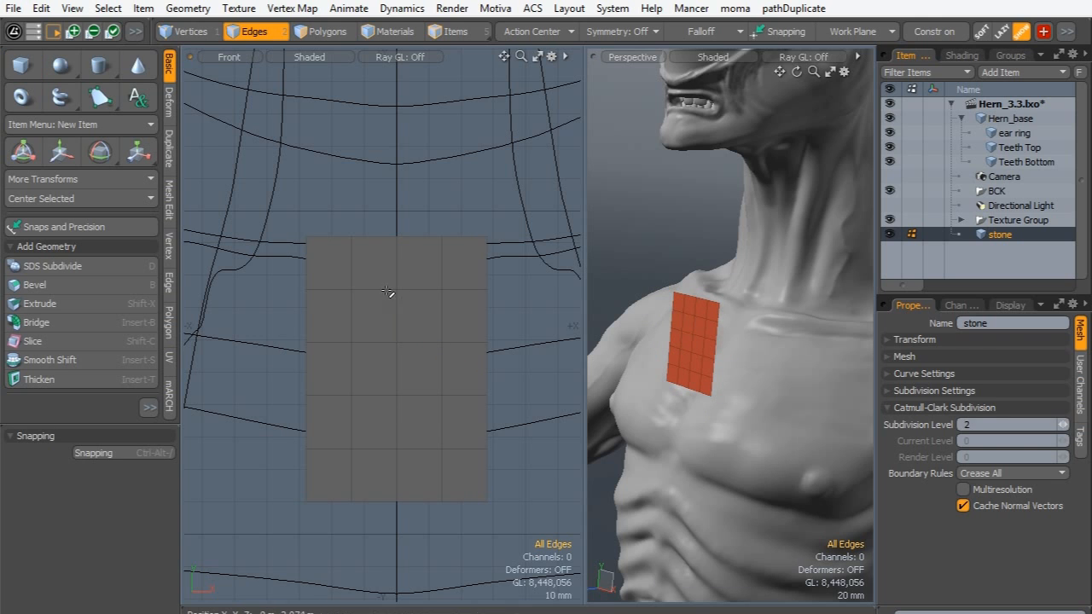
- Delete the four upper-middle polygons of the stone plate to open a hole, and split its +X column with one uniform loop slice
key(3)
mouse_move(420, 316)
mouse_down()
mouse_move(378, 361)
mouse_move(390, 381)
mouse_up()
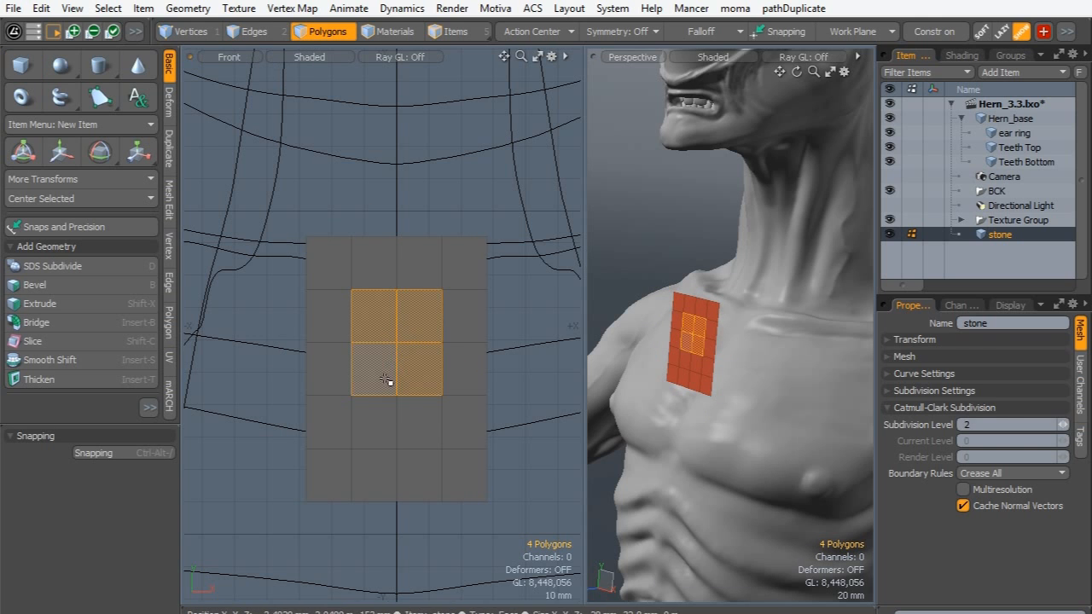
key(Delete)
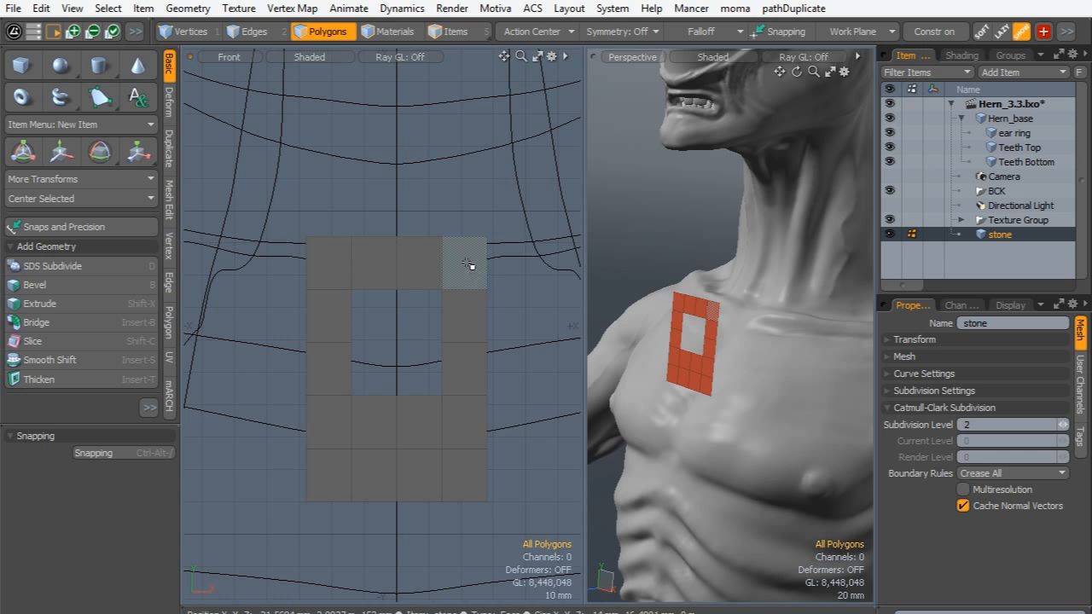
drag(470, 268, 483, 474)
key(alt+c)
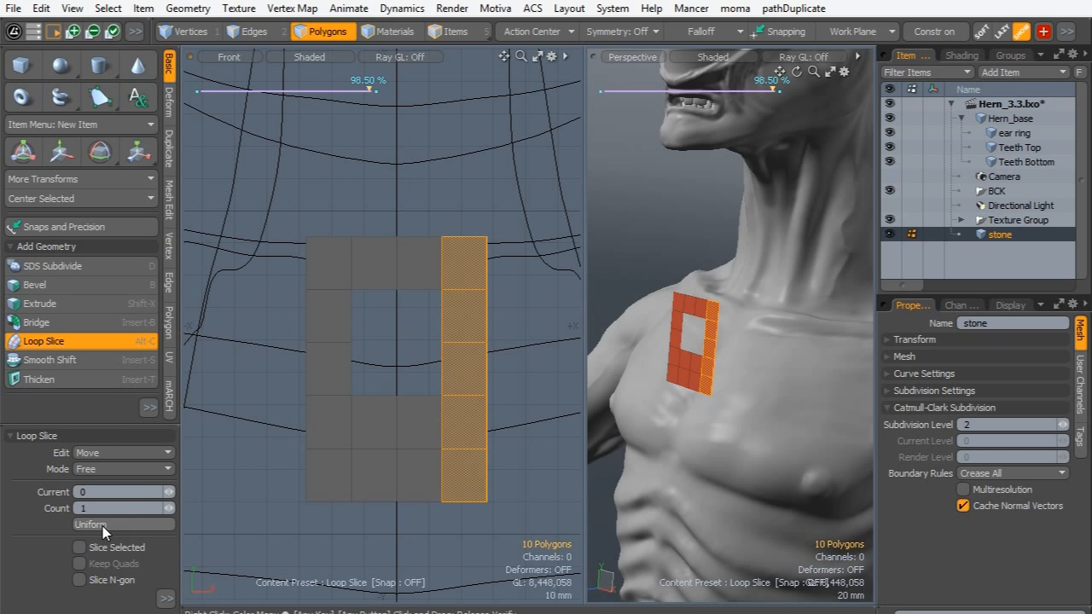
key(space)
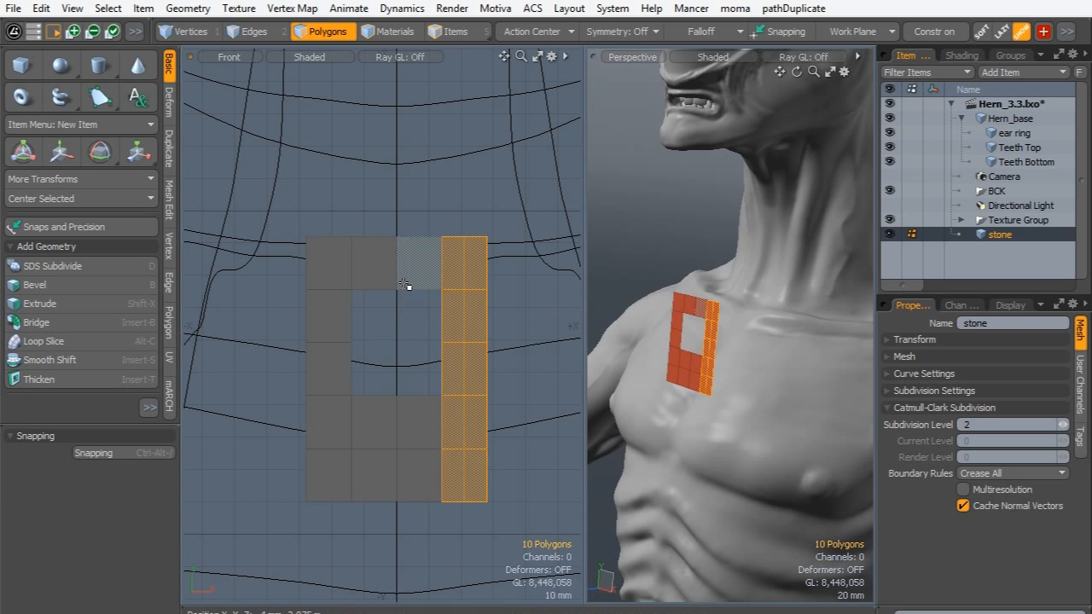
- Move the split +X column of polygons inward along X to narrow the stone plate and its hole
click(254, 33)
click(444, 266)
click(327, 31)
mouse_move(456, 262)
mouse_down()
mouse_move(468, 475)
mouse_move(475, 254)
mouse_up()
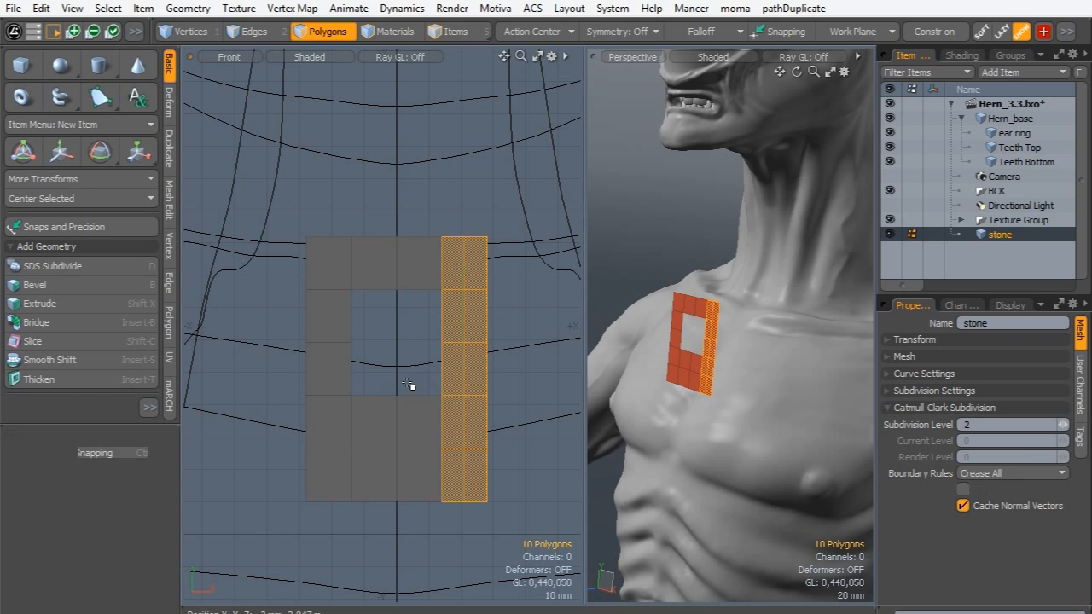
key(w)
drag(517, 372, 456, 370)
key(space)
- Move the two bottom rows of polygons up in Y to shorten the hole, and clear the selection
click(433, 393)
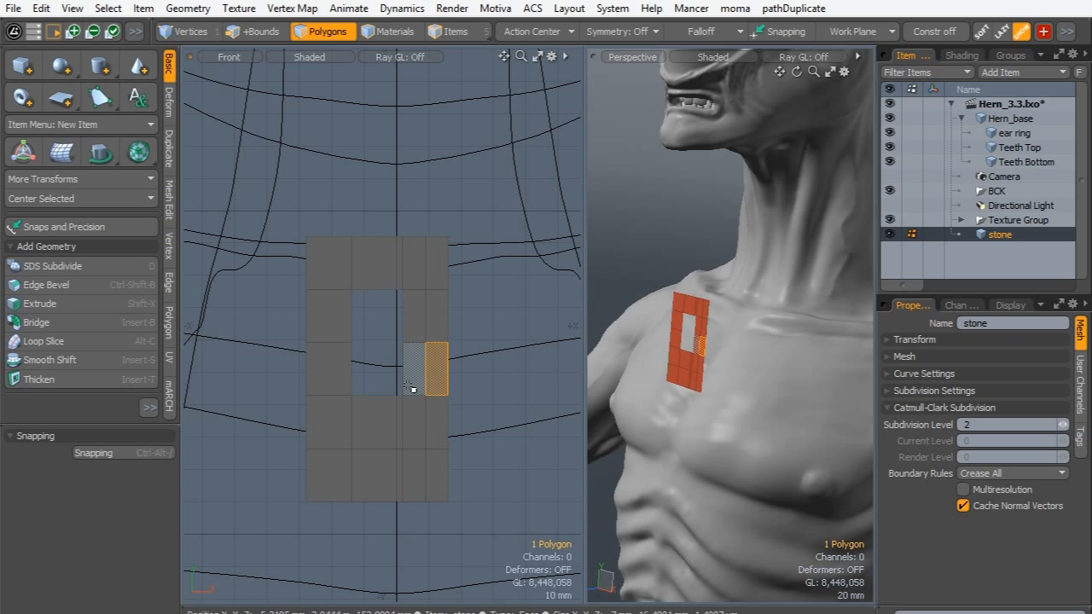
mouse_move(430, 480)
mouse_down()
mouse_move(299, 463)
mouse_move(397, 435)
mouse_move(407, 465)
mouse_up()
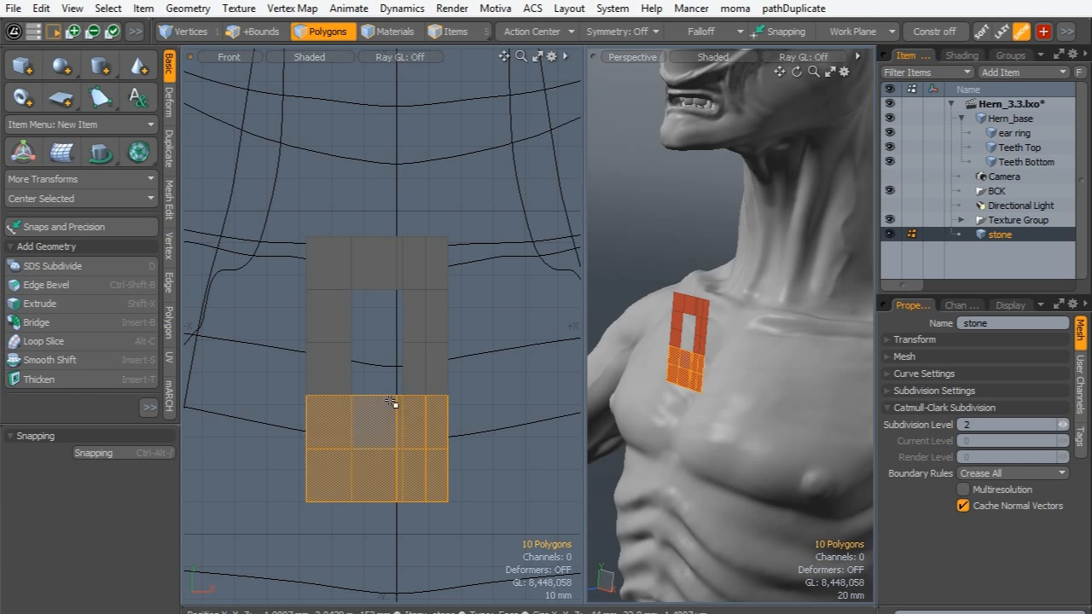
key(w)
drag(378, 365, 379, 303)
key(shift+Up)
key(q)
click(234, 238)
- Move the plate's outer +X edges outward, expand the edge selection, and move it a further 4 mm in X
drag(443, 254, 438, 419)
click(258, 33)
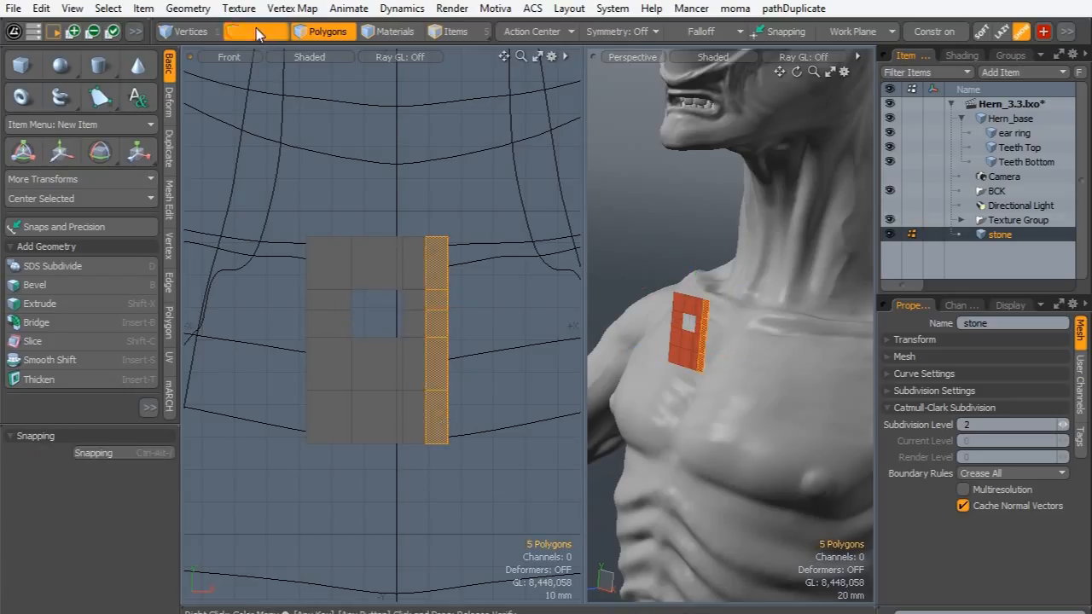
click(451, 261)
ctrl+click(442, 292)
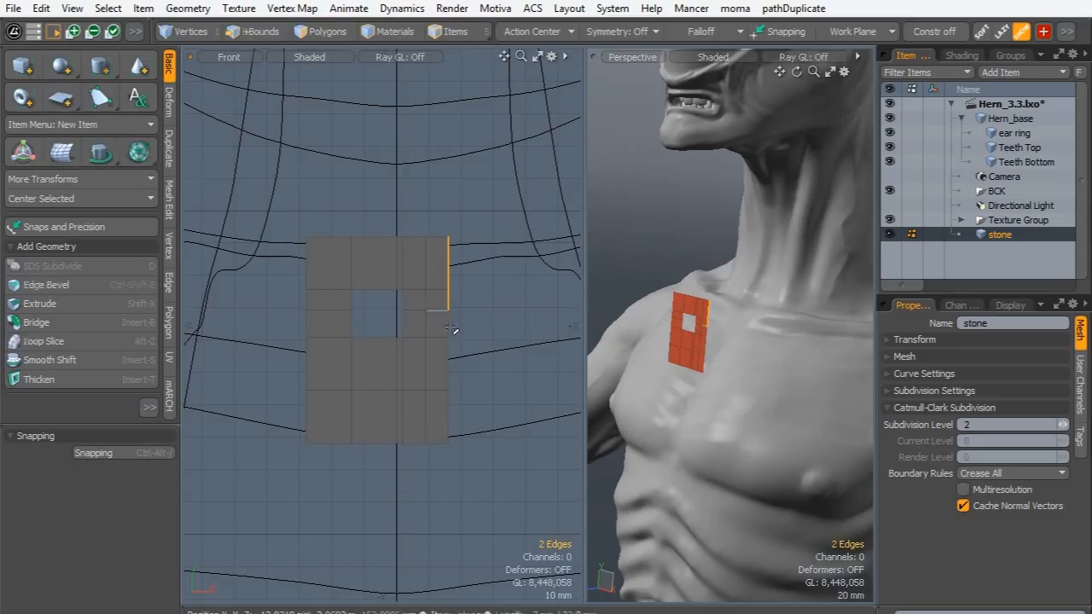
key(w)
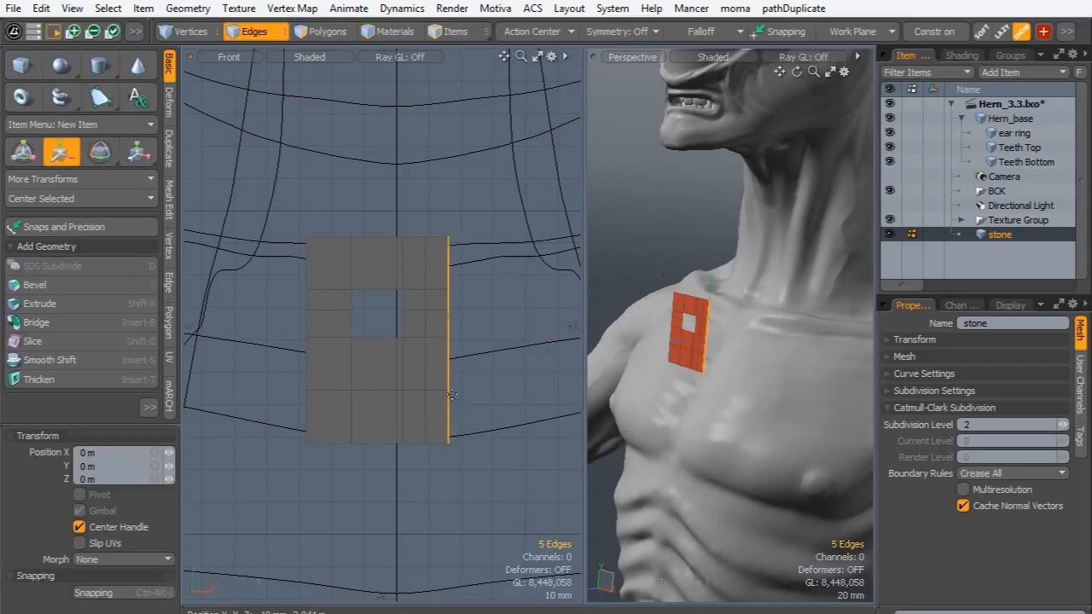
drag(510, 339, 524, 340)
key(shift+Up)
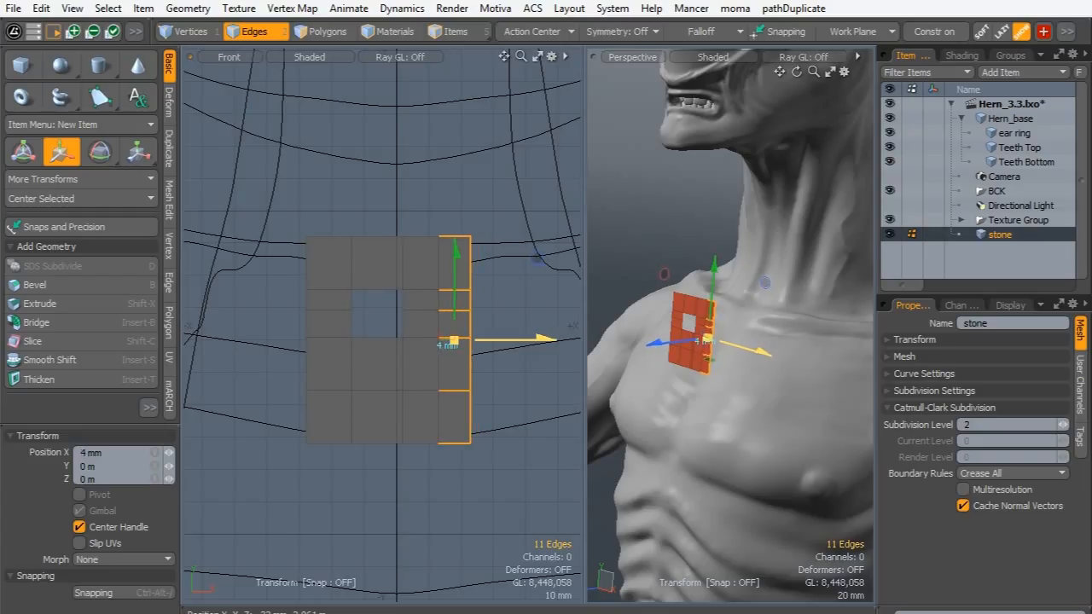
key(space)
- Move the five bottom edges of the stone plate by -6 mm in Y
click(442, 448)
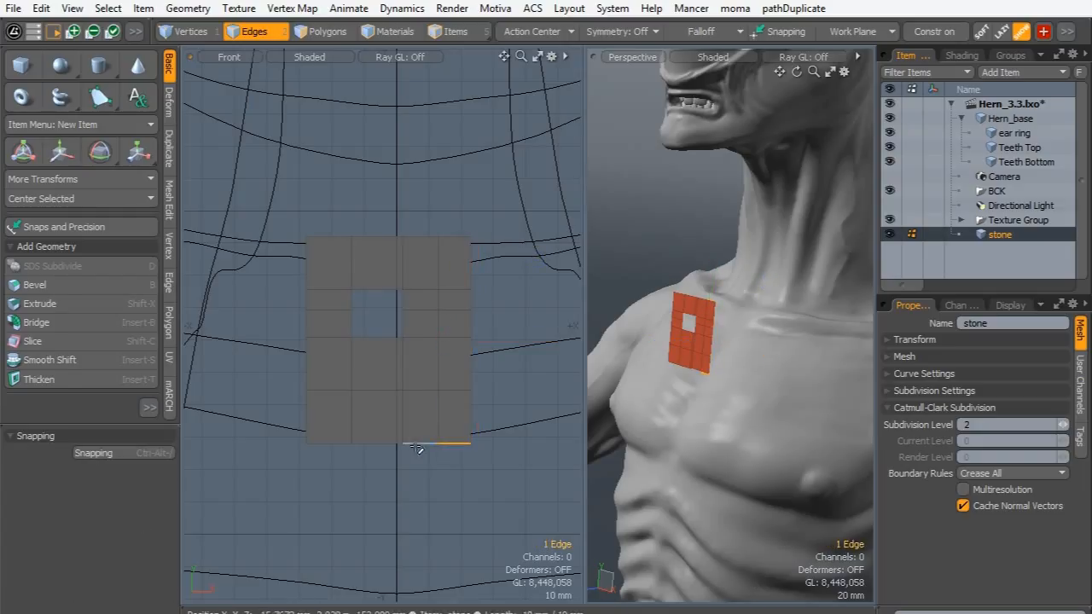
shift+click(418, 447)
key(2)
key(w)
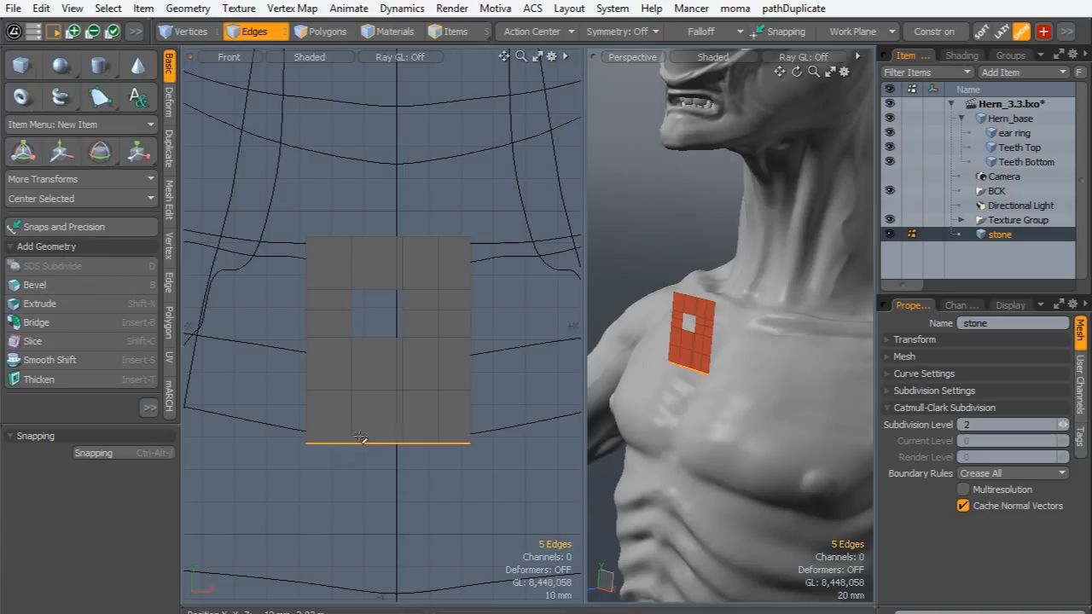
drag(389, 354, 389, 374)
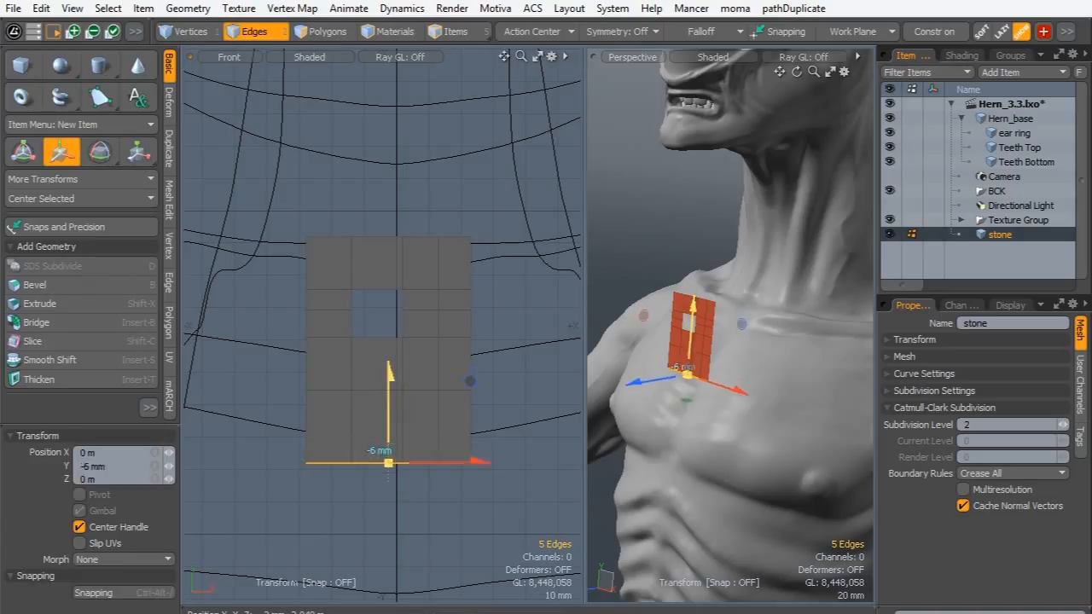
key(space)
- Remove the vertical edges along the centre line and the horizontal edges running into the sides of the hole
shift+click(397, 371)
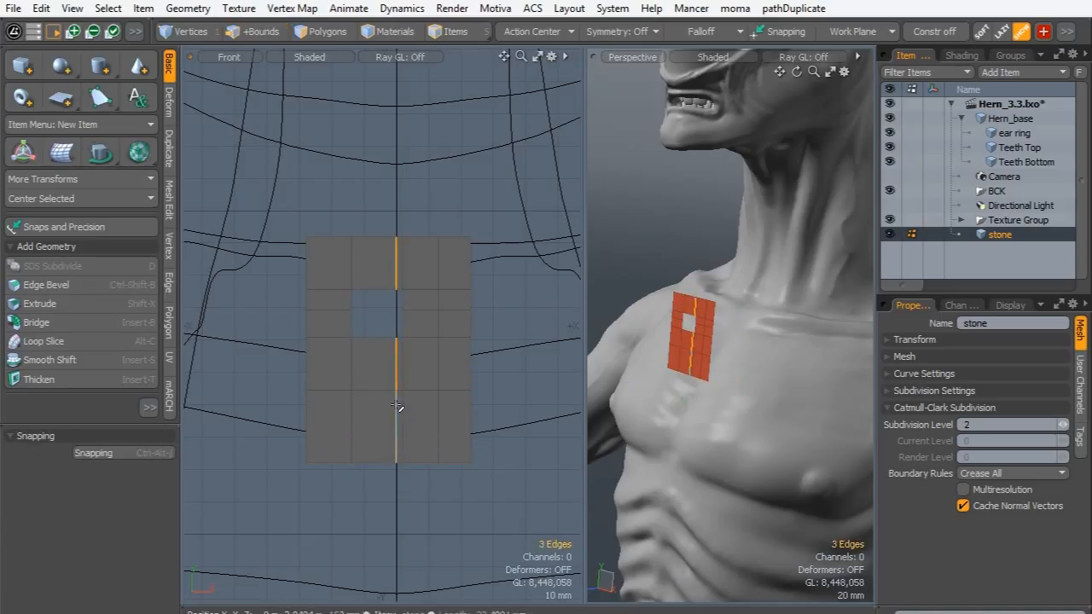
key(BackSpace)
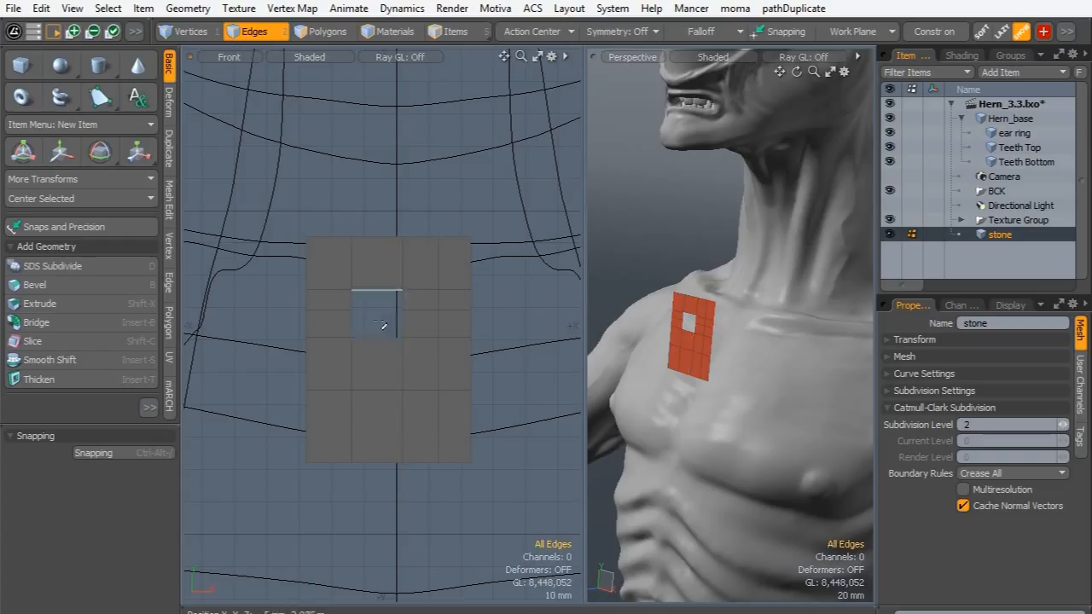
click(340, 312)
key(BackSpace)
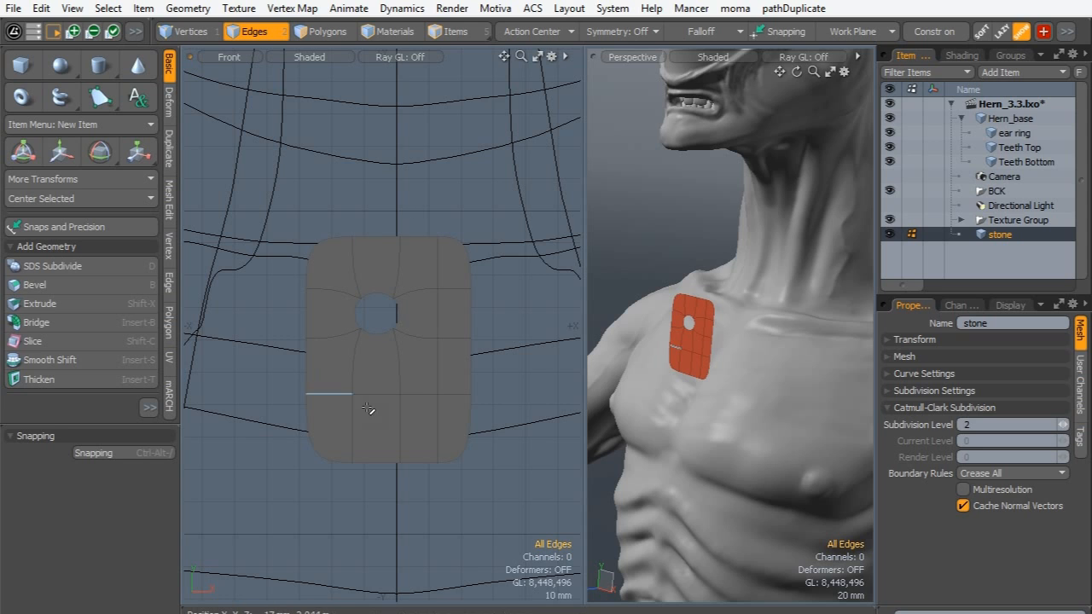
key(Tab)
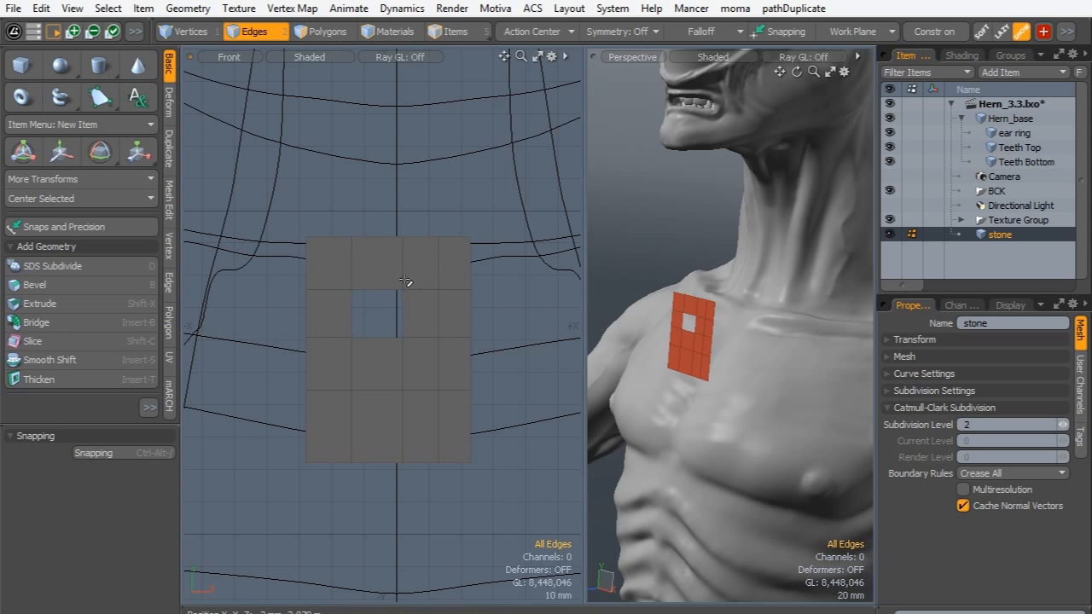
- Move the three polygons beside the hole up in Y, bringing the hole closer to the plate's top edge
drag(446, 304, 410, 311)
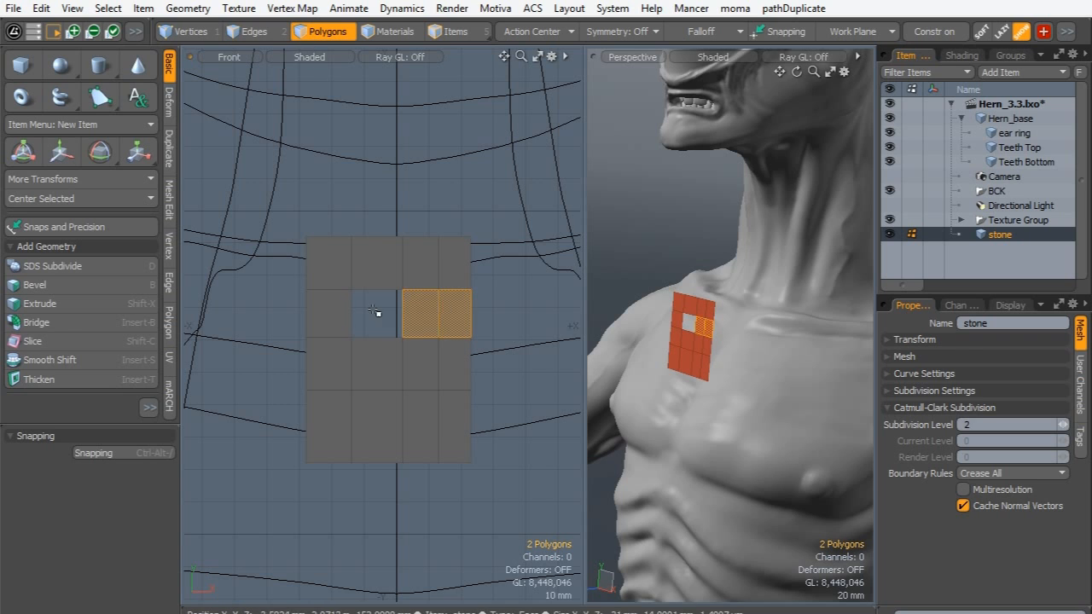
shift+click(345, 319)
key(w)
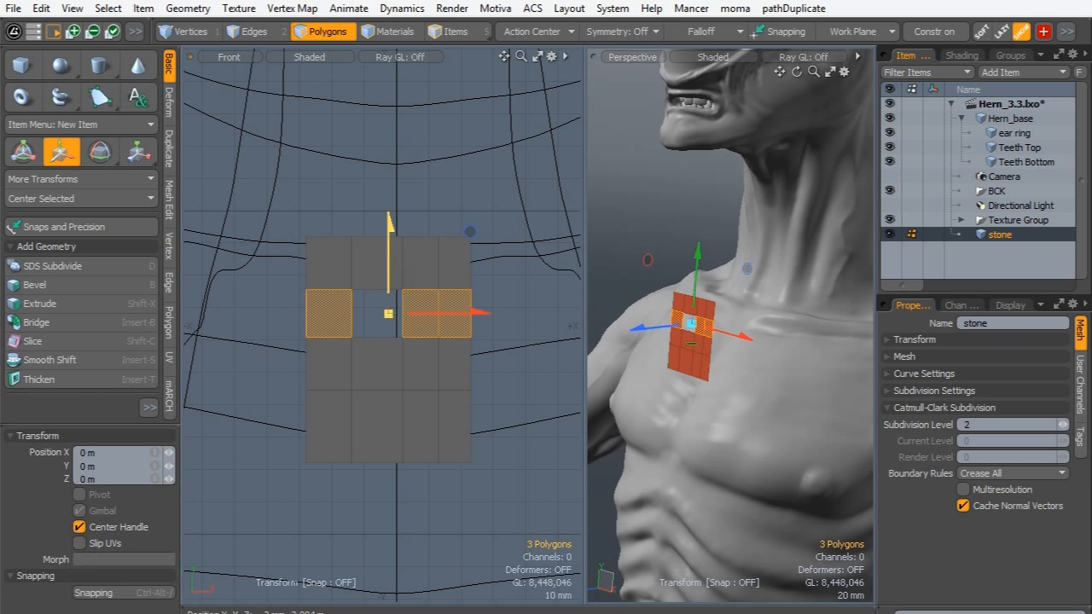
mouse_move(389, 256)
mouse_down()
mouse_move(389, 219)
mouse_move(317, 246)
mouse_move(327, 427)
mouse_up()
key(q)
click(279, 273)
- Move the plate's outer -X edges inward along X, and check the plate's shape with subdivision surfaces
drag(307, 249, 316, 345)
click(256, 31)
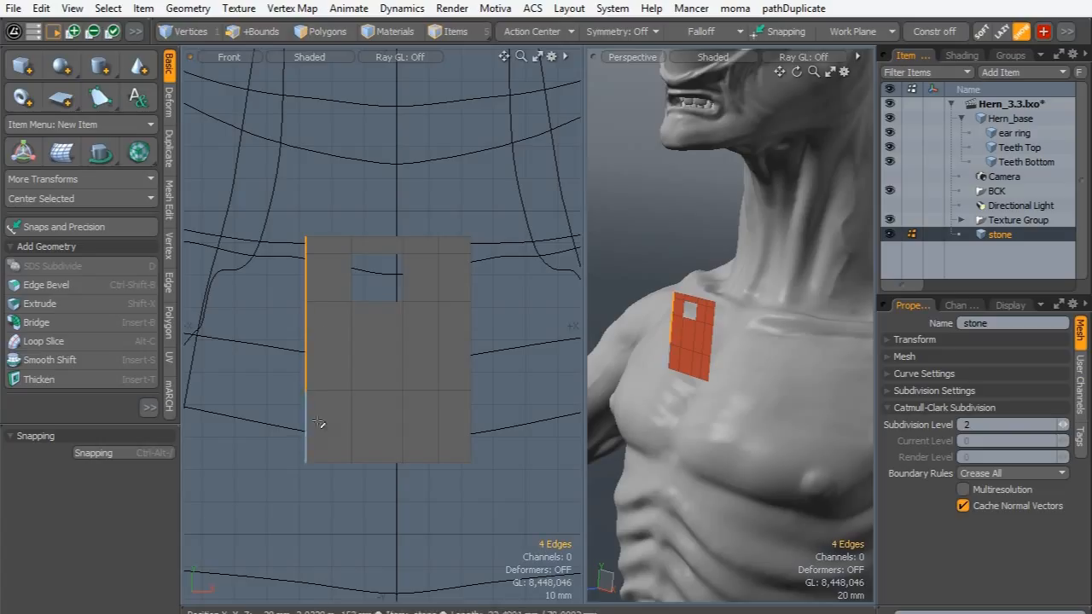
key(w)
drag(356, 357, 378, 352)
key(q)
click(318, 310)
key(Tab)
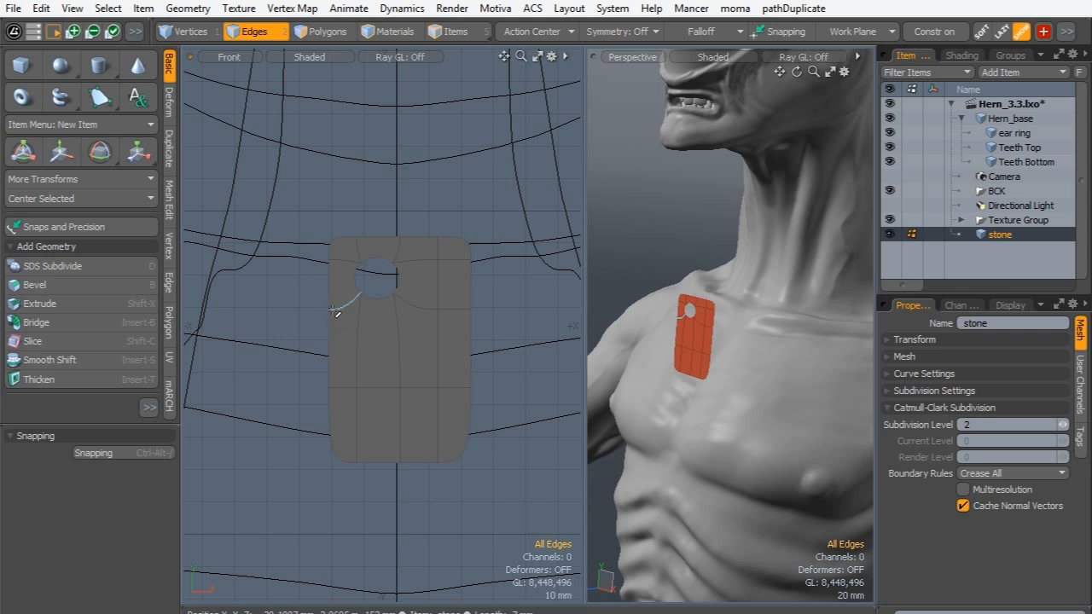
scroll(418, 271, up, 3)
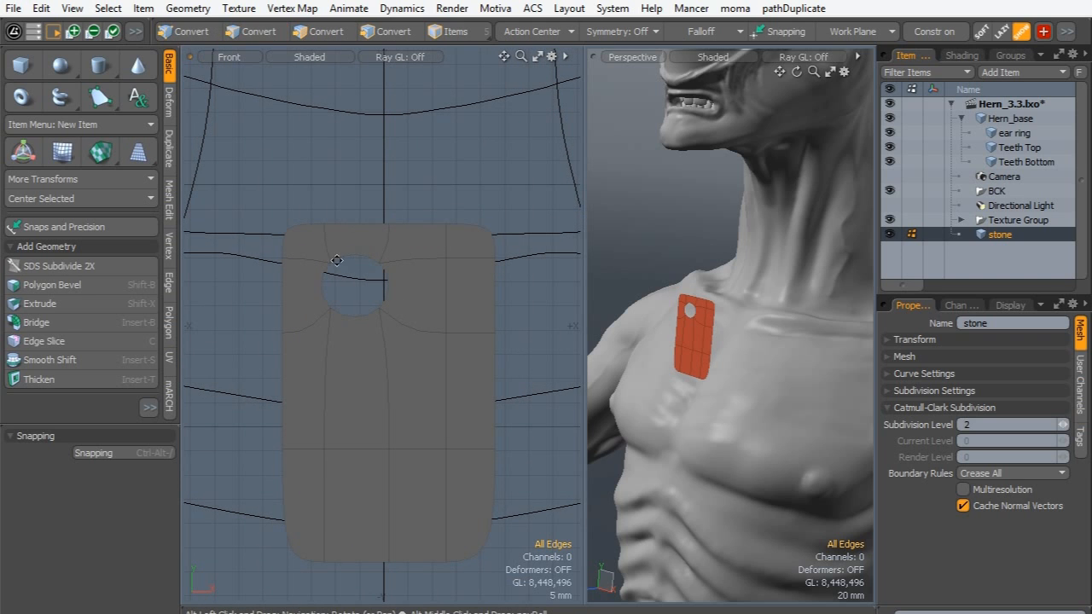
key(Tab)
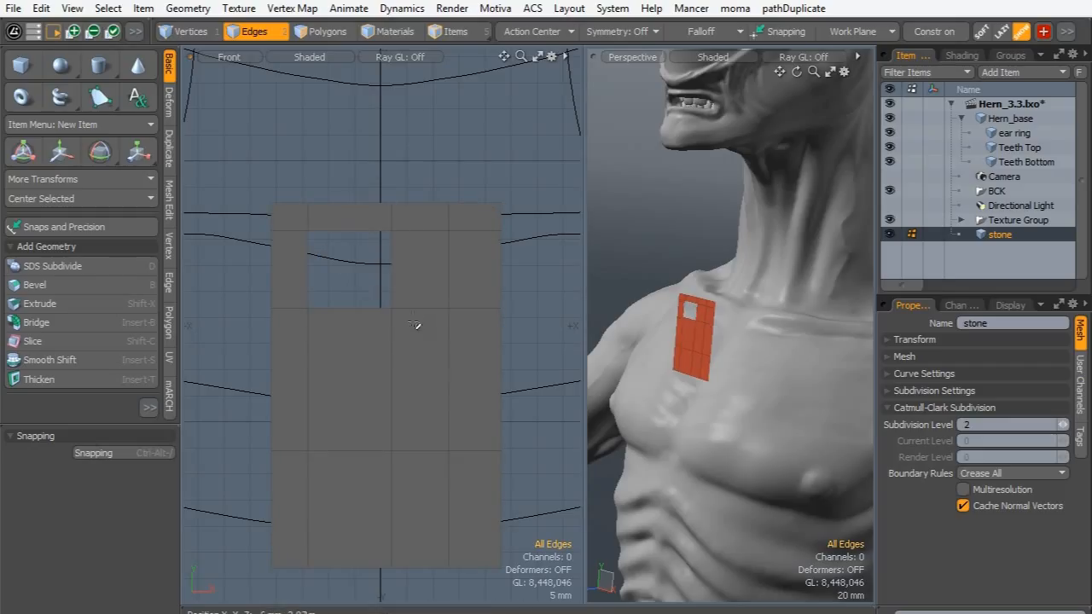
- Try to extrude all edges of the stone plate 8 mm with a 200 um width, and undo it
key(shift+x)
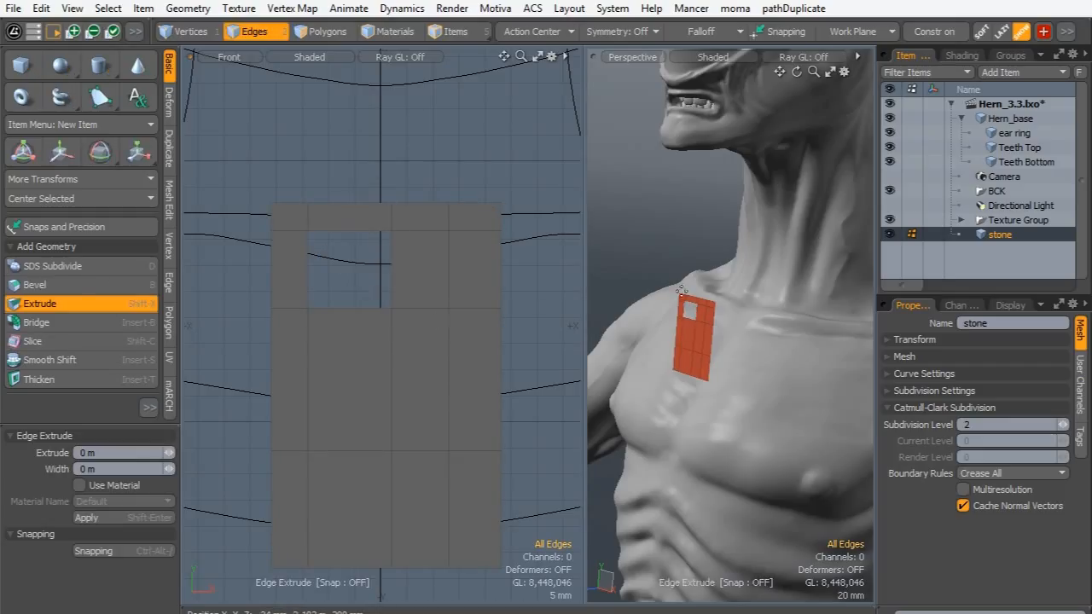
alt+drag(682, 292, 641, 299)
click(653, 349)
drag(641, 355, 641, 321)
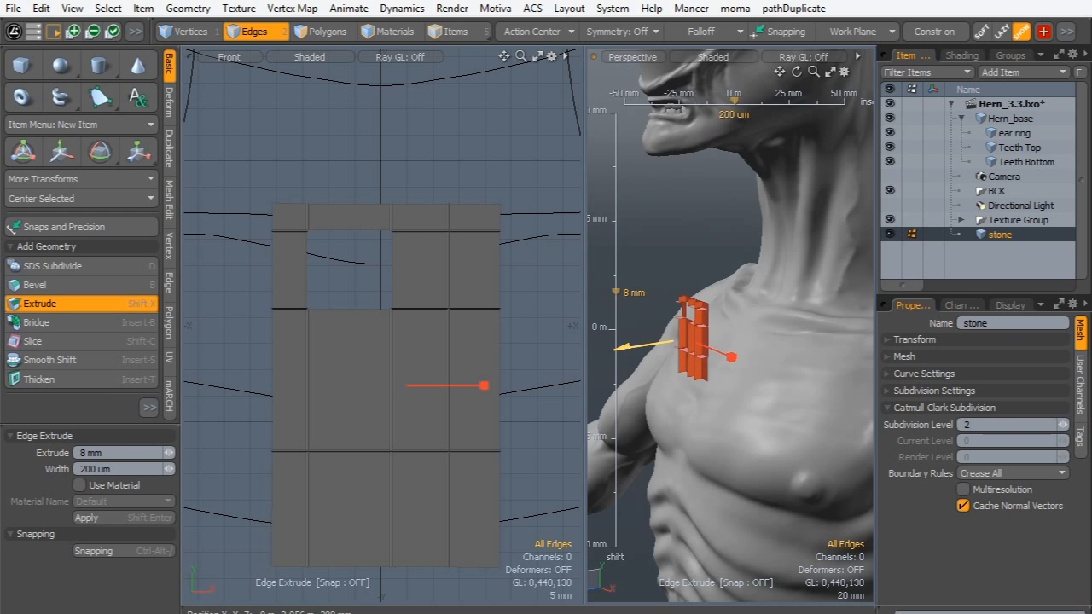
key(ctrl+z)
key(ctrl+z)
key(ctrl+z)
key(ctrl+z)
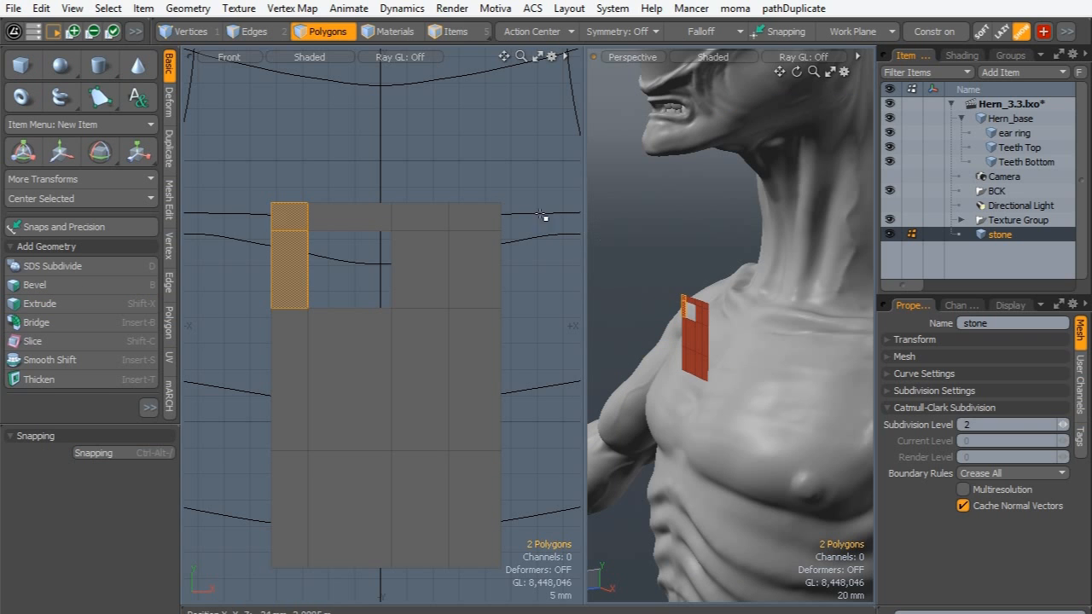
- Extrude all polygons of the stone plate 8 mm along Z to give it thickness
double_click(408, 228)
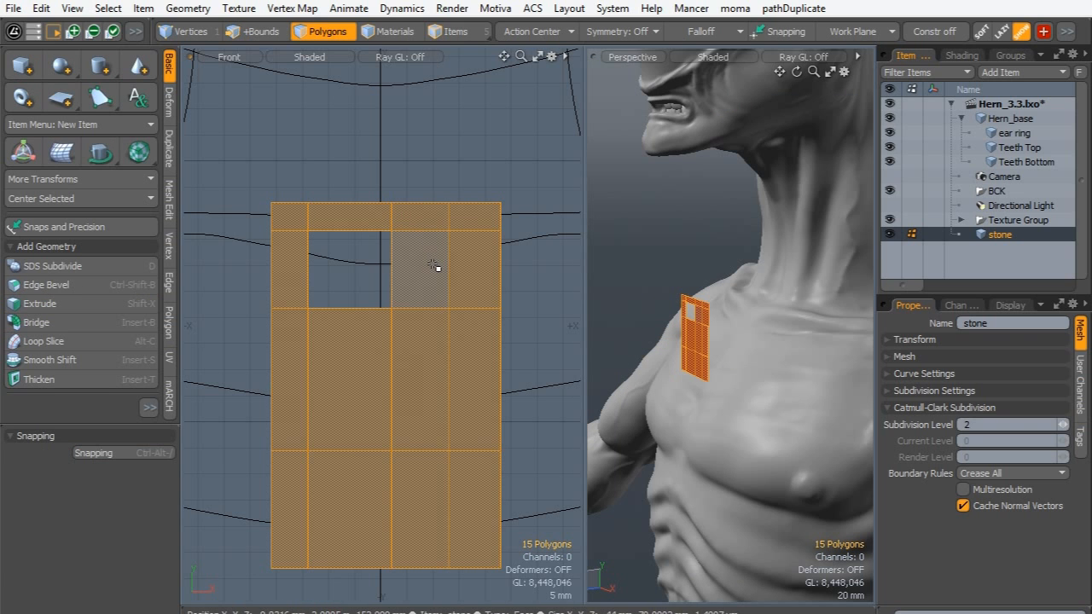
key(shift+x)
drag(631, 346, 621, 348)
scroll(694, 294, up, 3)
scroll(665, 304, down, 4)
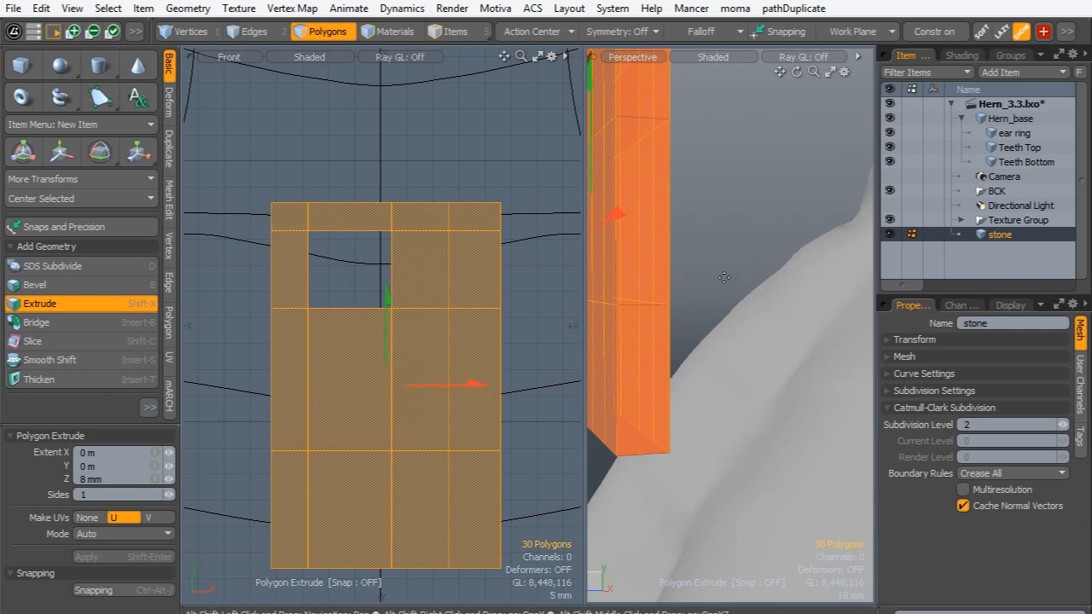
alt+drag(743, 314, 772, 348)
drag(654, 361, 655, 359)
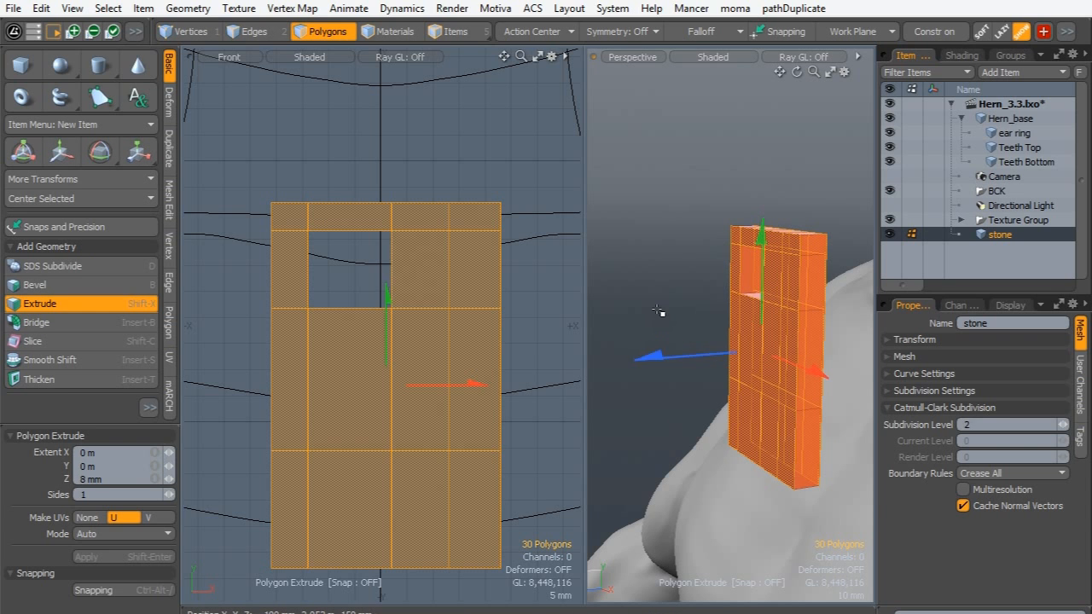
key(Escape)
key(Escape)
- Check the extruded plate's rounded shape and hole with subdivision surfaces from the front and in perspective
key(Tab)
alt+drag(707, 298, 638, 285)
alt+shift+drag(409, 298, 396, 268)
mouse_move(648, 316)
alt+mouse_down()
mouse_move(682, 312)
mouse_move(636, 316)
mouse_move(657, 317)
mouse_move(646, 318)
alt+mouse_up()
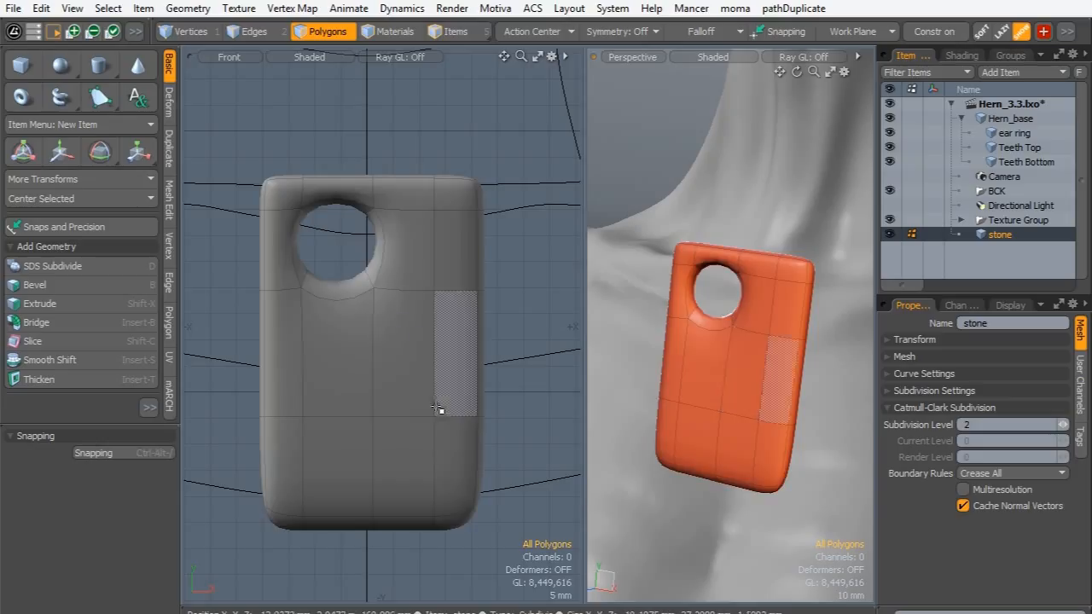
key(Tab)
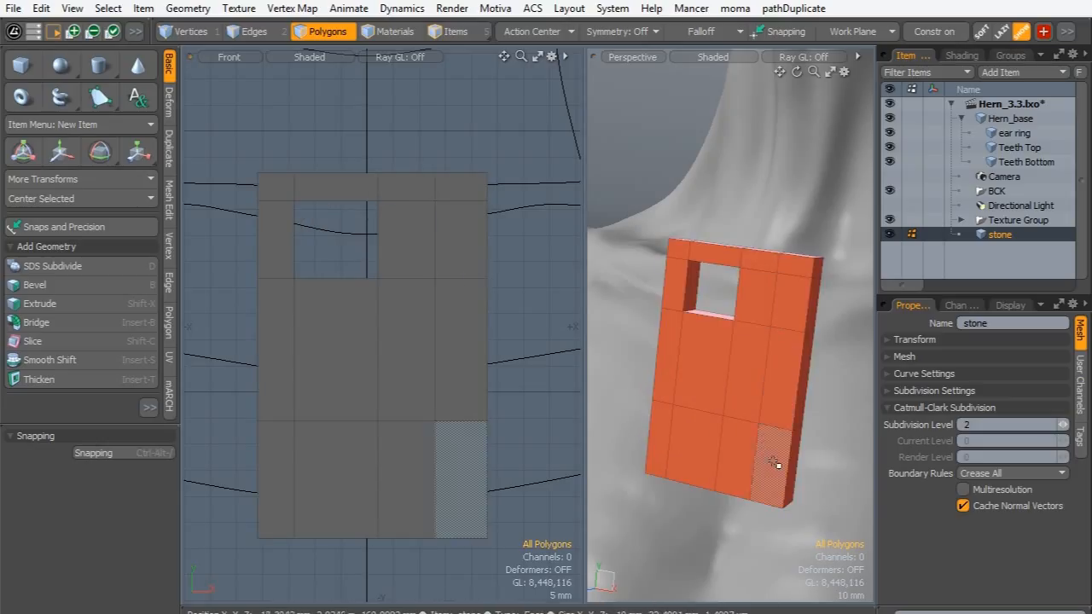
- Loop-slice the polygon band just below the hole and the plate's lowest band, each with one cut at 50%
drag(792, 378, 667, 361)
key(l)
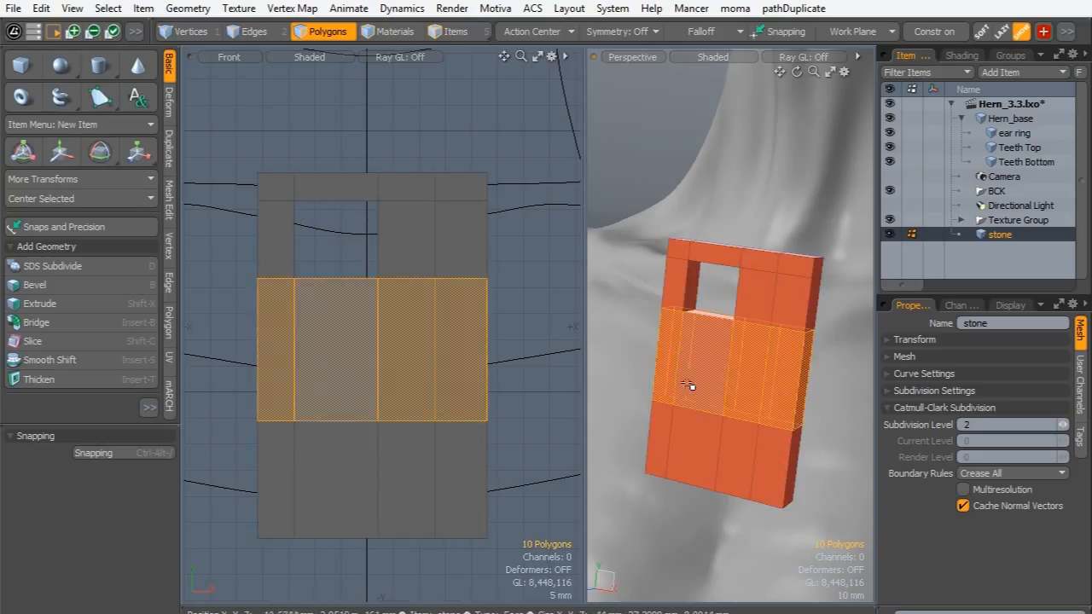
key(alt+c)
key(space)
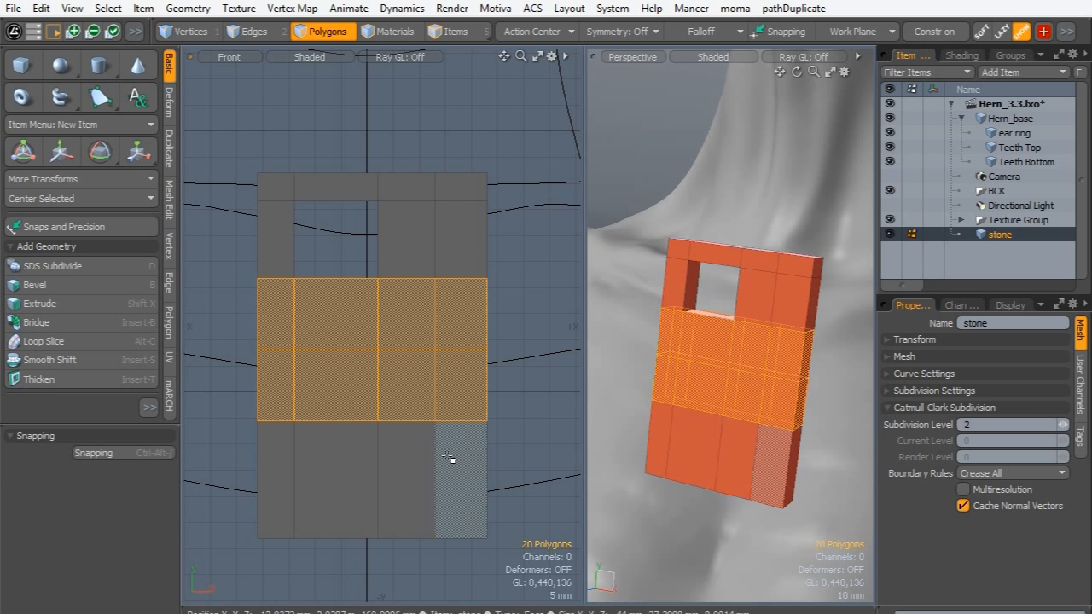
drag(447, 457, 384, 451)
key(l)
key(alt+c)
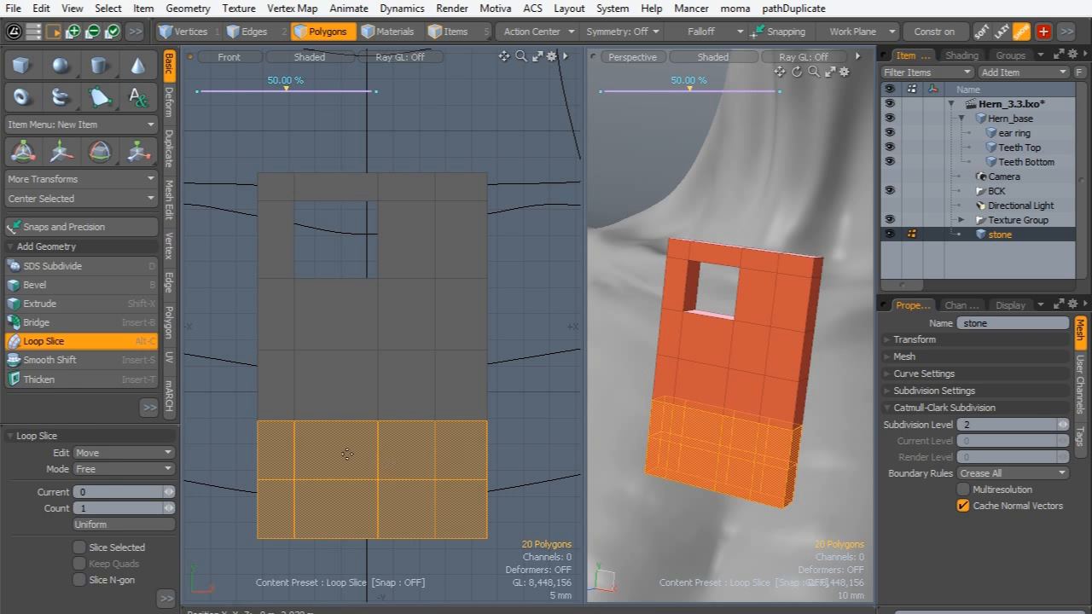
key(space)
click(224, 334)
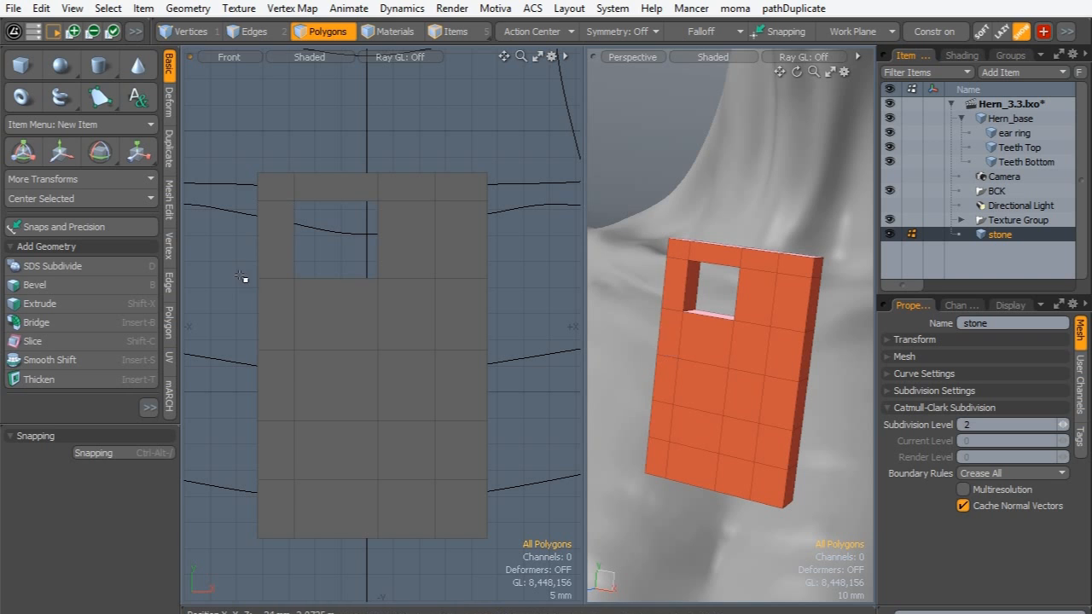
- Preview the sliced plate with subdivision surfaces to judge the corners and the hole
key(Tab)
alt+drag(663, 248, 669, 280)
alt+shift+drag(373, 272, 378, 226)
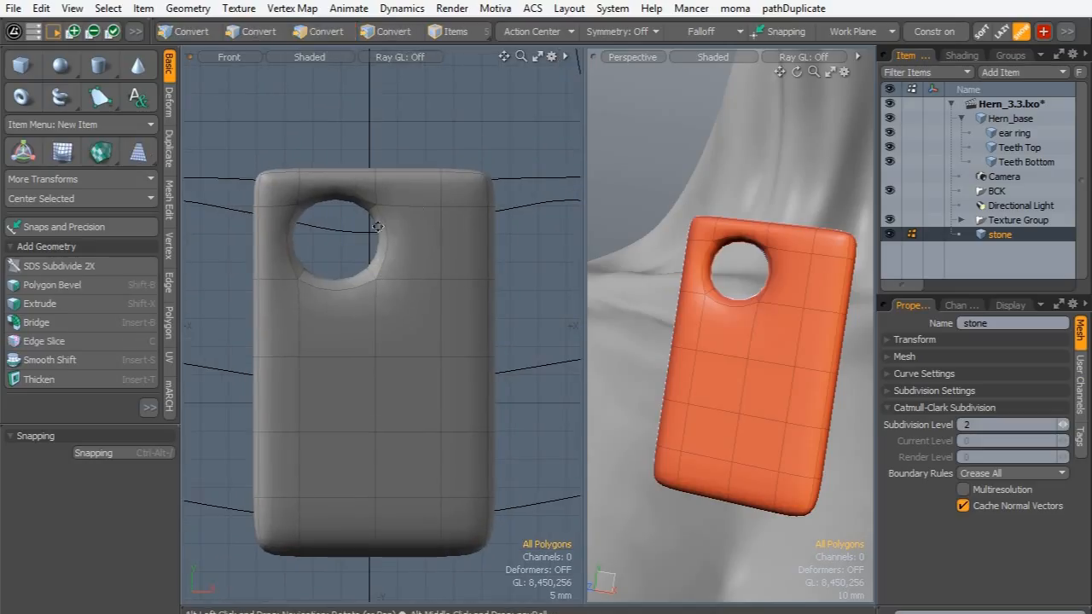
key(Tab)
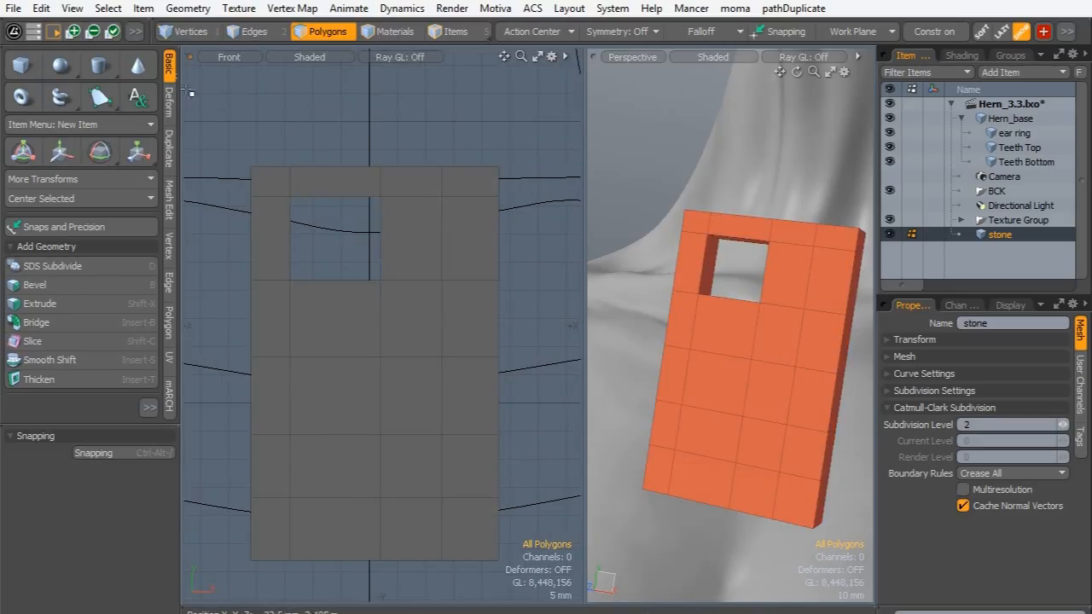
- Scale the plate's four outer corner edges together to 92% in X and Y to round the outline
click(239, 34)
right_drag(239, 156, 261, 173)
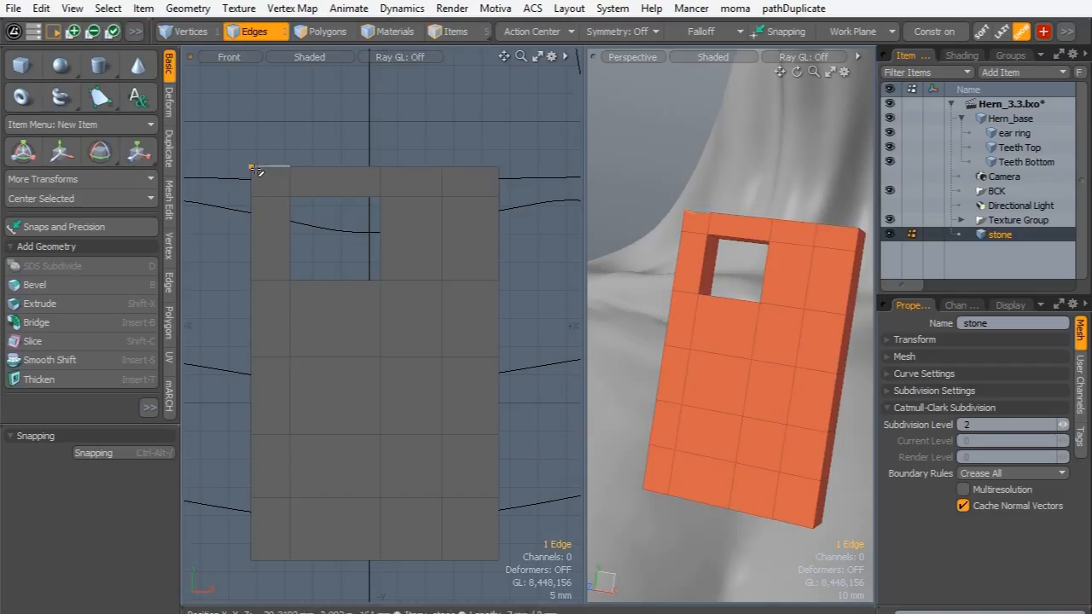
shift+right_drag(487, 144, 484, 176)
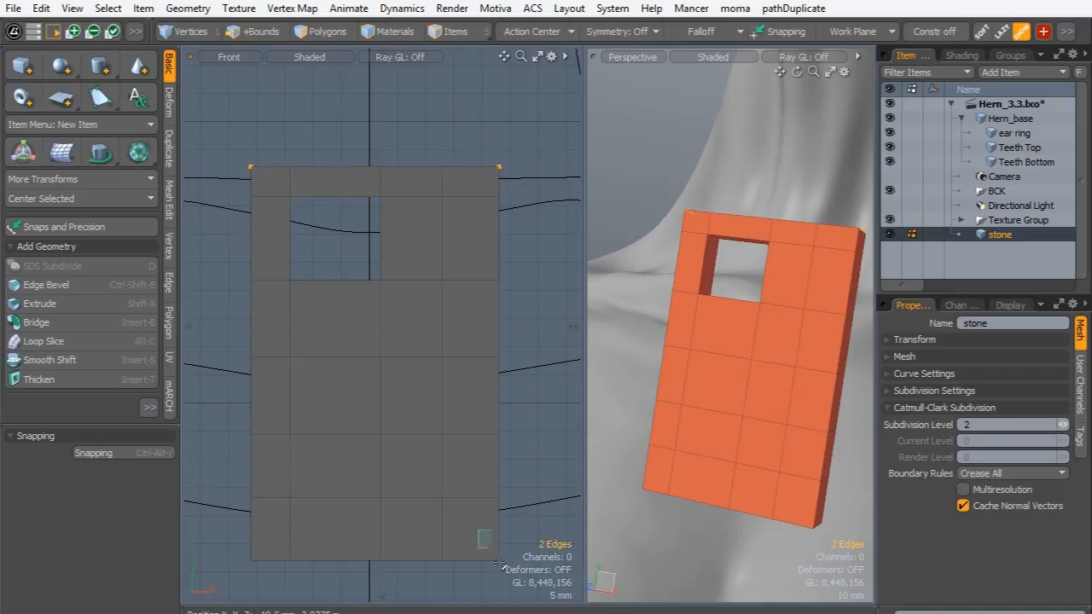
key(y)
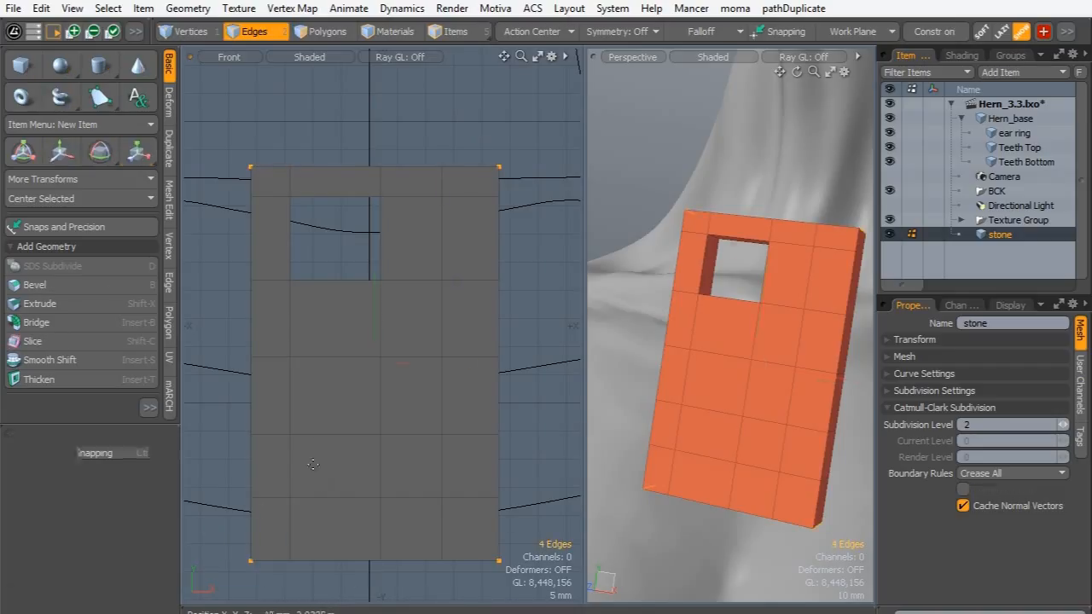
drag(457, 282, 454, 283)
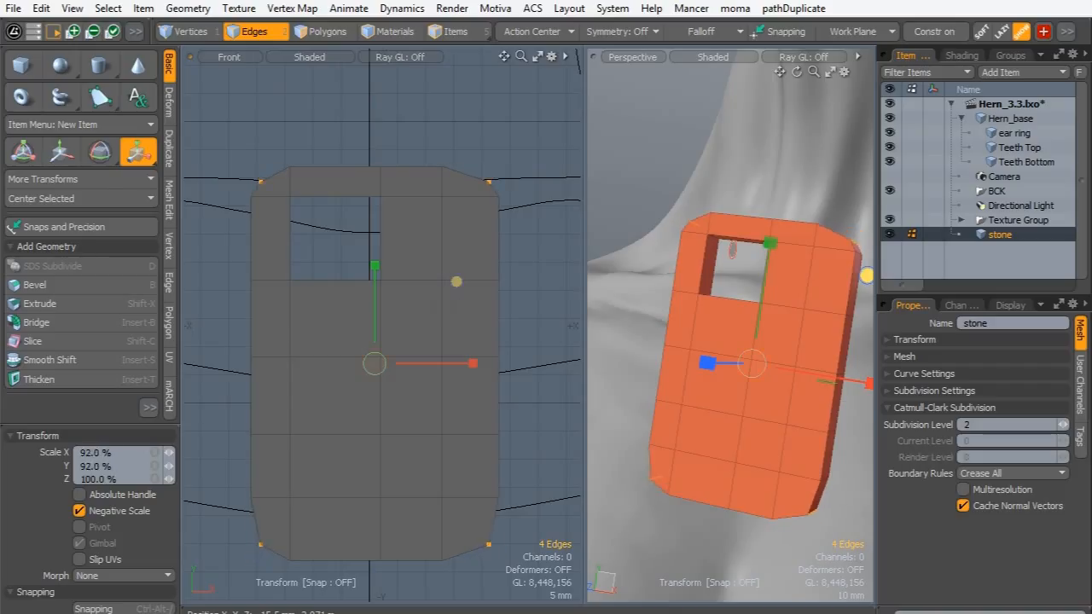
key(space)
click(401, 142)
- Turn on subdivision surfaces for the stone and subdivide its whole mesh once with SDS Subdivide
key(Tab)
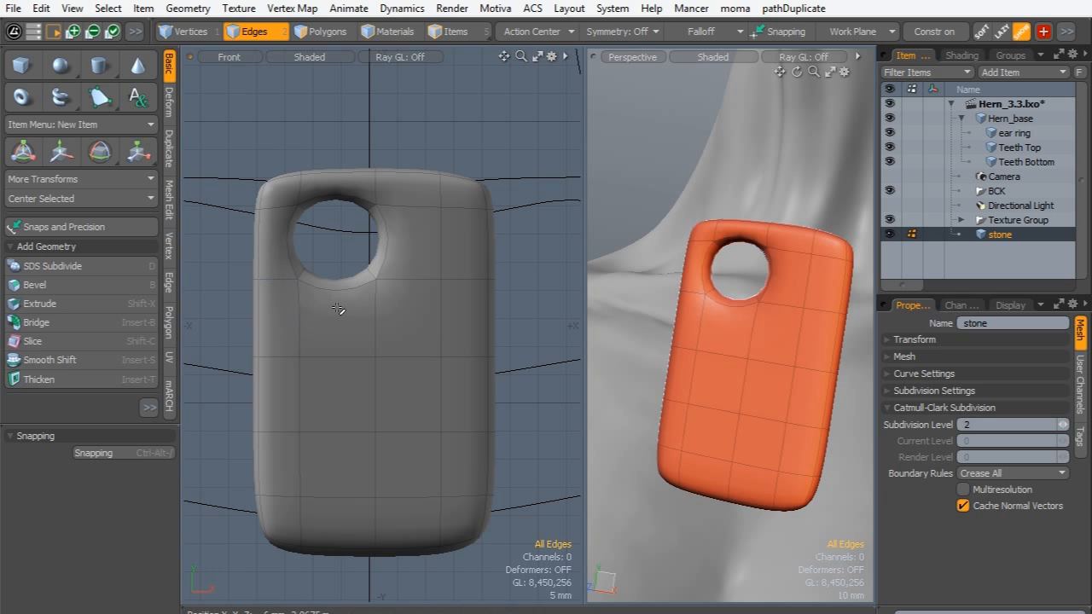
key(d)
ctrl+alt+drag(350, 239, 435, 239)
alt+shift+drag(717, 279, 675, 230)
ctrl+alt+drag(380, 211, 388, 210)
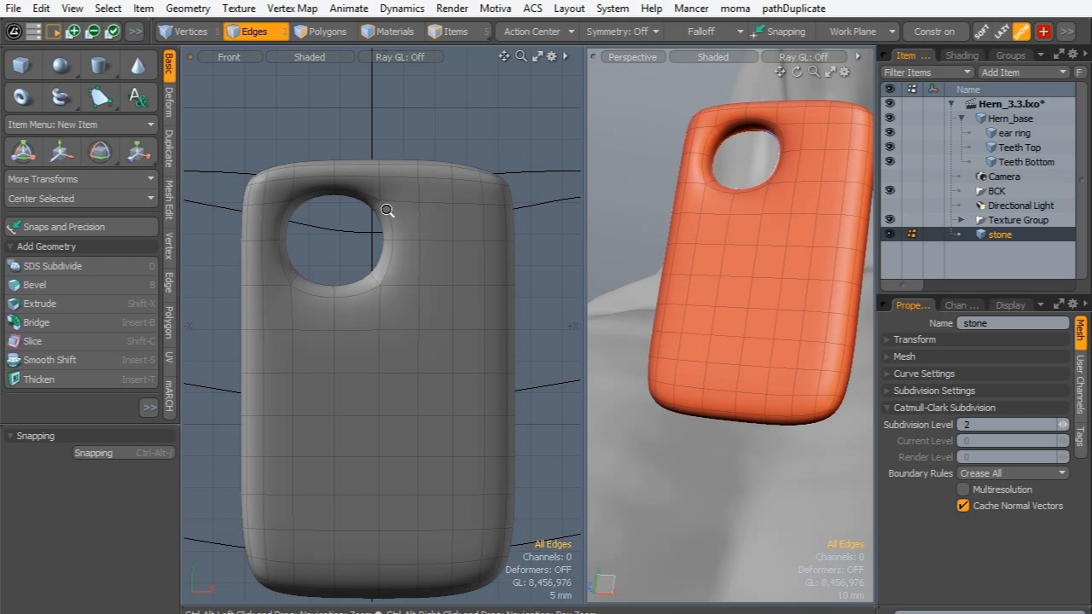
ctrl+alt+drag(790, 255, 697, 344)
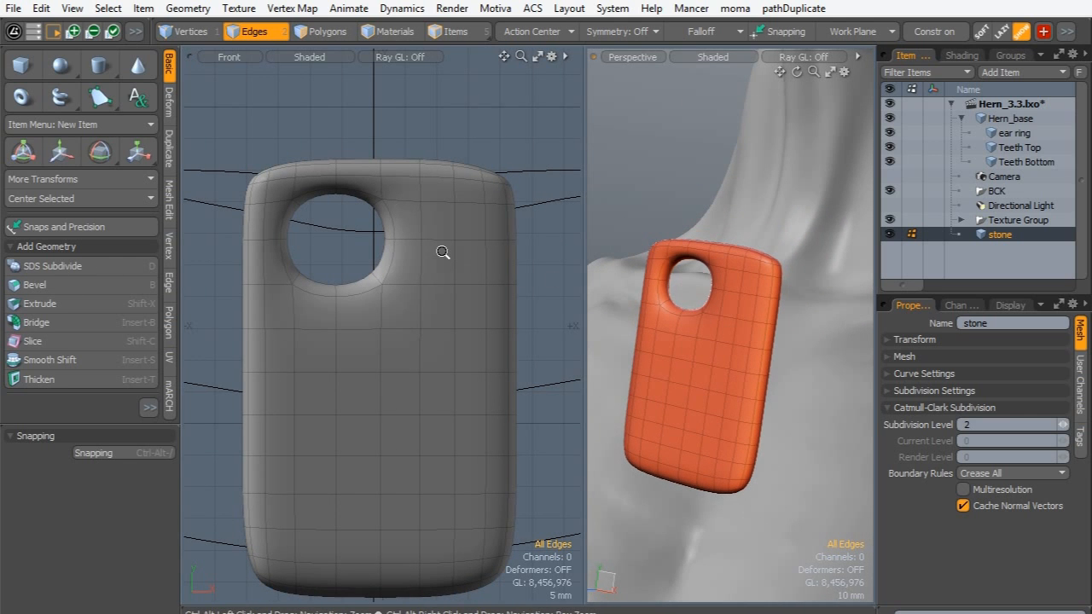
ctrl+alt+drag(442, 252, 456, 253)
alt+shift+drag(452, 336, 449, 312)
alt+drag(698, 342, 732, 281)
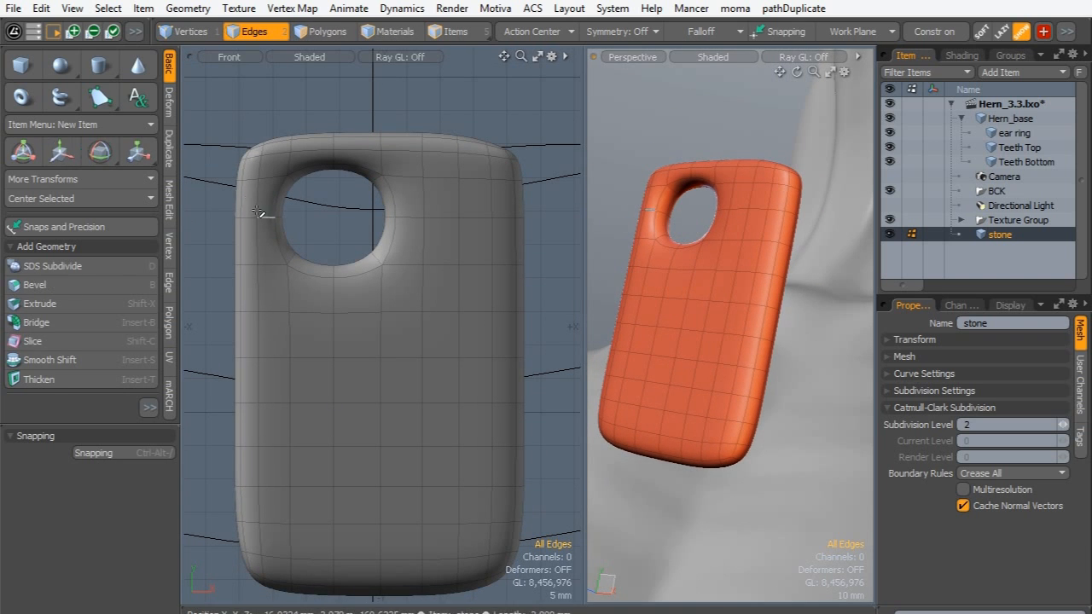
- Activate the Push sculpting tool and set its sculpt mode to Mesh
click(168, 115)
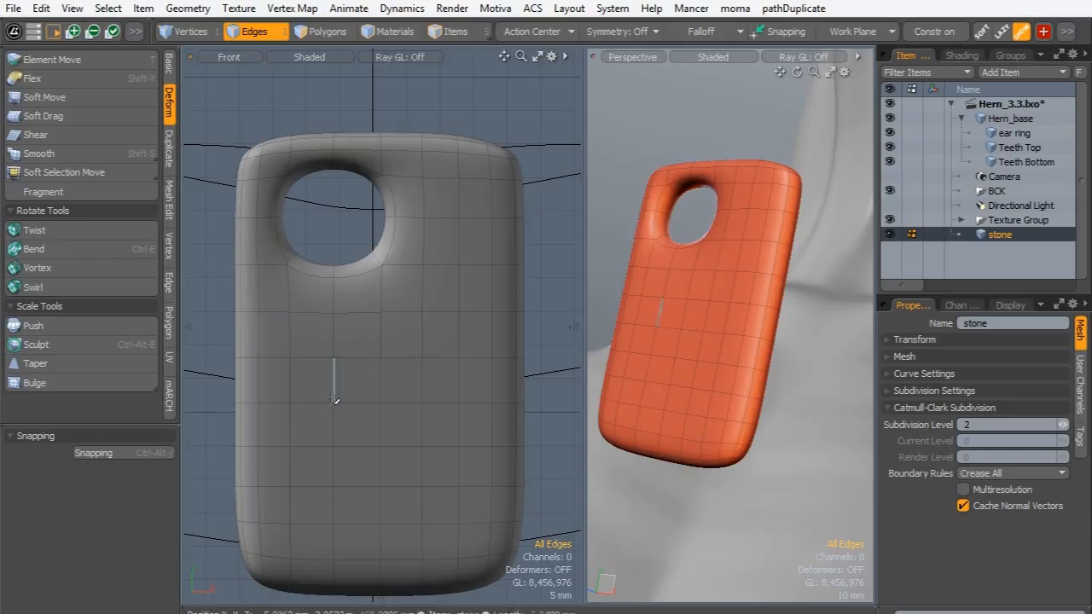
key(F3)
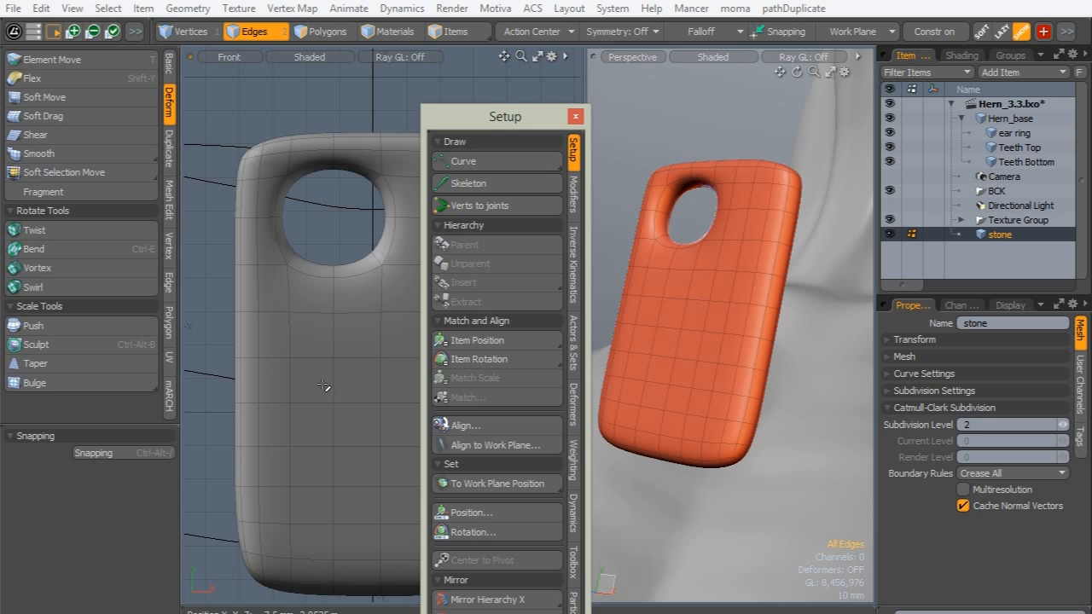
click(576, 117)
key(F2)
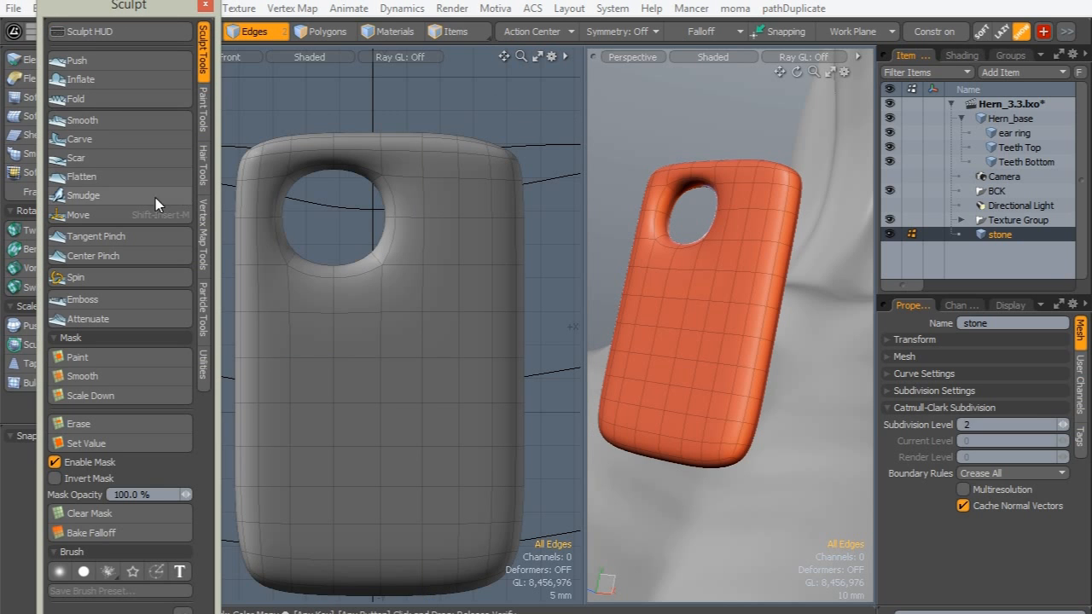
click(90, 65)
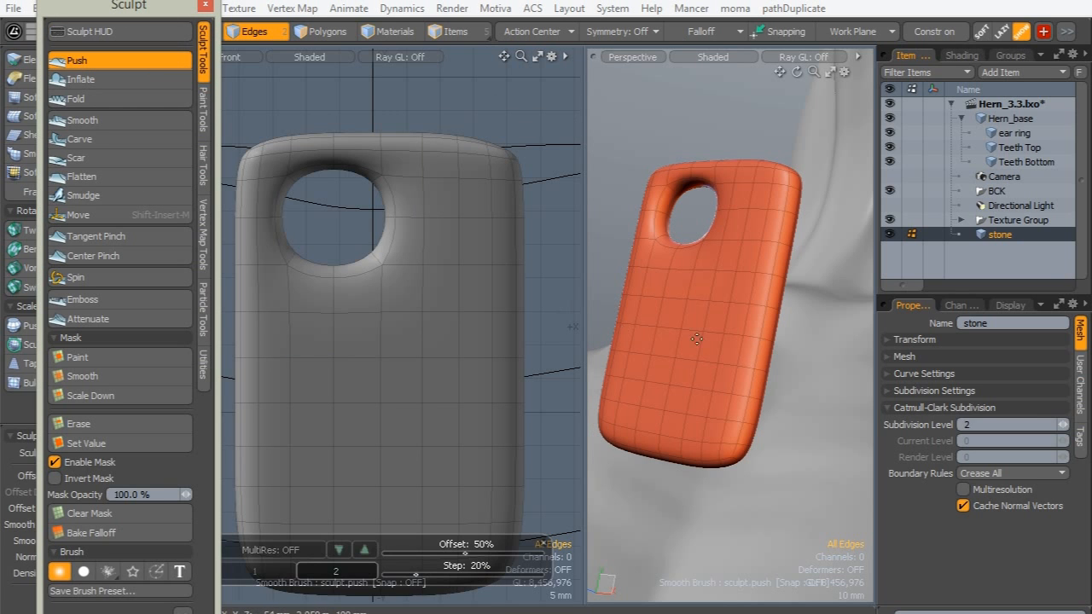
drag(161, 5, 451, 8)
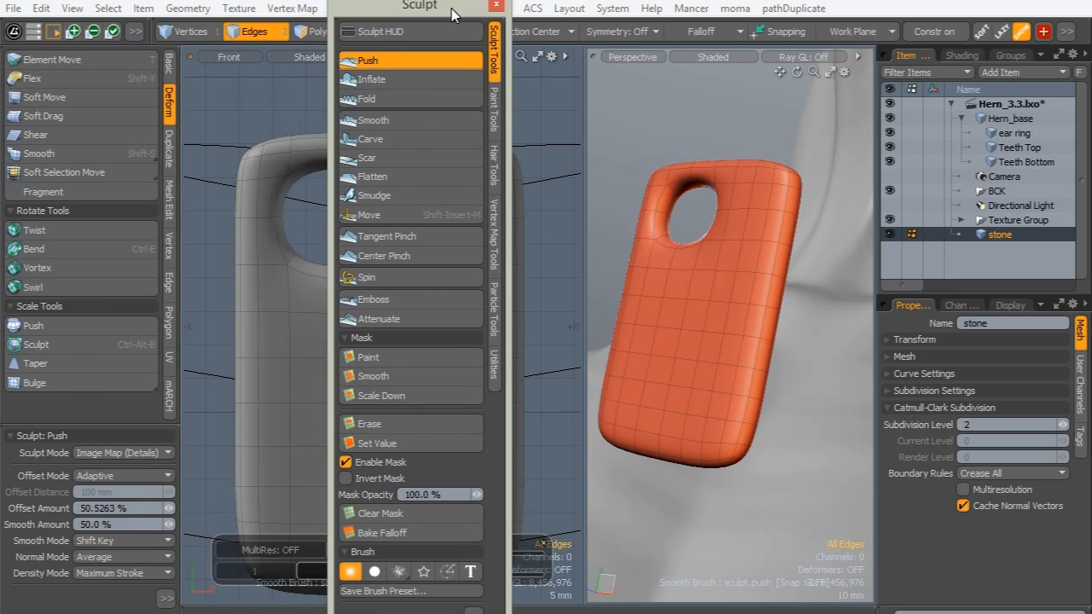
click(93, 453)
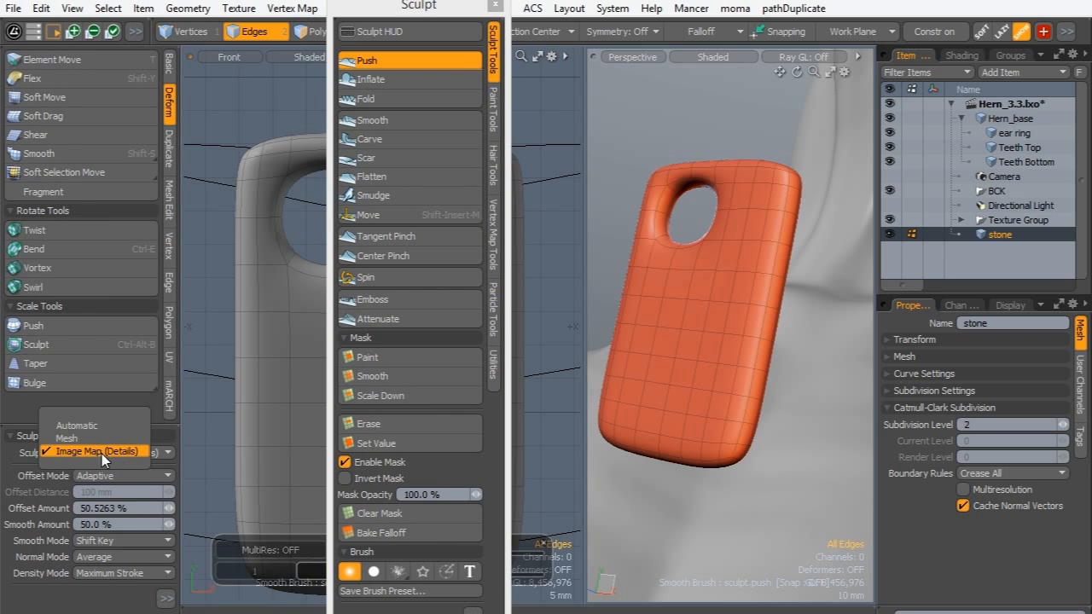
click(68, 438)
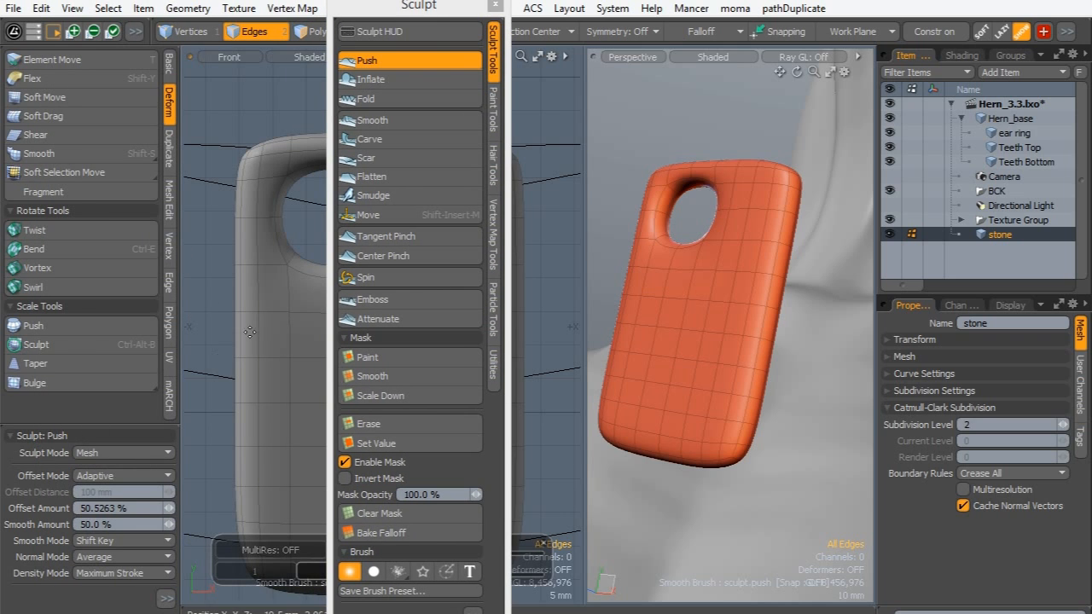
click(497, 7)
- Resize the Push brush and sculpt shallow uneven dents into the stone's front face and lower edge
mouse_move(730, 278)
alt+mouse_down()
mouse_move(527, 282)
mouse_move(500, 310)
mouse_move(557, 287)
mouse_move(568, 304)
mouse_move(549, 279)
mouse_move(540, 171)
mouse_move(532, 261)
mouse_move(520, 247)
alt+mouse_up()
key(0)
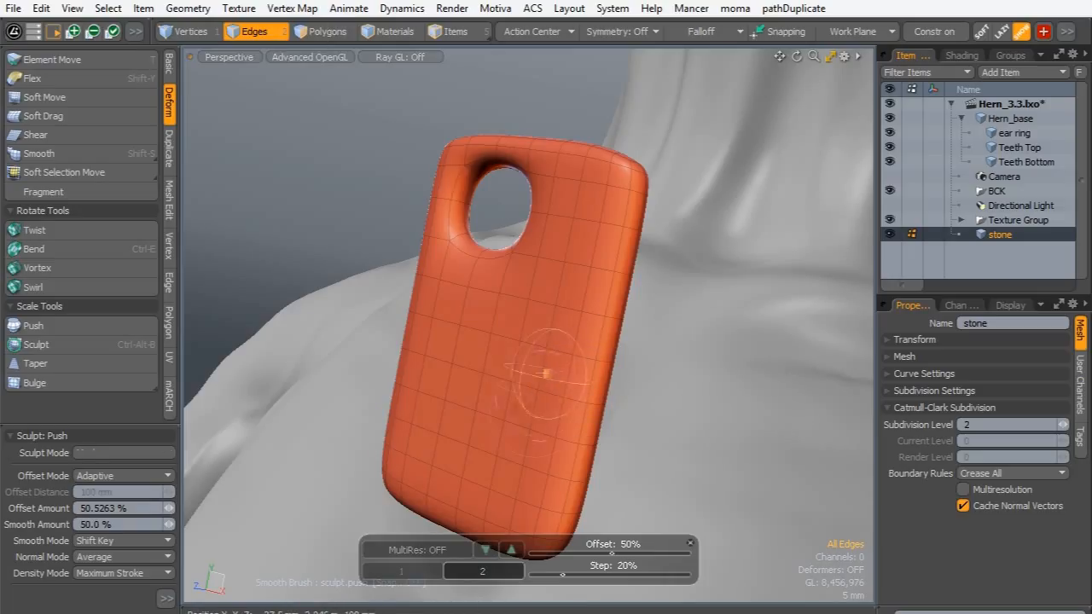
right_drag(509, 378, 499, 340)
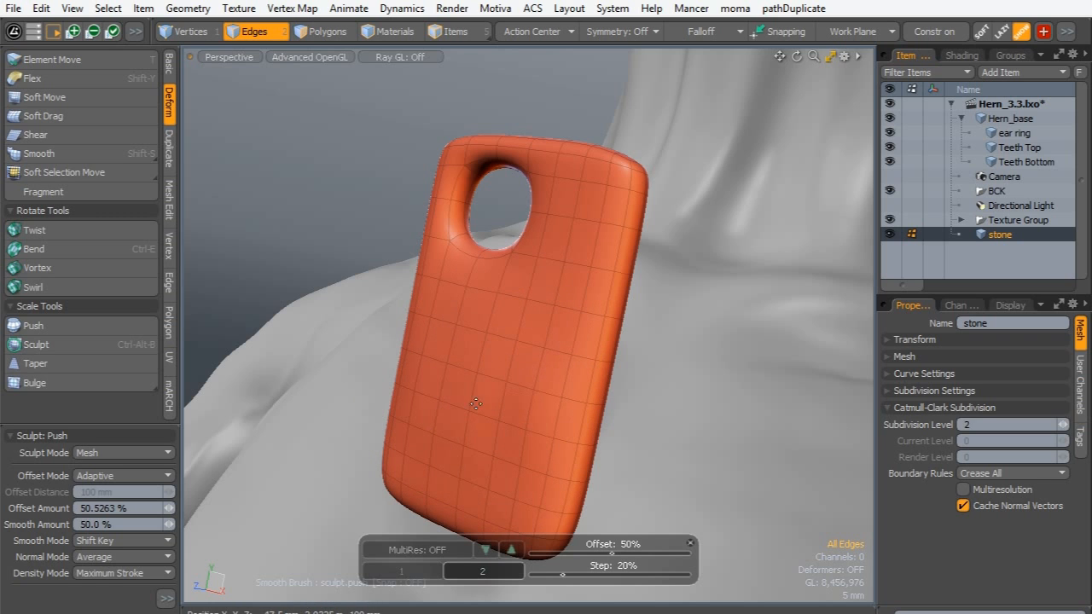
mouse_move(435, 413)
alt+mouse_down()
mouse_move(470, 302)
mouse_move(524, 213)
alt+mouse_up()
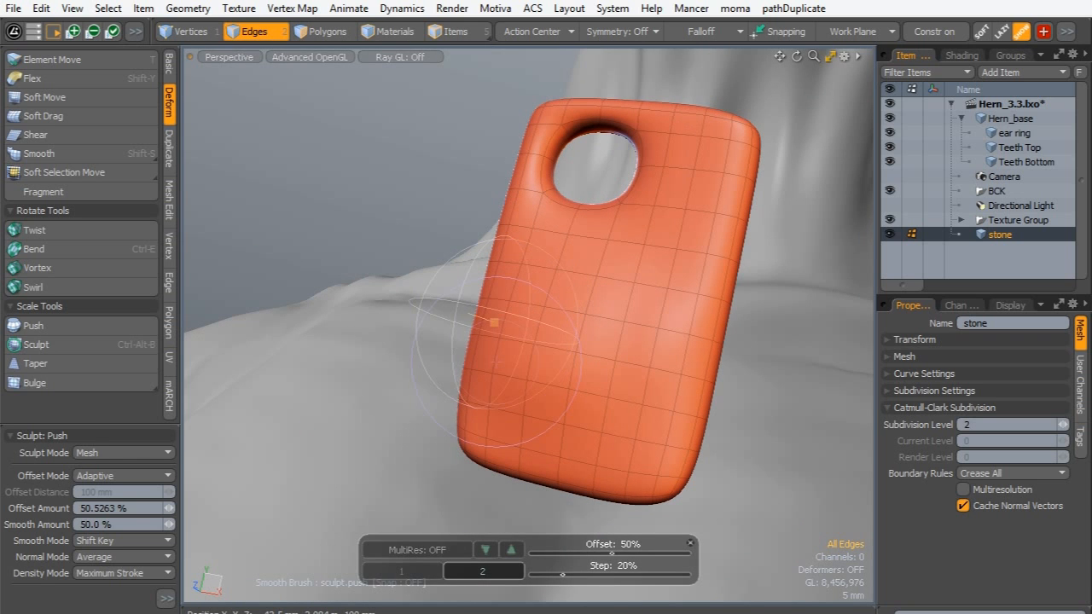
alt+drag(560, 385, 511, 304)
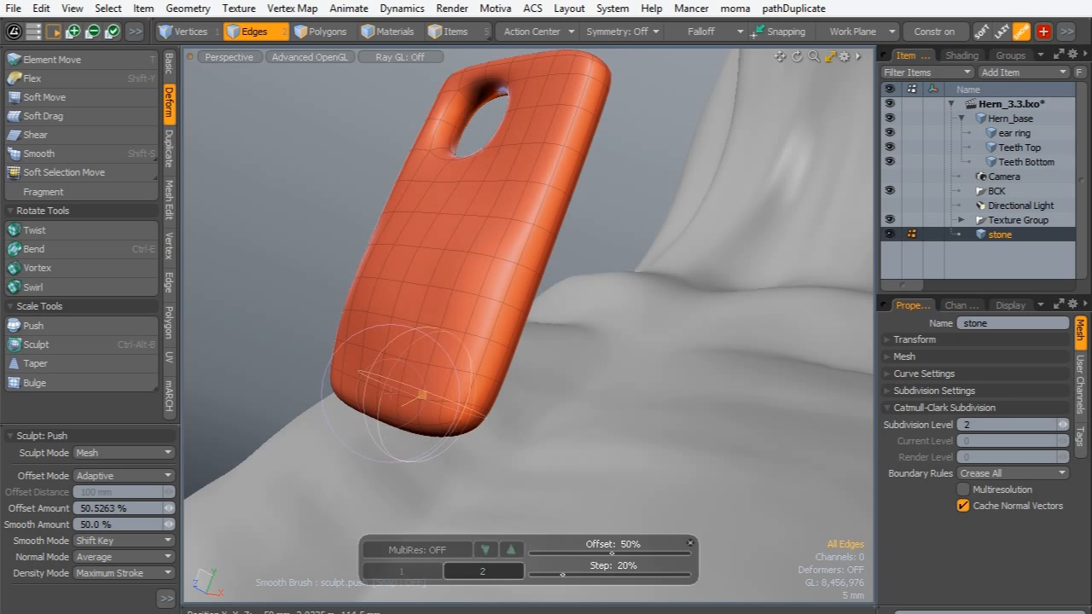
mouse_move(367, 375)
alt+mouse_down()
mouse_move(427, 324)
mouse_move(302, 258)
mouse_move(254, 271)
mouse_move(350, 337)
mouse_move(389, 324)
mouse_move(377, 317)
mouse_move(394, 380)
alt+mouse_up()
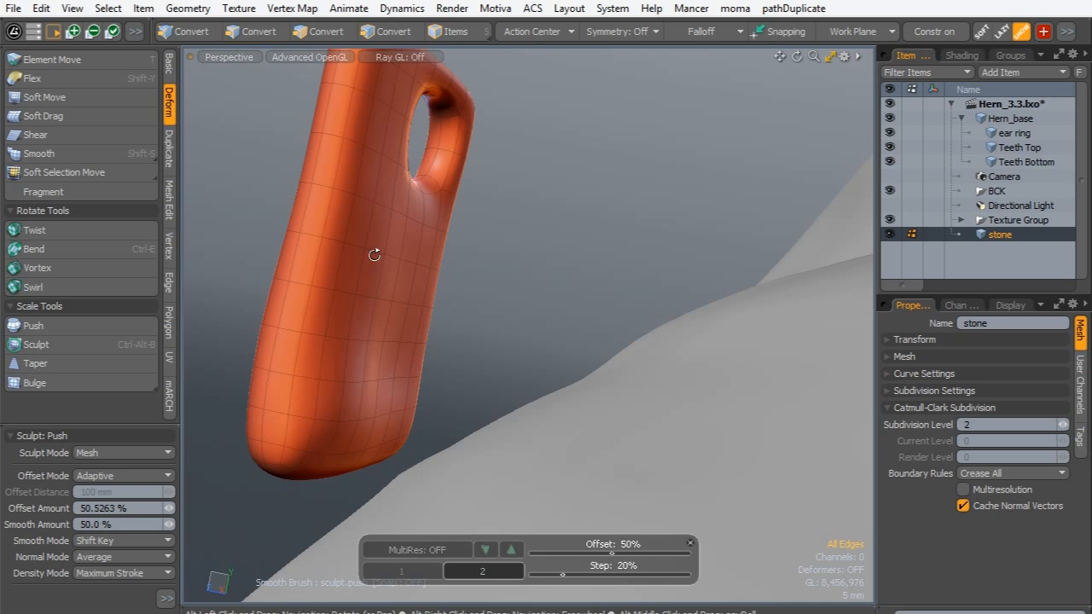
- Push the stone's long side edges inward below the hole to give it an irregular, worn outline
alt+drag(375, 253, 395, 270)
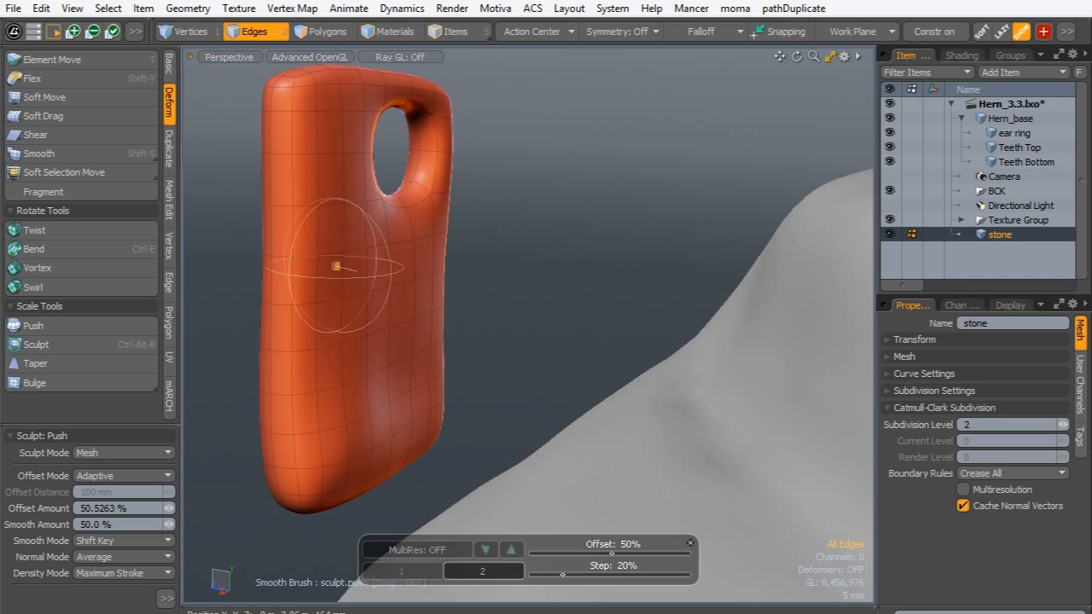
mouse_move(348, 378)
alt+mouse_down()
mouse_move(334, 328)
mouse_move(280, 336)
alt+mouse_up()
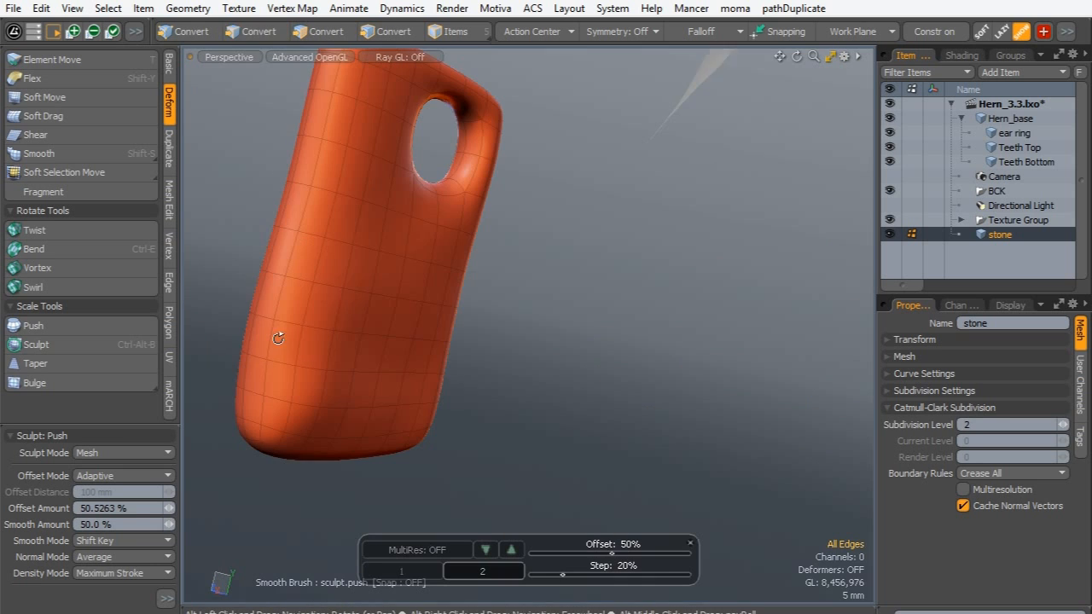
alt+drag(361, 312, 624, 234)
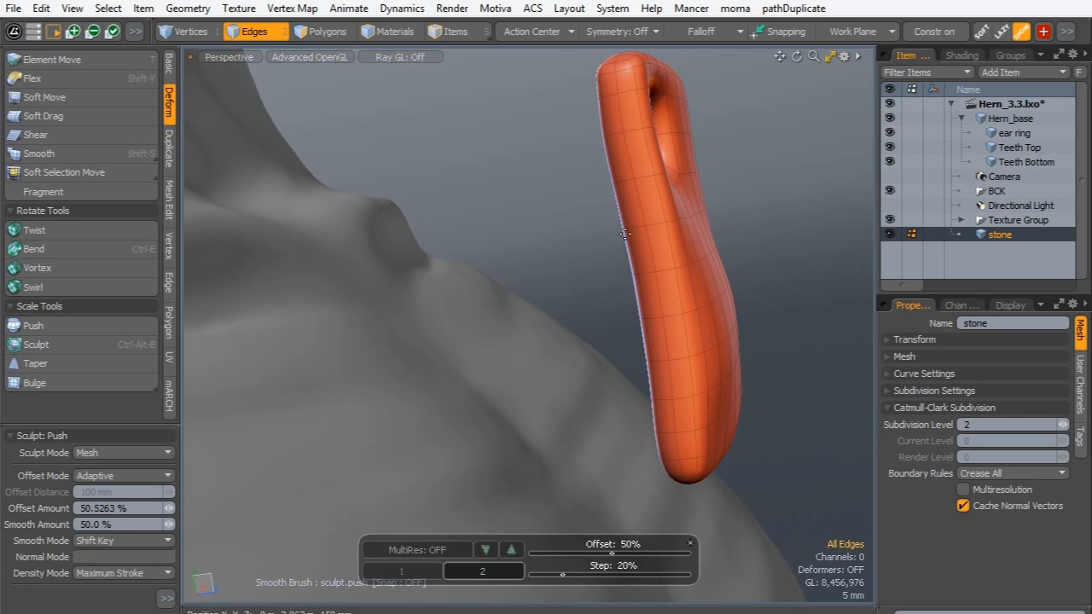
alt+drag(654, 293, 626, 378)
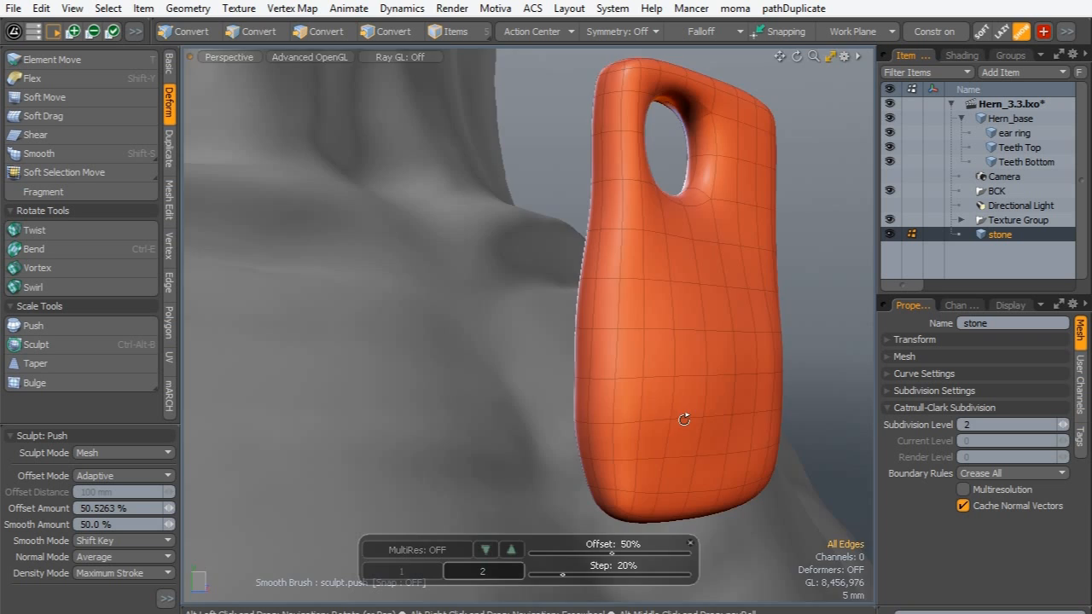
ctrl+alt+drag(607, 446, 704, 441)
alt+drag(587, 438, 550, 191)
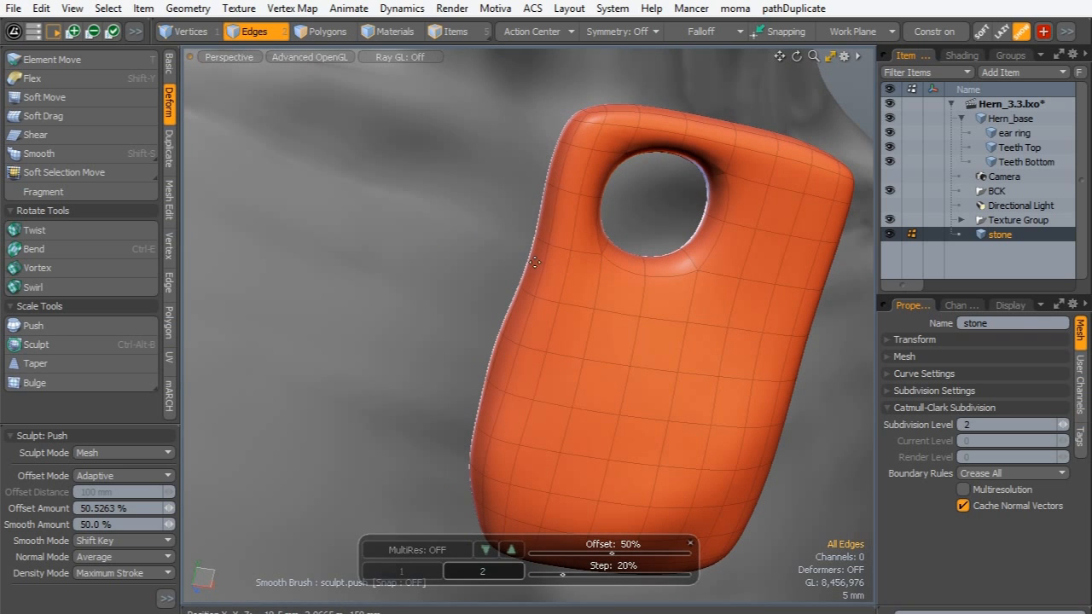
- Push a hollow into the face beside the hole and smooth the adjoining upper corner and surface
mouse_move(566, 183)
alt+mouse_down()
mouse_move(566, 234)
mouse_move(687, 236)
mouse_move(528, 251)
alt+mouse_up()
alt+drag(597, 223, 653, 200)
alt+drag(717, 296, 529, 298)
mouse_move(553, 132)
shift+mouse_down()
mouse_move(610, 119)
mouse_move(615, 128)
mouse_move(585, 124)
mouse_move(646, 214)
mouse_move(573, 177)
shift+mouse_up()
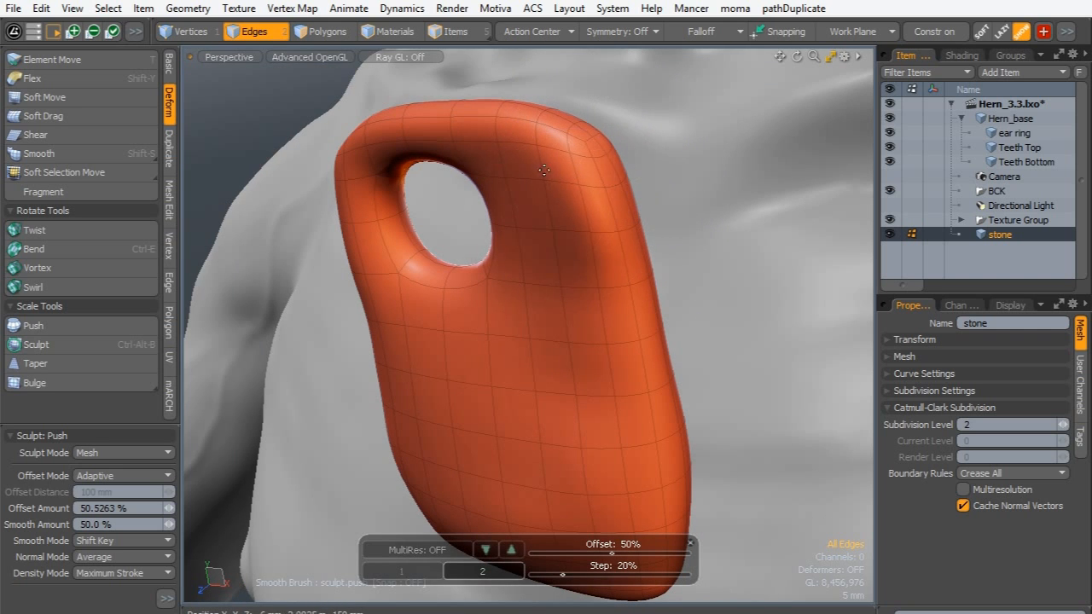
mouse_move(516, 220)
mouse_down()
mouse_move(493, 280)
mouse_move(594, 368)
mouse_up()
right_drag(595, 368, 648, 367)
mouse_move(544, 339)
shift+mouse_down()
mouse_move(538, 378)
mouse_move(516, 342)
shift+mouse_up()
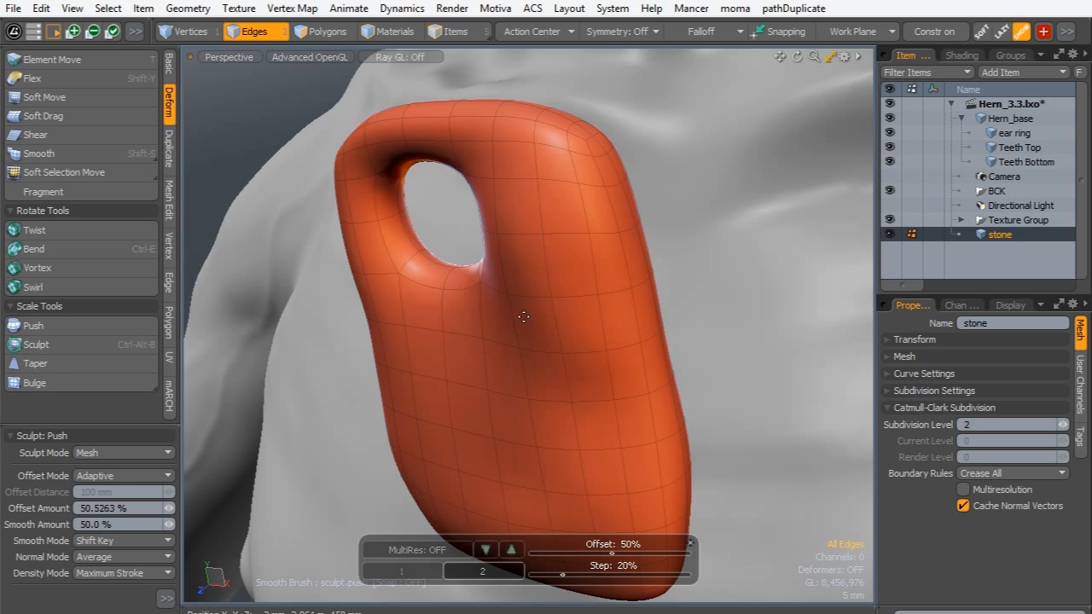
- Sculpt uneven dips into the stone's upper rim on both sides of the hole
alt+drag(394, 261, 546, 341)
mouse_move(503, 201)
alt+mouse_down()
mouse_move(489, 271)
mouse_move(556, 141)
mouse_move(565, 227)
mouse_move(547, 372)
mouse_move(565, 317)
mouse_move(625, 332)
alt+mouse_up()
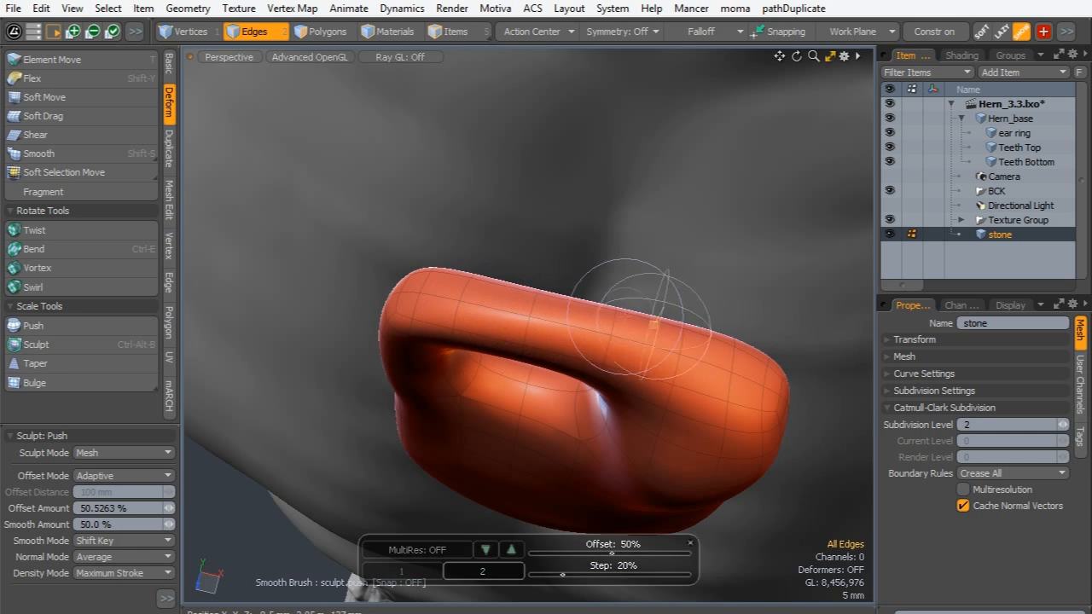
alt+drag(585, 145, 435, 230)
alt+drag(486, 139, 527, 139)
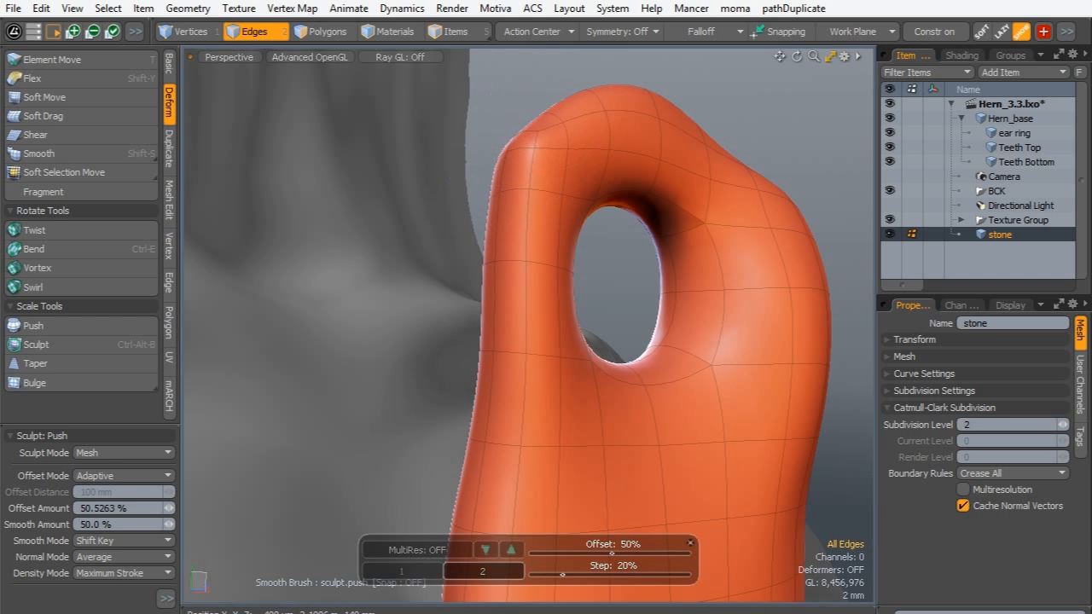
alt+drag(521, 304, 563, 290)
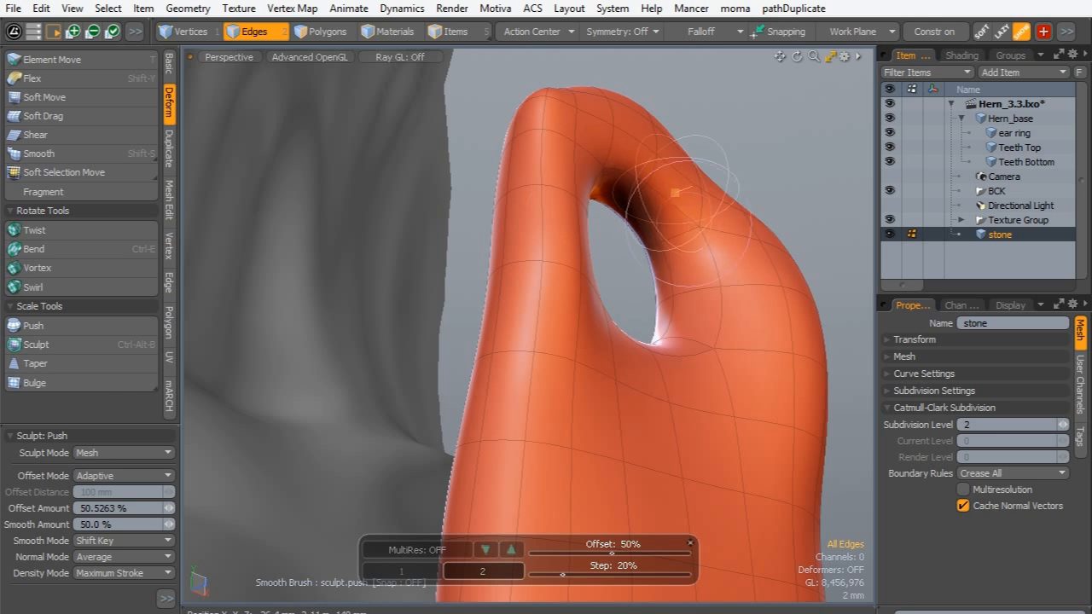
- Push a shallow hollow into the stone's face below the hole and finish the Push sculpting
alt+drag(695, 294, 655, 262)
drag(621, 402, 542, 385)
drag(523, 391, 487, 405)
mouse_move(547, 370)
alt+mouse_down()
mouse_move(589, 438)
mouse_move(614, 435)
mouse_move(600, 284)
alt+mouse_up()
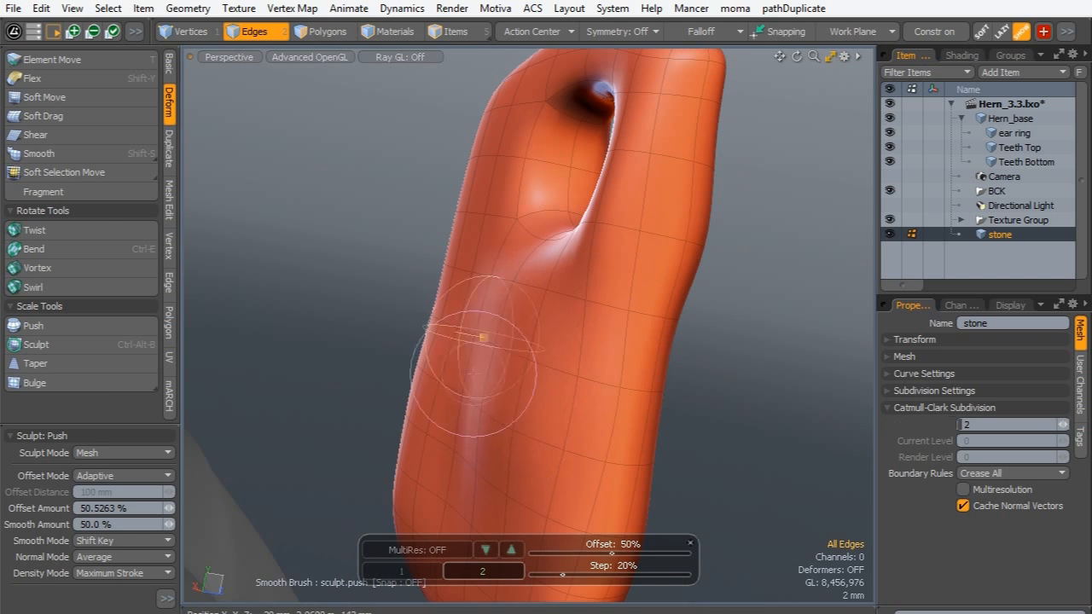
alt+drag(567, 365, 571, 302)
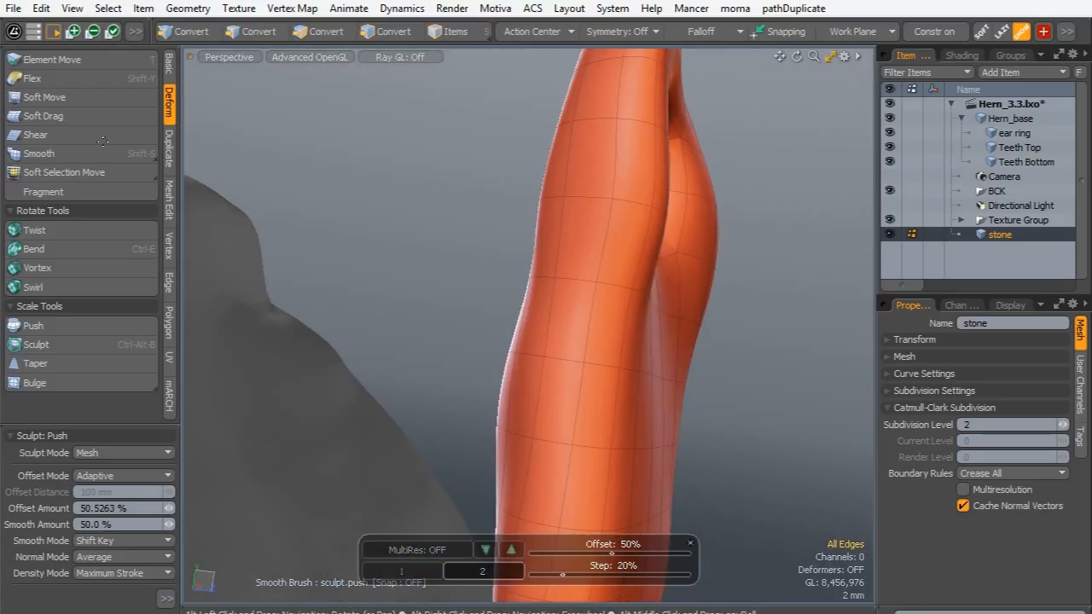
key(space)
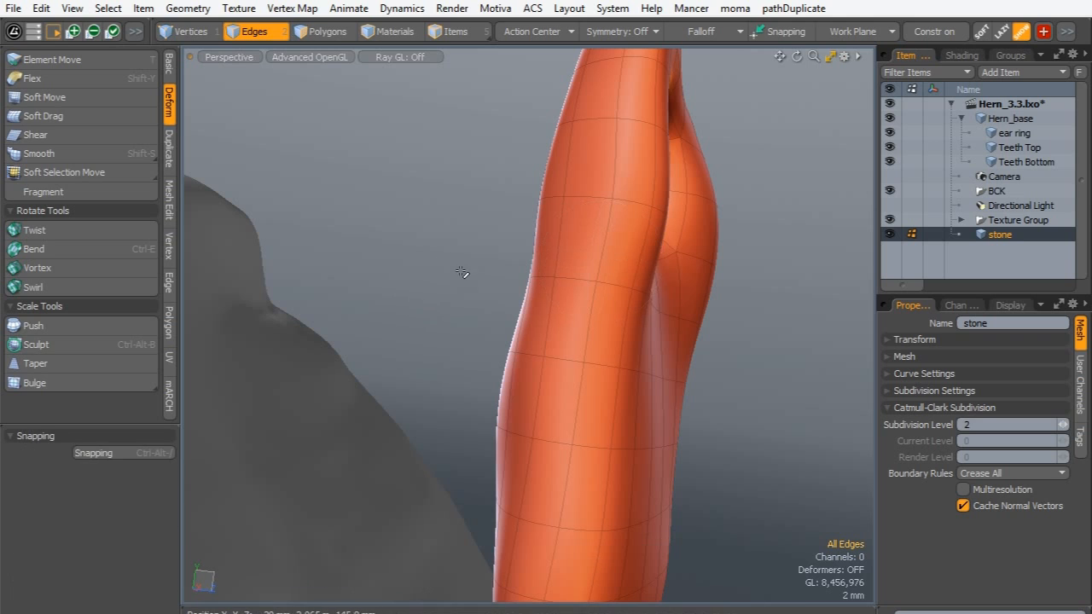
- Even out the whole stone mesh with the Smooth tool at strength 0.2 and 145 iterations
click(54, 153)
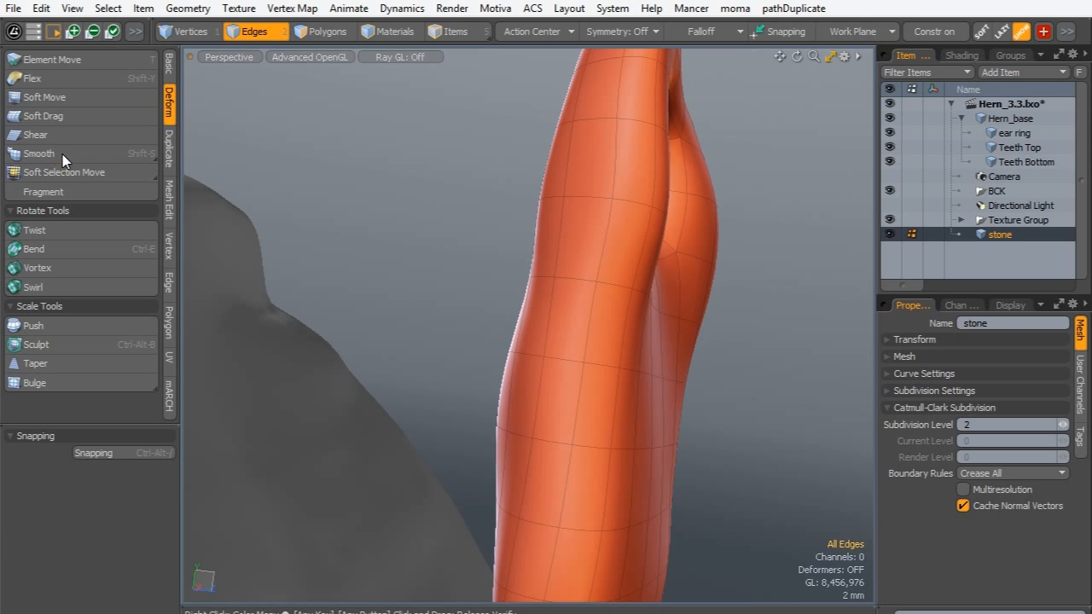
click(680, 319)
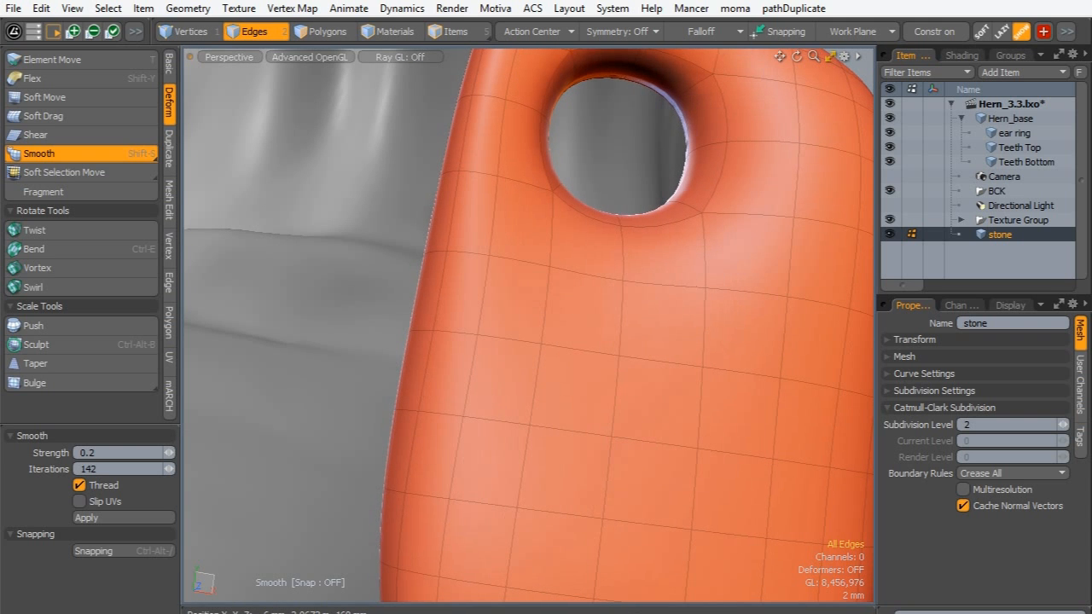
alt+drag(564, 300, 606, 277)
alt+shift+drag(563, 330, 508, 389)
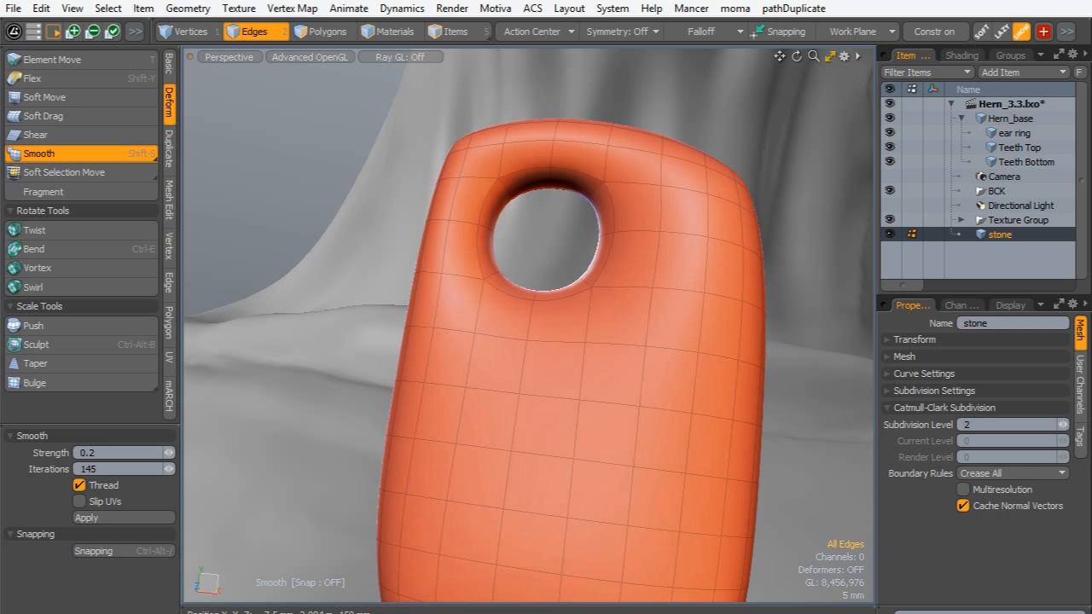
key(q)
- Select the loops of polygons lining the stone's hole and try to scale them
alt+shift+drag(400, 122, 393, 163)
key(3)
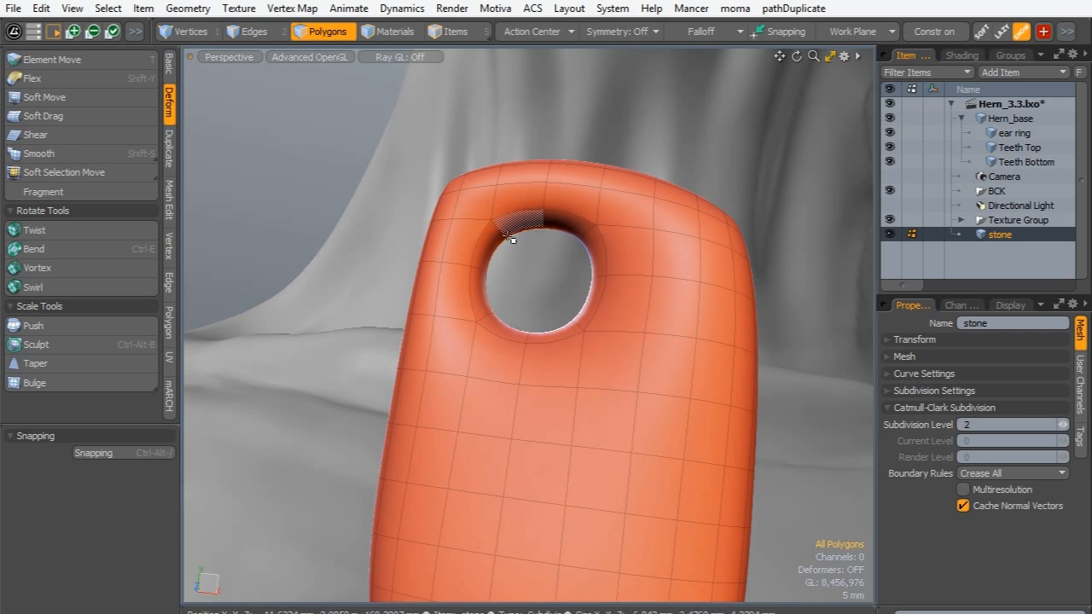
mouse_move(484, 262)
mouse_down()
mouse_move(476, 296)
mouse_move(604, 312)
mouse_move(663, 299)
mouse_move(522, 281)
mouse_move(539, 353)
mouse_up()
key(l)
scroll(509, 281, up, 2)
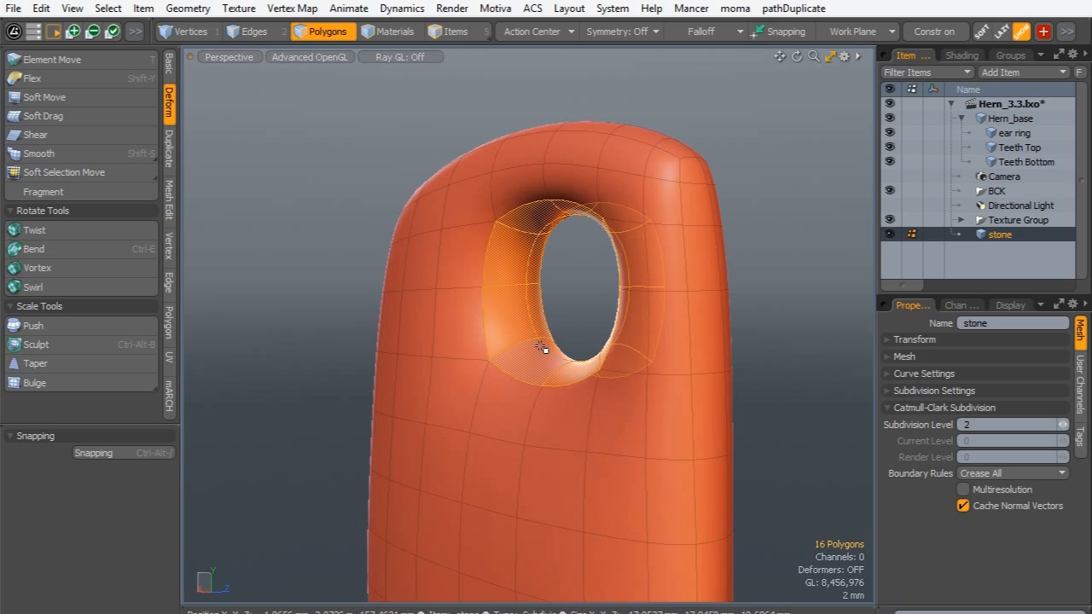
key(r)
alt+drag(692, 310, 439, 282)
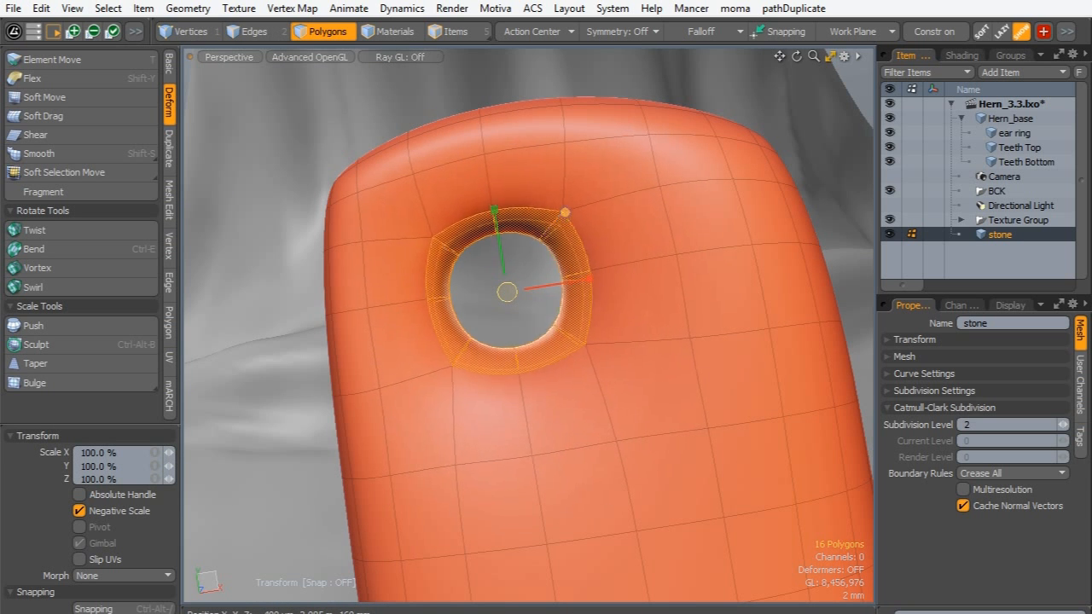
key(space)
click(303, 267)
- Remove the two short edges running through the thickness at one upper corner of the stone
scroll(436, 324, down, 2)
alt+drag(435, 330, 597, 247)
click(255, 30)
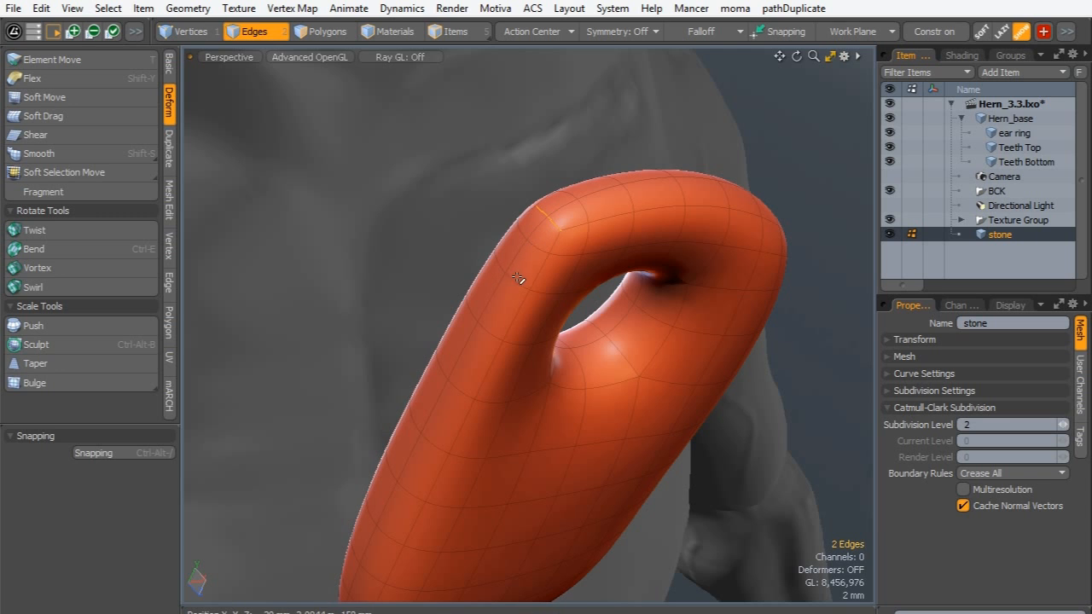
key(y)
alt+drag(518, 278, 446, 214)
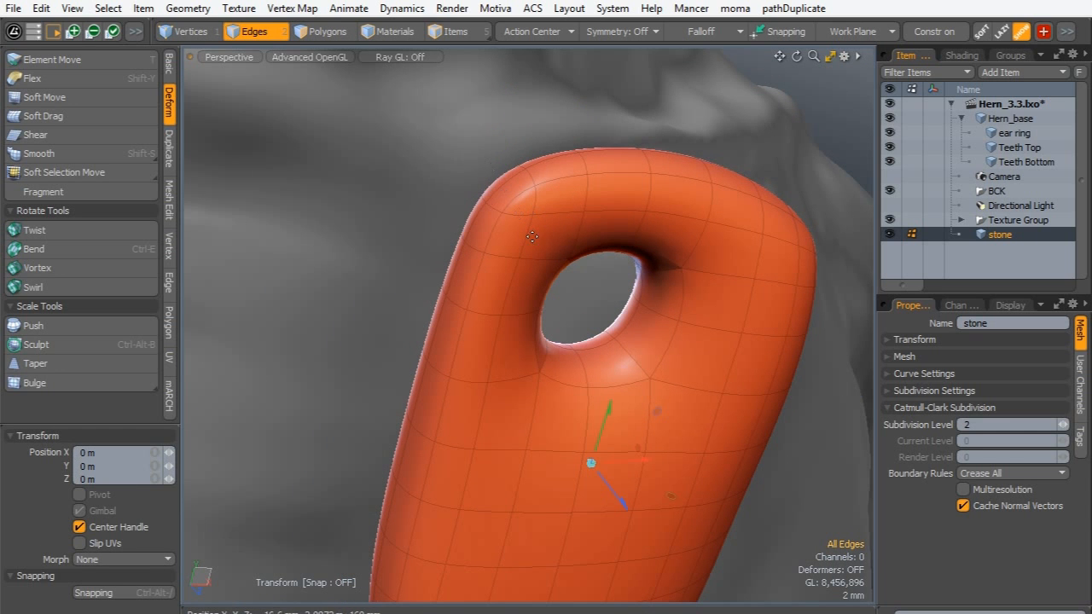
alt+drag(606, 276, 568, 351)
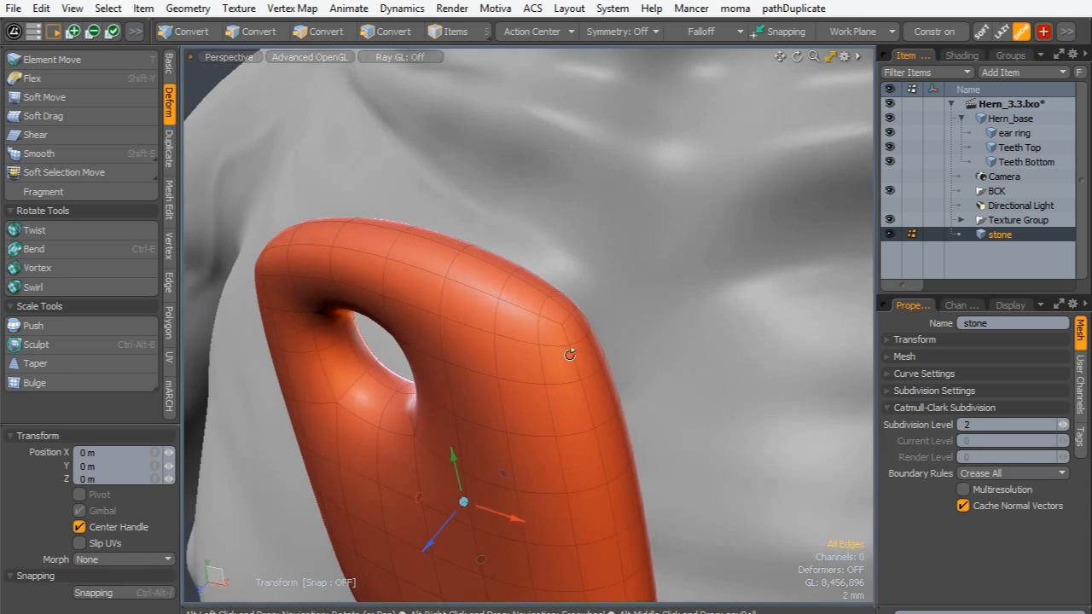
key(q)
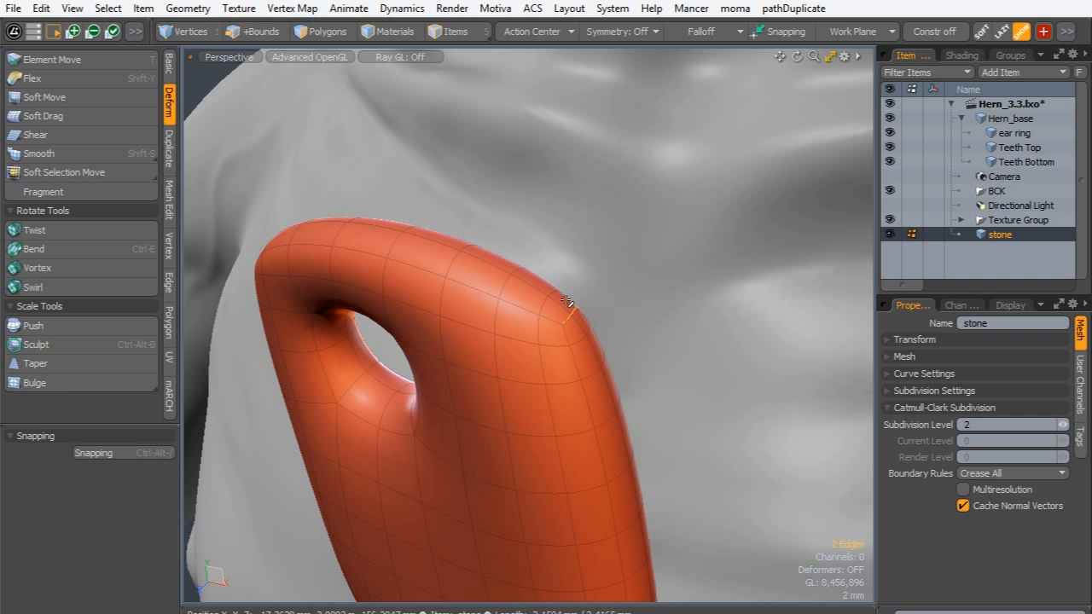
- Remove the matching pair of short edges at each of the stone's three remaining corners
ctrl+alt+drag(586, 260, 475, 351)
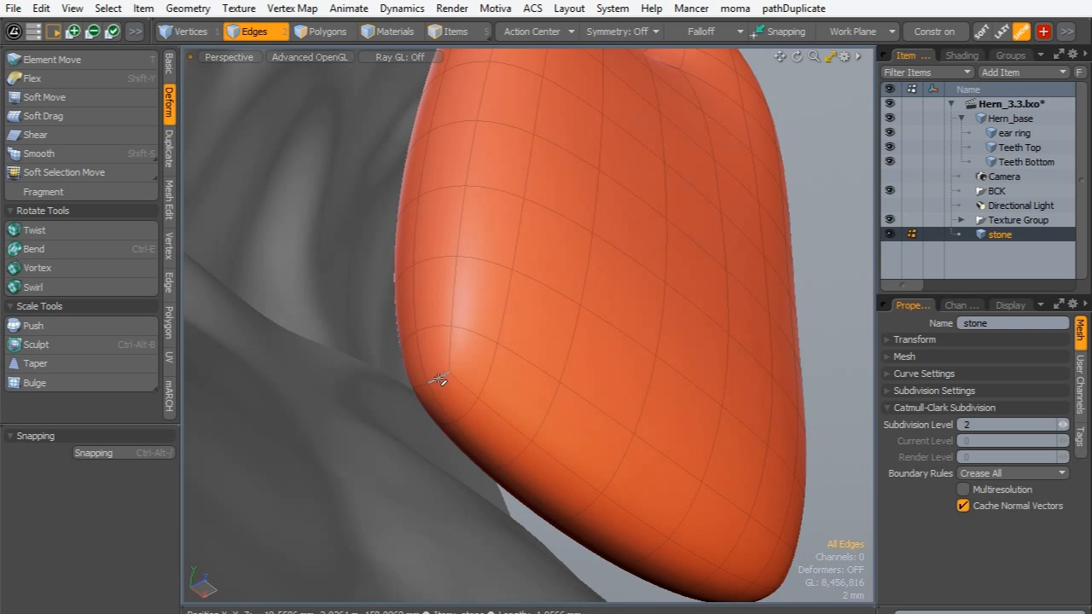
alt+drag(571, 298, 394, 264)
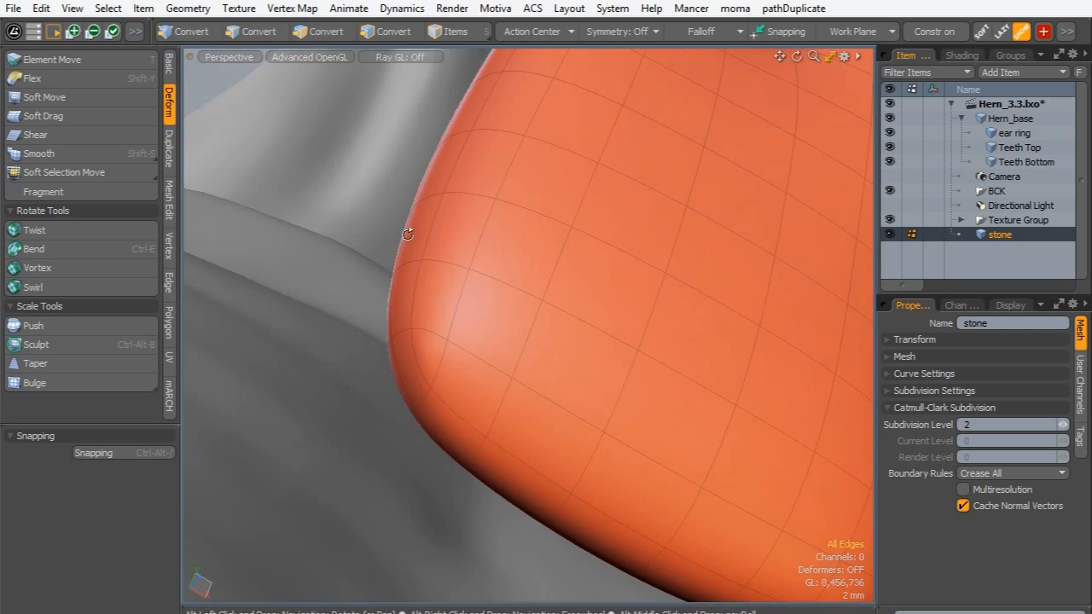
alt+drag(455, 326, 556, 414)
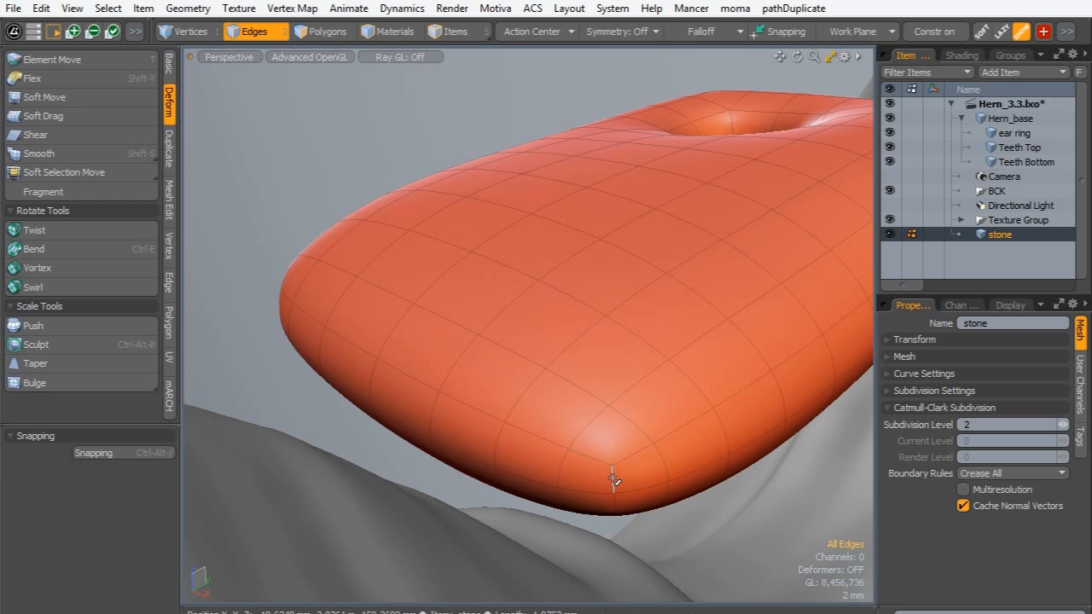
alt+drag(635, 317, 578, 290)
alt+drag(555, 360, 458, 394)
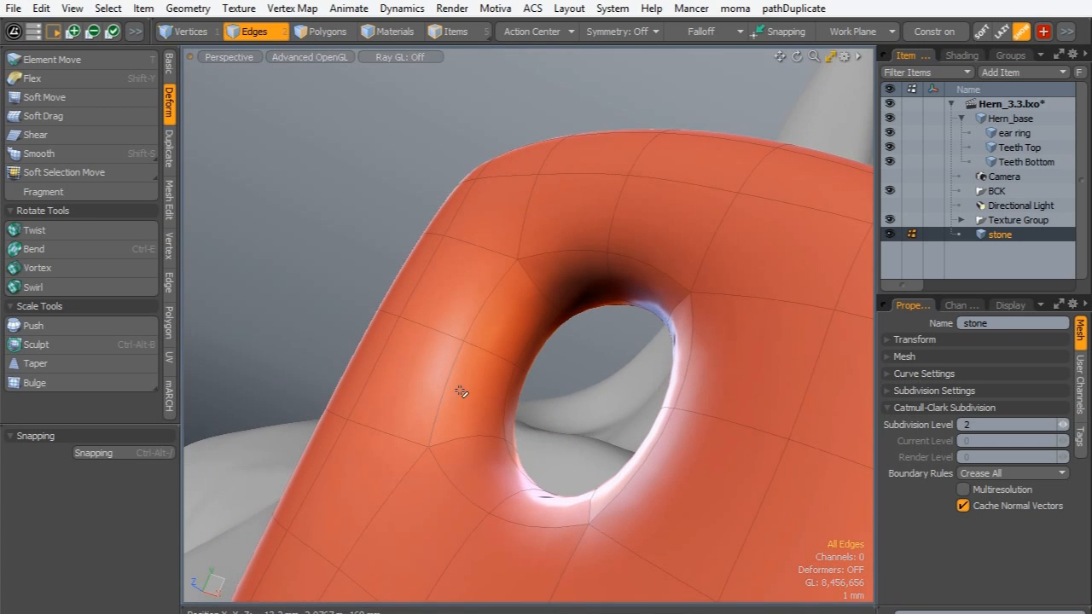
- Toggle subdivision surfaces off and on and examine the stone's overall shape in front of the chest
key(Tab)
key(Tab)
ctrl+alt+drag(571, 232, 543, 331)
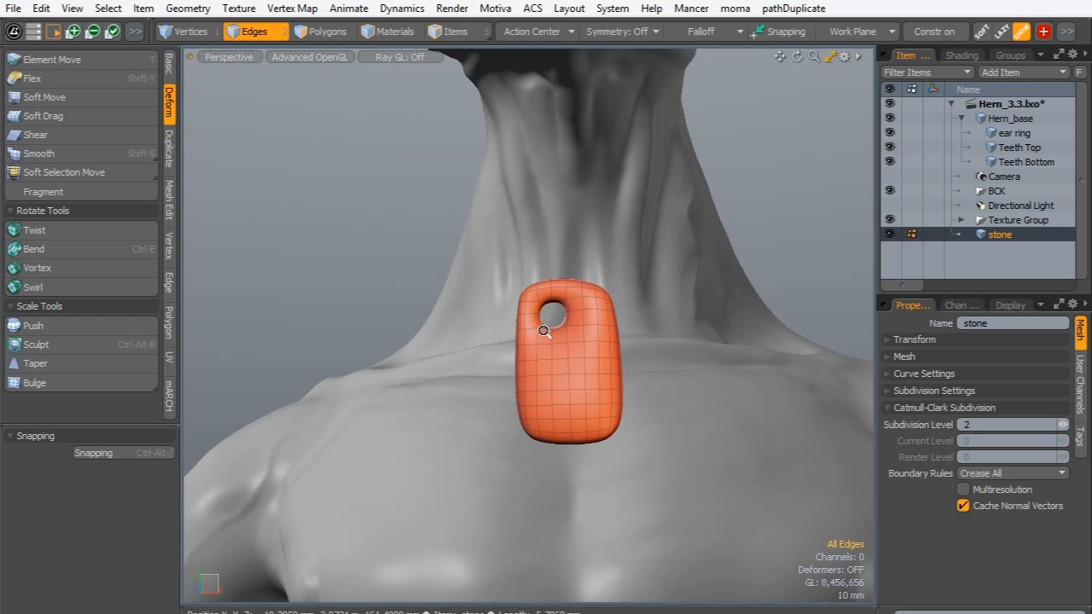
alt+drag(617, 301, 490, 171)
alt+drag(587, 322, 682, 248)
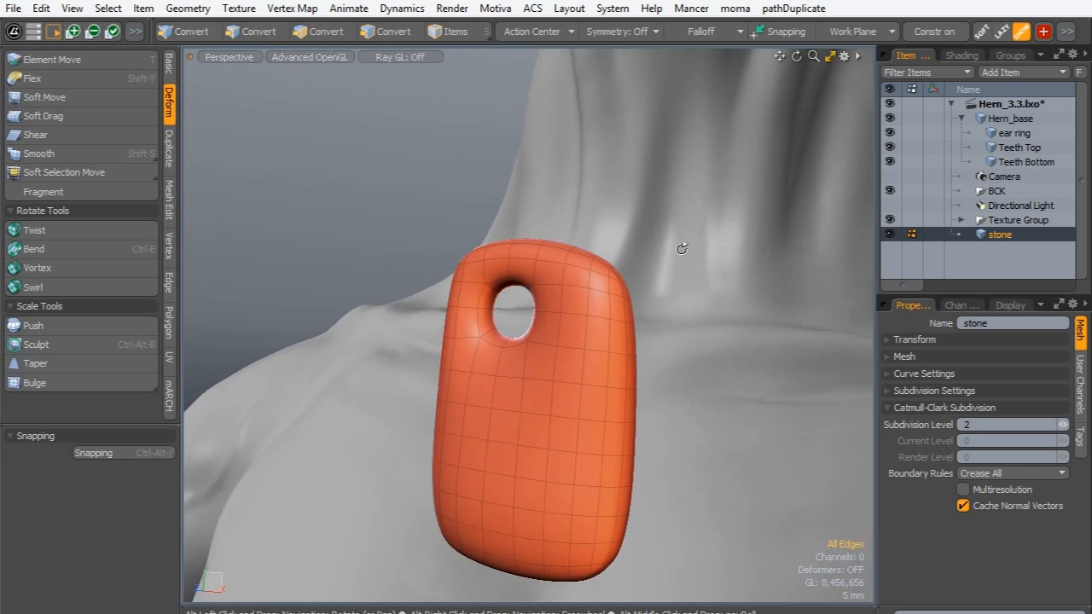
- Place the stone item's center at the top of its bounding box
click(436, 31)
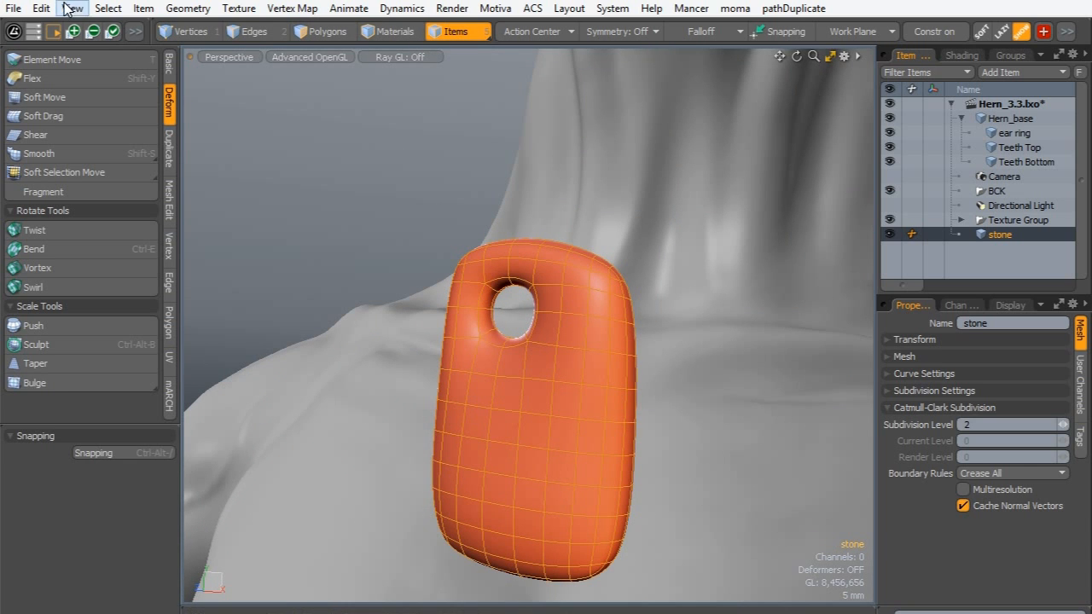
click(39, 12)
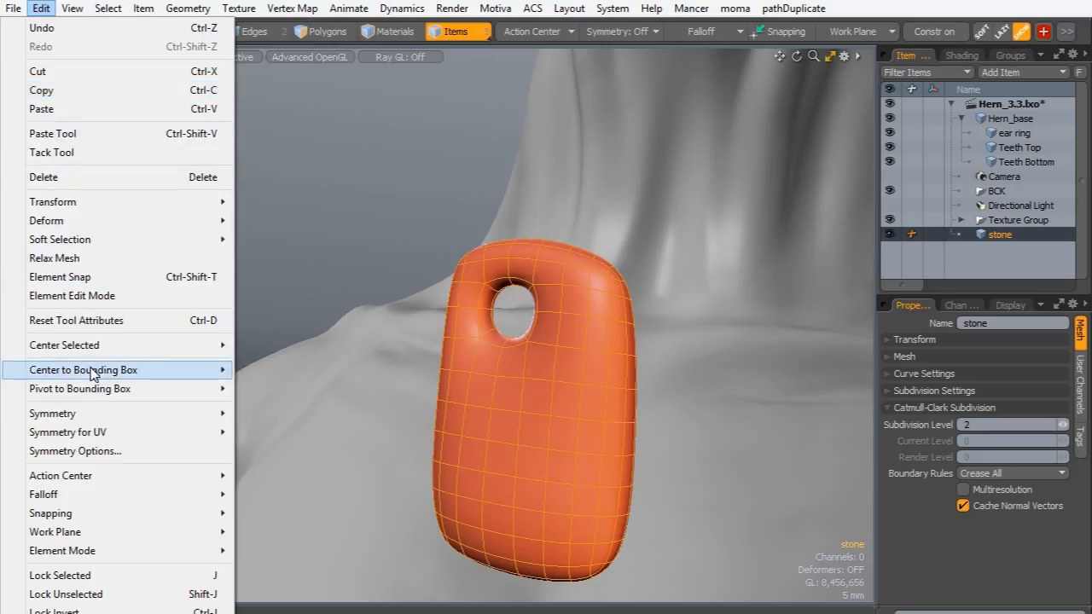
mouse_move(111, 370)
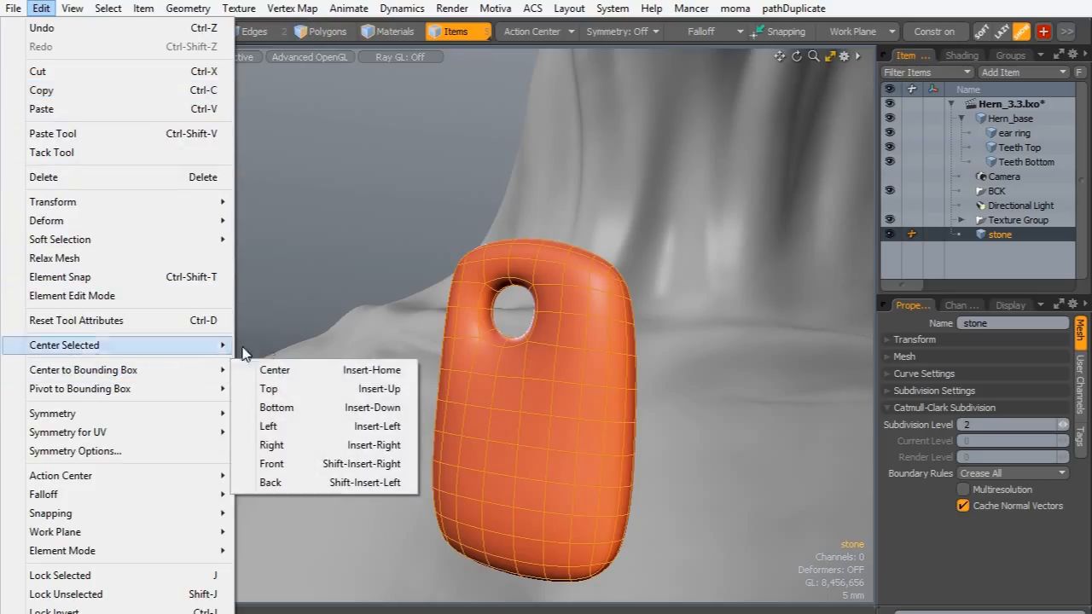
click(271, 388)
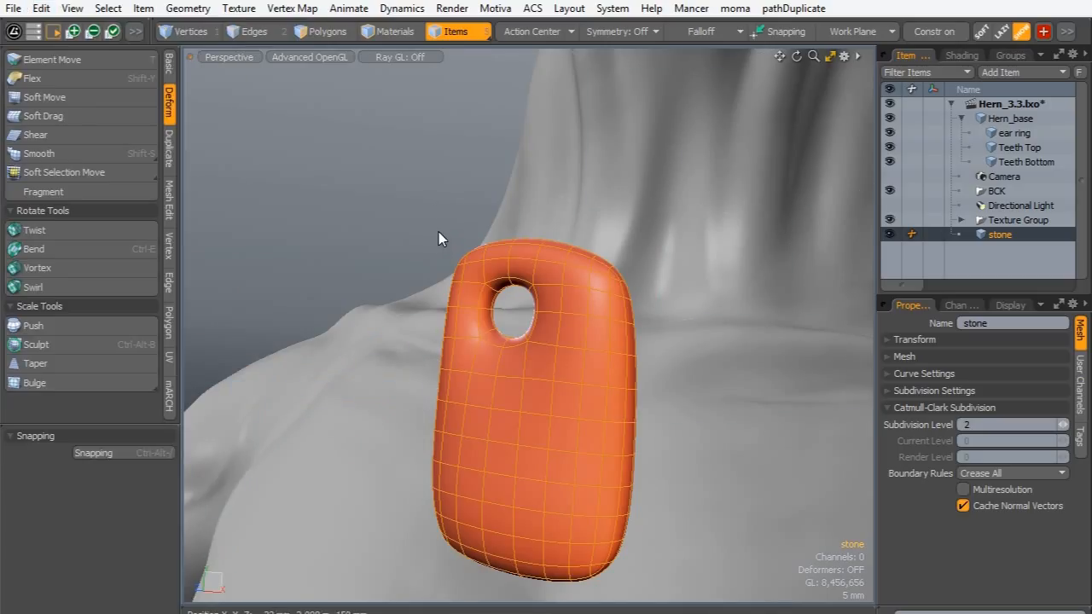
- Move the stone's center into the middle of its hole, shifting it about -6.5 mm in X and -17 mm in Y
key(w)
alt+drag(463, 283, 440, 346)
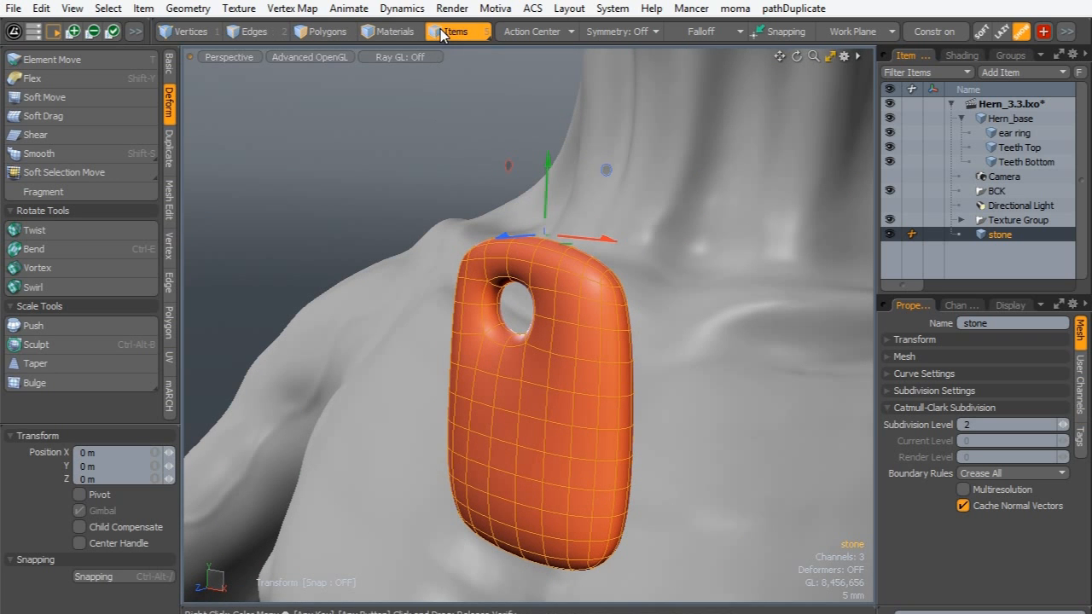
click(441, 35)
click(432, 72)
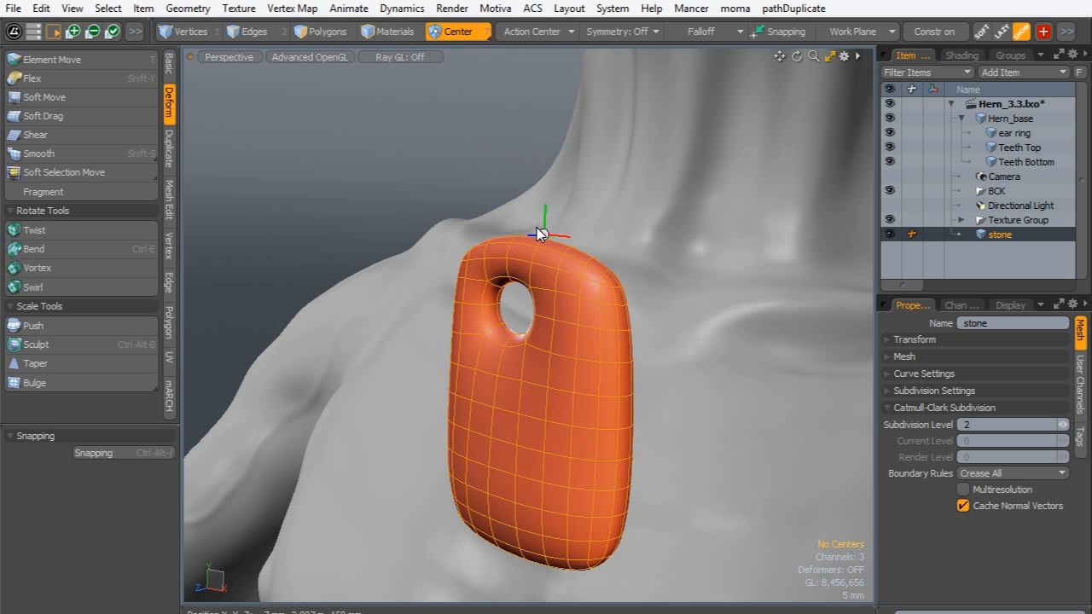
click(542, 235)
key(w)
alt+drag(538, 243, 732, 261)
key(ctrl+space)
click(589, 365)
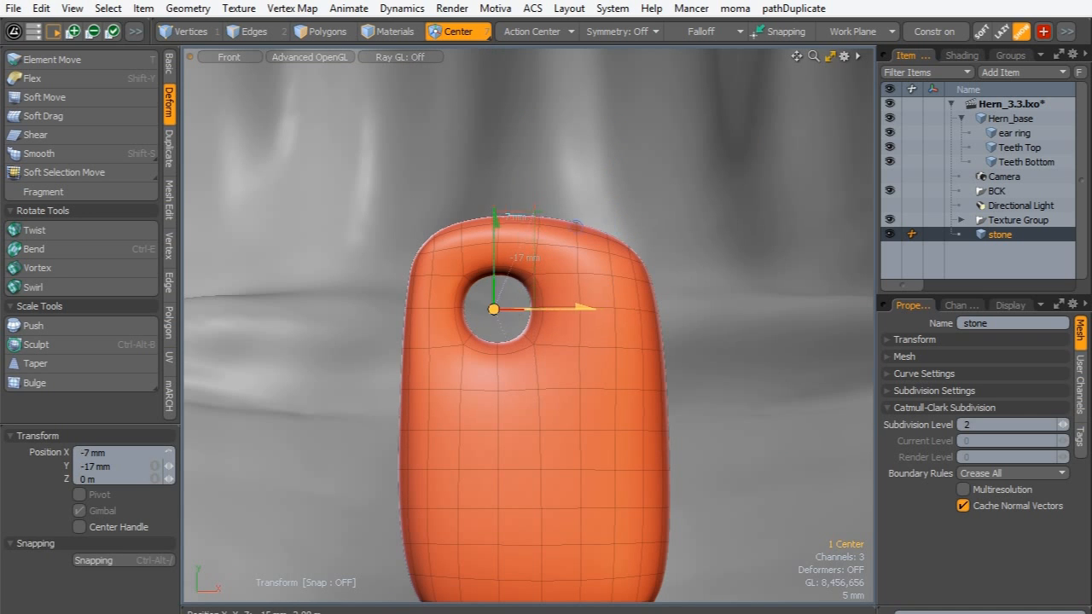
key(ctrl+space)
click(654, 280)
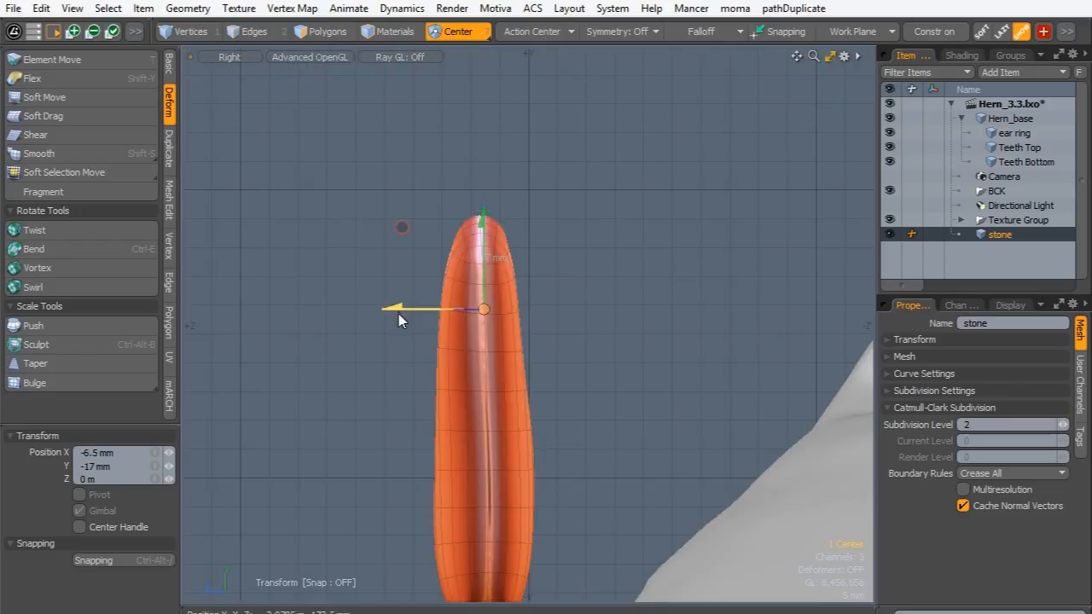
key(space)
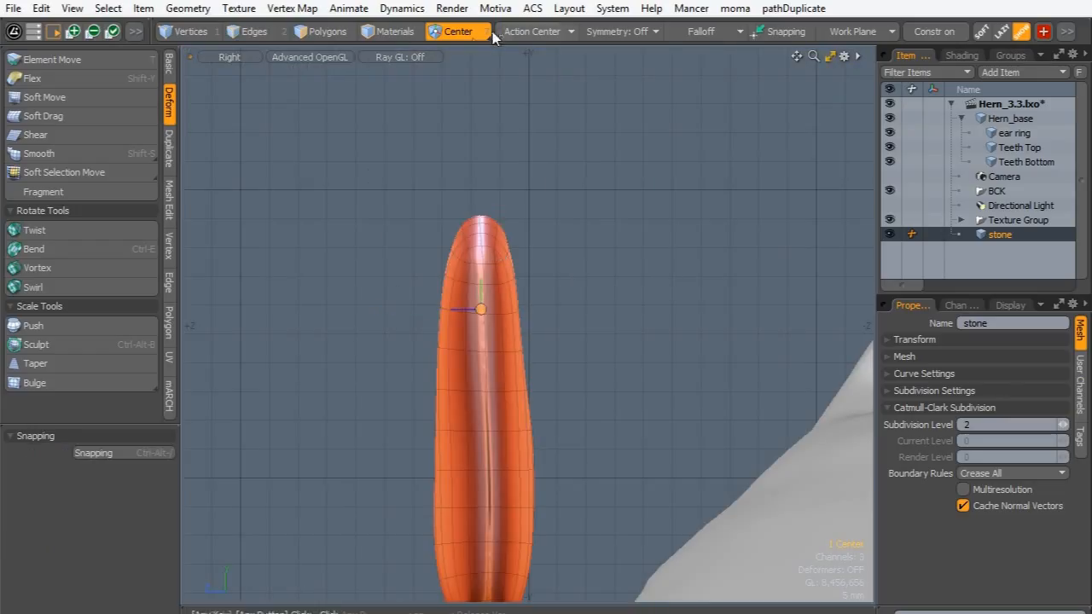
- Move the whole stone item back against the upper chest and tilt it to follow the chest's slope
click(460, 34)
click(446, 8)
key(ctrl+space)
click(575, 214)
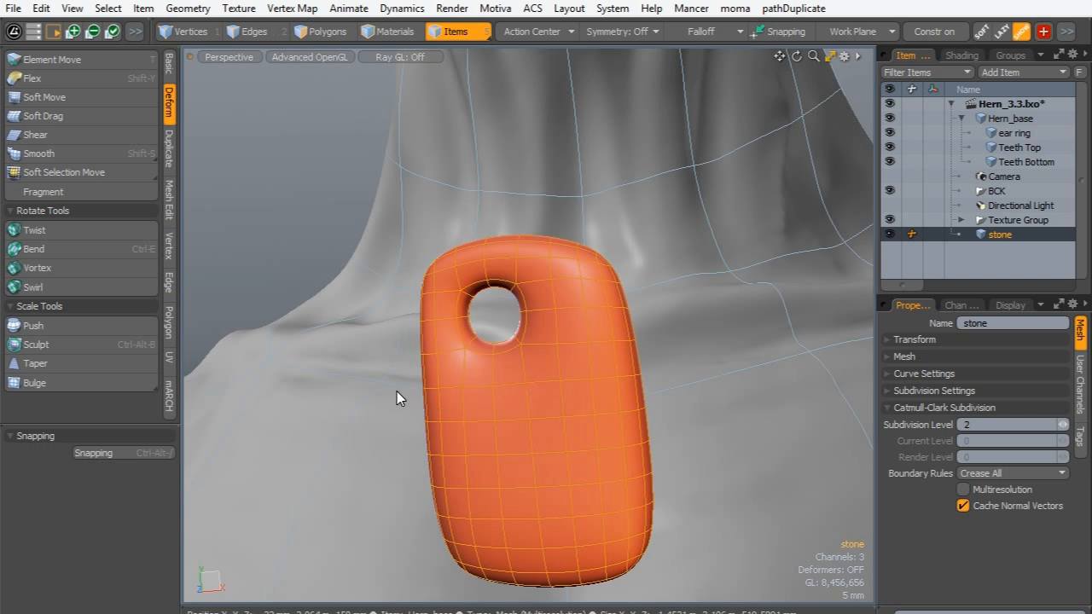
key(w)
alt+drag(402, 404, 360, 342)
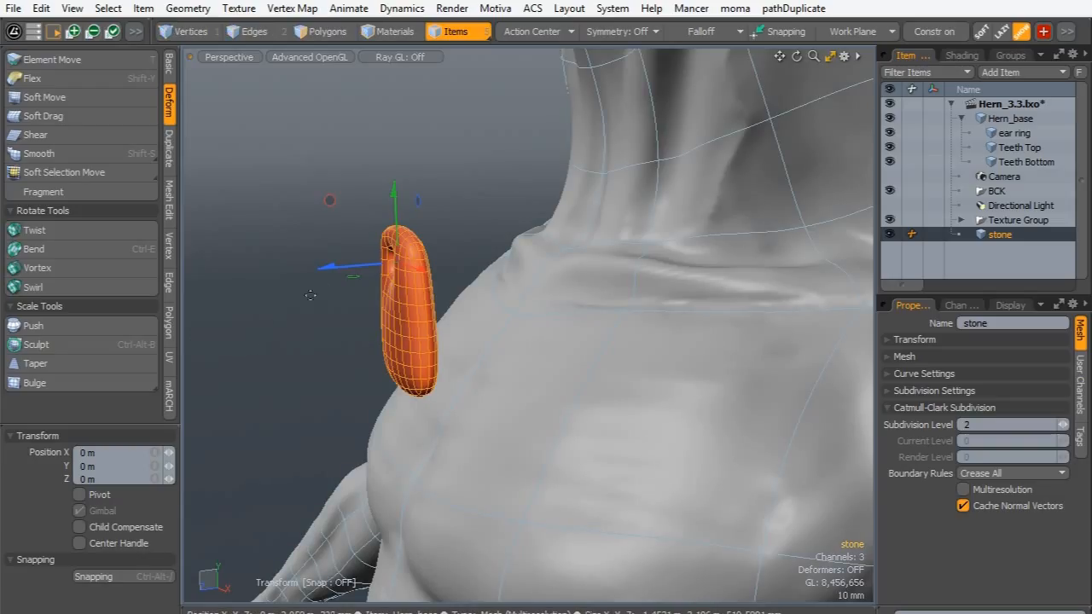
drag(331, 272, 536, 269)
key(e)
mouse_move(525, 179)
mouse_down()
mouse_move(483, 228)
mouse_move(522, 179)
mouse_up()
- Shift the stone about -19 mm in Y and 22 mm in Z onto the chest and refine its tilt to match the surface
key(w)
alt+drag(486, 281, 519, 295)
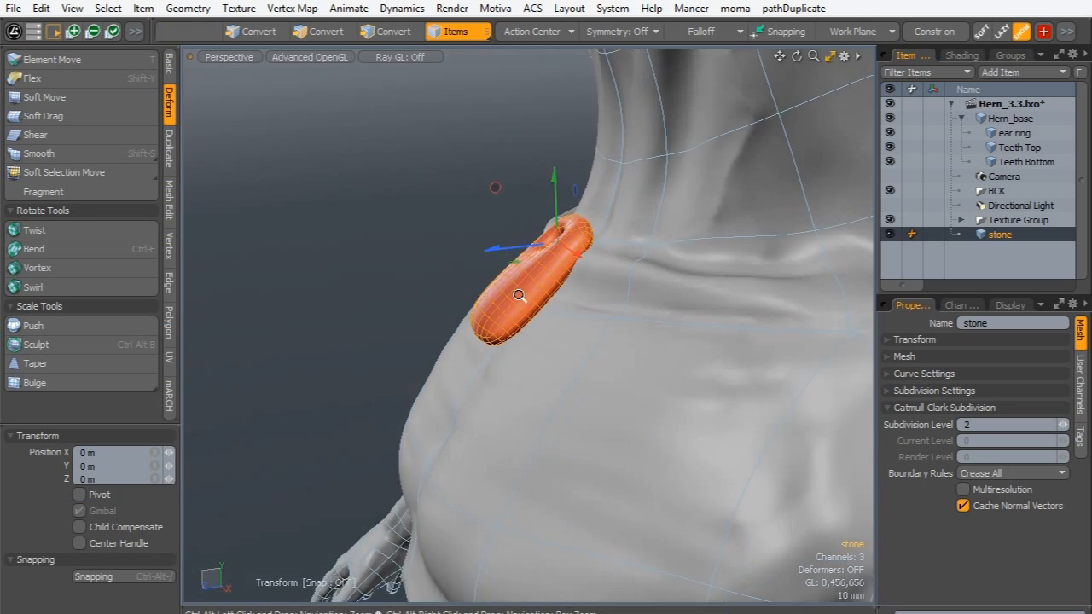
scroll(519, 290, up, 3)
drag(522, 157, 793, 264)
alt+drag(354, 324, 521, 290)
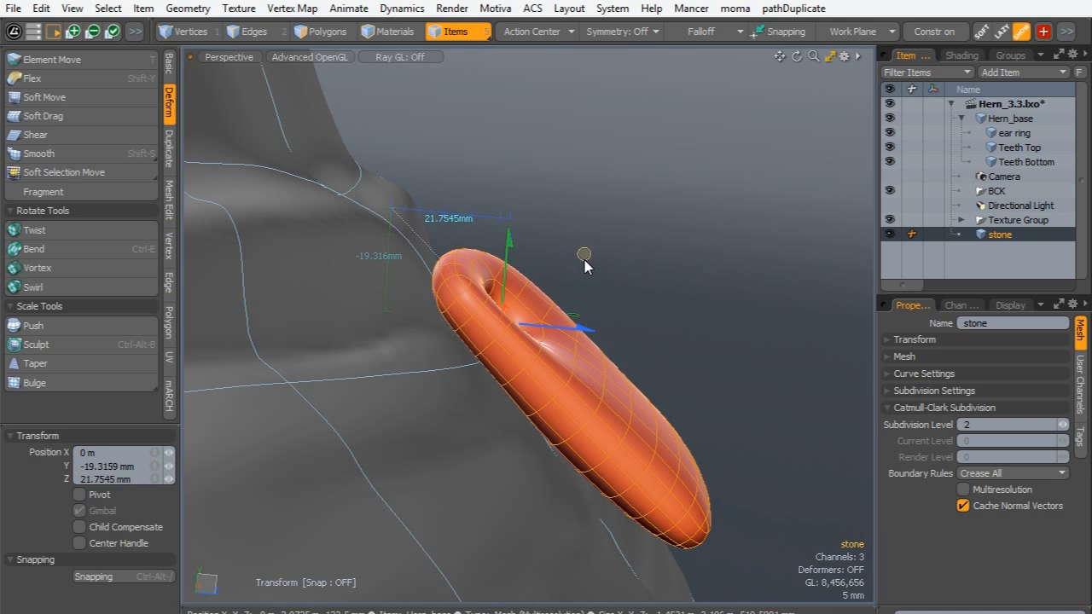
key(e)
drag(572, 258, 561, 251)
key(q)
- Rotate the stone sideways around its hole so it hangs slanted on the chest, and deselect it
alt+drag(617, 286, 498, 354)
key(e)
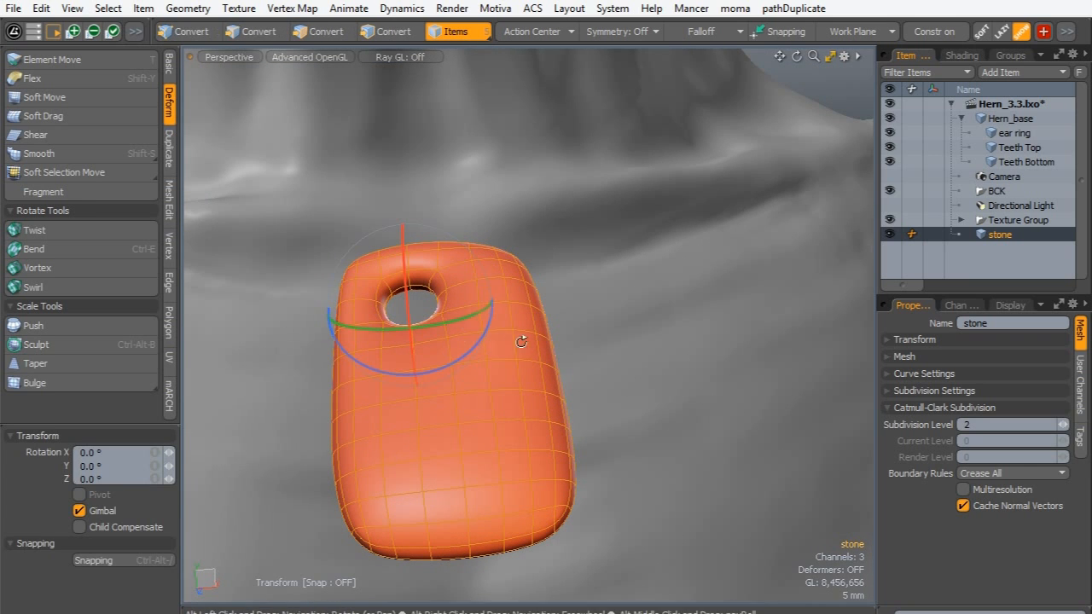
drag(472, 343, 404, 345)
key(q)
scroll(427, 277, down, 3)
key(e)
key(q)
alt+drag(427, 281, 154, 247)
alt+drag(441, 338, 531, 358)
ctrl+alt+drag(438, 387, 522, 429)
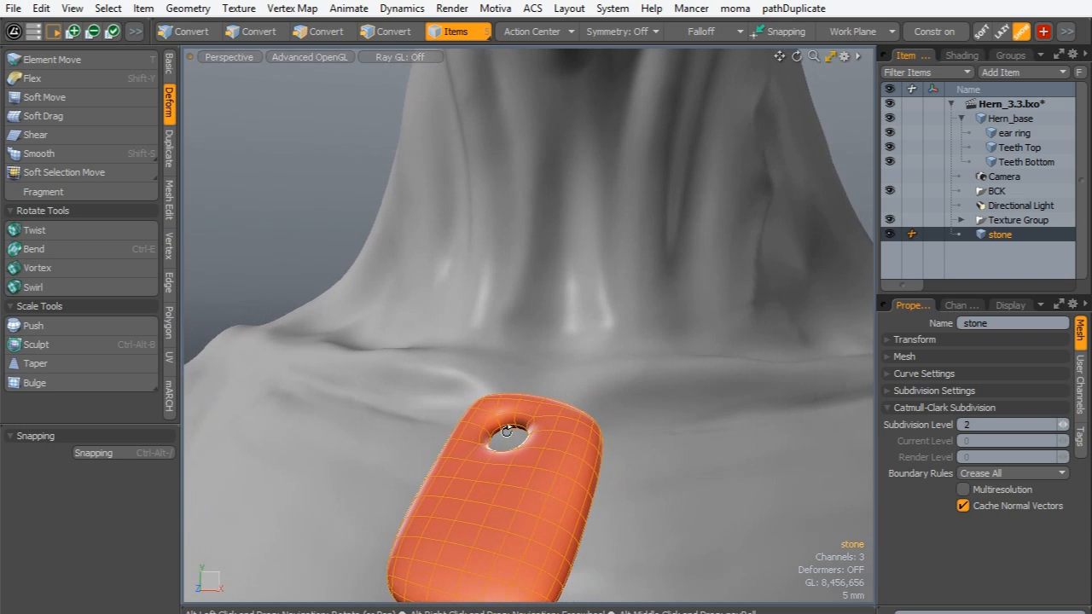
key(Escape)
- Examine the stone's placement on the chest from several angles and distances
scroll(607, 307, down, 2)
mouse_move(607, 307)
alt+mouse_down()
mouse_move(577, 316)
mouse_move(608, 323)
alt+mouse_up()
scroll(577, 317, down, 3)
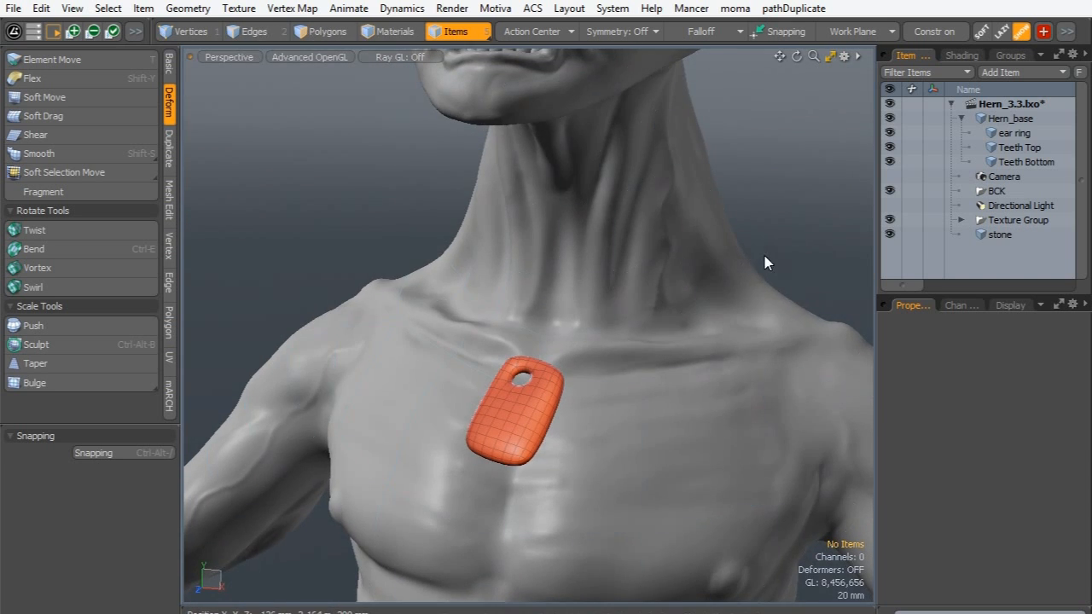
alt+drag(456, 404, 536, 319)
scroll(536, 319, up, 2)
alt+shift+drag(486, 344, 479, 423)
scroll(464, 358, down, 2)
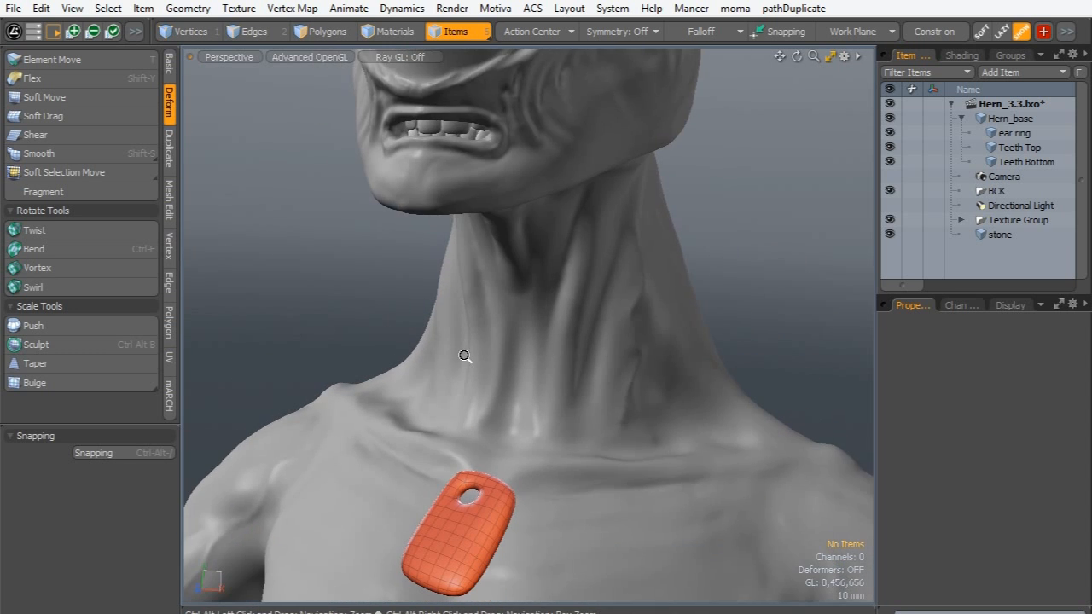
scroll(480, 341, up, 1)
mouse_move(480, 336)
alt+shift+mouse_down()
mouse_move(475, 294)
mouse_move(463, 402)
mouse_move(481, 341)
alt+shift+mouse_up()
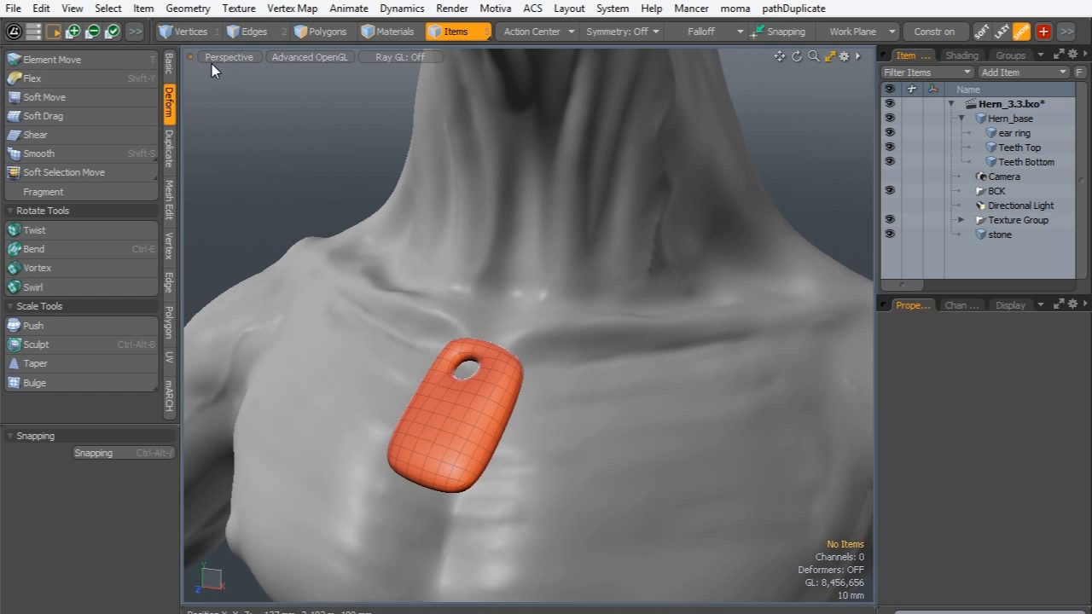
- Draw a flat 24-sided cylinder disc along the Y axis from above, with radii of about 110 mm in X and 124 mm in Z
click(169, 72)
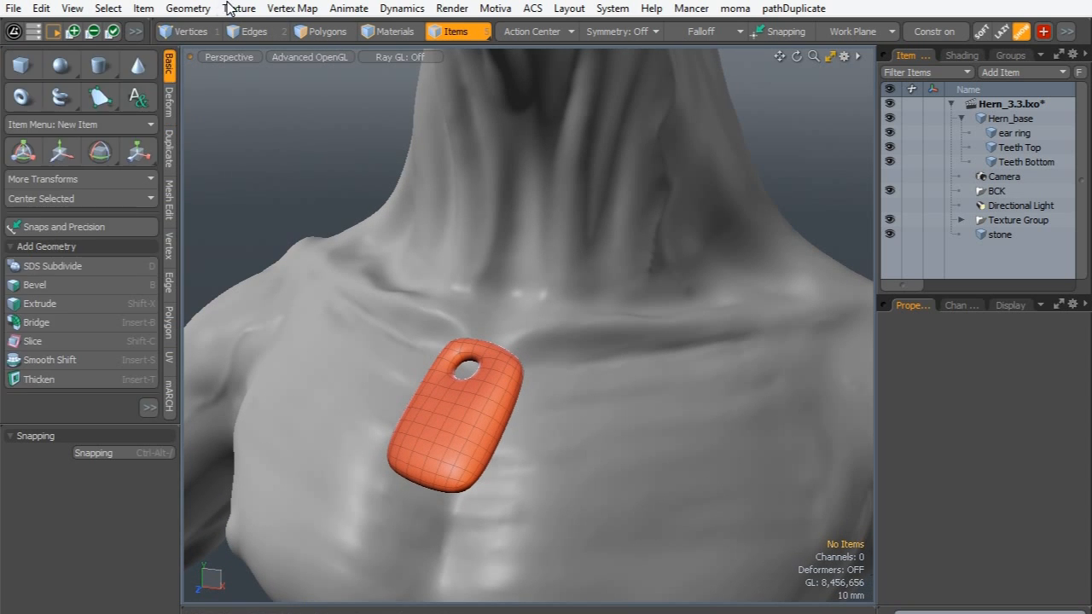
click(99, 67)
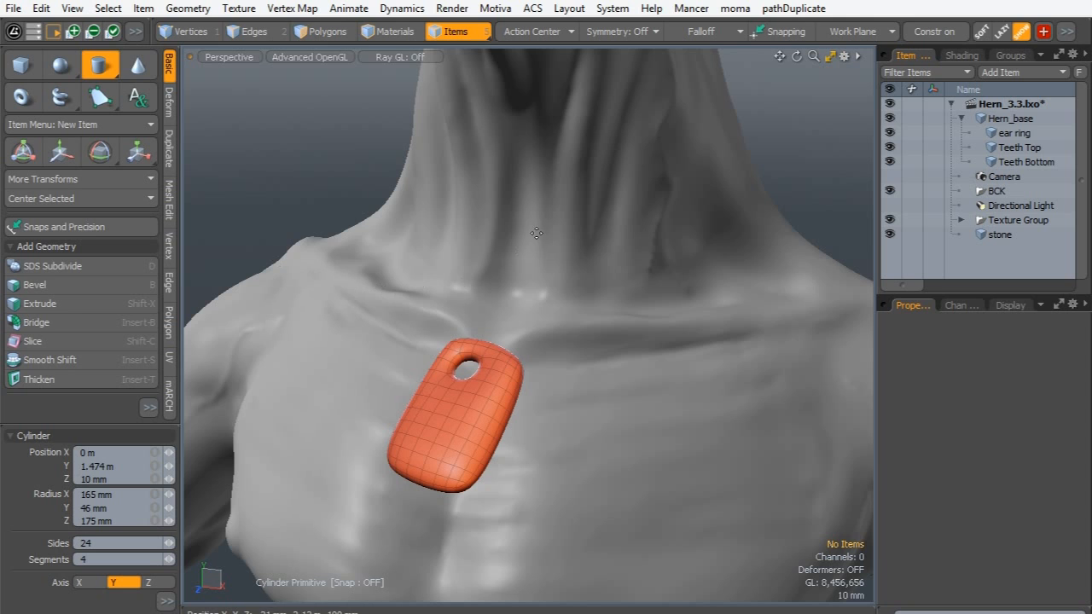
key(ctrl+space)
click(541, 148)
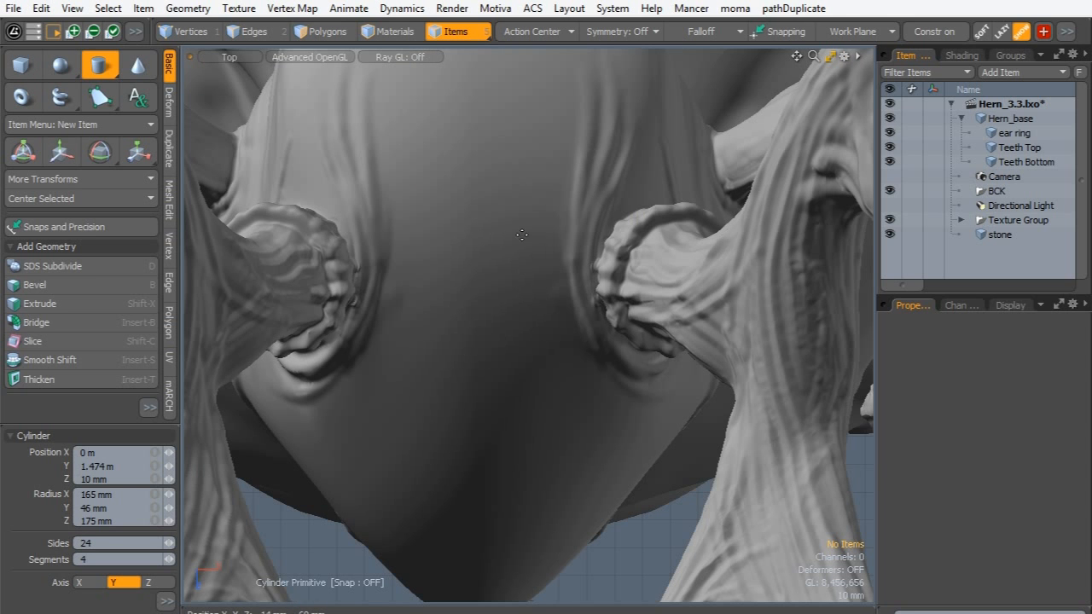
ctrl+alt+drag(557, 235, 651, 137)
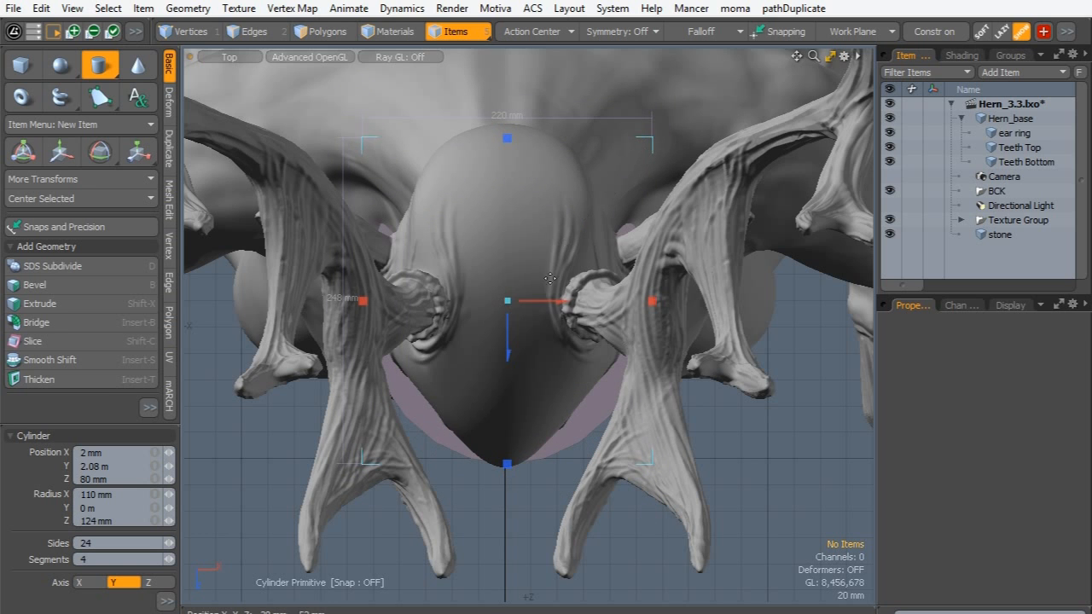
key(ctrl+space)
click(648, 365)
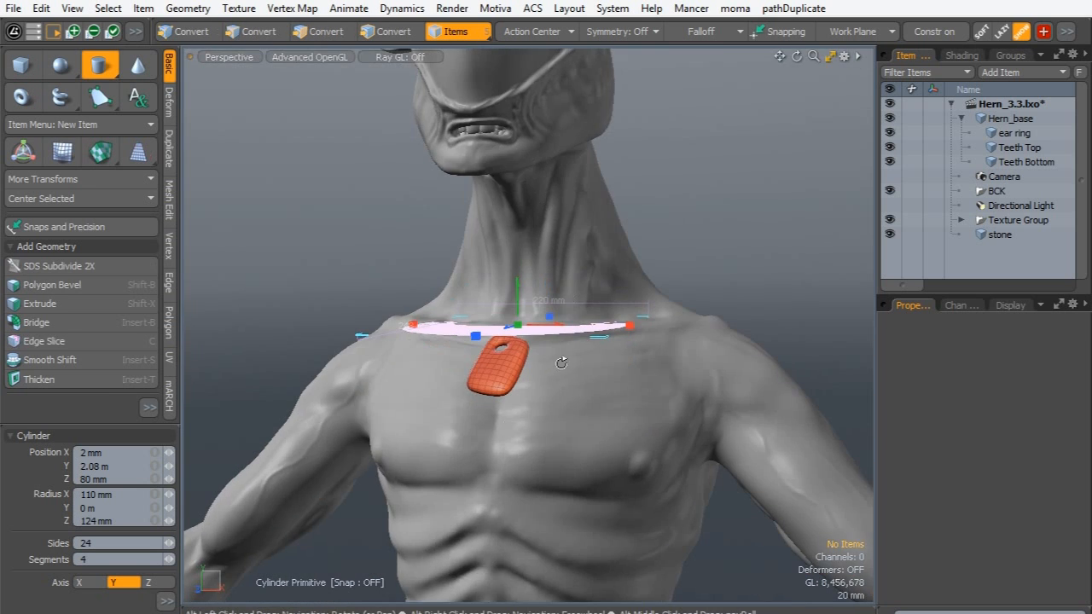
- Position the disc around the neck at about Y 2.124 m and Z -35 mm, and enlarge its radii to about 134 mm and 141 mm
alt+drag(561, 363, 528, 321)
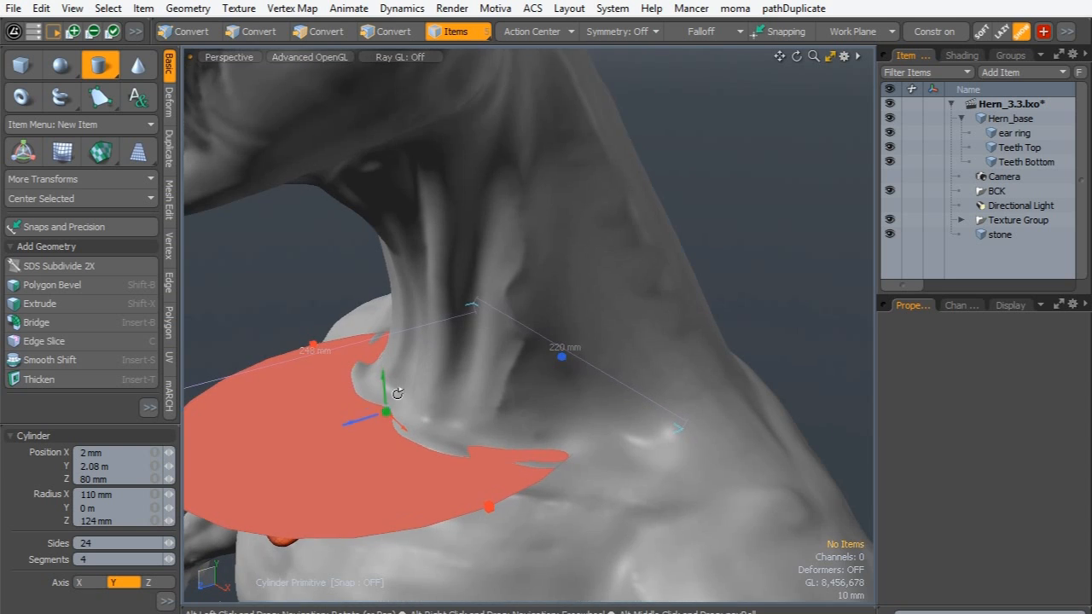
drag(342, 433, 505, 382)
ctrl+drag(473, 517, 429, 561)
key(ctrl+z)
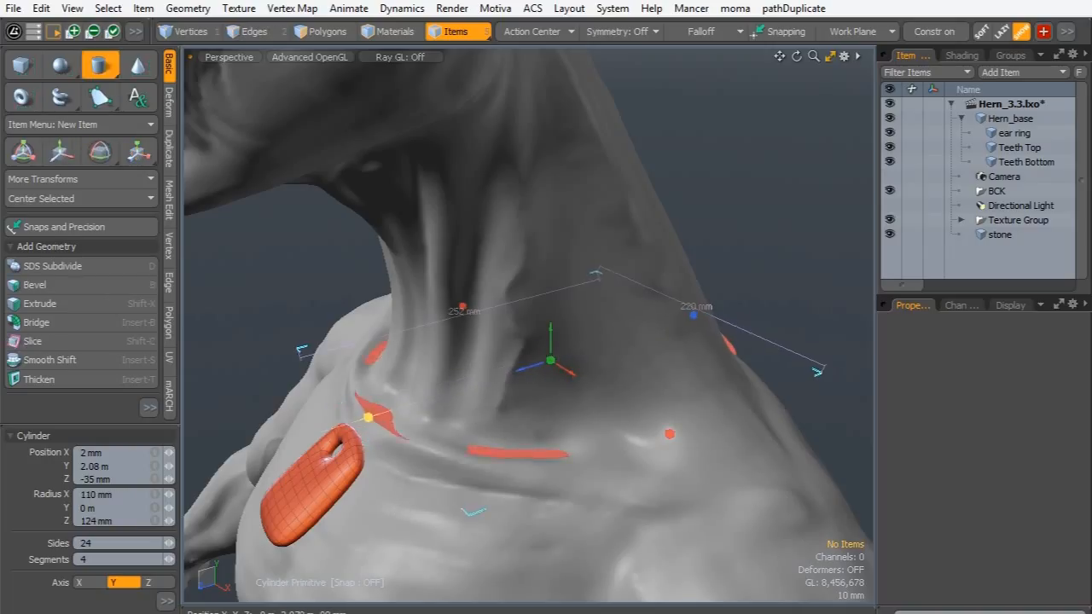
drag(368, 417, 348, 432)
drag(673, 436, 703, 455)
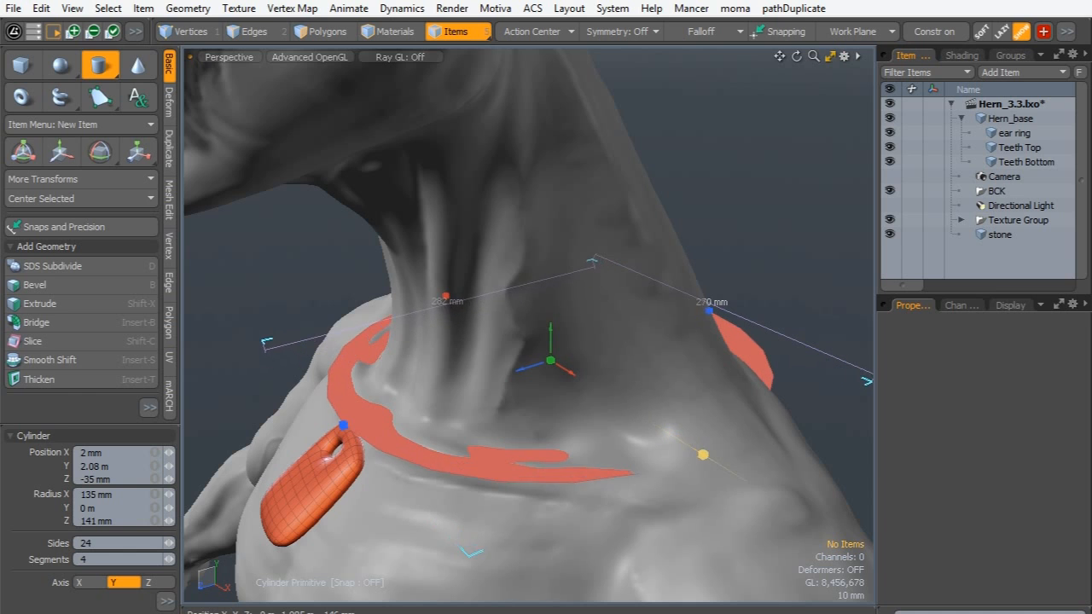
alt+drag(483, 432, 694, 453)
alt+drag(494, 409, 466, 214)
alt+drag(492, 410, 573, 376)
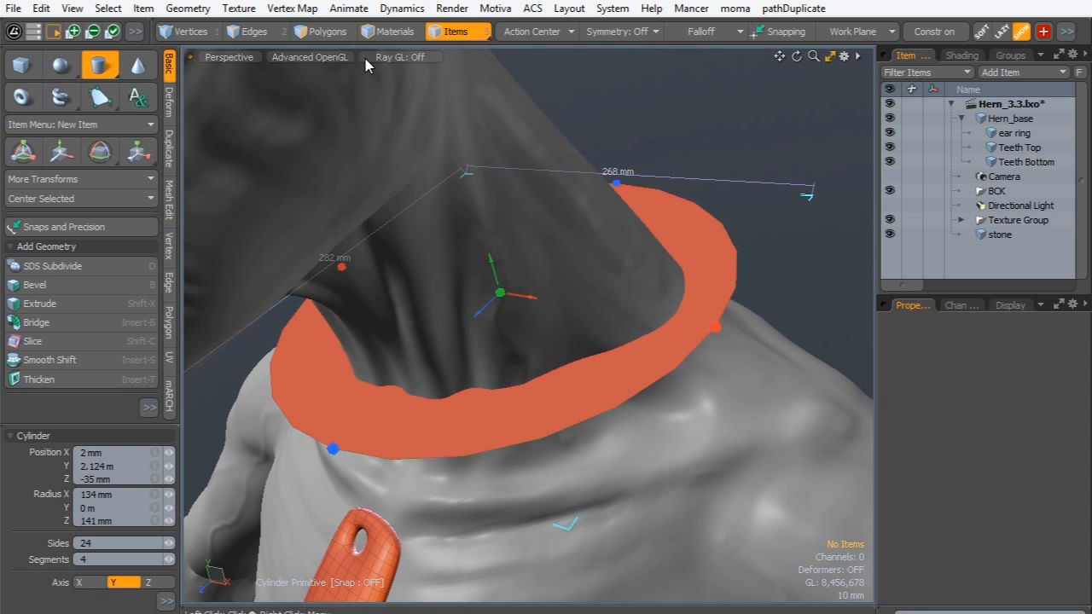
- Bevel the disc polygon with an inset of about 11.6 mm and delete the inner polygon to leave a narrow ring
key(space)
click(487, 420)
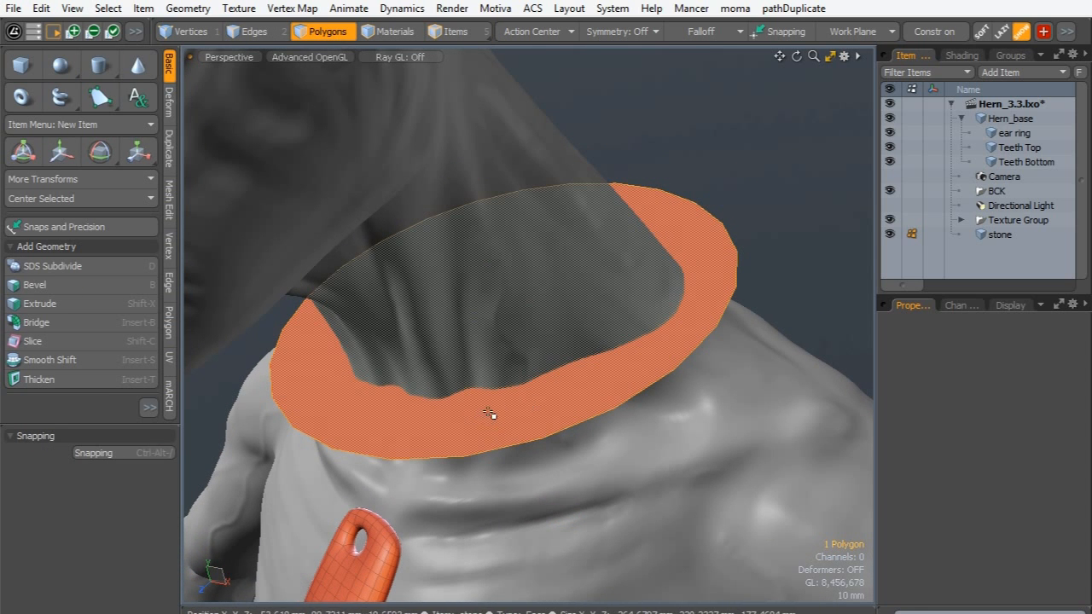
key(b)
drag(561, 302, 624, 302)
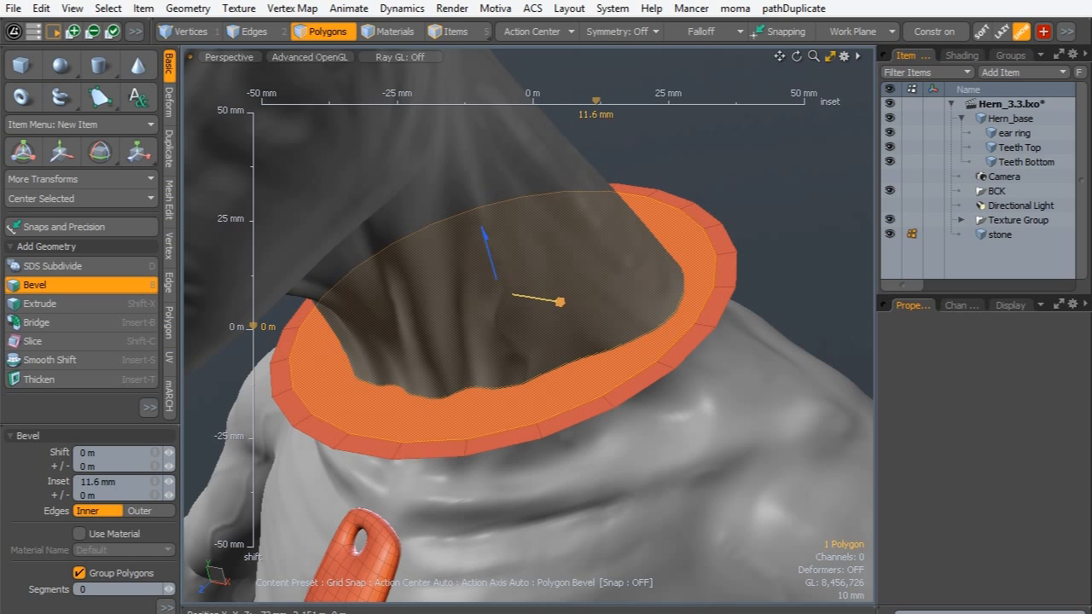
key(space)
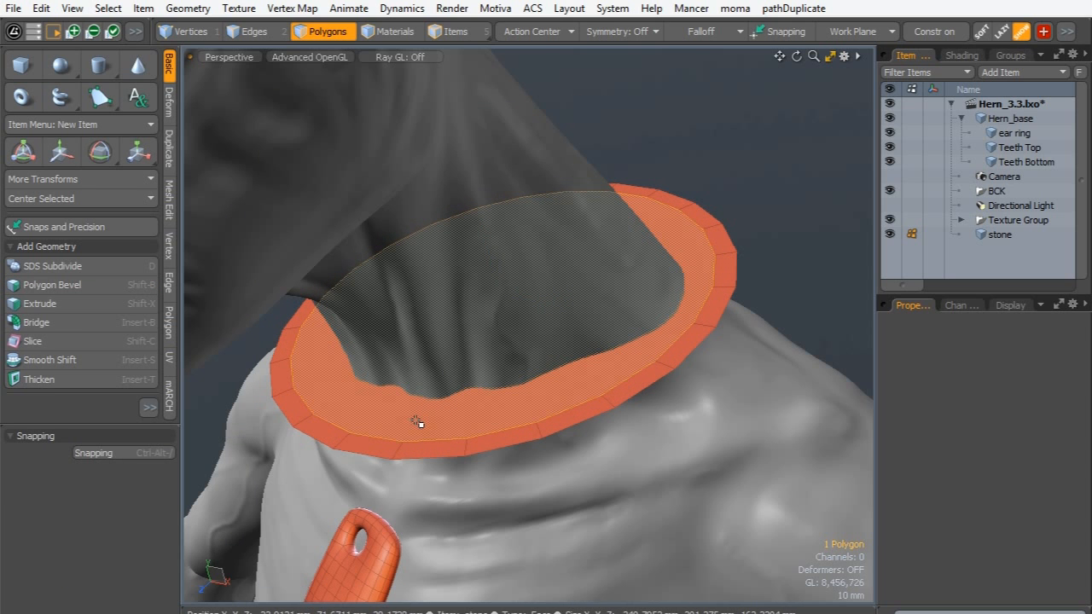
key(Delete)
- Select the entire ring of polygons around the neck and raise it 2 mm
mouse_move(443, 426)
alt+mouse_down()
mouse_move(662, 353)
mouse_move(520, 293)
mouse_move(458, 418)
alt+mouse_up()
double_click(412, 394)
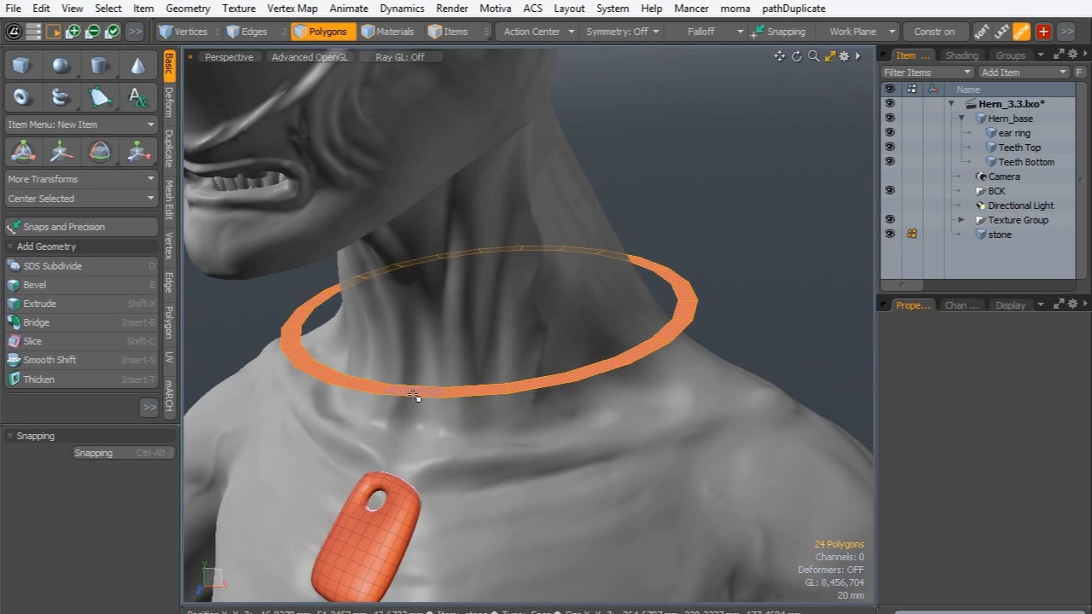
key(w)
mouse_move(487, 256)
mouse_down()
mouse_move(490, 293)
mouse_move(487, 255)
mouse_up()
alt+drag(488, 401, 460, 363)
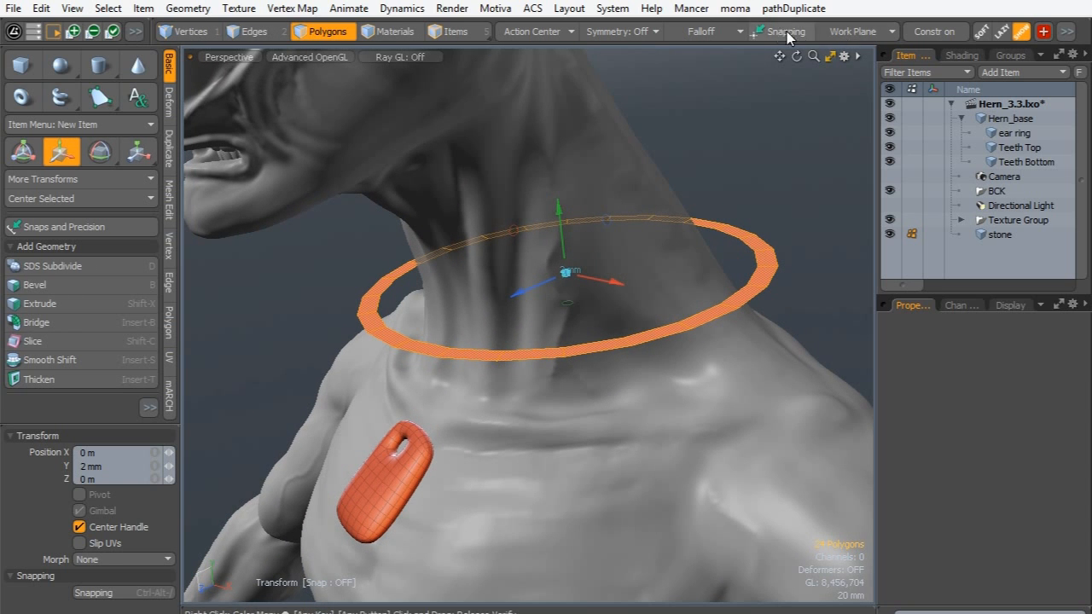
- Turn on the Background constraint and try lowering and shifting the ring along Z so it drapes over the shoulders
click(10, 436)
click(92, 471)
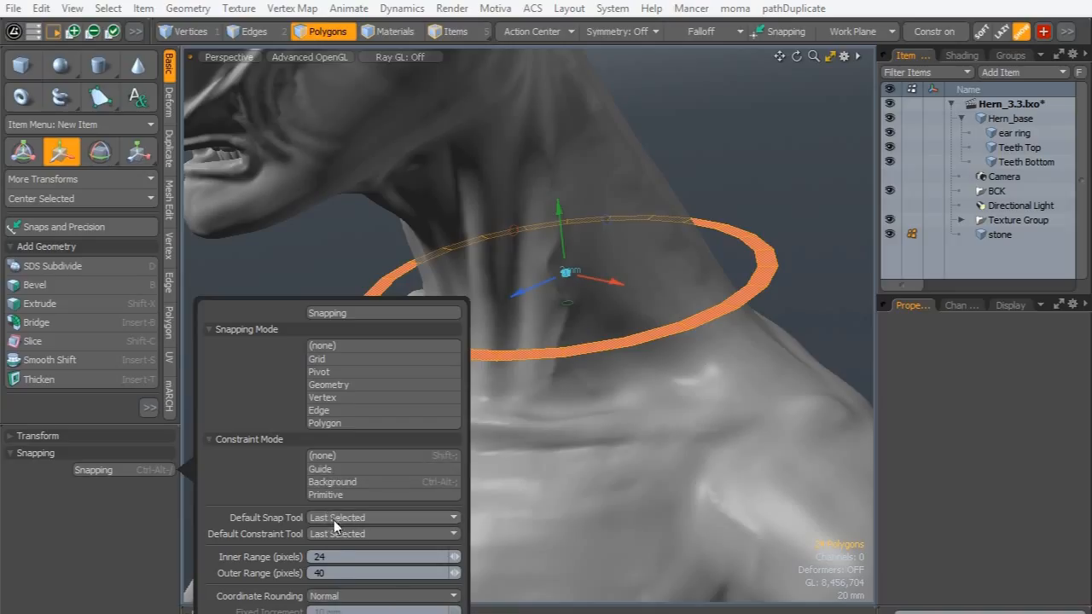
click(356, 482)
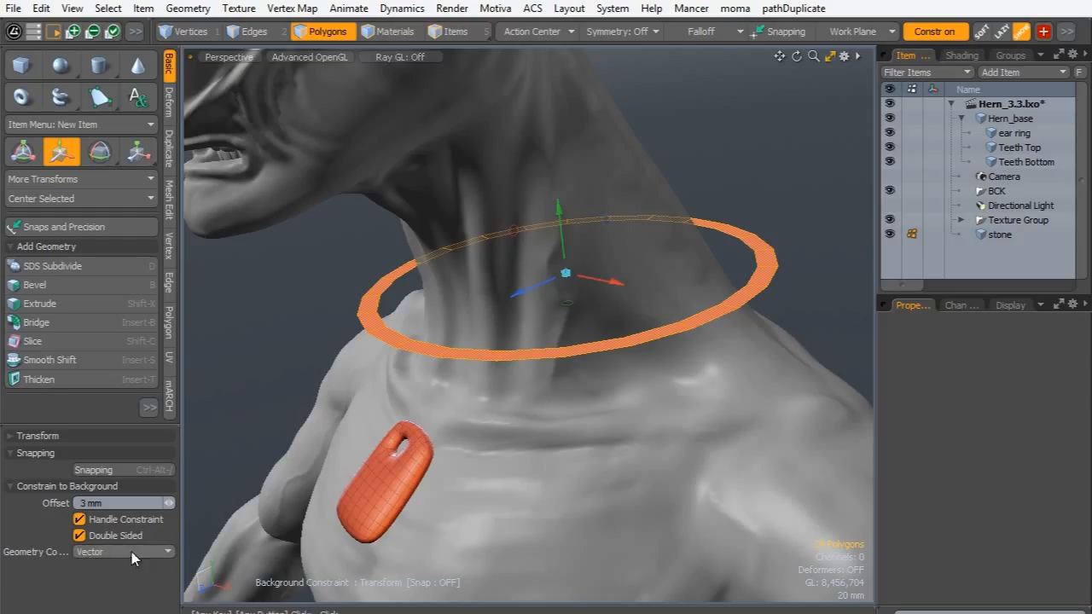
drag(560, 219, 570, 297)
alt+drag(727, 322, 513, 388)
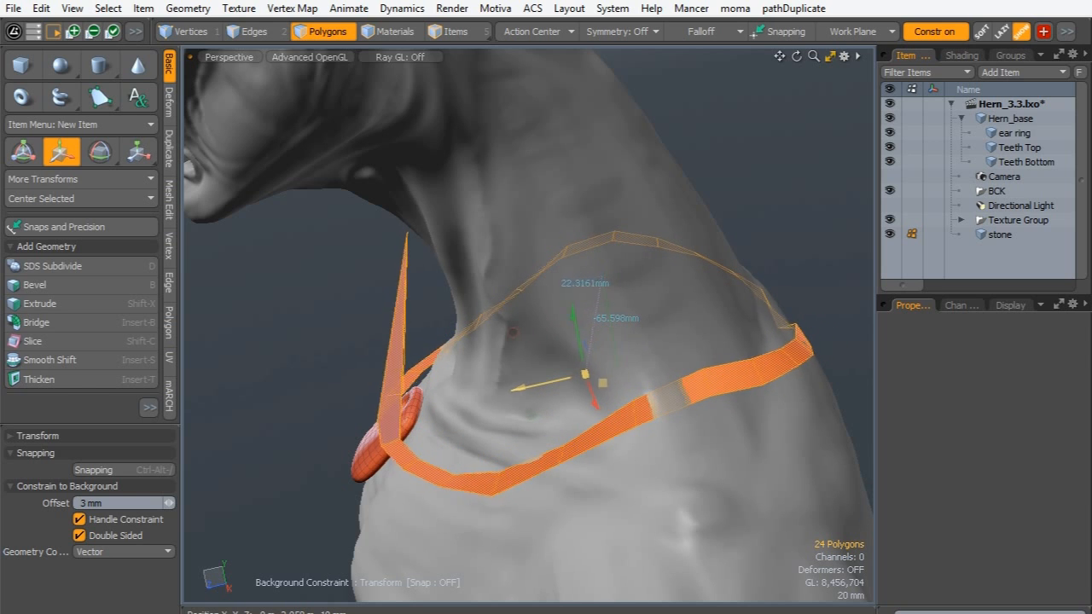
drag(498, 392, 525, 387)
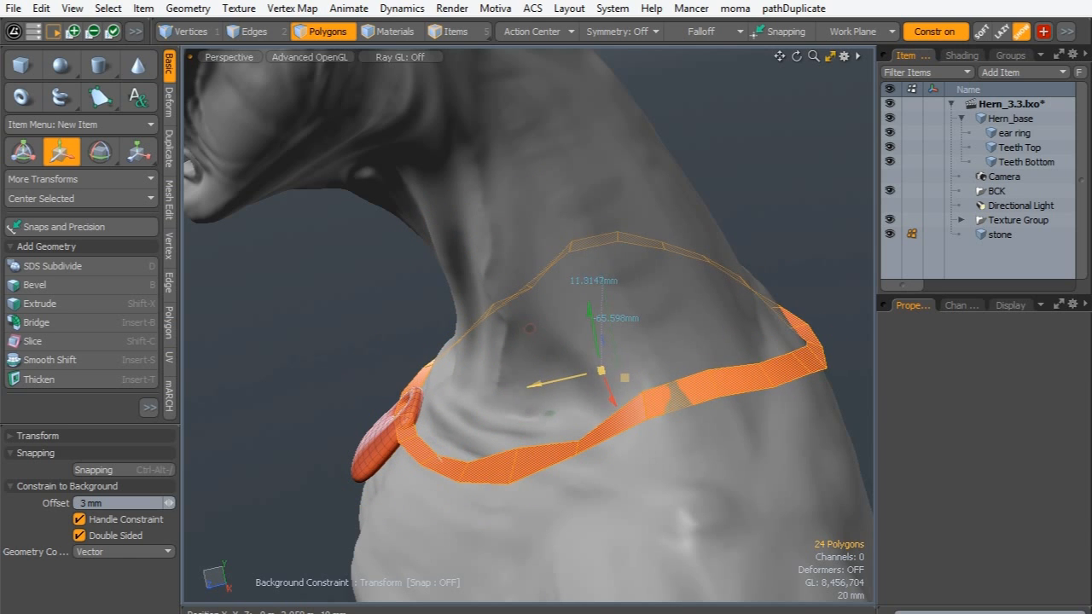
alt+drag(570, 359, 481, 389)
alt+drag(686, 363, 522, 375)
scroll(509, 333, up, 1)
scroll(545, 372, up, 1)
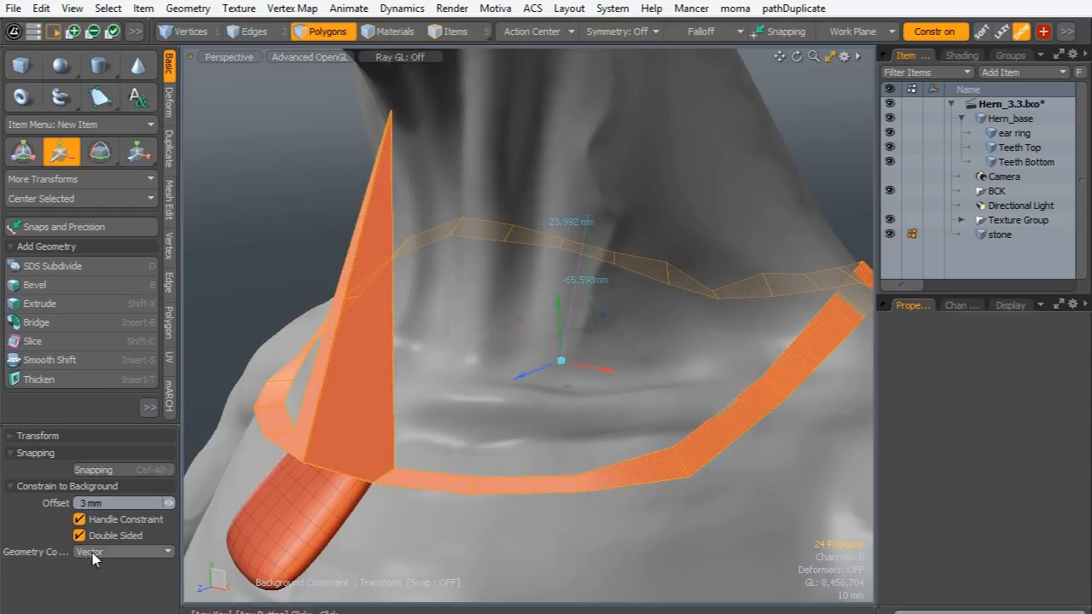
- Undo the constrained moves of the ring around the neck
click(85, 468)
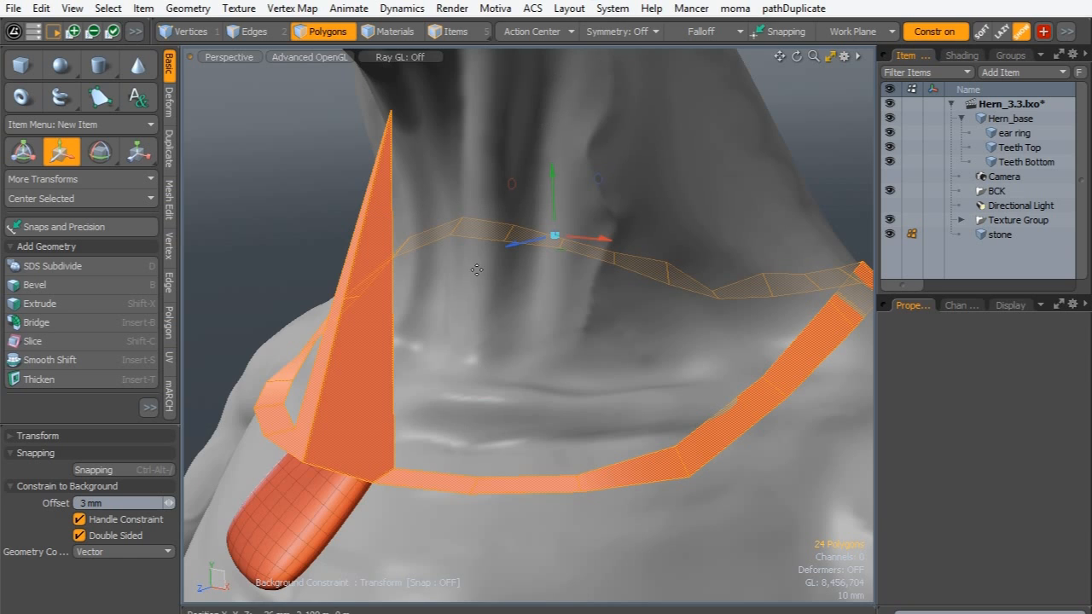
key(ctrl)
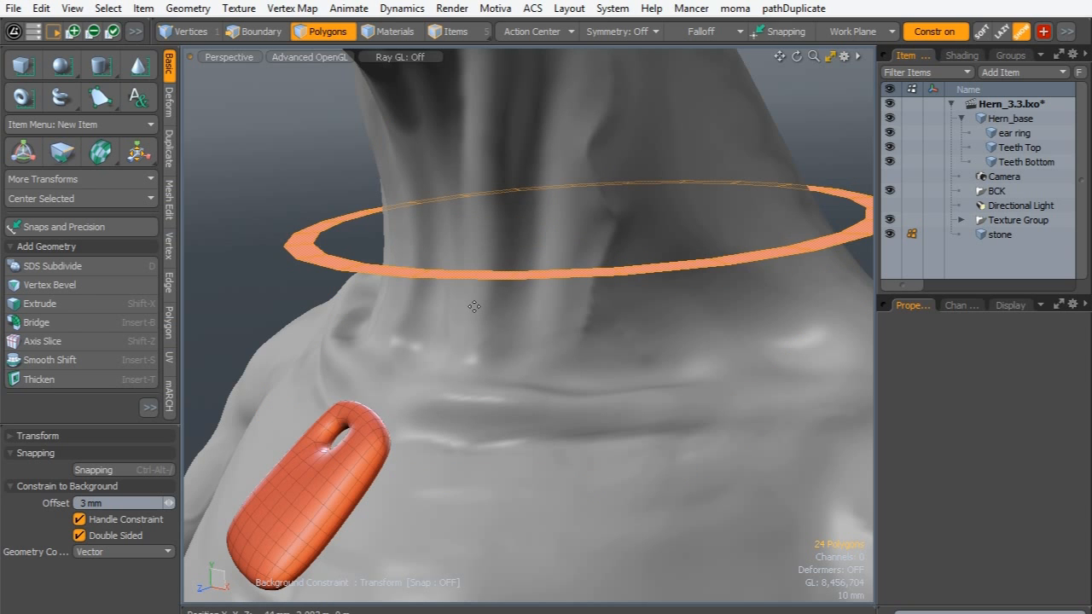
key(w)
alt+drag(474, 305, 563, 394)
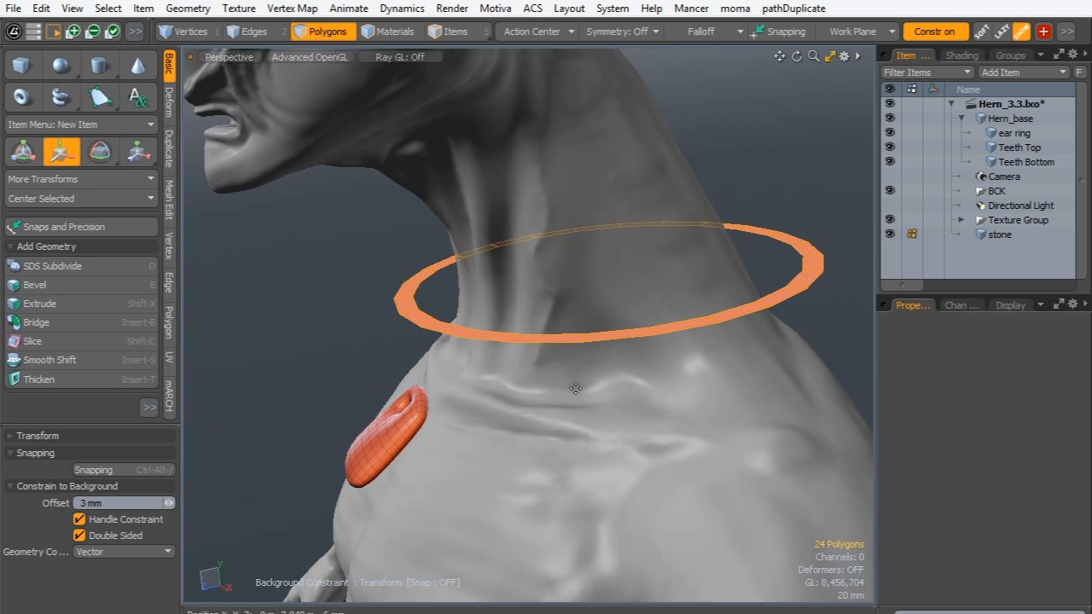
- Scale the whole ring of polygons slightly smaller around the neck
key(space)
key(w)
key(r)
mouse_move(604, 270)
mouse_down()
mouse_move(551, 304)
mouse_move(638, 264)
mouse_move(617, 277)
mouse_up()
alt+drag(533, 376, 643, 184)
key(w)
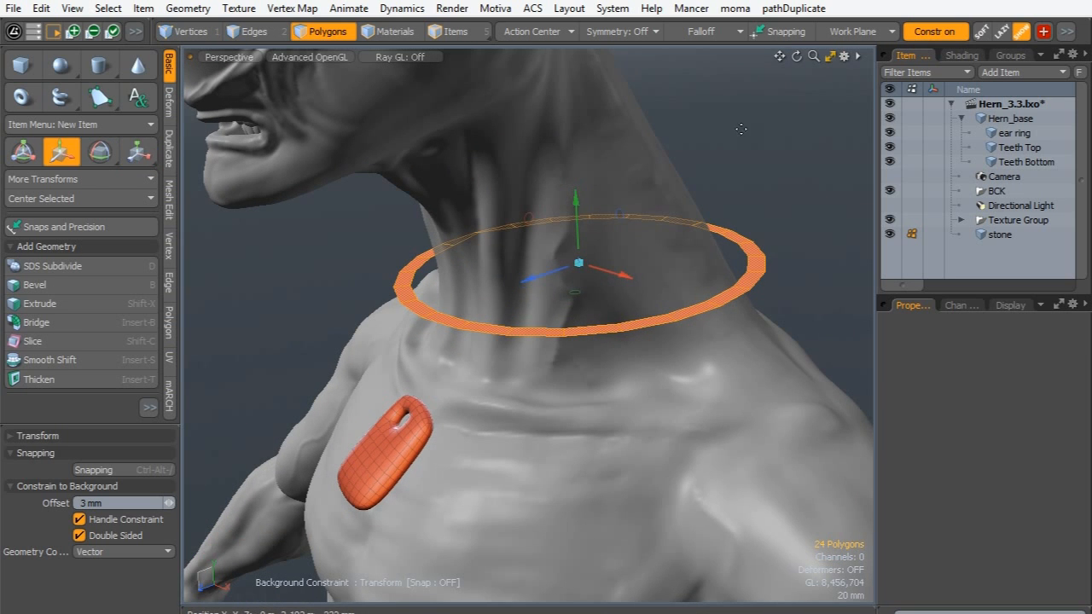
- Turn off the Background constraint and shift the ring slightly forward along the Z axis
click(93, 555)
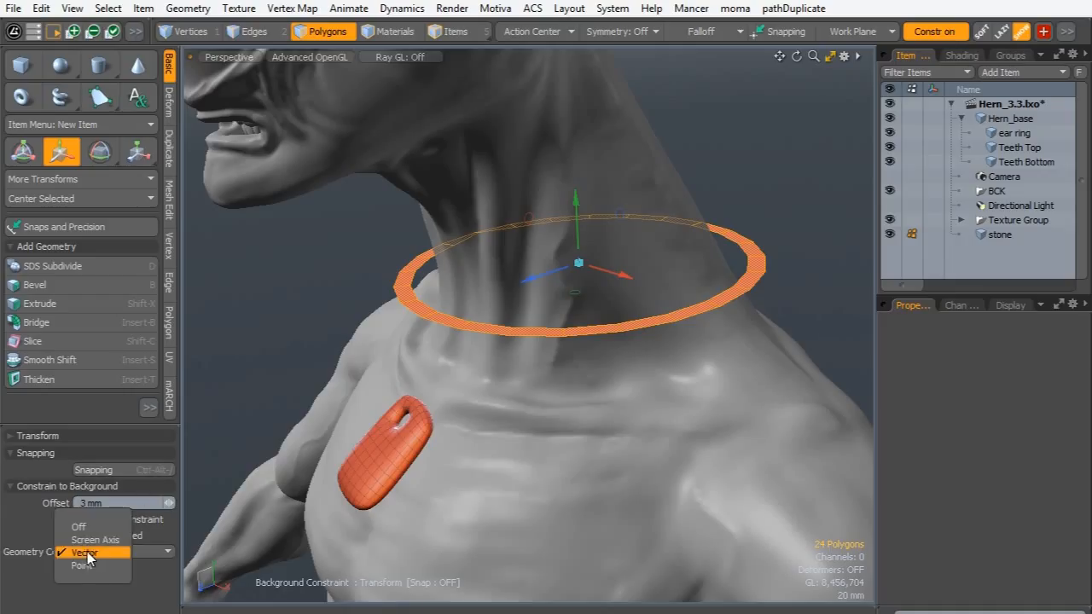
click(77, 597)
click(94, 470)
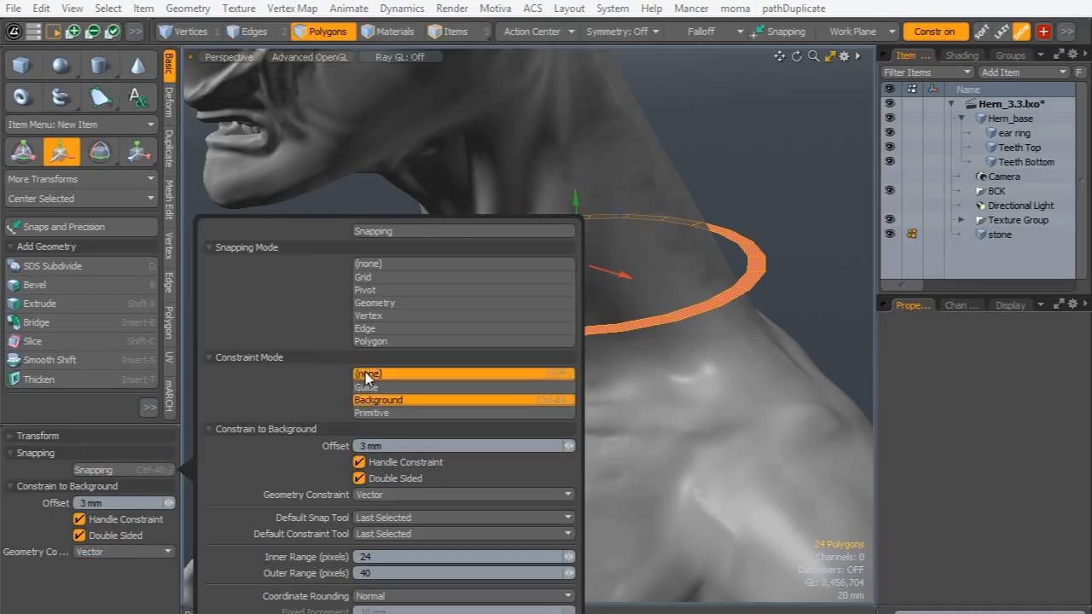
click(375, 374)
drag(531, 275, 521, 279)
alt+drag(665, 389, 495, 316)
- Constrain the ring to the background mesh again and lower it along Y until it drapes over the shoulders and collarbone
click(102, 470)
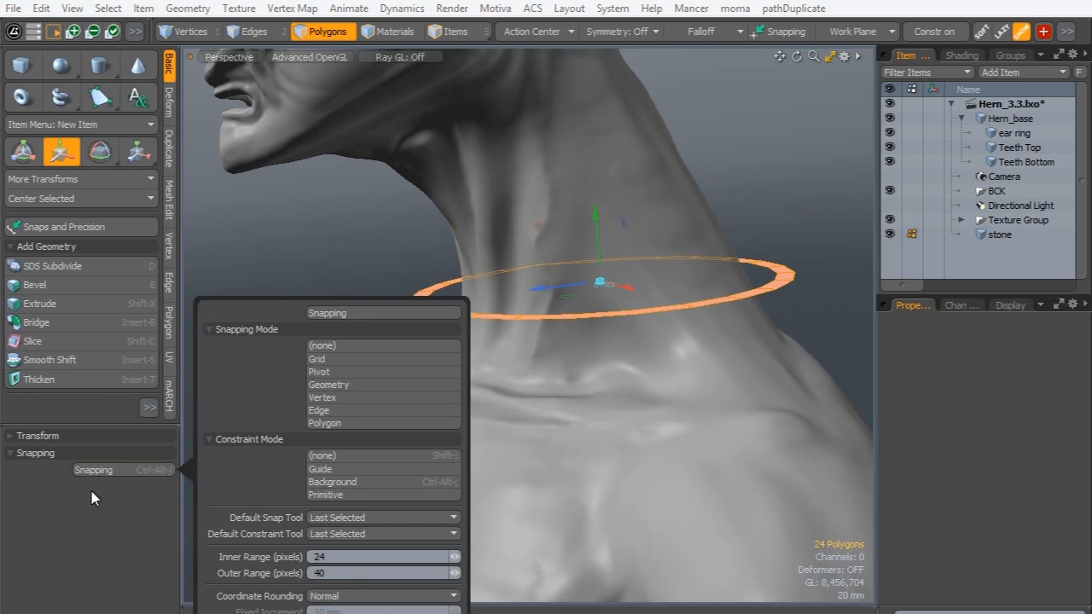
click(348, 482)
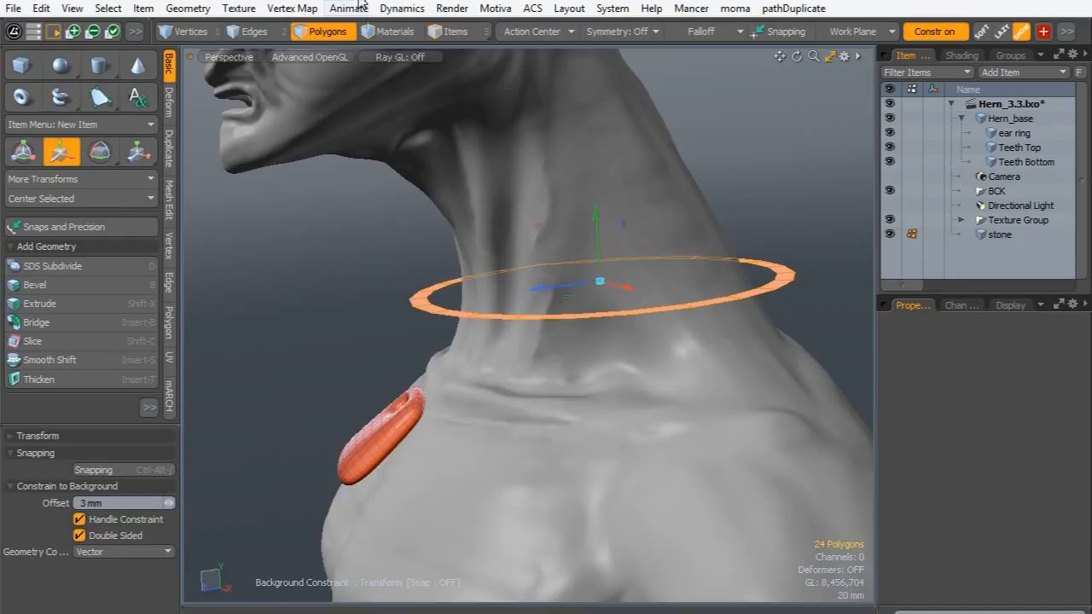
drag(596, 215, 599, 292)
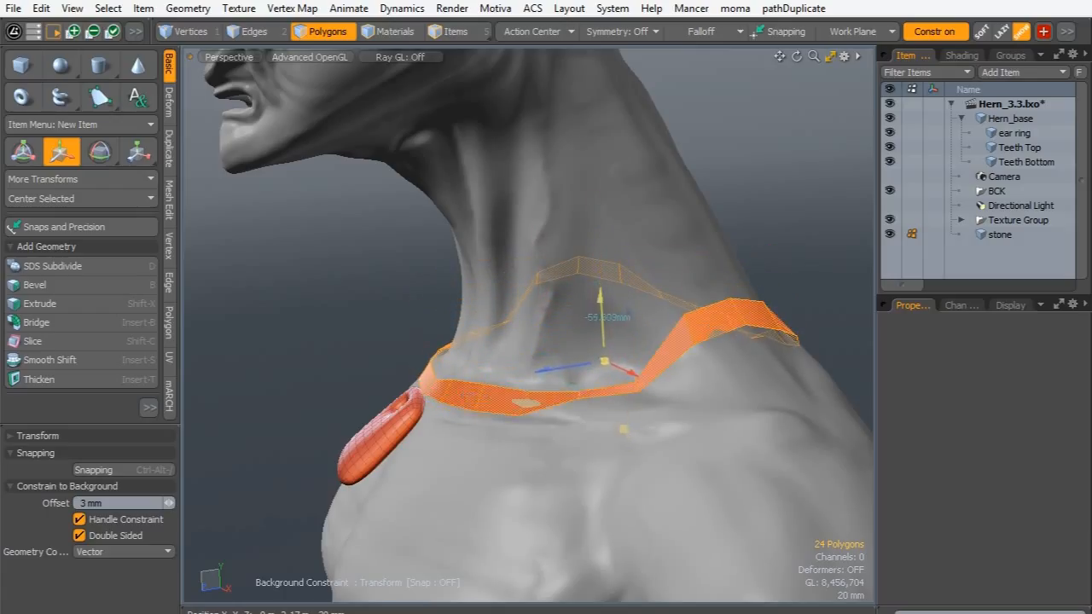
alt+drag(790, 330, 650, 404)
alt+drag(389, 424, 472, 495)
- Select the uneven crosswise edge of the strap toward the back of the neck, raise it and rotate it in line with its neighbours
click(253, 32)
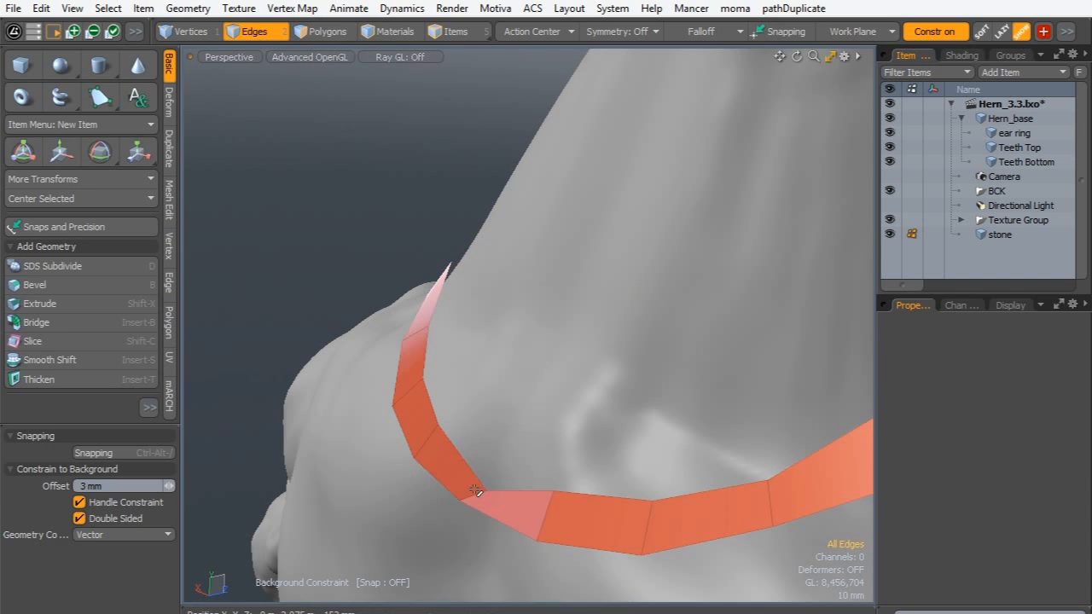
key(w)
alt+drag(476, 495, 470, 443)
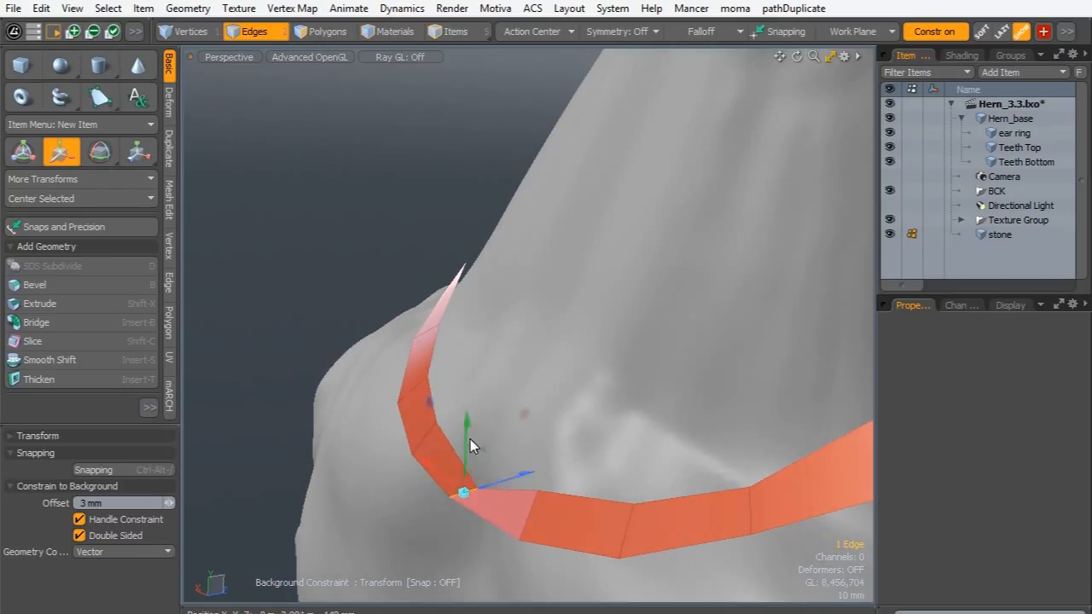
key(e)
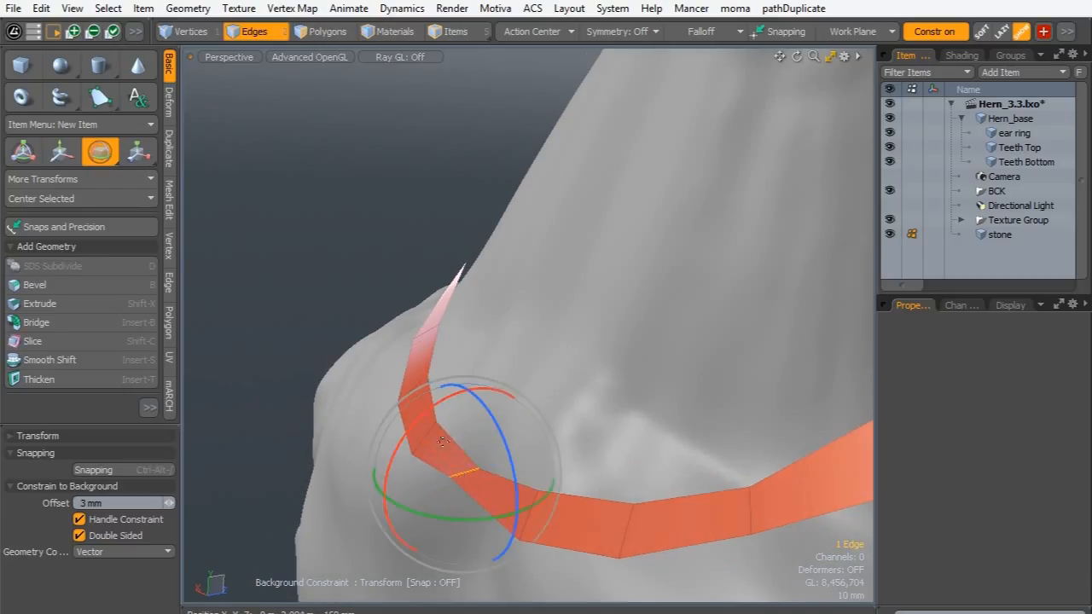
drag(427, 413, 438, 542)
key(space)
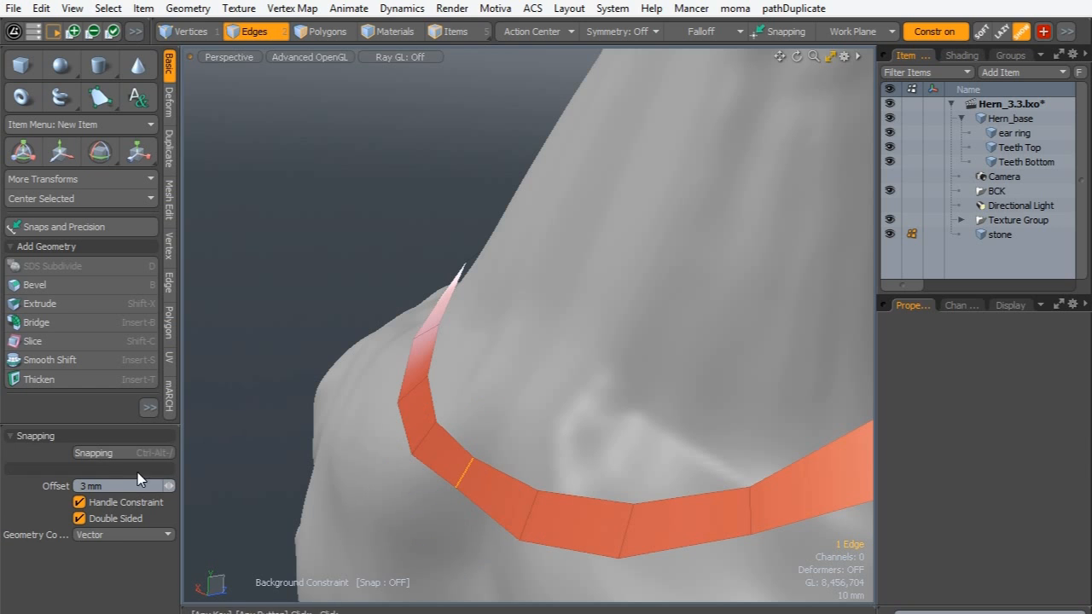
- Turn off the Background constraint and pull the strap's front centre edge about 28 mm forward over the pendant
click(102, 454)
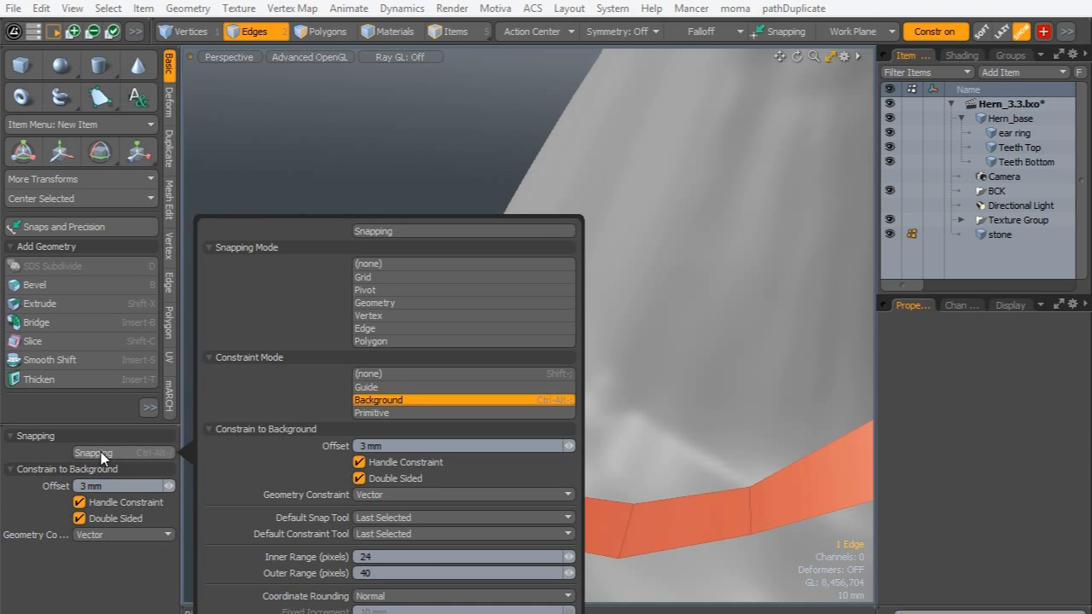
click(370, 374)
alt+drag(554, 343, 500, 375)
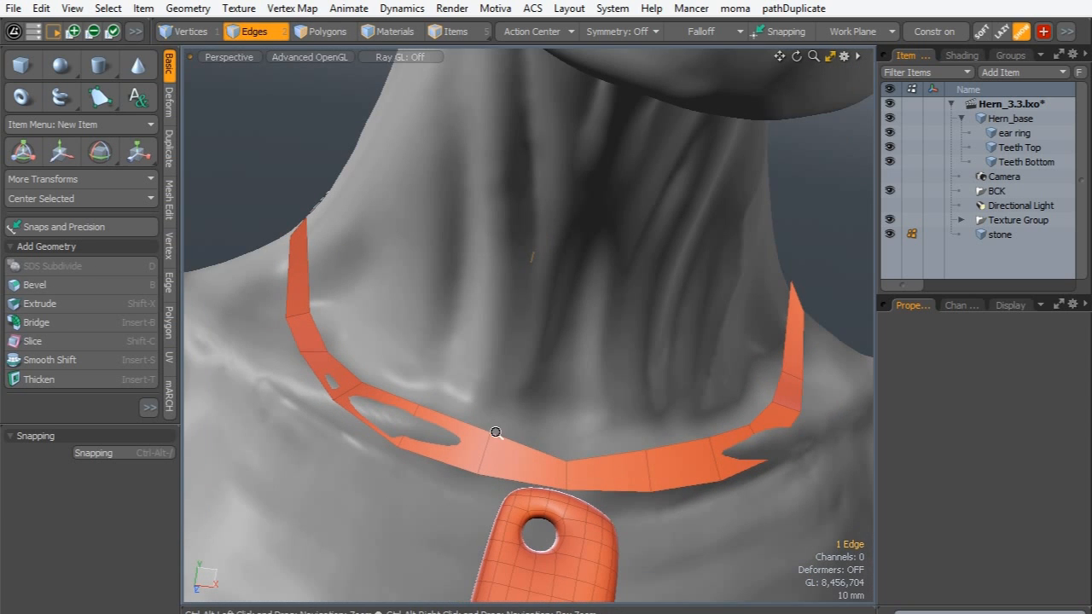
click(567, 472)
alt+drag(568, 472, 327, 480)
key(y)
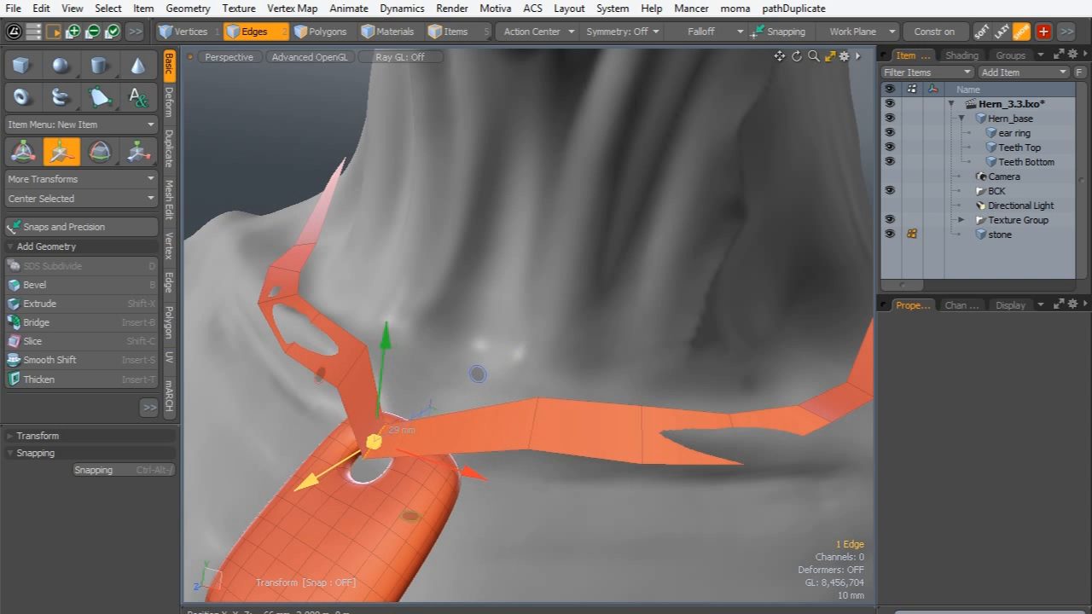
alt+drag(331, 516, 424, 414)
alt+shift+drag(436, 360, 429, 404)
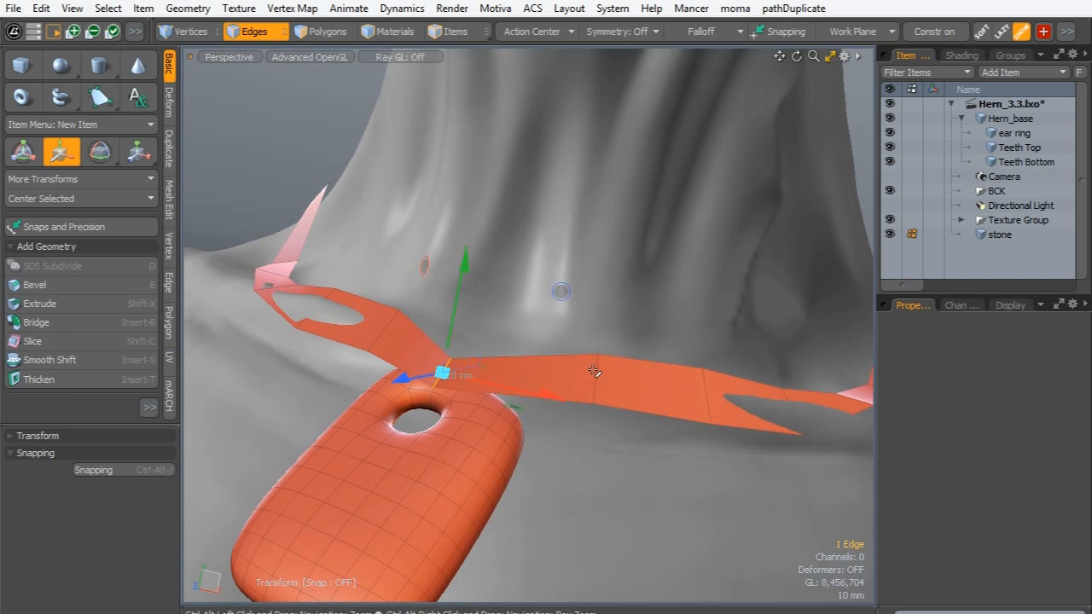
- Move the strap's front centre edge down and sideways into the hole of the stone pendant
key(space)
key(w)
alt+drag(474, 396, 485, 458)
alt+drag(548, 504, 346, 351)
alt+shift+drag(416, 397, 586, 488)
drag(397, 246, 378, 338)
alt+drag(427, 401, 541, 442)
drag(617, 411, 492, 440)
alt+drag(572, 422, 438, 370)
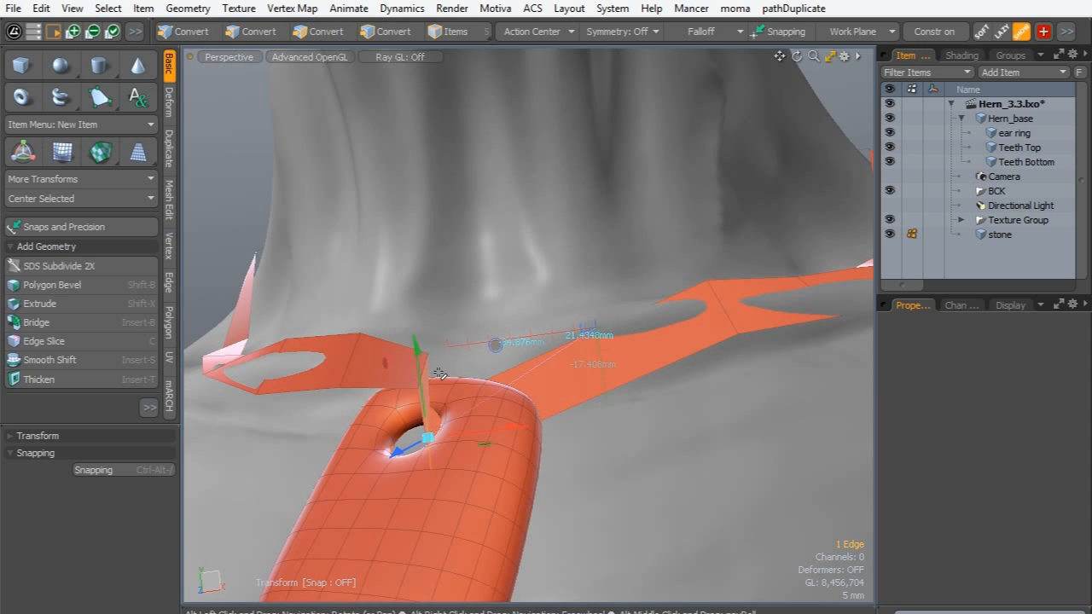
- Move the neighbouring crosswise strap edge forward and down so the strap leads into the pendant hole
key(space)
click(426, 367)
alt+drag(382, 406, 437, 418)
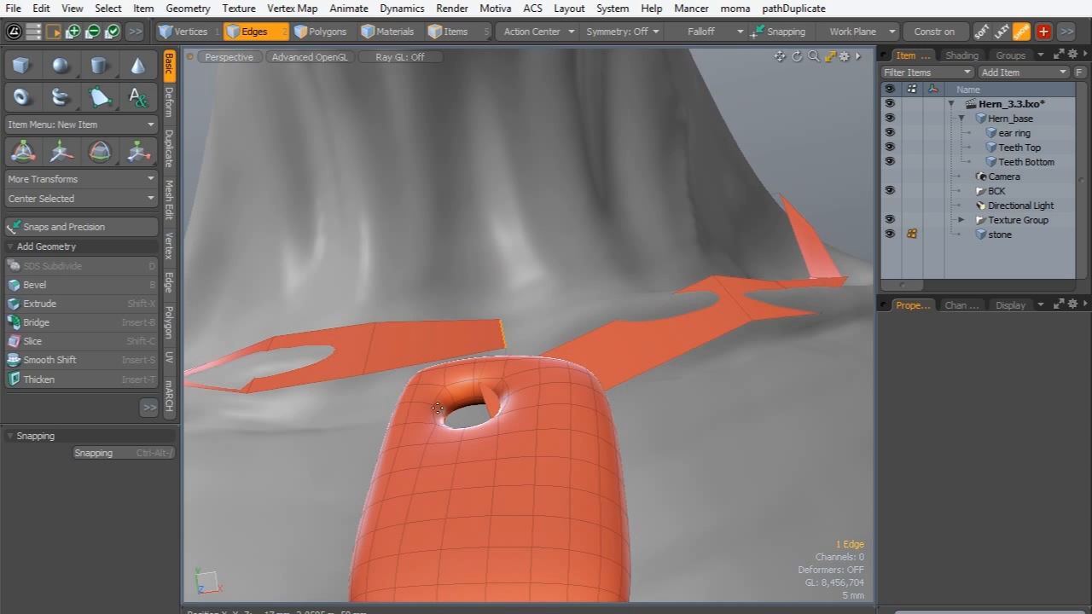
key(w)
drag(504, 332, 404, 395)
key(space)
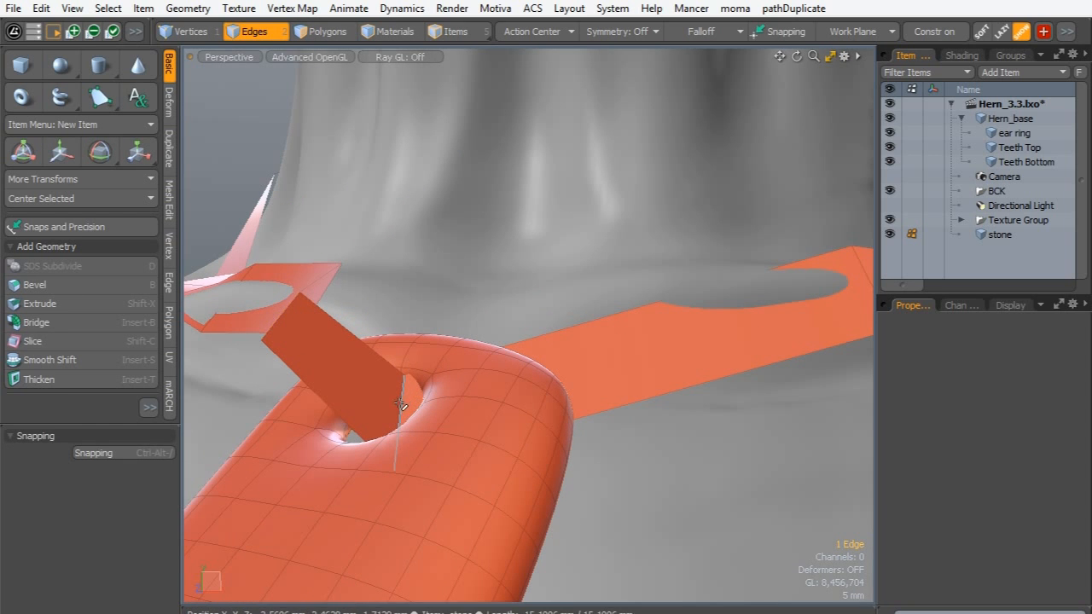
- Scale down the strap edge inside the pendant hole using the local action center so it fits the opening
key(w)
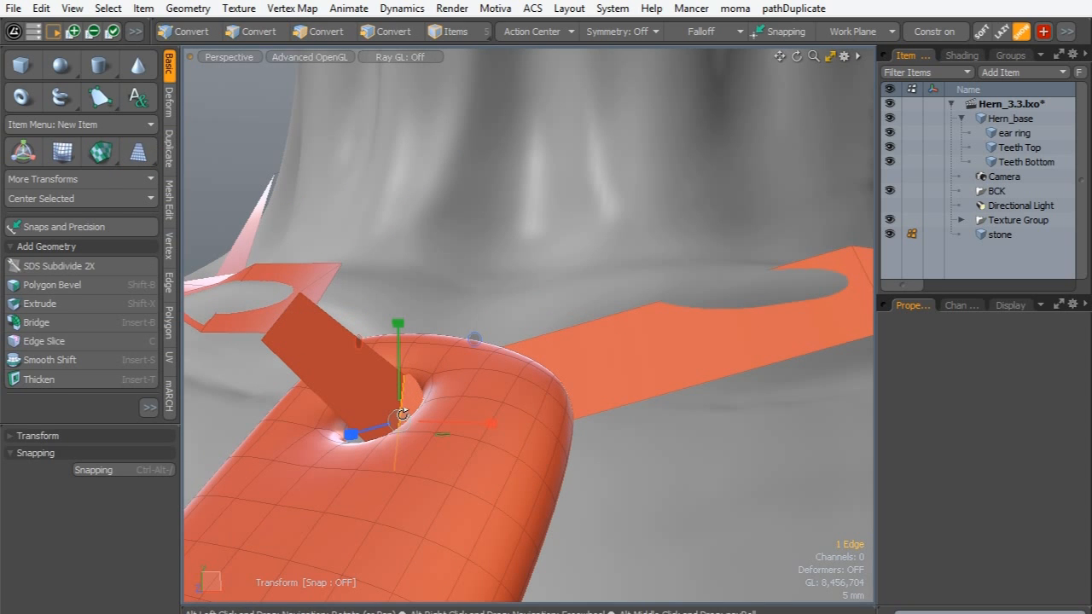
alt+drag(401, 407, 407, 384)
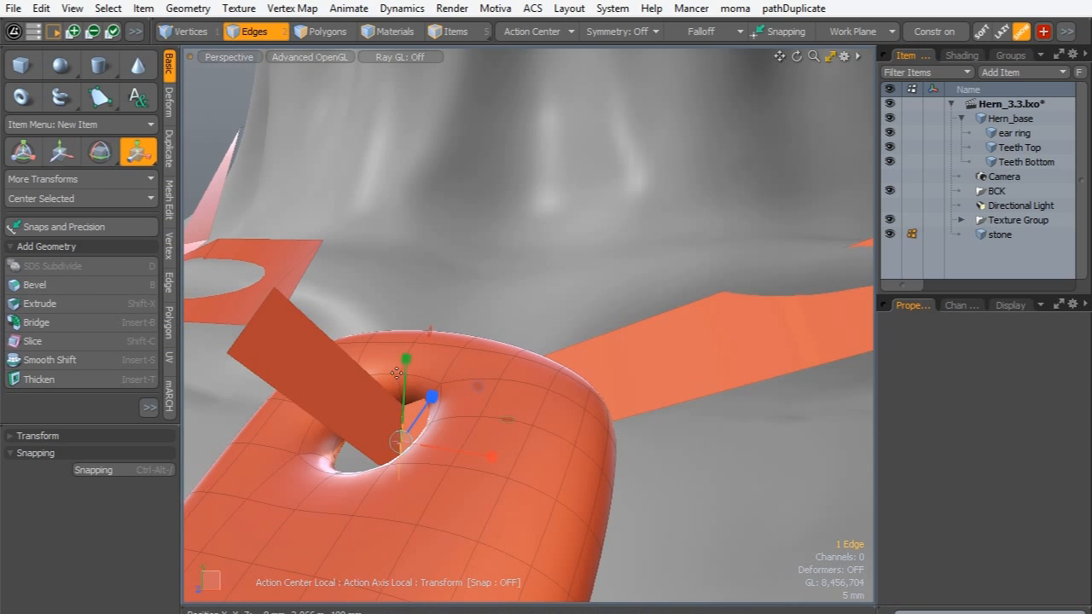
key(q)
- Narrow the strap edge where the skin pokes through and move it outward off the chest surface
ctrl+alt+drag(312, 339, 416, 358)
ctrl+alt+drag(466, 332, 427, 345)
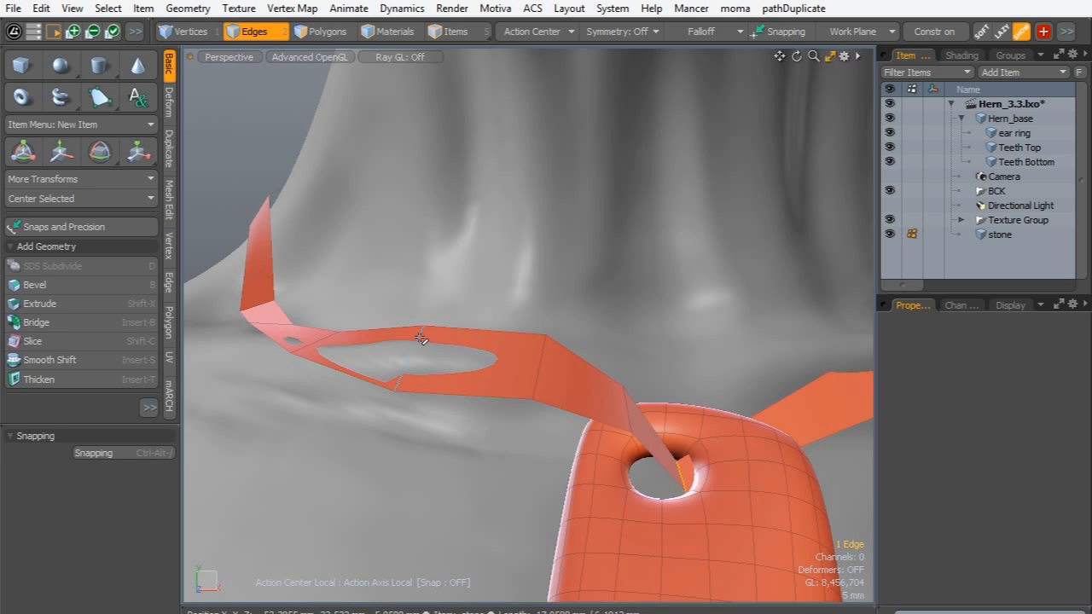
key(y)
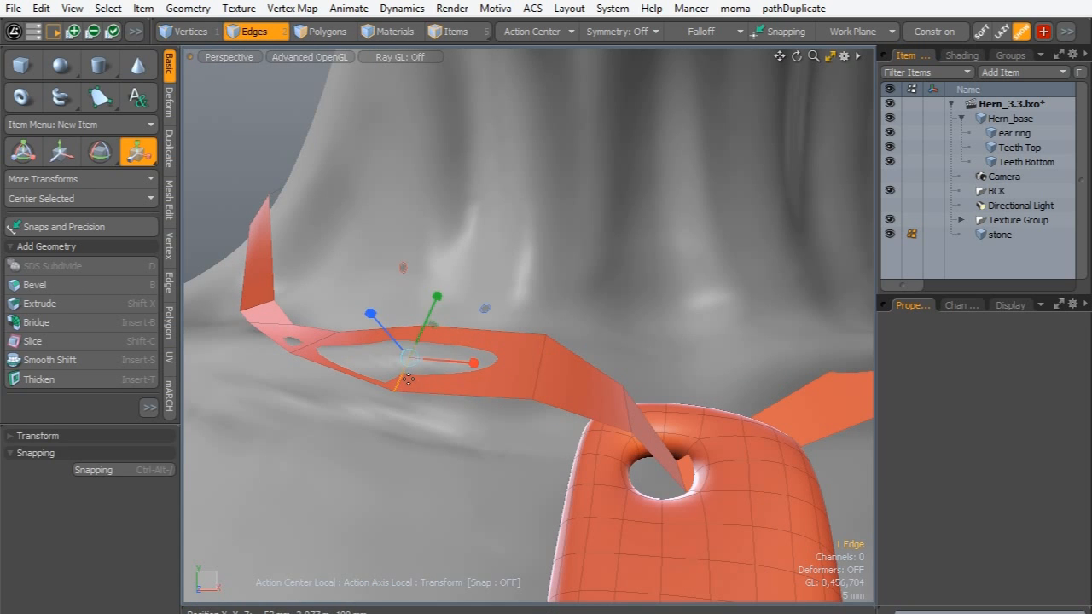
drag(430, 287, 426, 300)
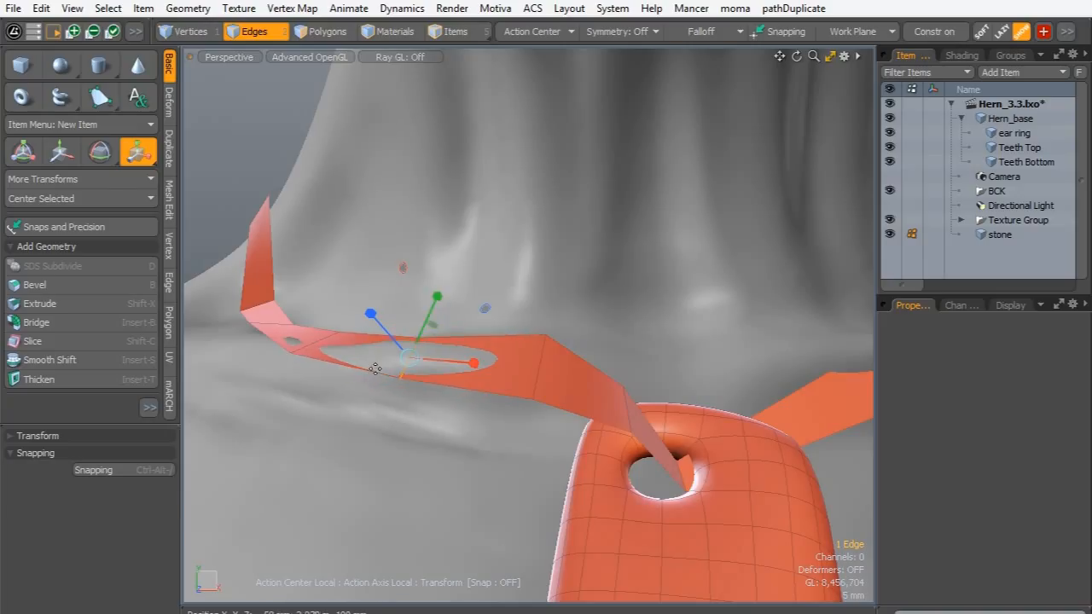
key(w)
drag(375, 316, 360, 301)
key(q)
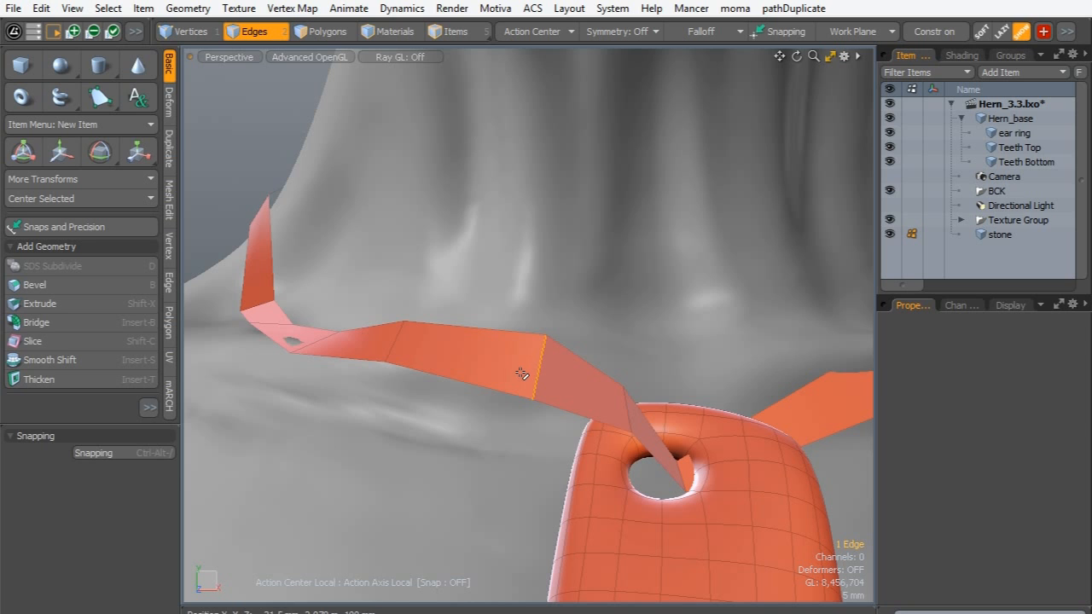
- Narrow the crosswise strap edge two segments from the pendant hole and reposition it along its local axis
key(y)
alt+drag(521, 373, 510, 318)
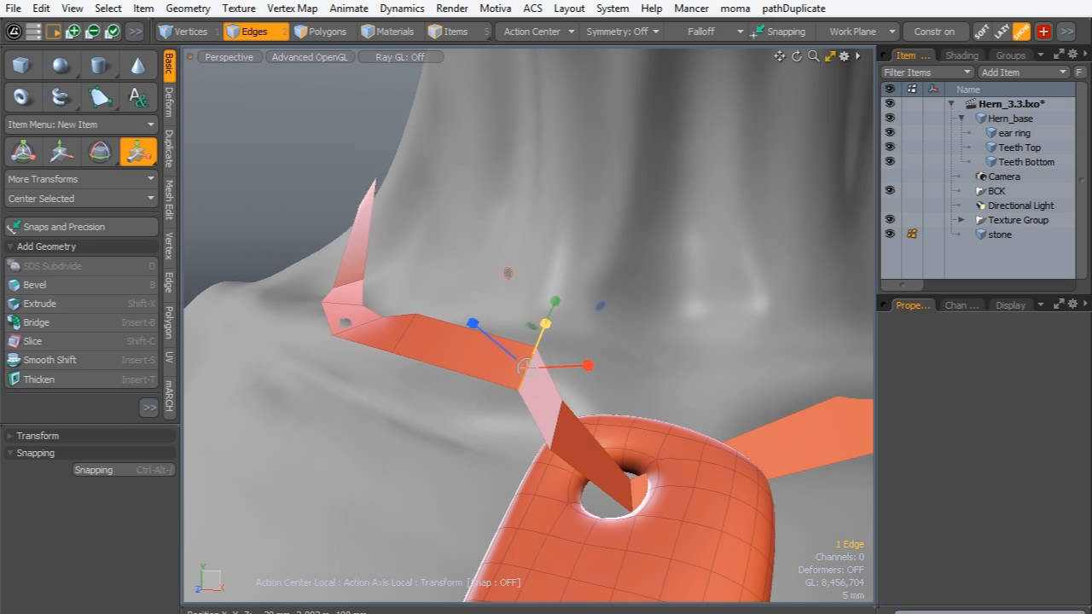
key(w)
alt+drag(516, 372, 546, 276)
drag(517, 319, 575, 322)
key(q)
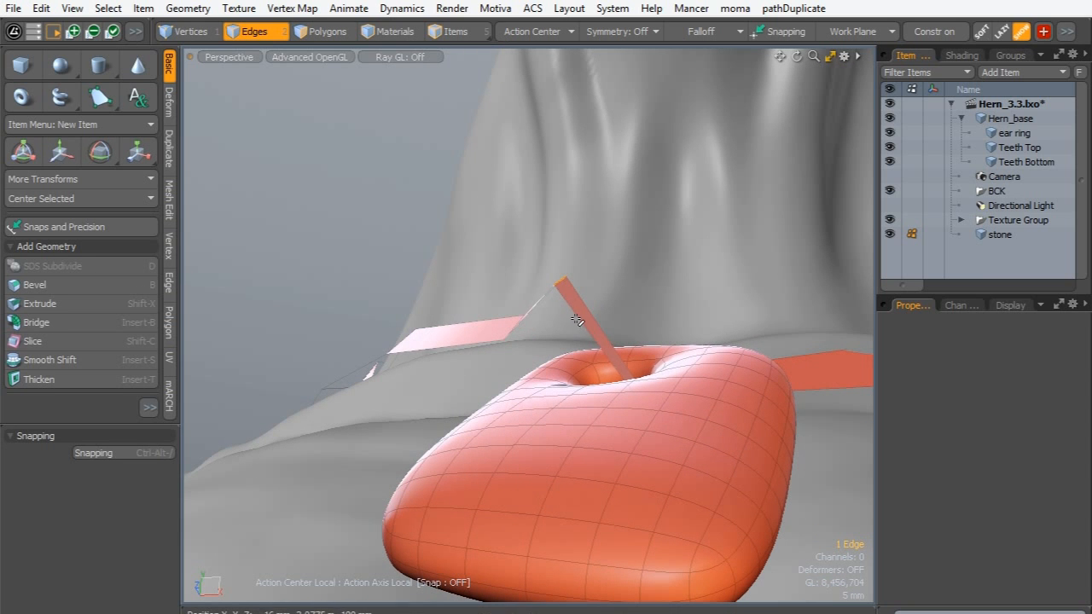
- Lower the two crosswise strap edges nearest the pendant so they lie just above the chest
key(w)
drag(565, 207, 543, 317)
alt+drag(504, 349, 548, 339)
key(q)
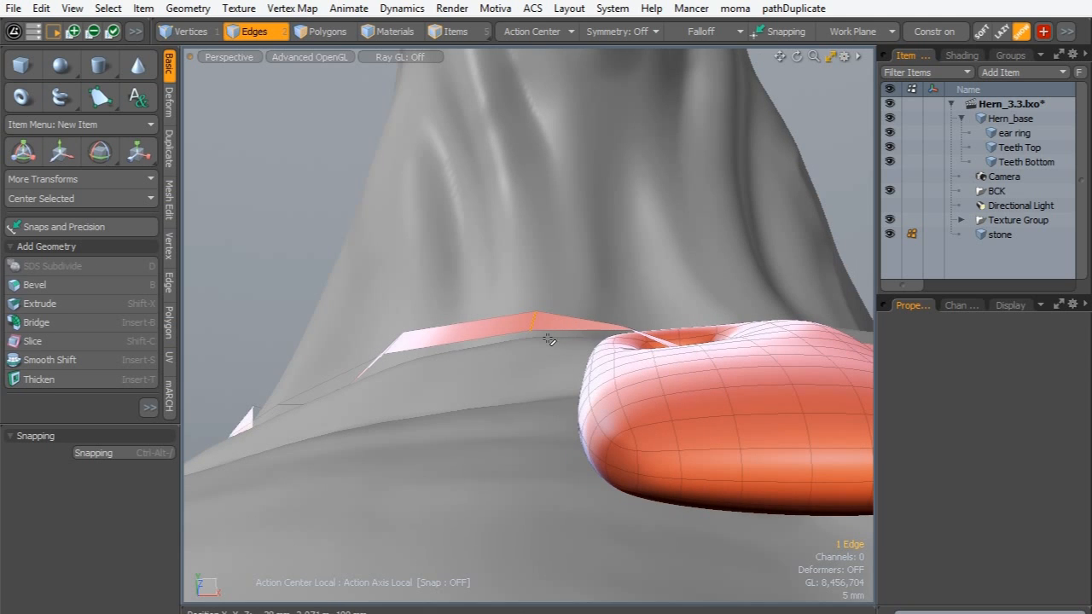
key(w)
drag(515, 260, 523, 282)
key(q)
alt+drag(356, 299, 395, 376)
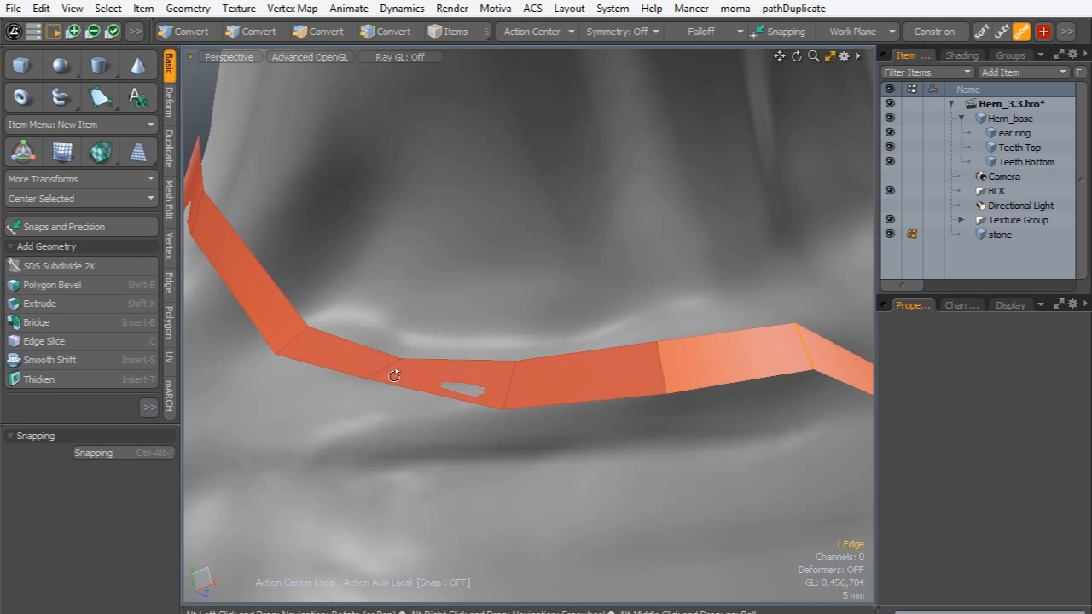
- Raise the two crosswise strap edges on either side of the spot where the skin pokes through
alt+drag(451, 419, 381, 372)
key(w)
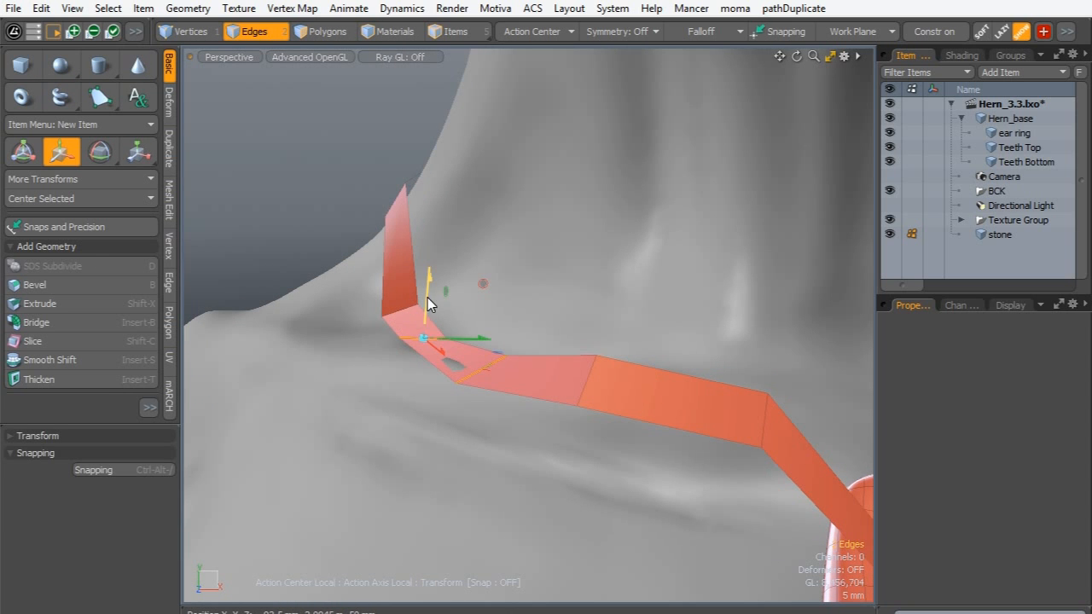
key(space)
- Try to reposition a crosswise strap edge on the opposite side of the pendant along its local axis with element falloff
alt+drag(341, 324, 610, 392)
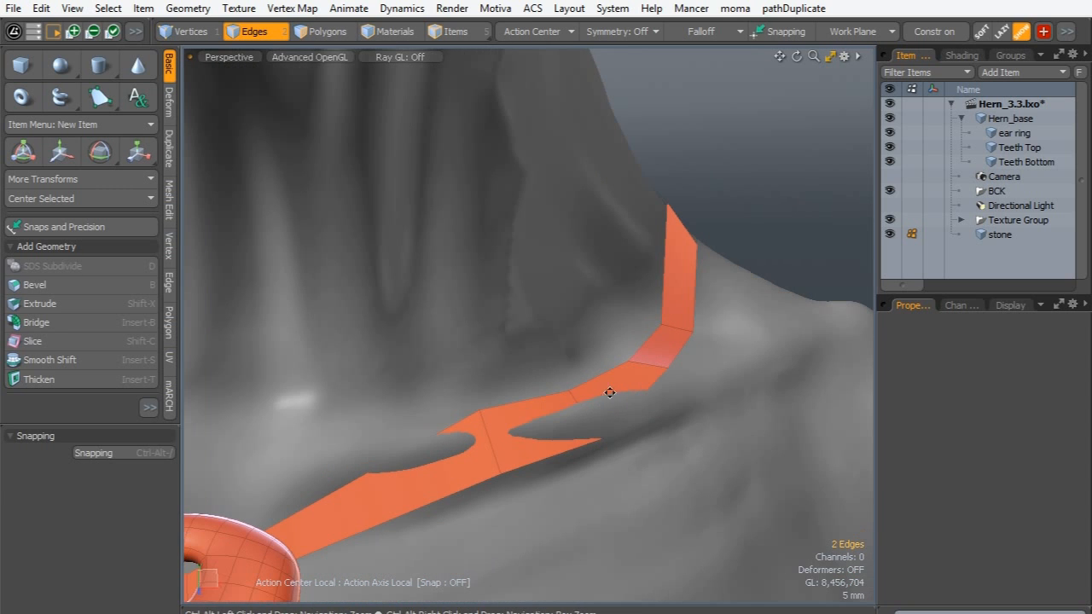
key(t)
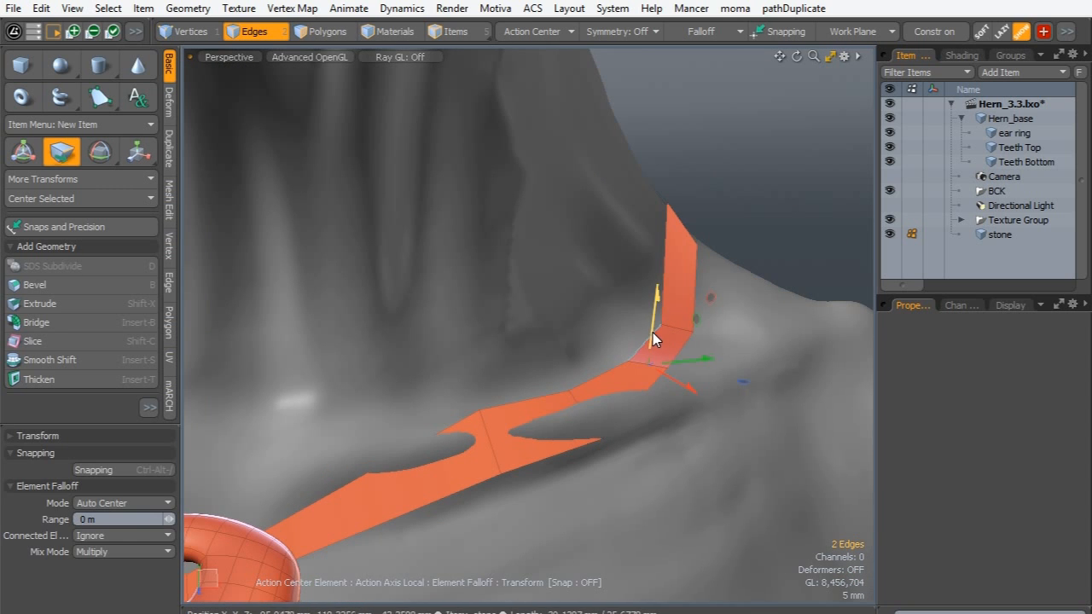
key(space)
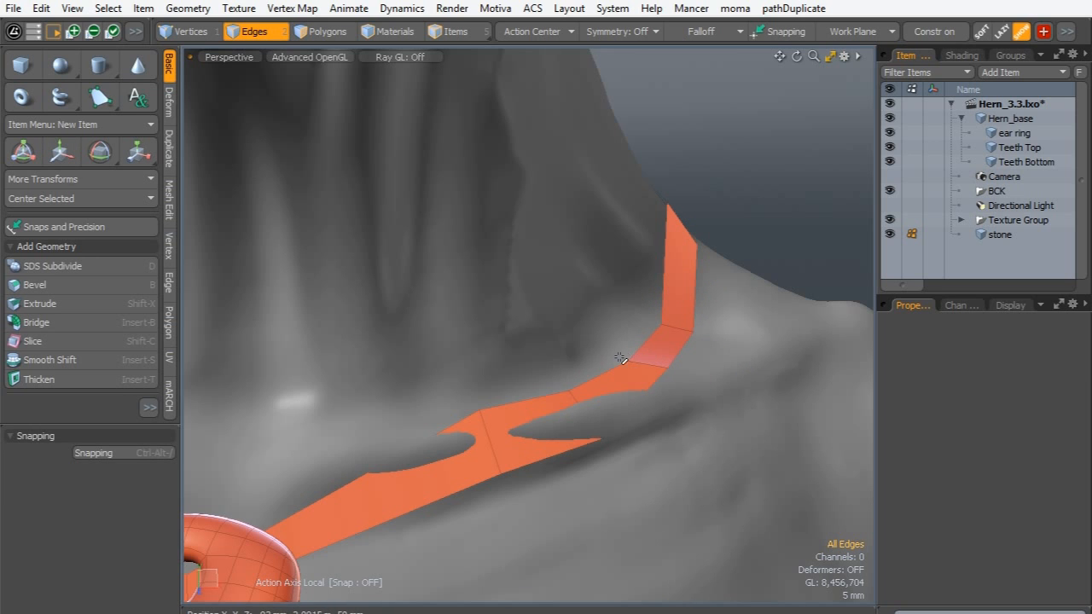
key(t)
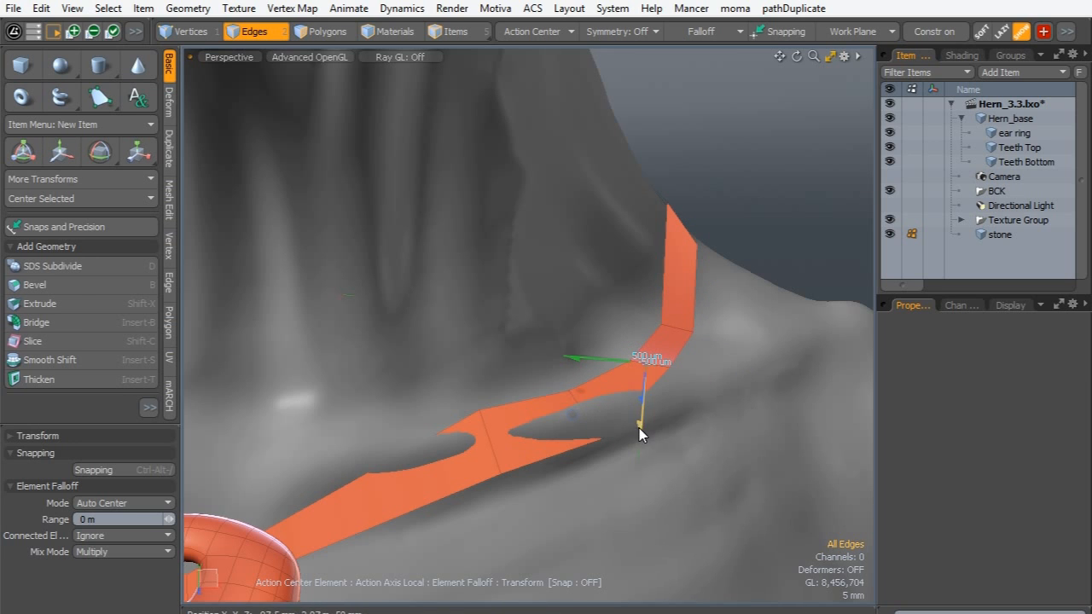
alt+drag(669, 395, 636, 377)
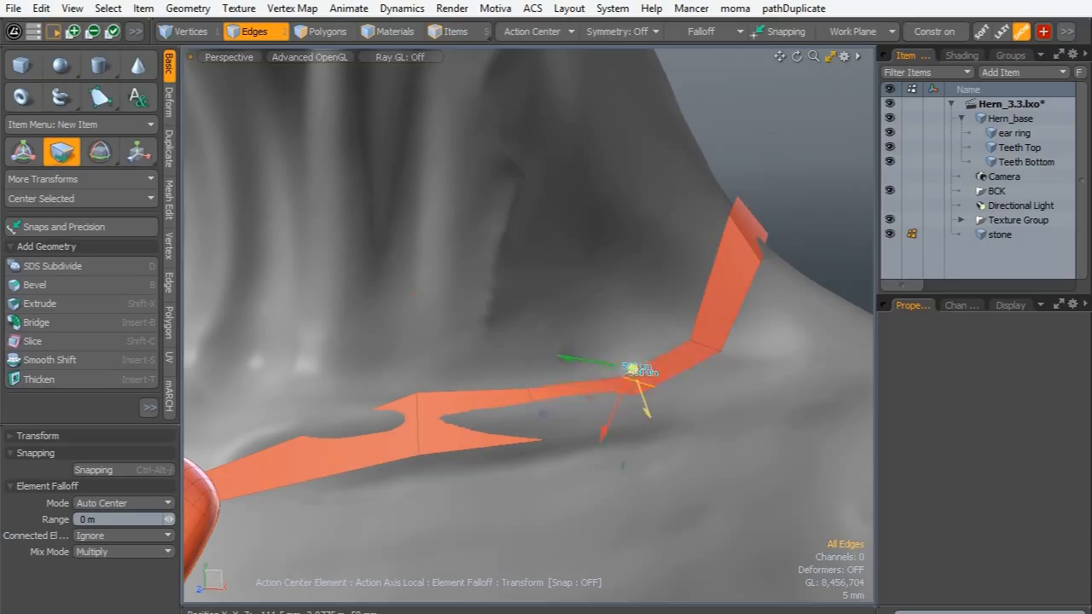
key(space)
- Switch the action axis to automatic and raise the two crosswise strap edges where the chest skin pokes through
click(523, 31)
click(506, 40)
key(t)
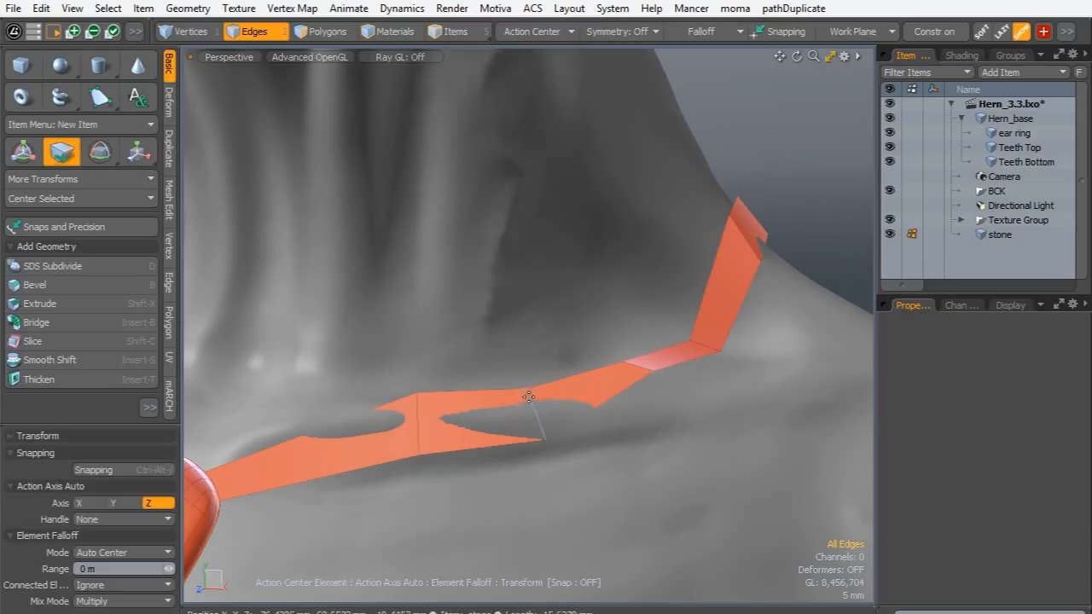
drag(530, 373, 530, 361)
key(space)
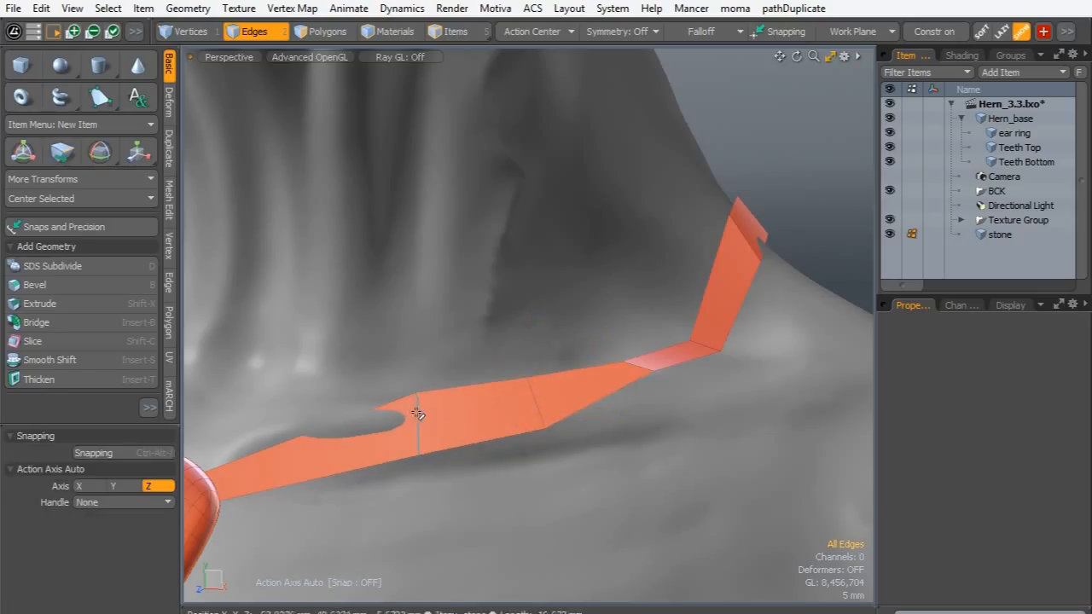
key(t)
drag(402, 418, 403, 406)
key(space)
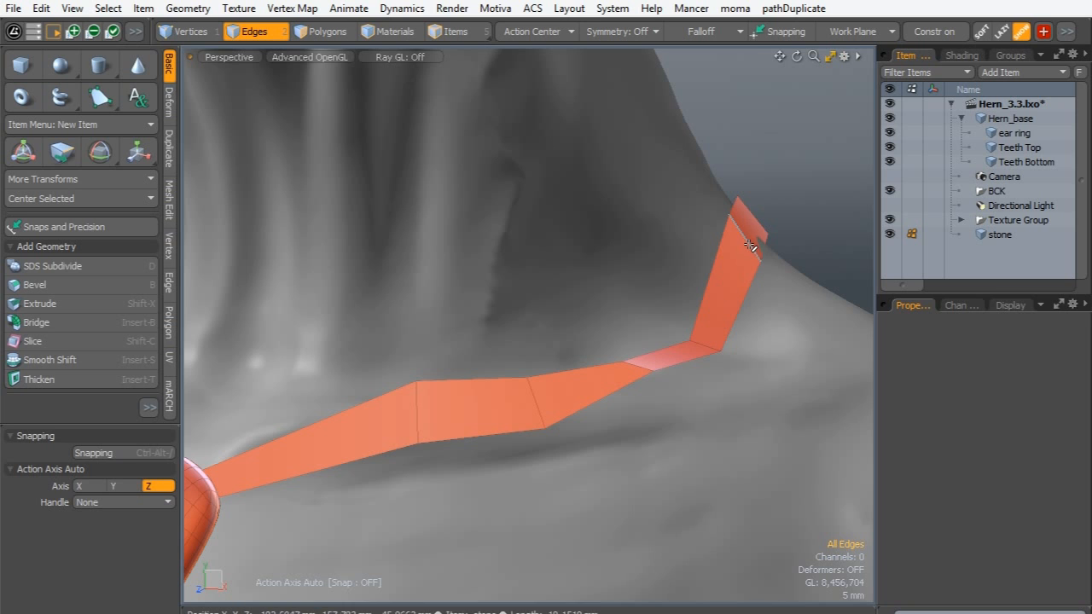
- Adjust the crosswise strap edge at the shoulder, and raise the sagging edge beside the neck to even out the strap's curve
key(w)
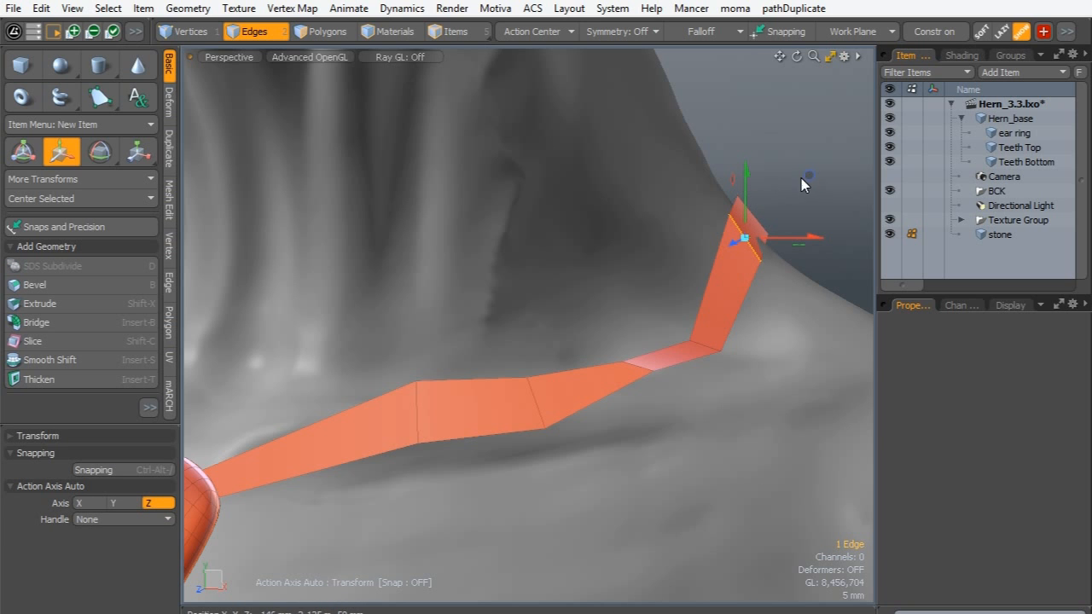
key(space)
alt+drag(740, 392, 515, 465)
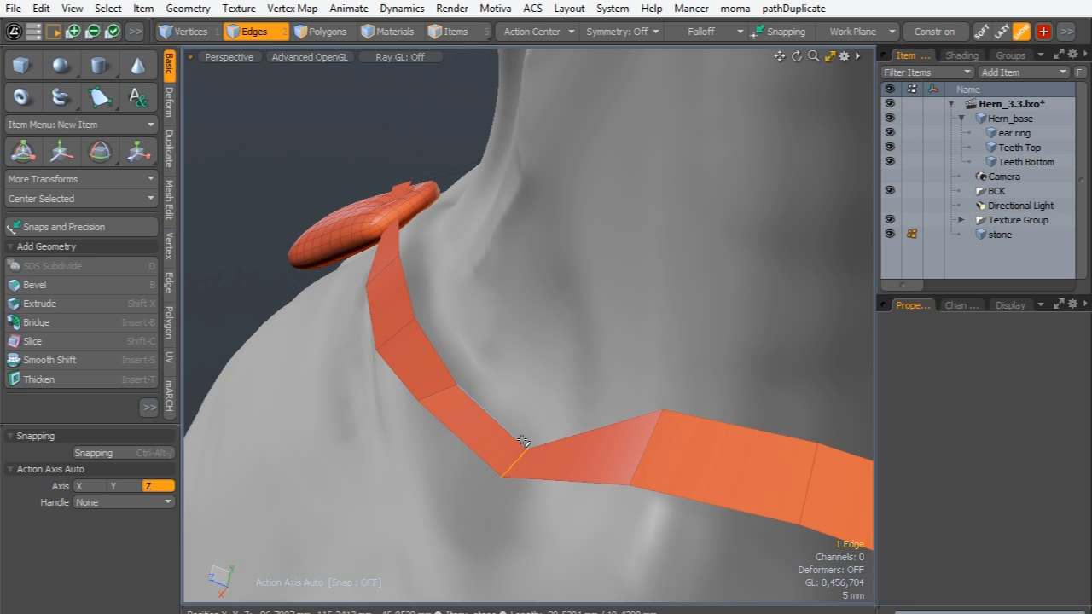
key(w)
drag(527, 417, 526, 396)
key(space)
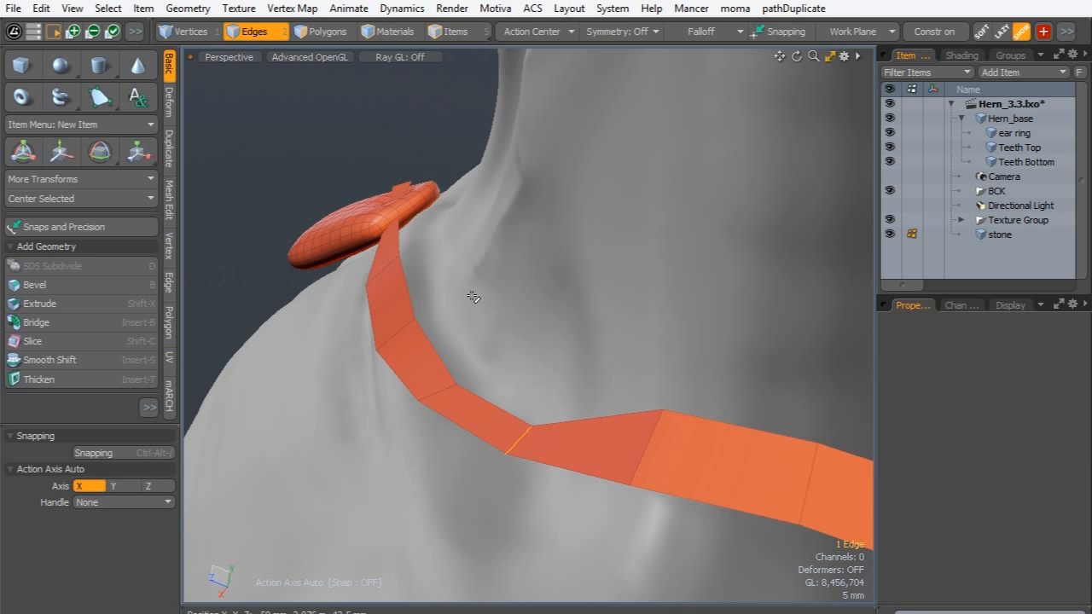
- Adjust the position of the crosswise strap edge just outside the pendant's top corner
ctrl+alt+drag(363, 276, 281, 275)
alt+drag(282, 276, 719, 247)
alt+drag(325, 324, 554, 350)
alt+drag(555, 350, 503, 338)
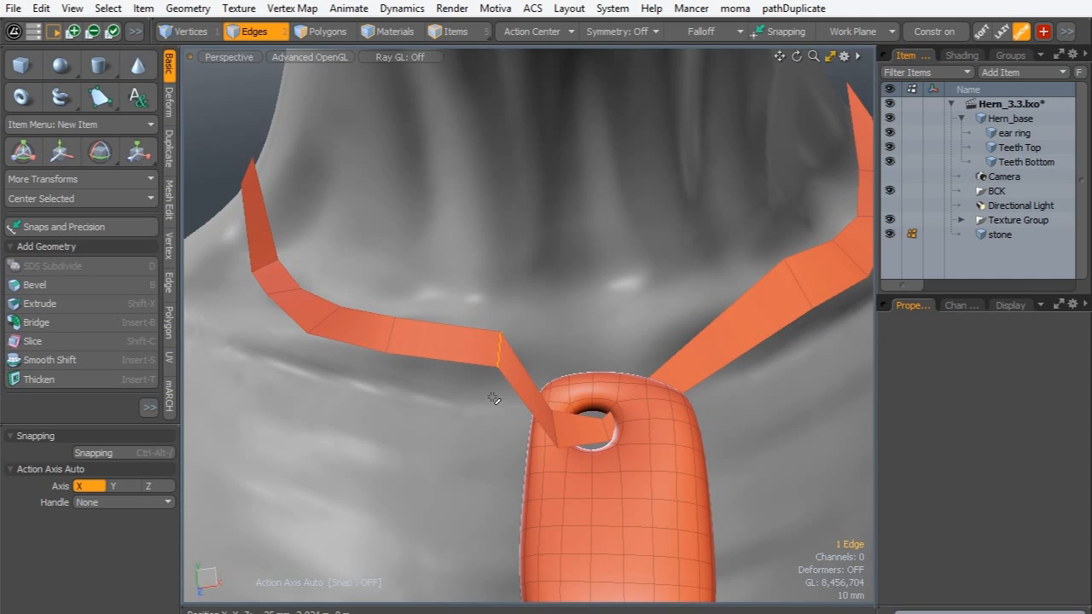
key(w)
drag(569, 269, 309, 350)
key(q)
- Clear the edge selection and smooth the strap and pendant with Catmull-Clark subdivision
click(260, 242)
key(Tab)
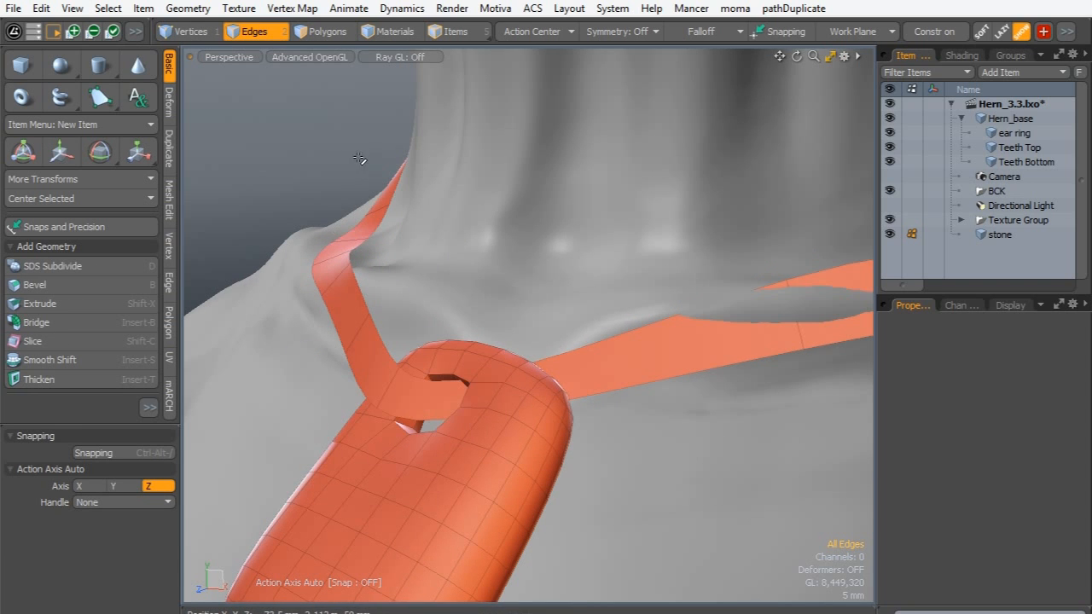
ctrl+alt+drag(410, 323, 333, 320)
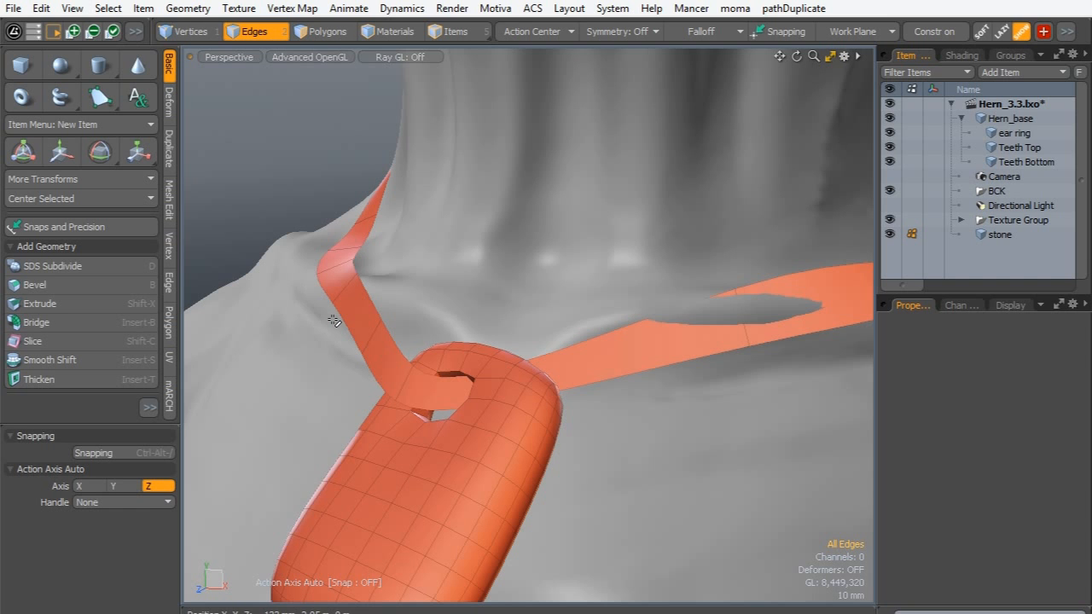
key(shift+Tab)
- Scale the crosswise strap edge near the pendant where skin pokes through, using the local action center
alt+drag(458, 284, 432, 439)
key(y)
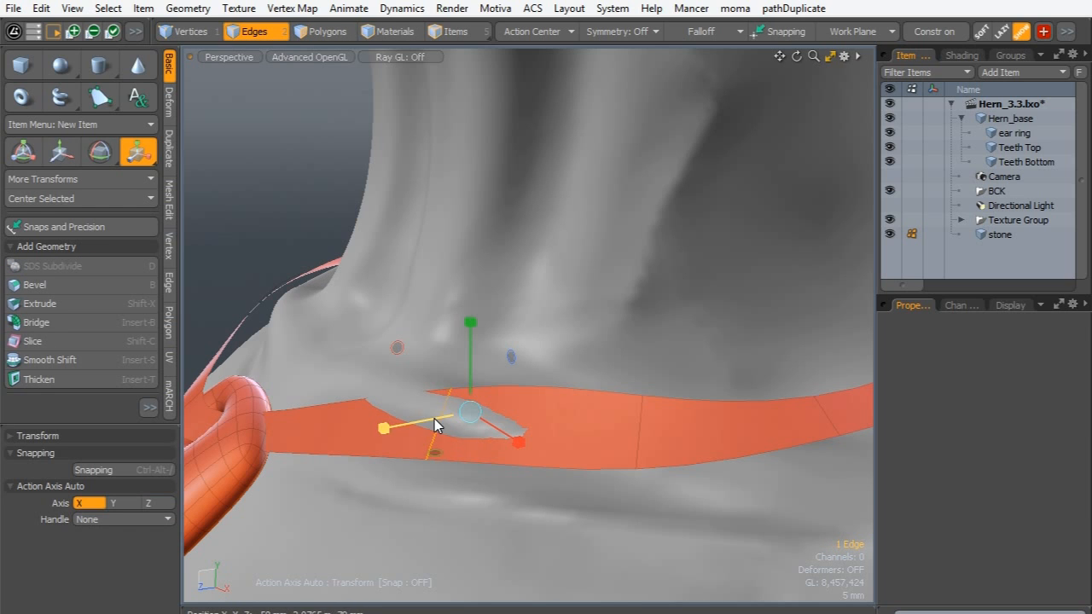
key(alt+a)
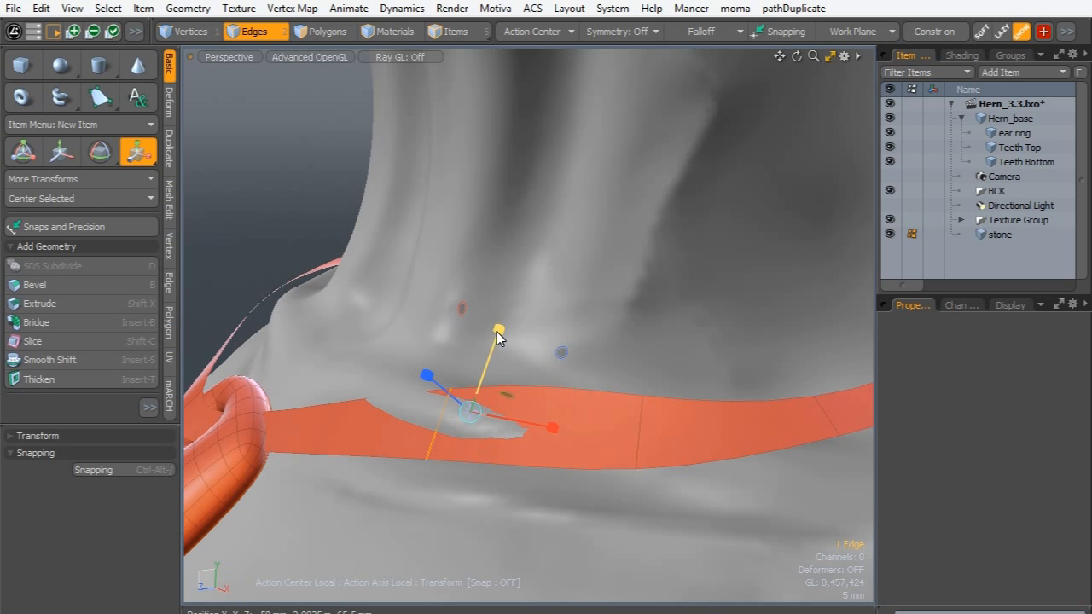
ctrl+alt+drag(616, 401, 487, 417)
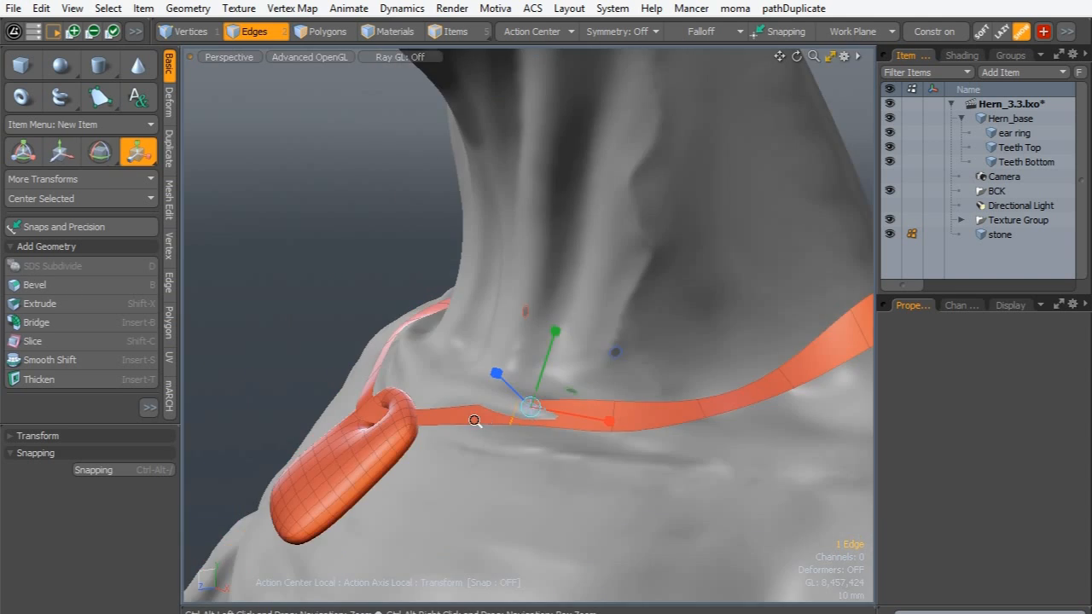
alt+drag(446, 453, 656, 405)
alt+shift+drag(310, 399, 451, 407)
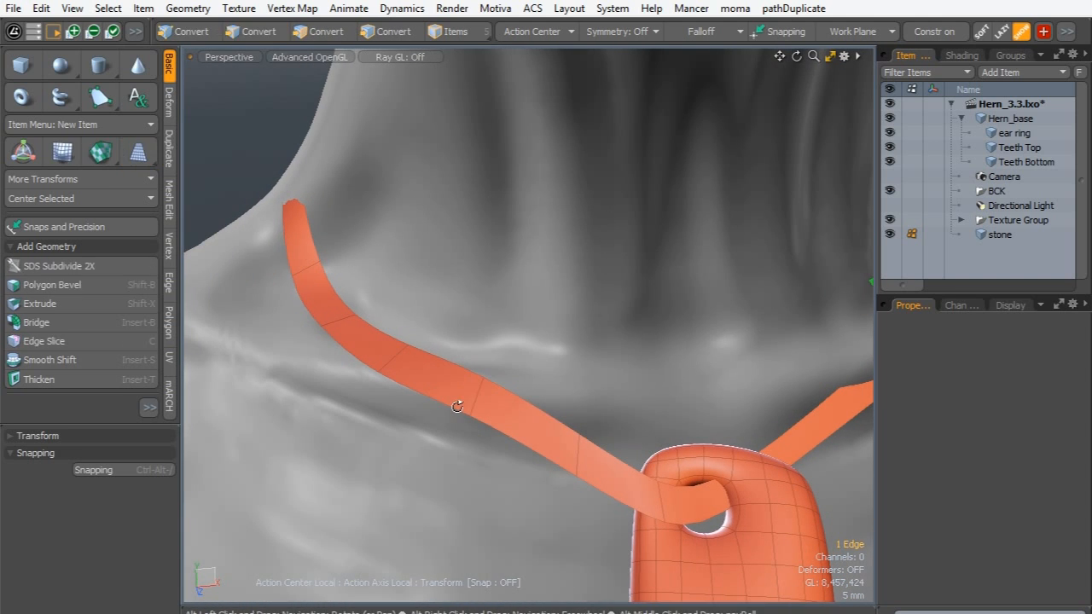
key(space)
- Move the crosswise strap edge buried at the shoulder outward so the strap lies above the skin
alt+drag(275, 219, 355, 268)
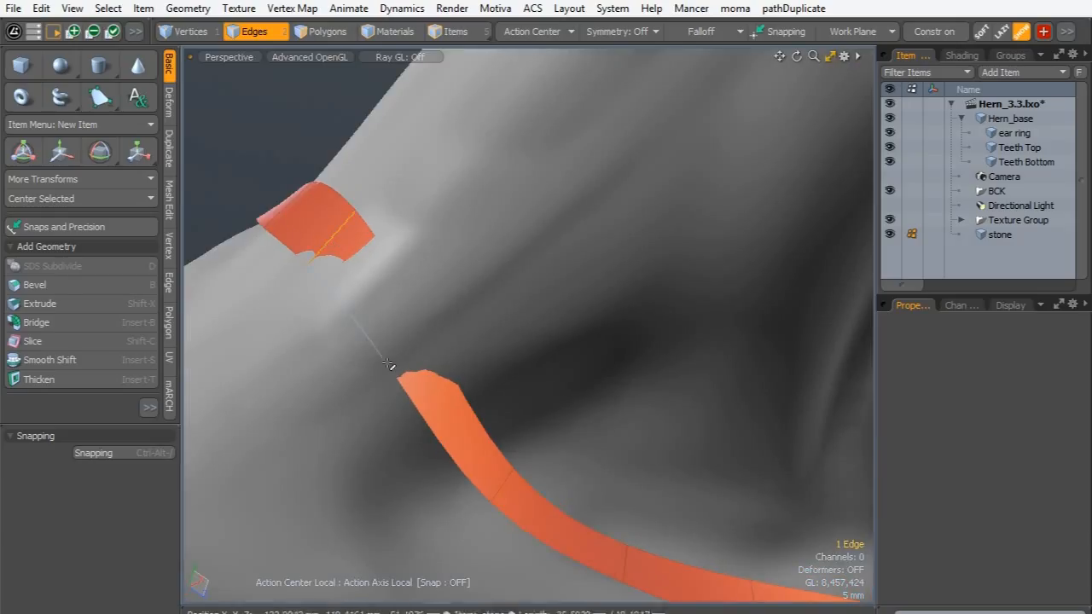
shift+click(515, 498)
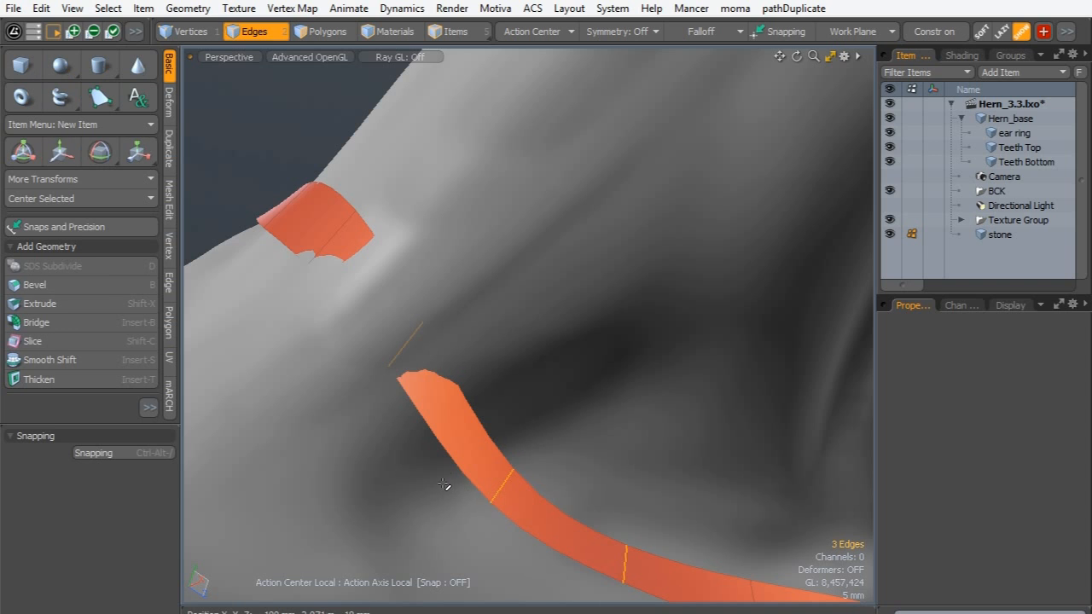
ctrl+click(621, 554)
ctrl+click(502, 489)
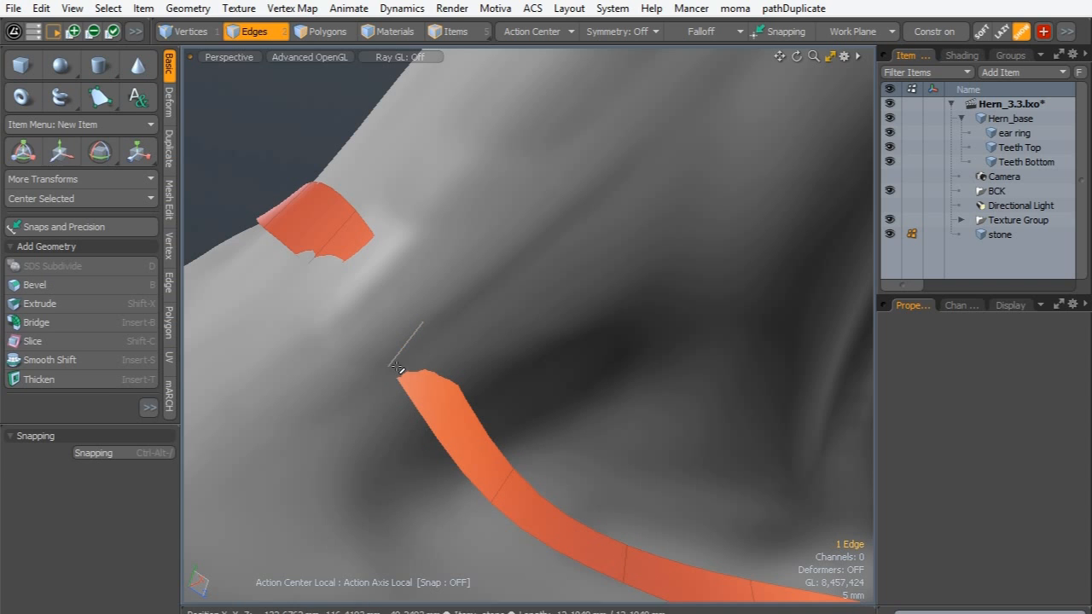
key(w)
alt+drag(402, 341, 335, 365)
alt+drag(475, 366, 469, 400)
key(q)
- Narrow the two neighbouring crosswise strap edges at the shoulder to match the rest of the strap
alt+drag(705, 451, 483, 415)
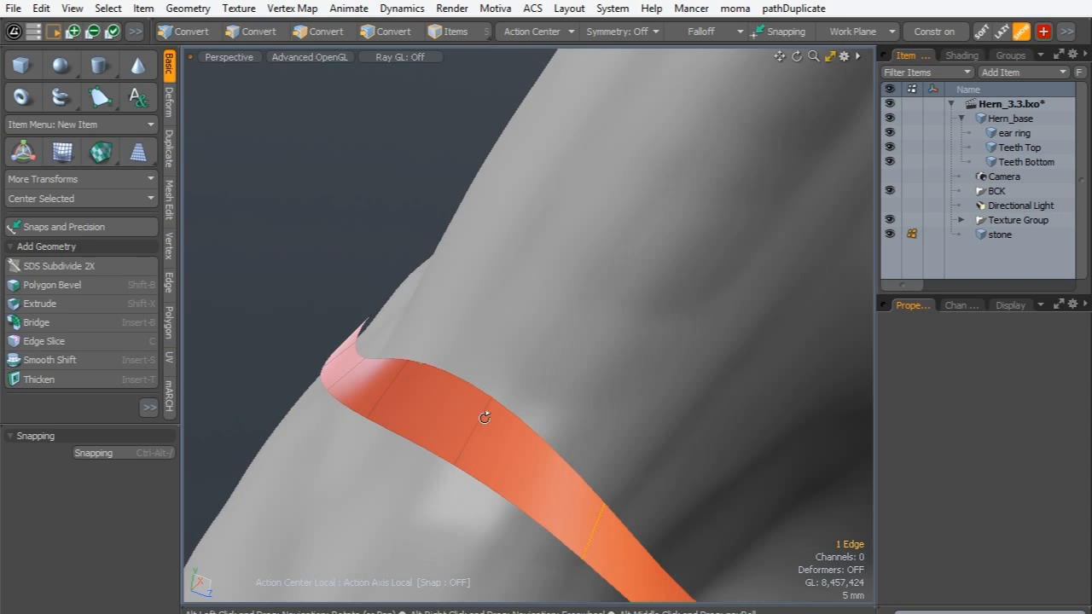
key(2)
shift+click(389, 391)
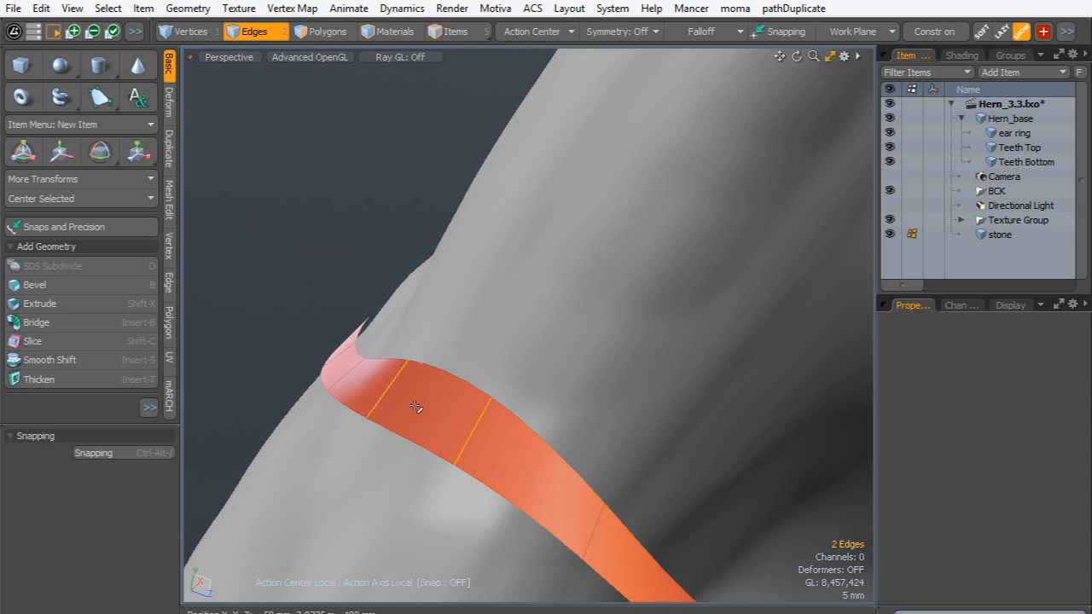
key(y)
drag(426, 317, 405, 346)
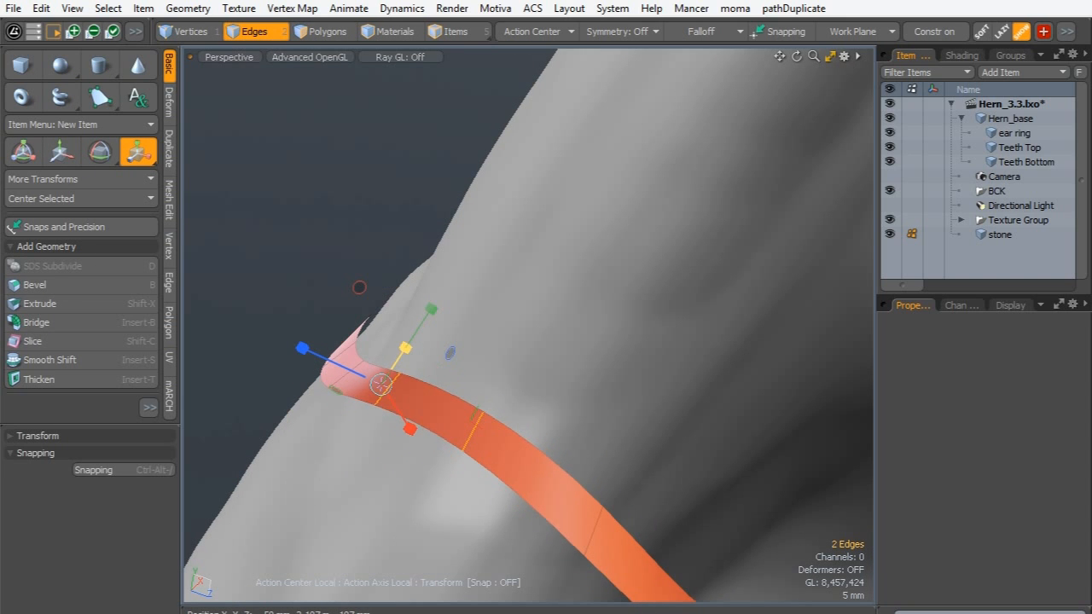
key(q)
- Try to delete six consecutive crosswise strap edges behind the neck
scroll(471, 335, down, 3)
alt+drag(310, 424, 373, 405)
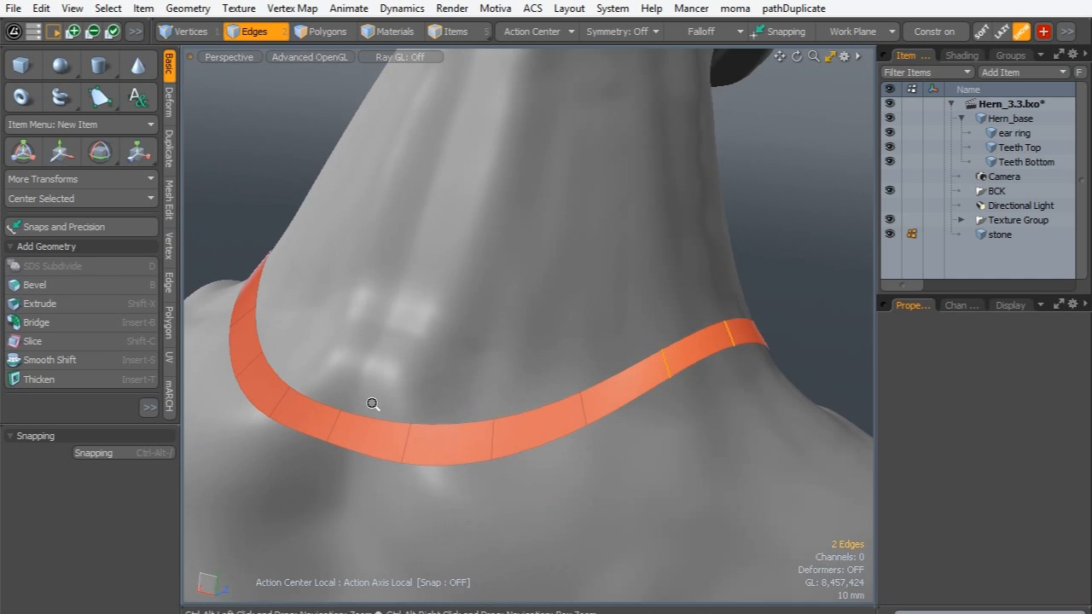
click(495, 438)
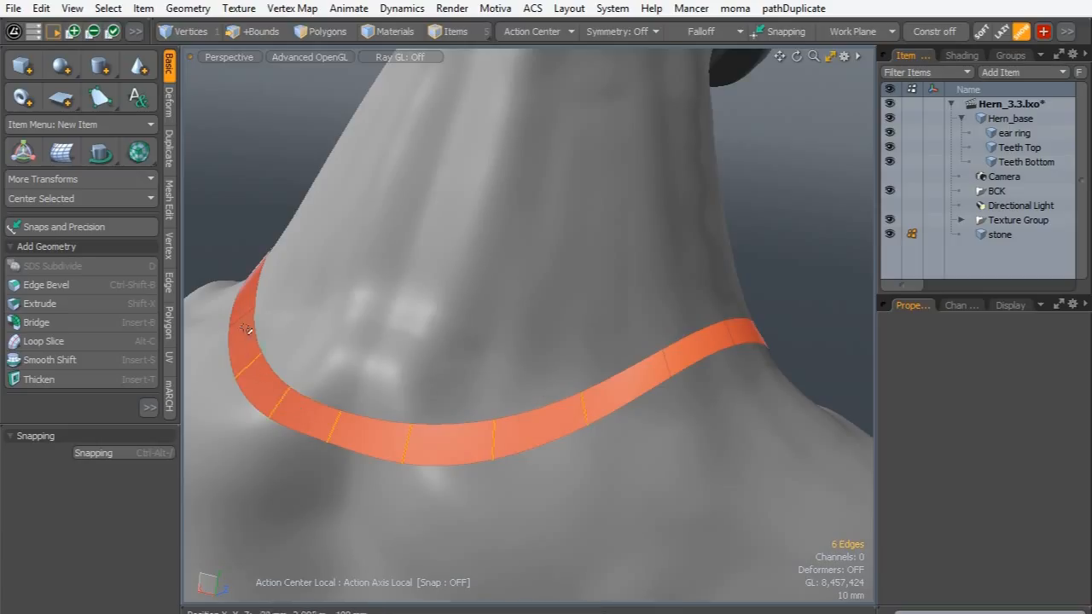
key(2)
key(Delete)
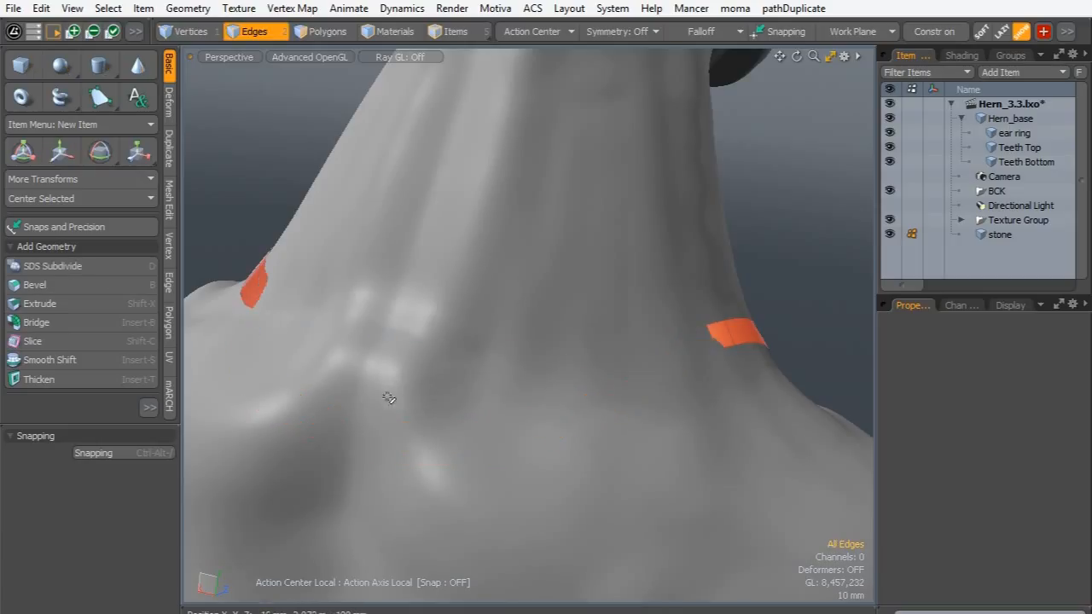
key(ctrl+z)
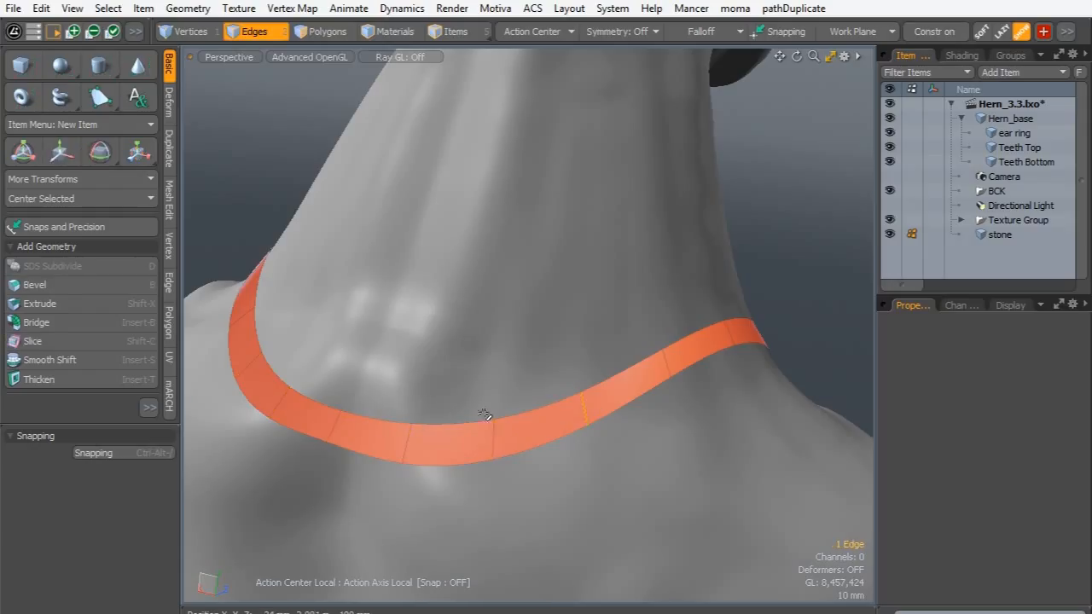
- Delete alternate crosswise edges from the strap behind the neck and rescale the three remaining ones on their local axes
key(Delete)
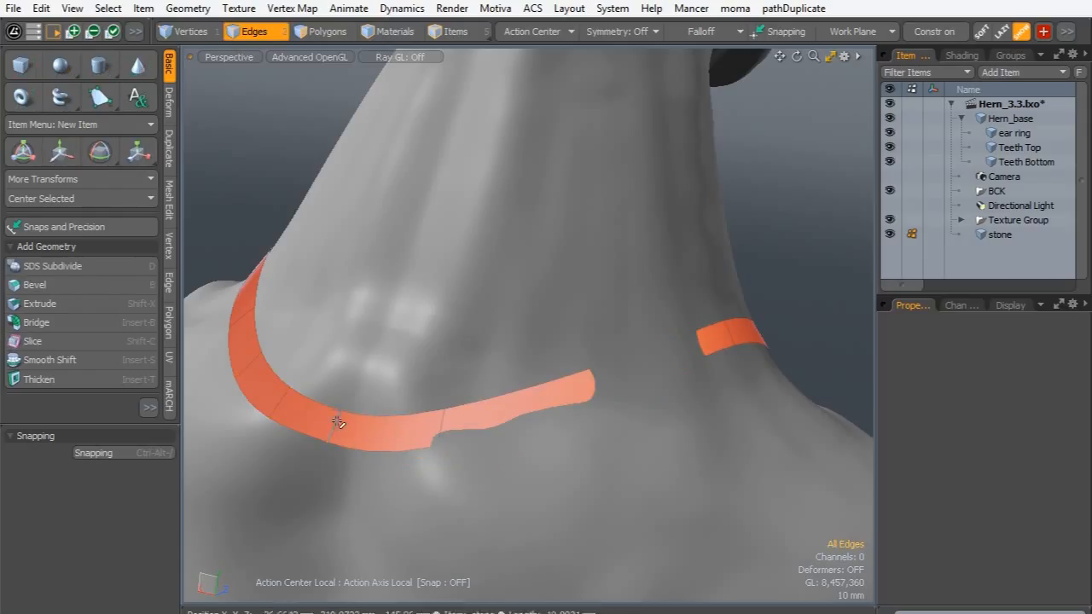
key(Delete)
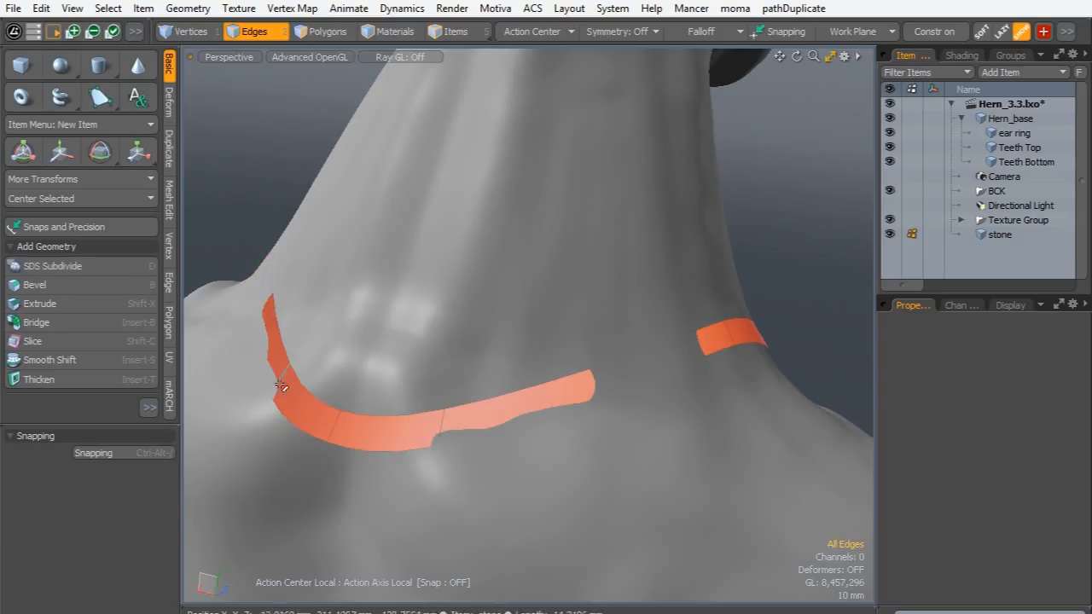
shift+click(337, 426)
shift+click(441, 430)
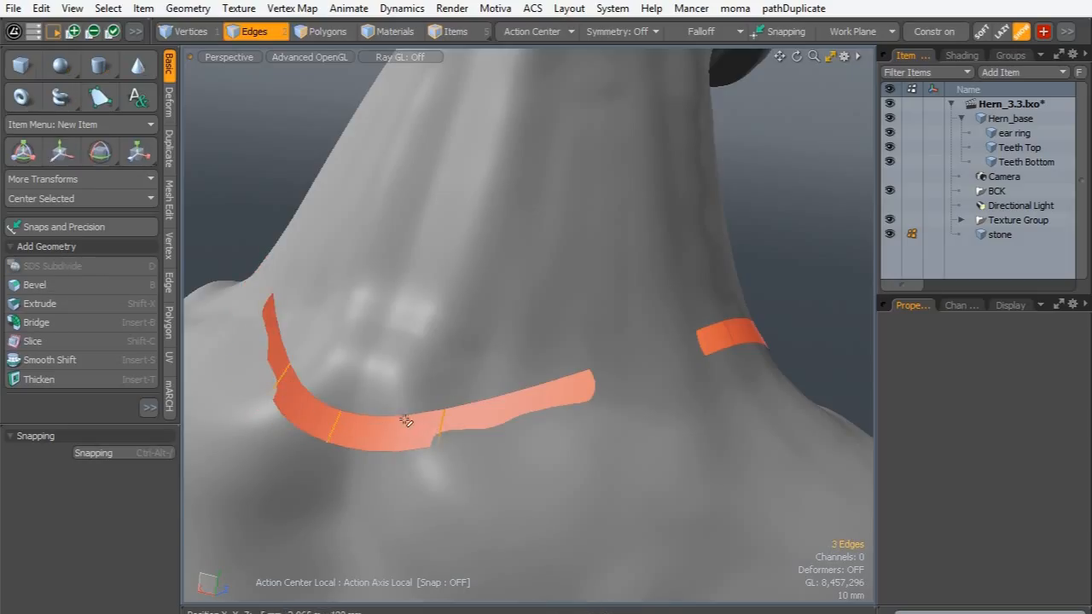
key(y)
drag(310, 478, 332, 417)
drag(341, 302, 320, 284)
drag(354, 491, 330, 522)
key(q)
- Move the crosswise strap edge beside the buried gap at the side of the neck to lift it above the skin
alt+drag(503, 392, 402, 394)
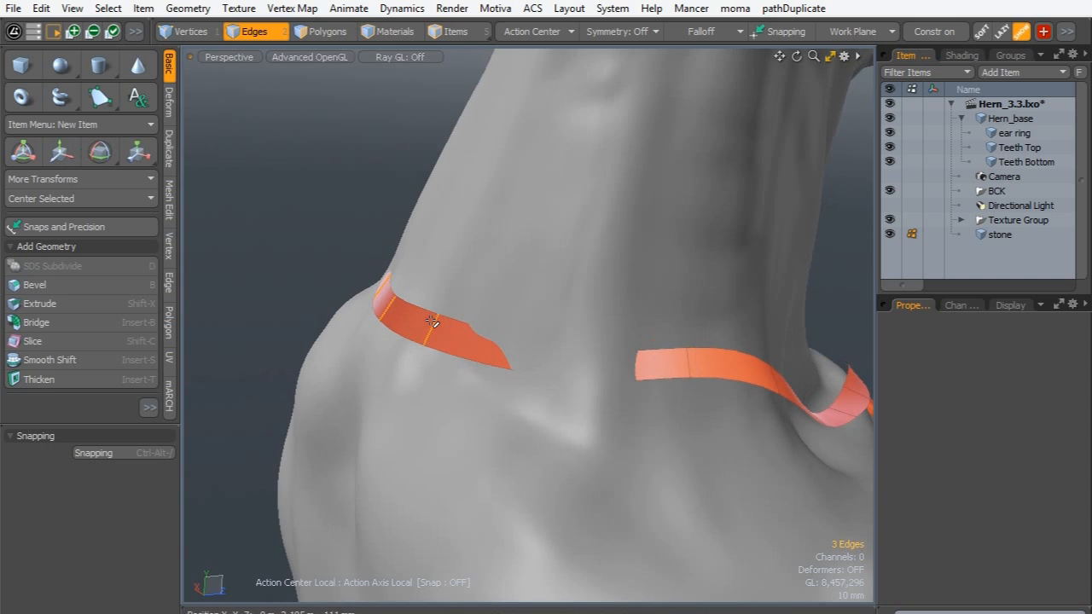
alt+drag(573, 358, 597, 393)
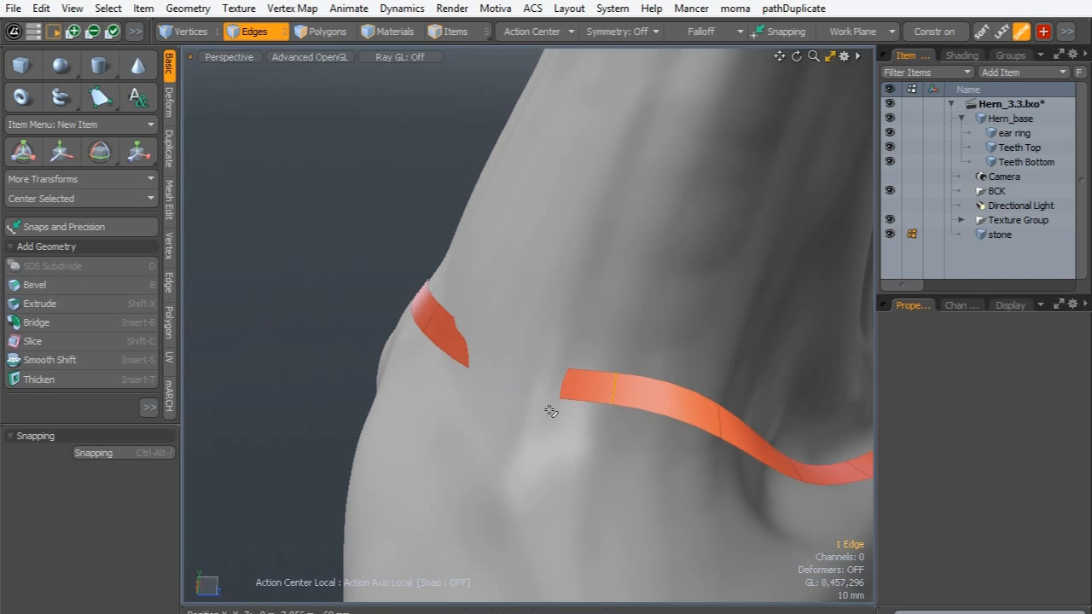
key(w)
alt+drag(529, 414, 644, 407)
drag(724, 414, 519, 495)
key(q)
key(w)
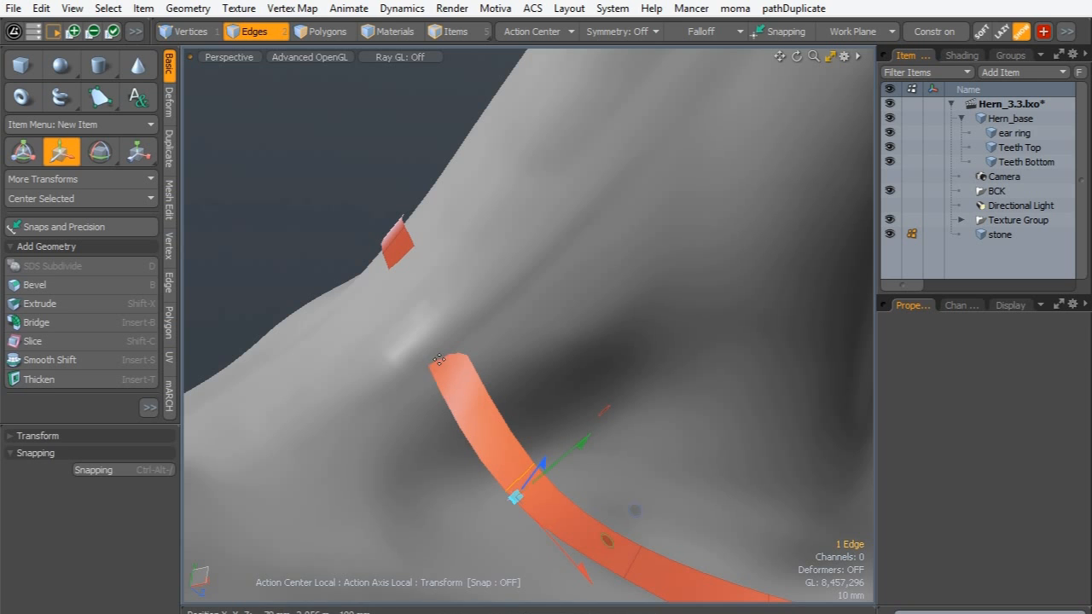
- Move the buried crosswise strap edge at the shoulder outward and transform it to bridge the gap towards the back of the neck
alt+drag(490, 421, 417, 412)
key(space)
alt+drag(360, 341, 438, 378)
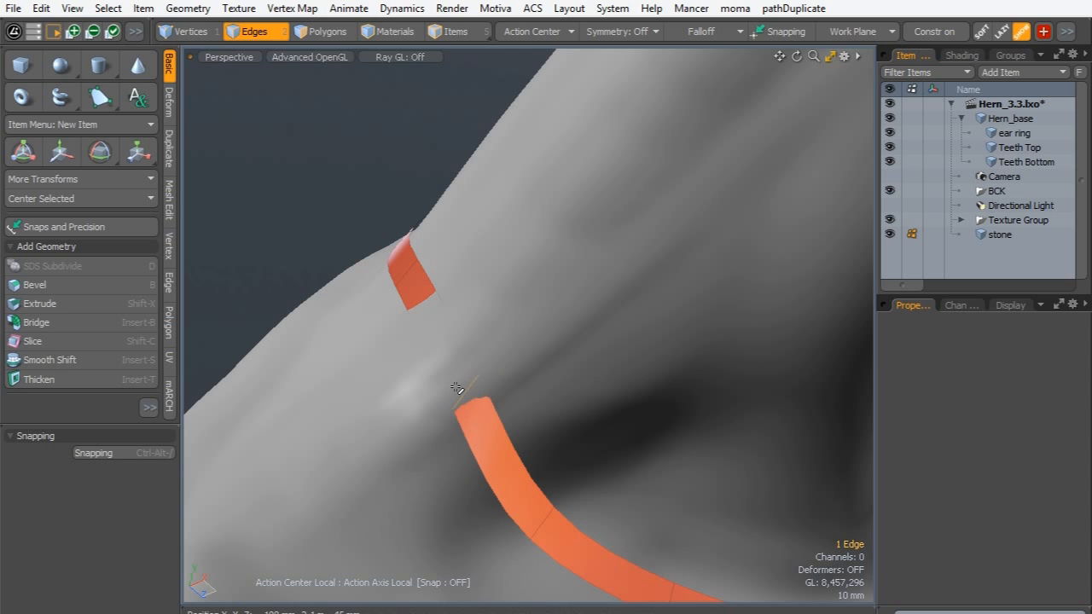
key(w)
drag(434, 412, 398, 384)
alt+drag(367, 452, 688, 343)
alt+drag(460, 327, 648, 370)
alt+drag(648, 370, 390, 383)
key(q)
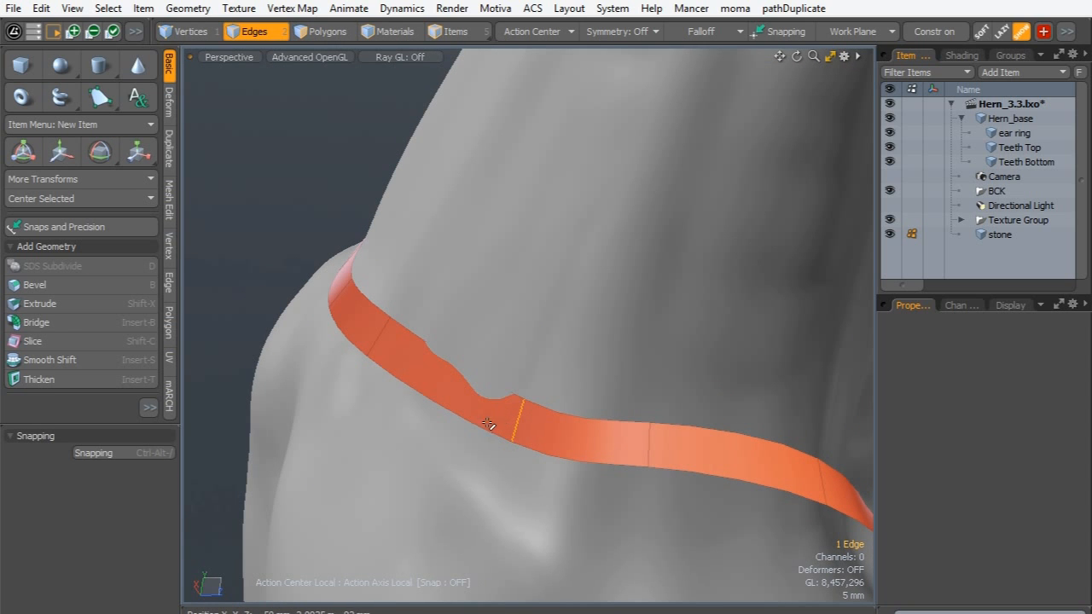
key(y)
key(q)
alt+drag(452, 361, 395, 356)
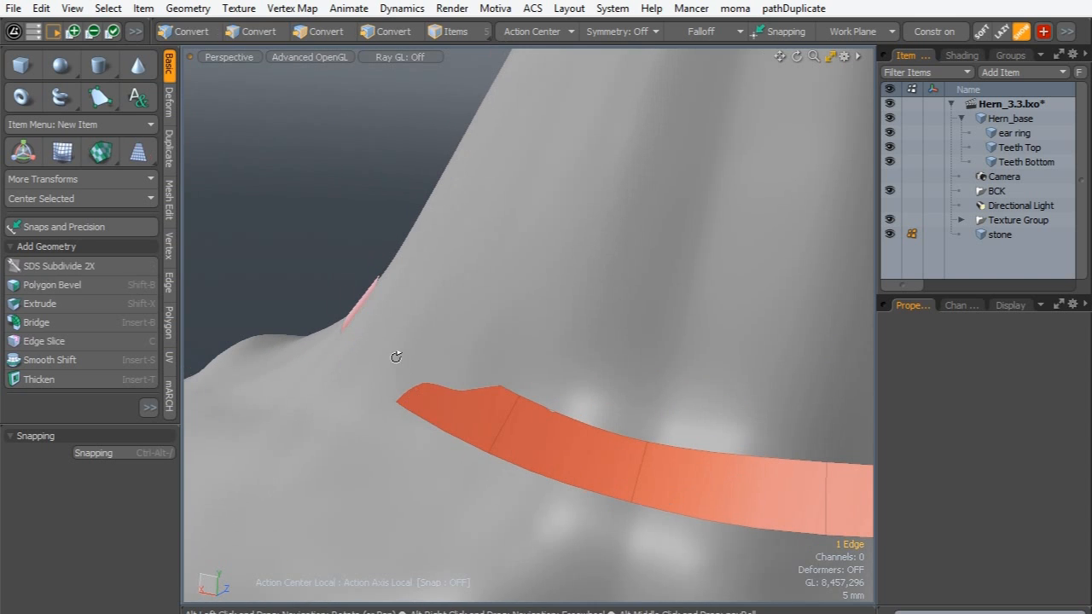
- Move the hidden crosswise strap edge on the opposite side of the neck outward above the skin
click(349, 446)
alt+drag(349, 446, 554, 272)
alt+drag(428, 392, 521, 319)
alt+drag(513, 435, 577, 387)
key(w)
alt+drag(531, 443, 542, 426)
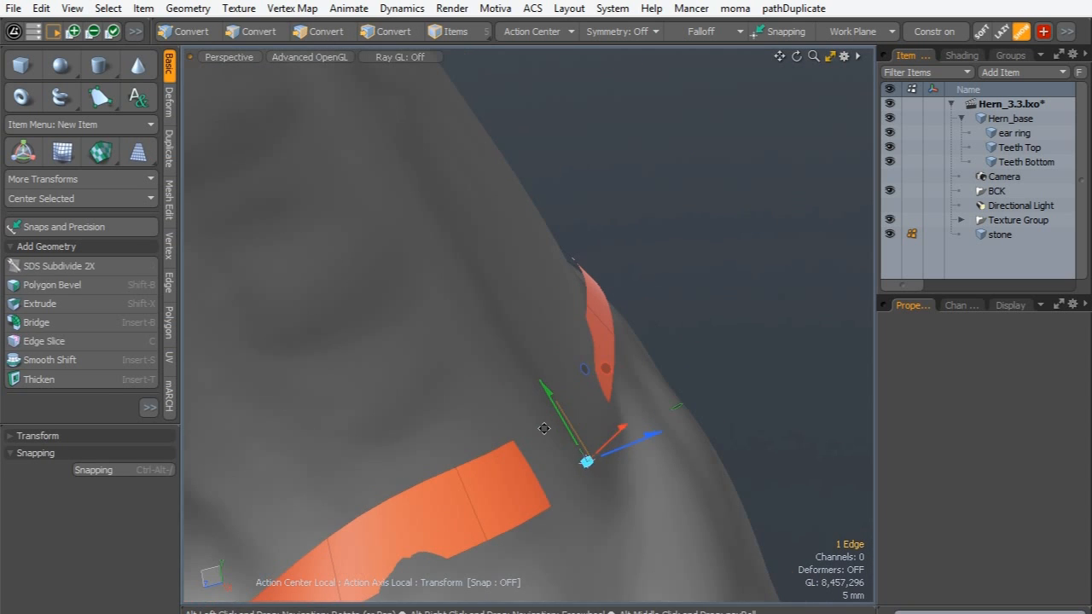
drag(645, 448, 510, 424)
key(q)
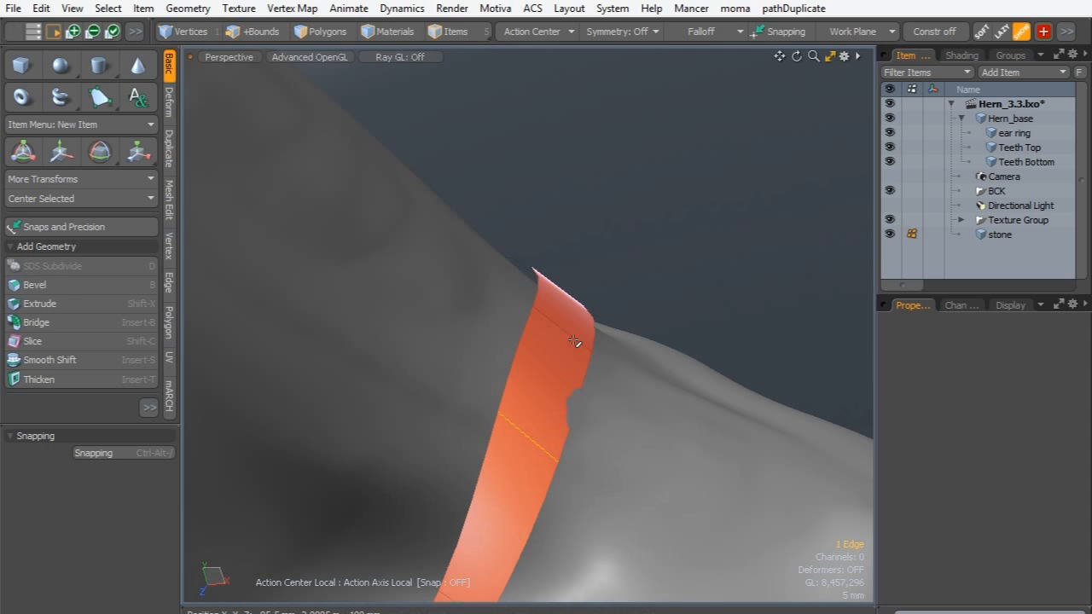
- Add the neighbouring crosswise edge to the selection and move both edges outward where the strap still dips into the skin
shift+click(574, 341)
key(w)
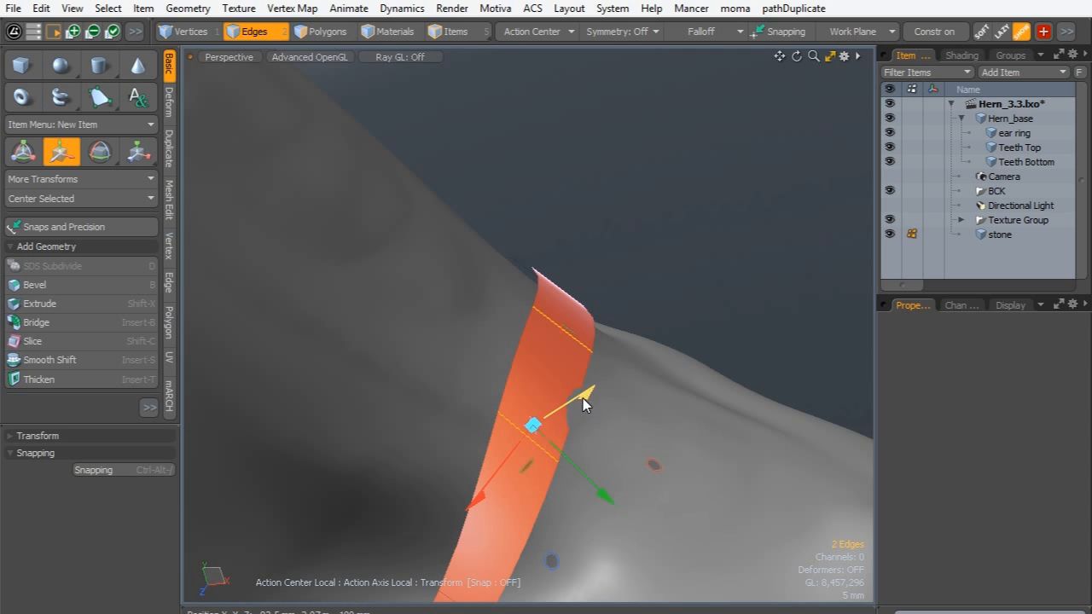
key(q)
click(616, 392)
- Move a single crosswise edge on the front section of the strap, above the pendant, to follow the collarbone
scroll(645, 392, down, 2)
alt+drag(645, 392, 498, 420)
ctrl+alt+drag(498, 420, 653, 378)
key(w)
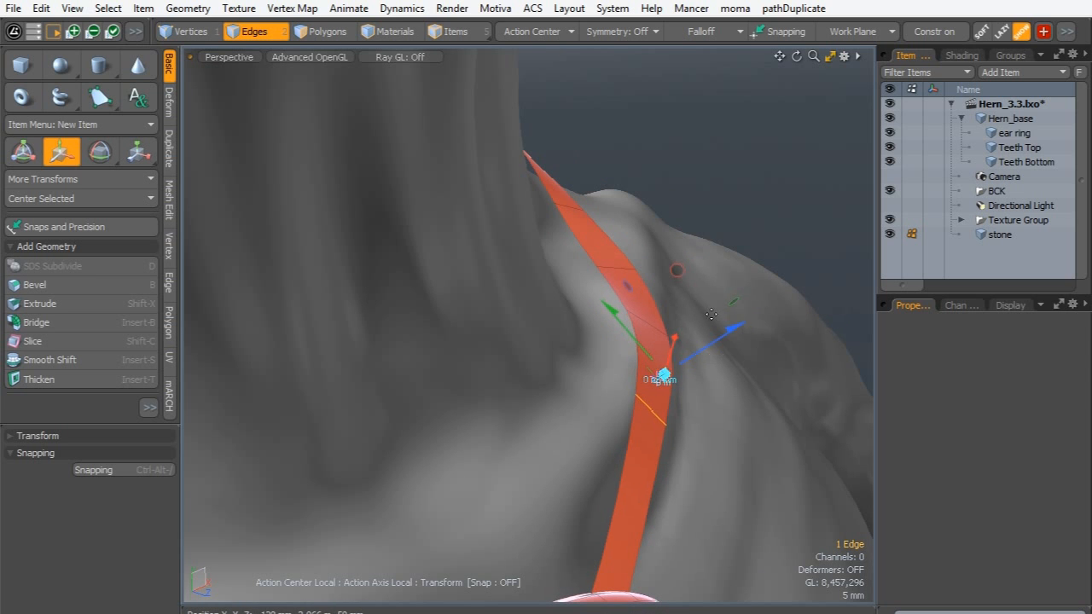
key(q)
click(707, 240)
- Add two crosswise loop slices to the strap sections on either side of the pendant hole
alt+drag(602, 390, 461, 418)
key(3)
click(475, 476)
key(alt+c)
click(484, 453)
key(q)
alt+drag(417, 487, 514, 403)
click(514, 403)
key(alt+c)
click(529, 378)
key(q)
ctrl+alt+drag(422, 424, 532, 353)
key(2)
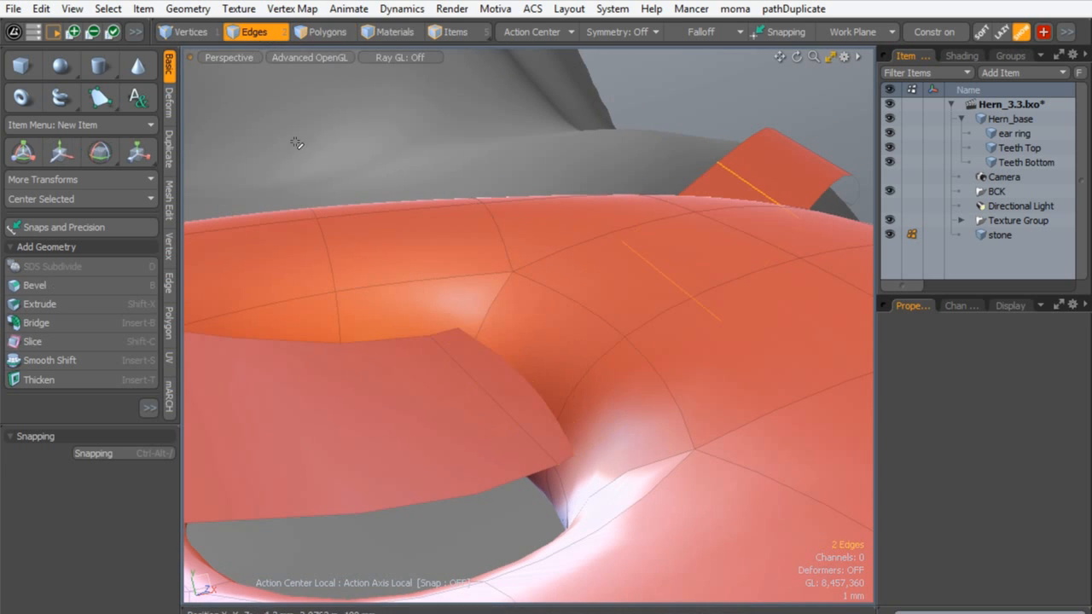
- Select the strap polygon passing through the pendant hole and reposition it inside the opening
click(309, 32)
click(507, 390)
key(w)
drag(627, 303, 307, 358)
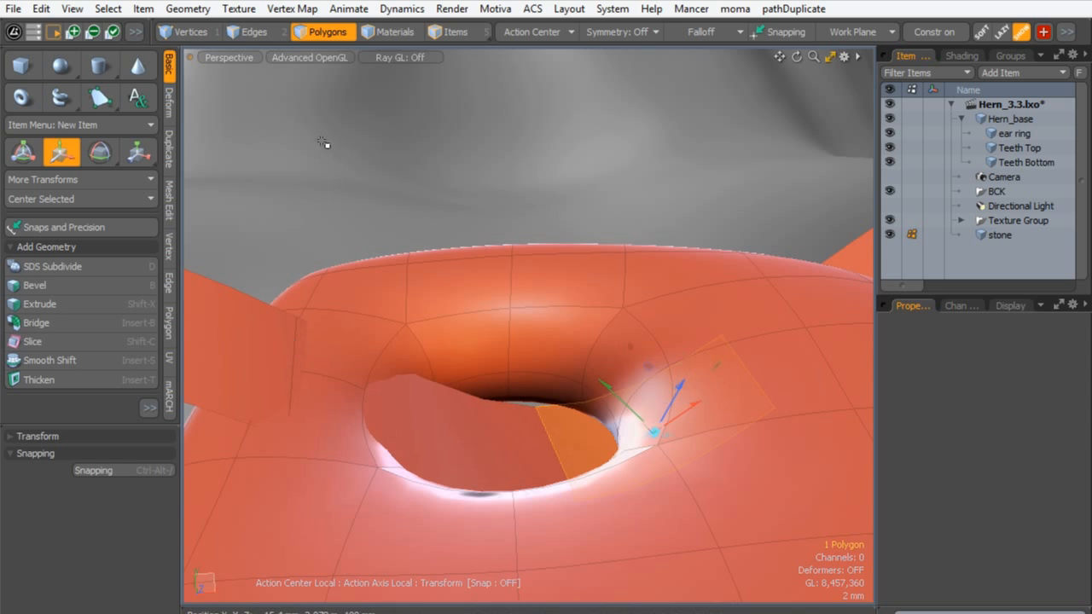
- Add another crosswise loop slice to the strap where it enters the pendant hole
key(q)
click(404, 452)
key(alt+c)
click(422, 421)
key(q)
alt+drag(263, 336, 500, 409)
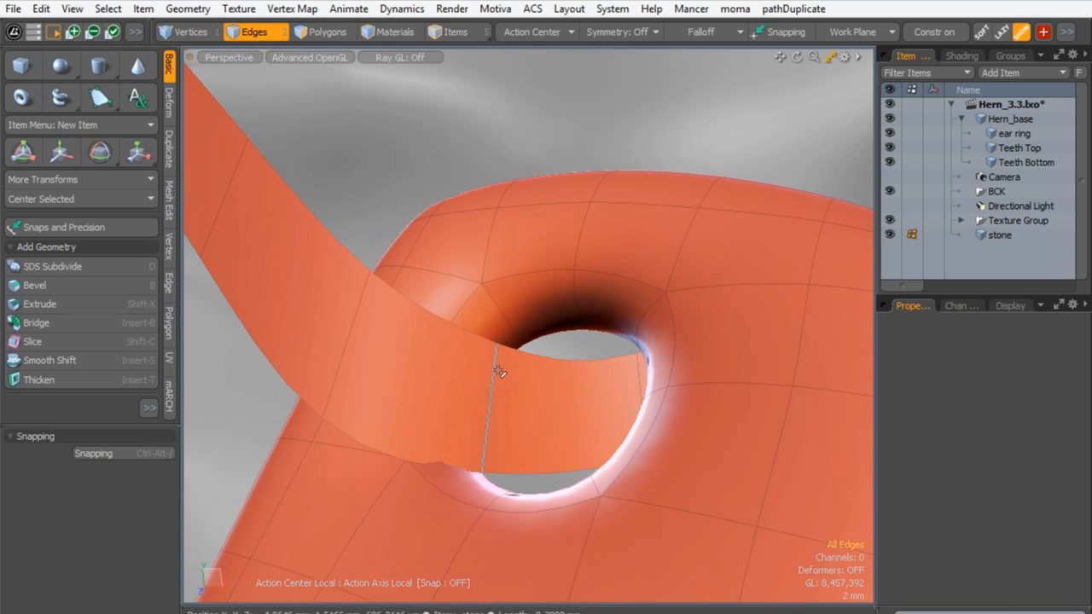
- Move the crosswise strap edges at the pendant hole to curve the strap smoothly into the opening
key(w)
alt+drag(450, 451, 607, 290)
drag(505, 403, 515, 394)
key(q)
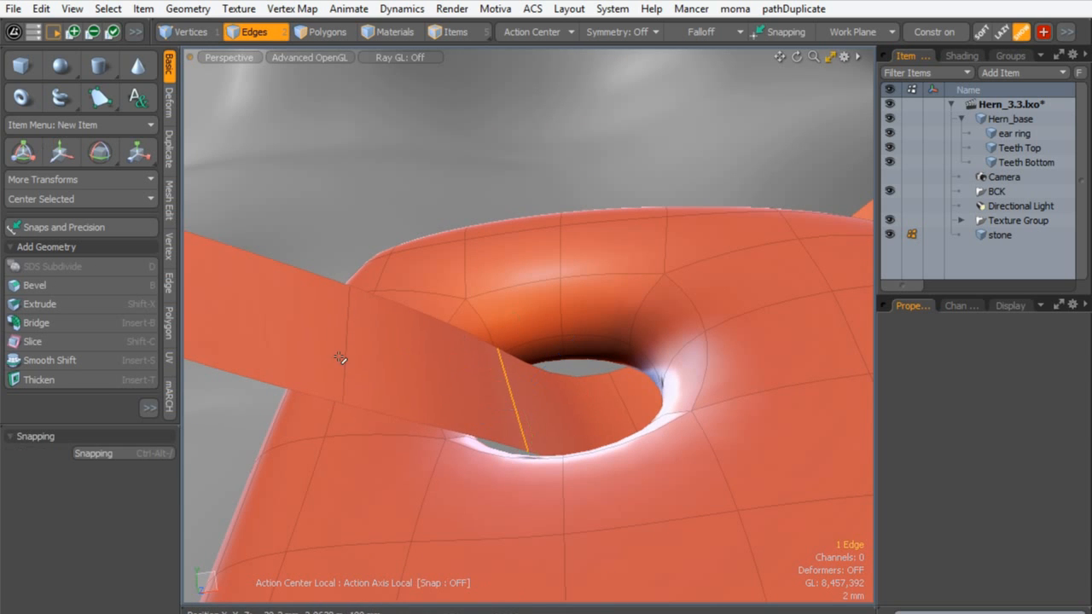
key(w)
key(q)
ctrl+alt+drag(541, 348, 526, 323)
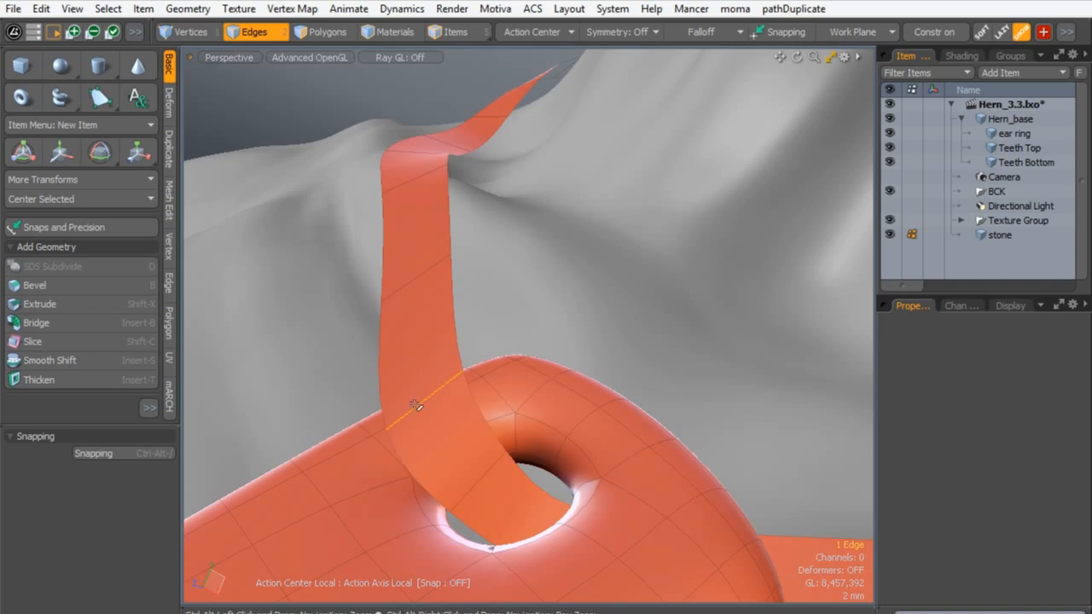
- Transform the crosswise strap edge just above the pendant hole to smooth the bend over the pendant's rim
key(y)
alt+drag(418, 410, 342, 393)
key(q)
alt+drag(341, 393, 501, 378)
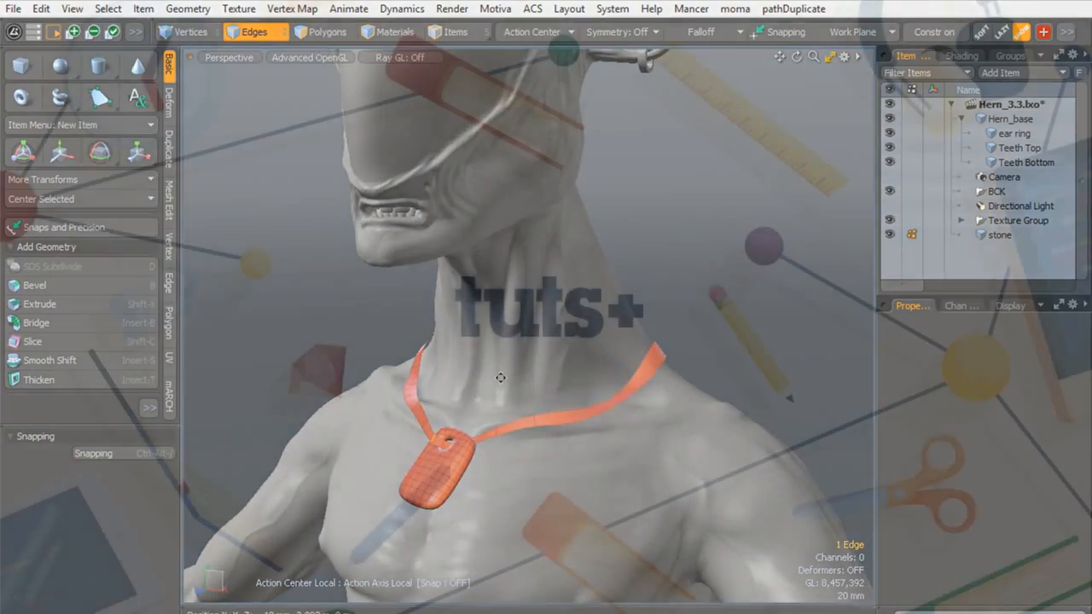